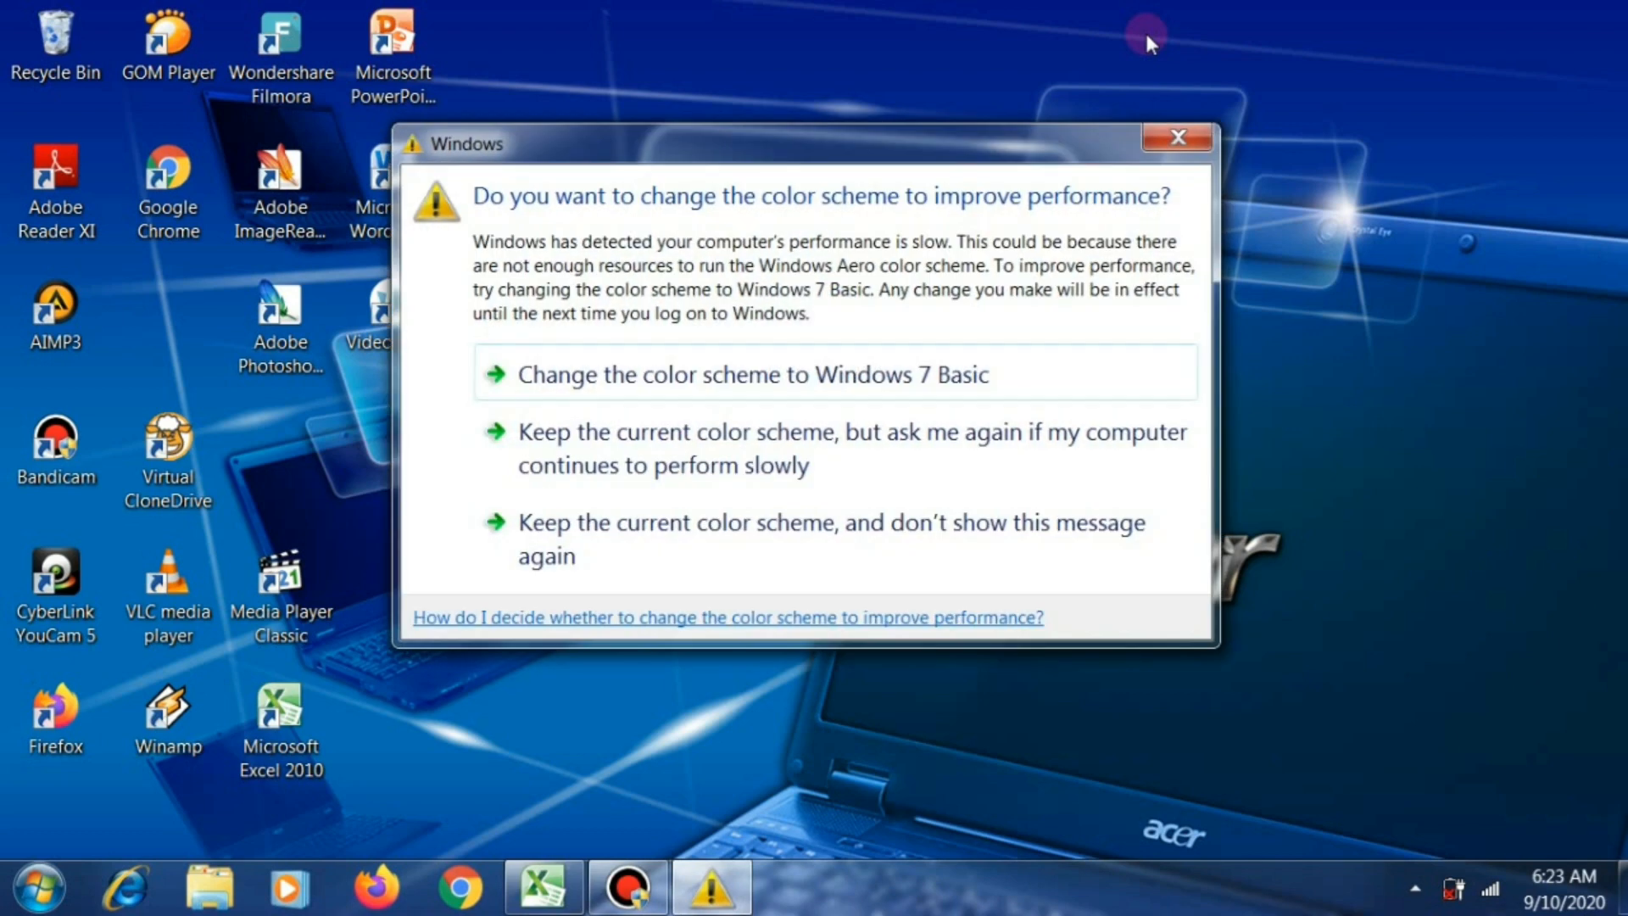
# Dismiss the Windows color scheme prompt without changing the scheme.
pyautogui.click(1154, 144)
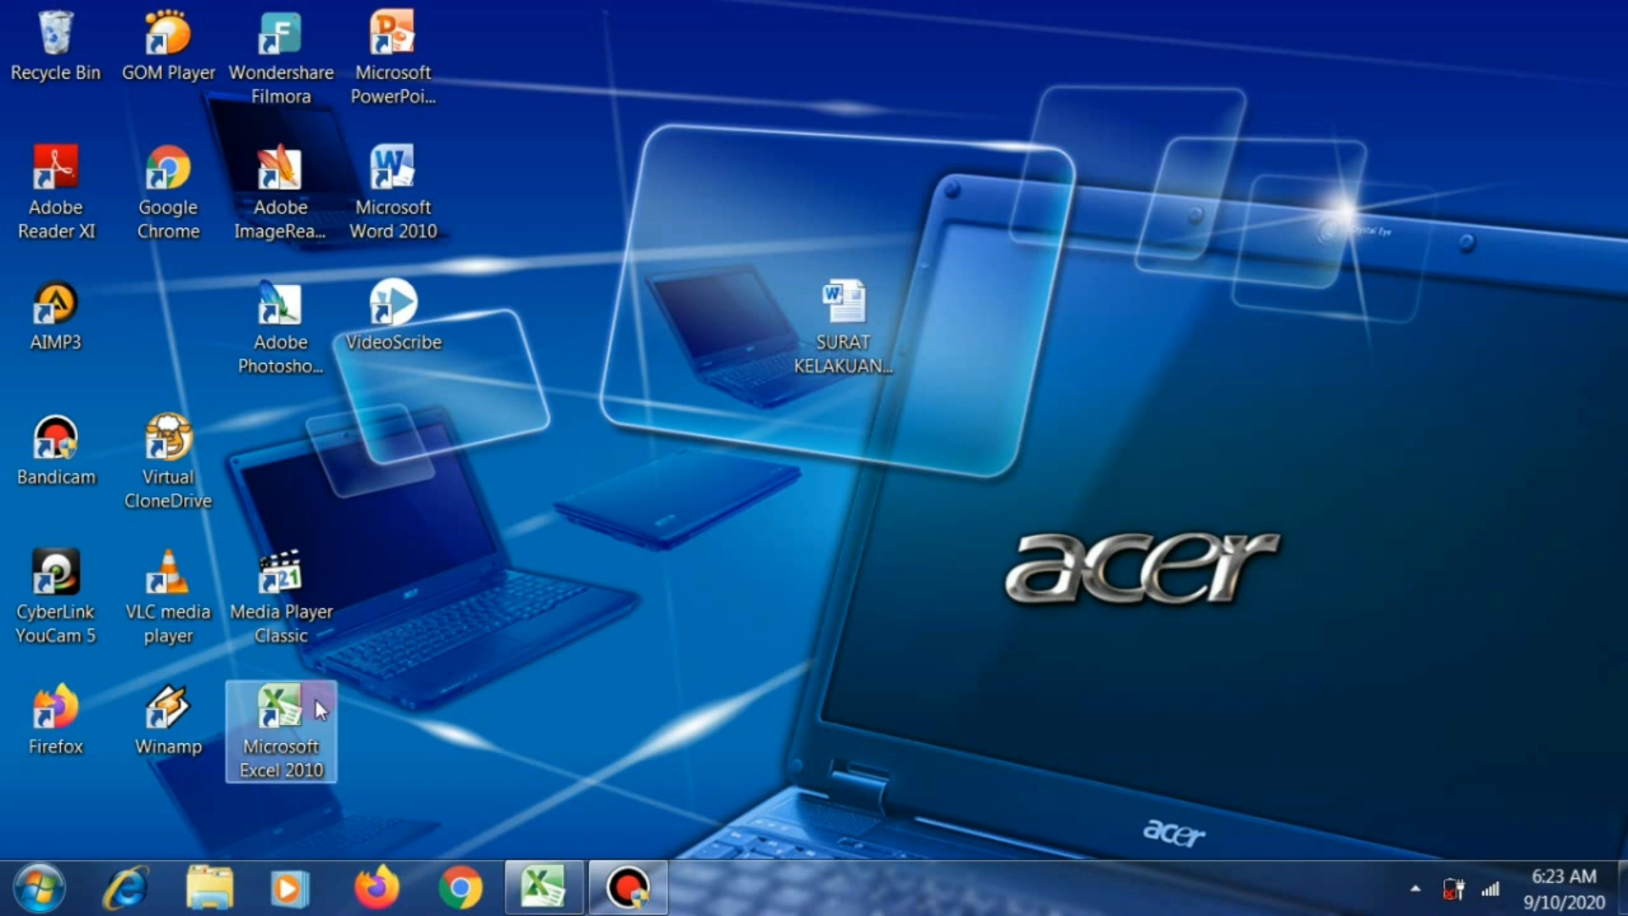
pyautogui.click(503, 858)
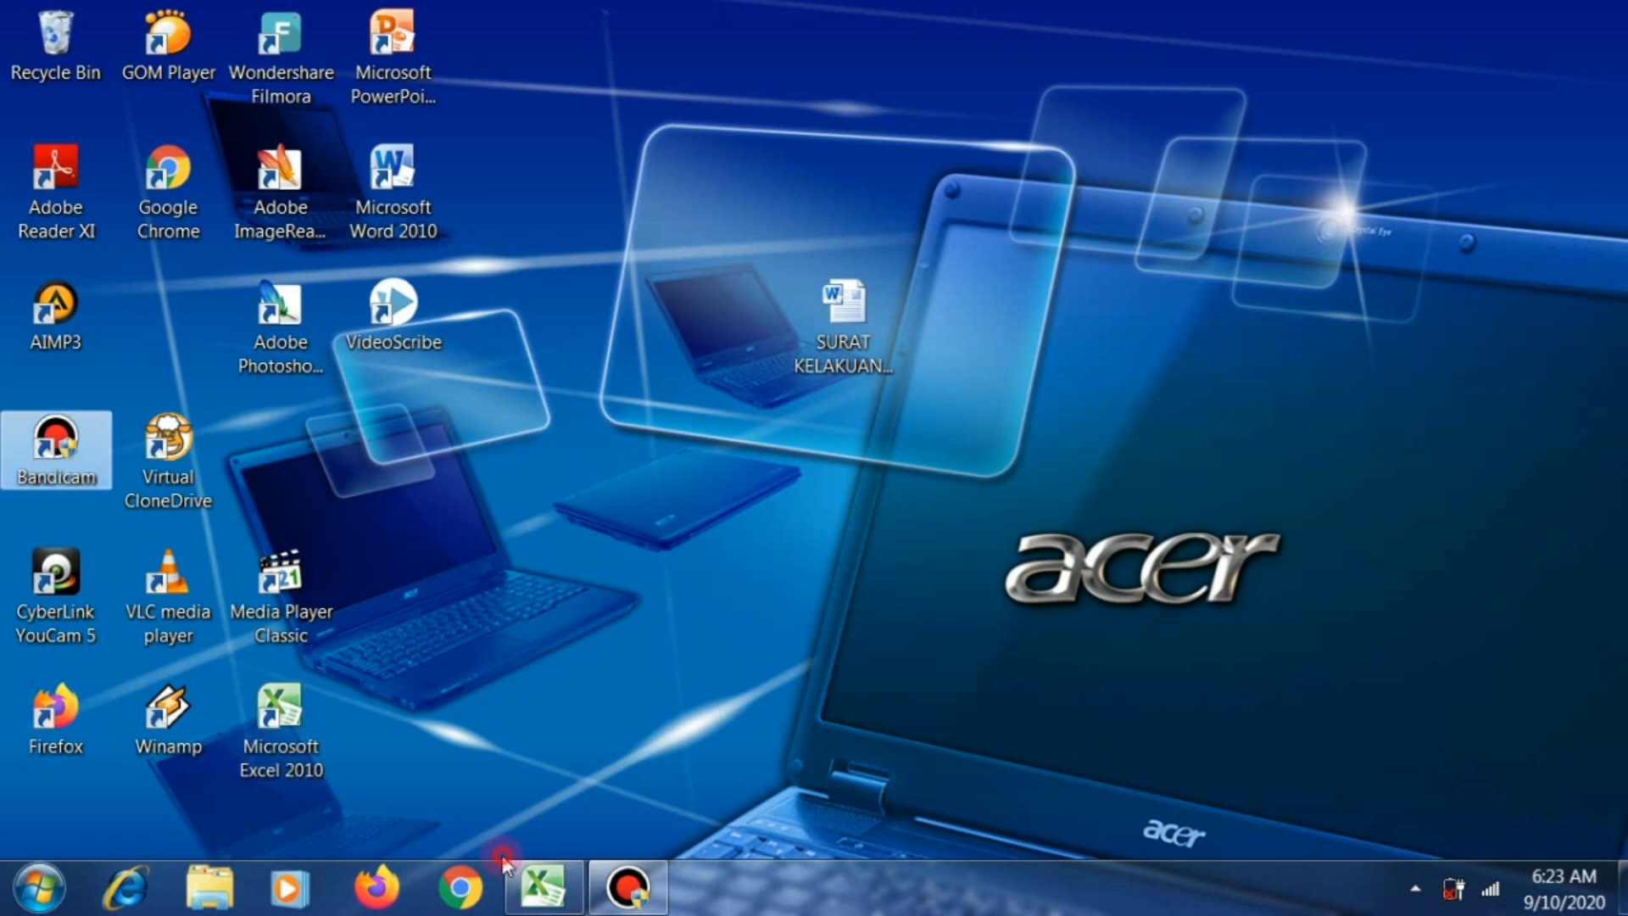
pyautogui.moveTo(502, 854); pyautogui.dragTo(540, 825)
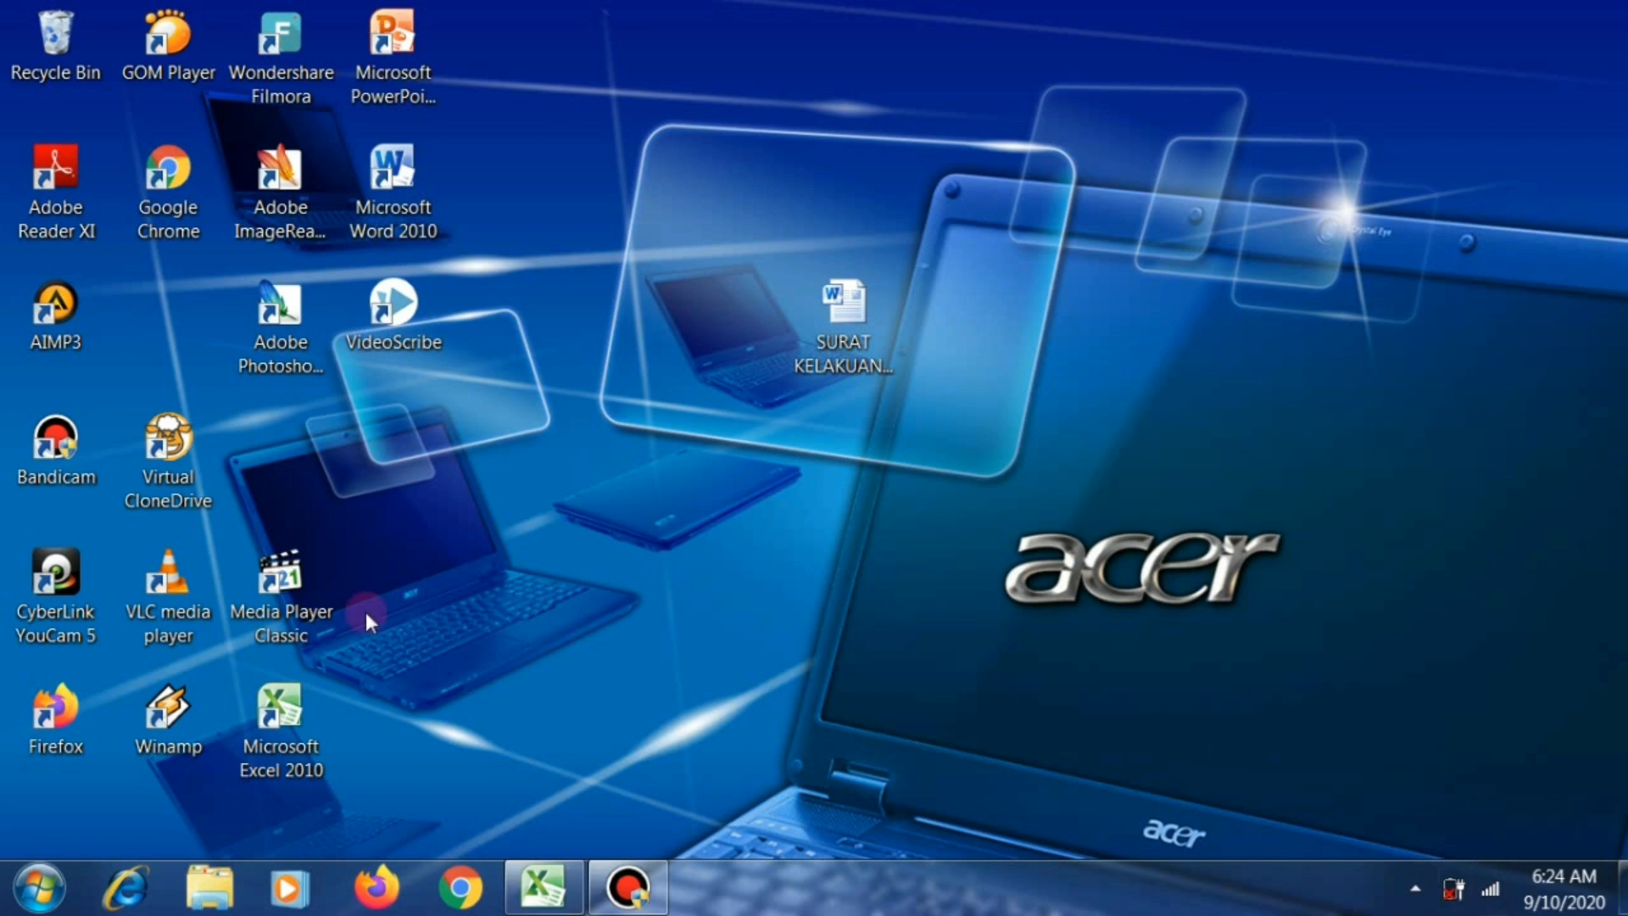
# Switch to Firefox and open Google Drive from the suggested sites.
pyautogui.click(377, 887)
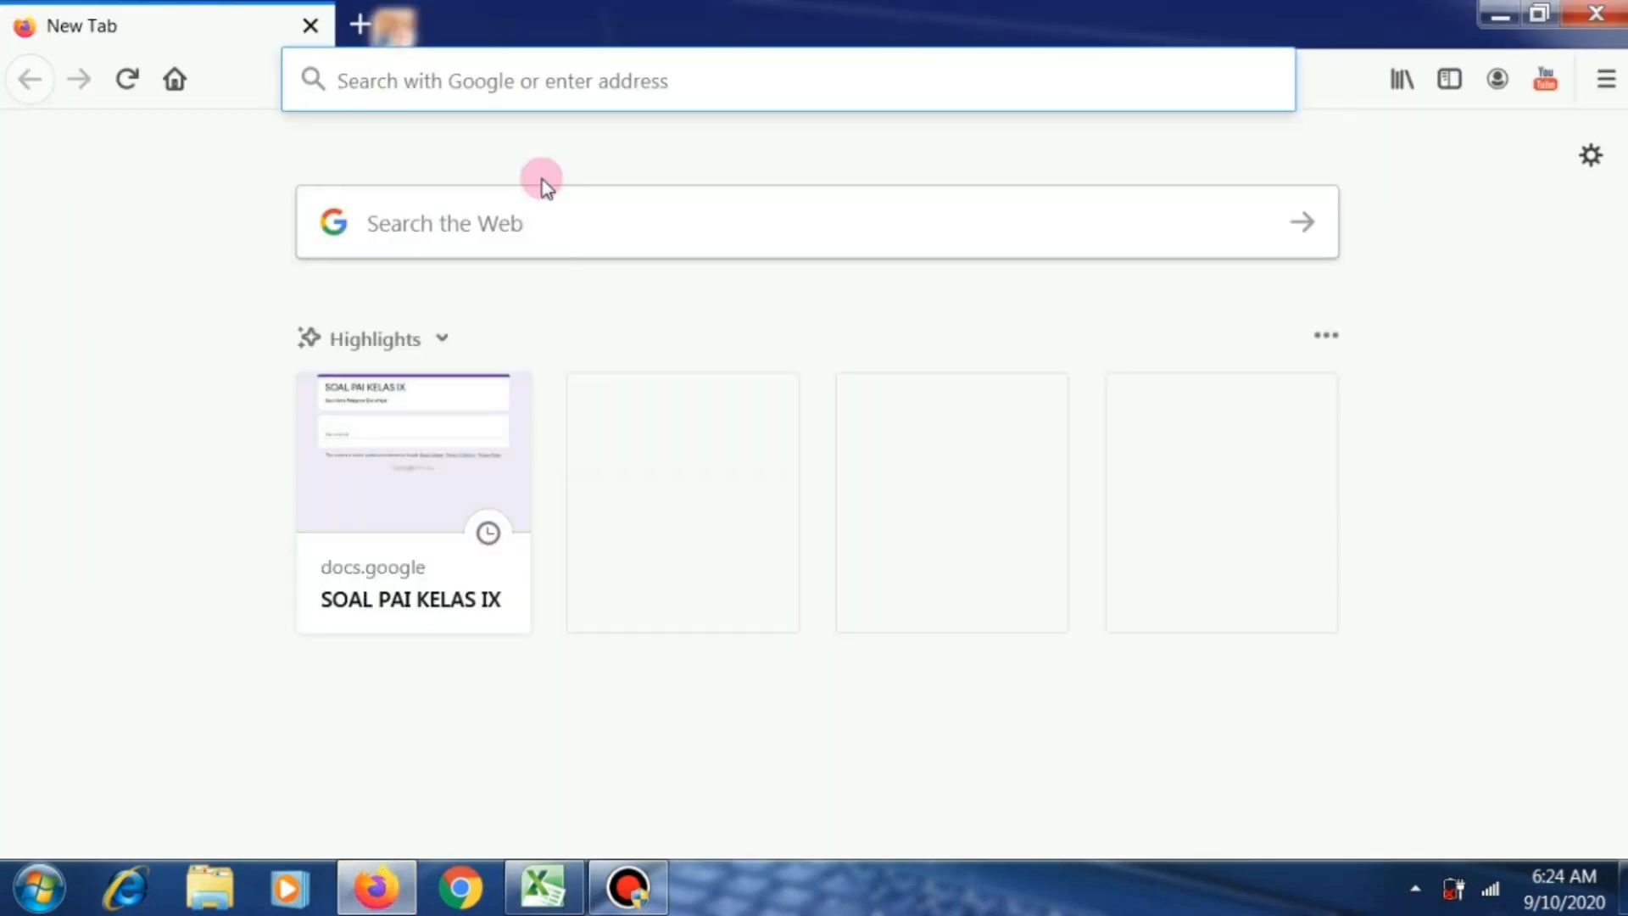
pyautogui.click(536, 95)
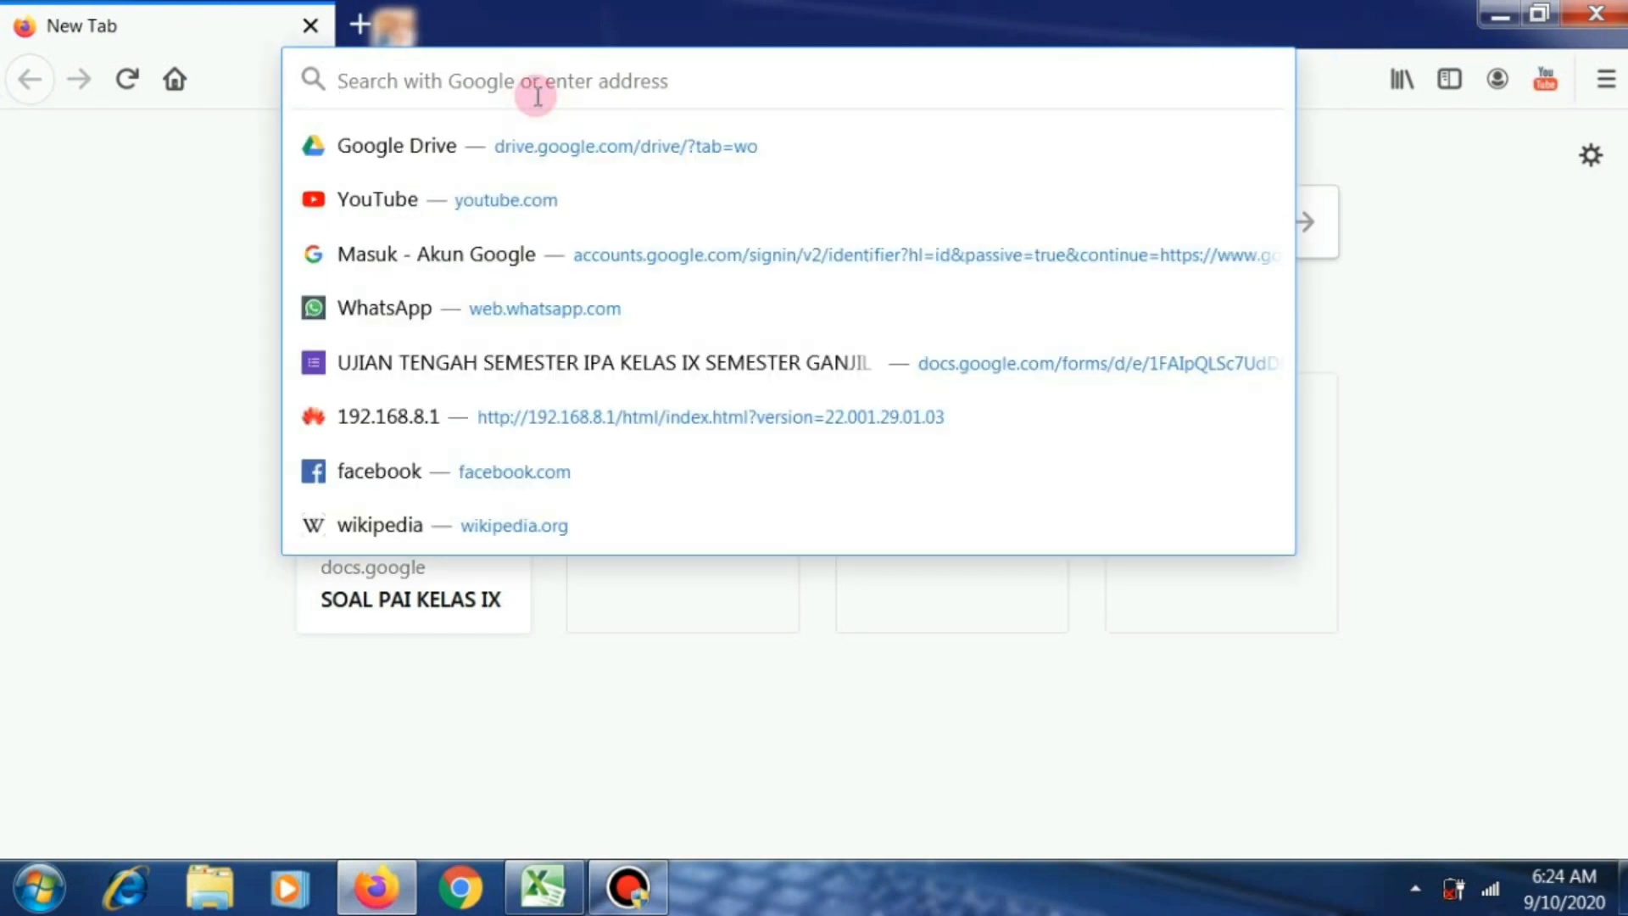
pyautogui.click(405, 149)
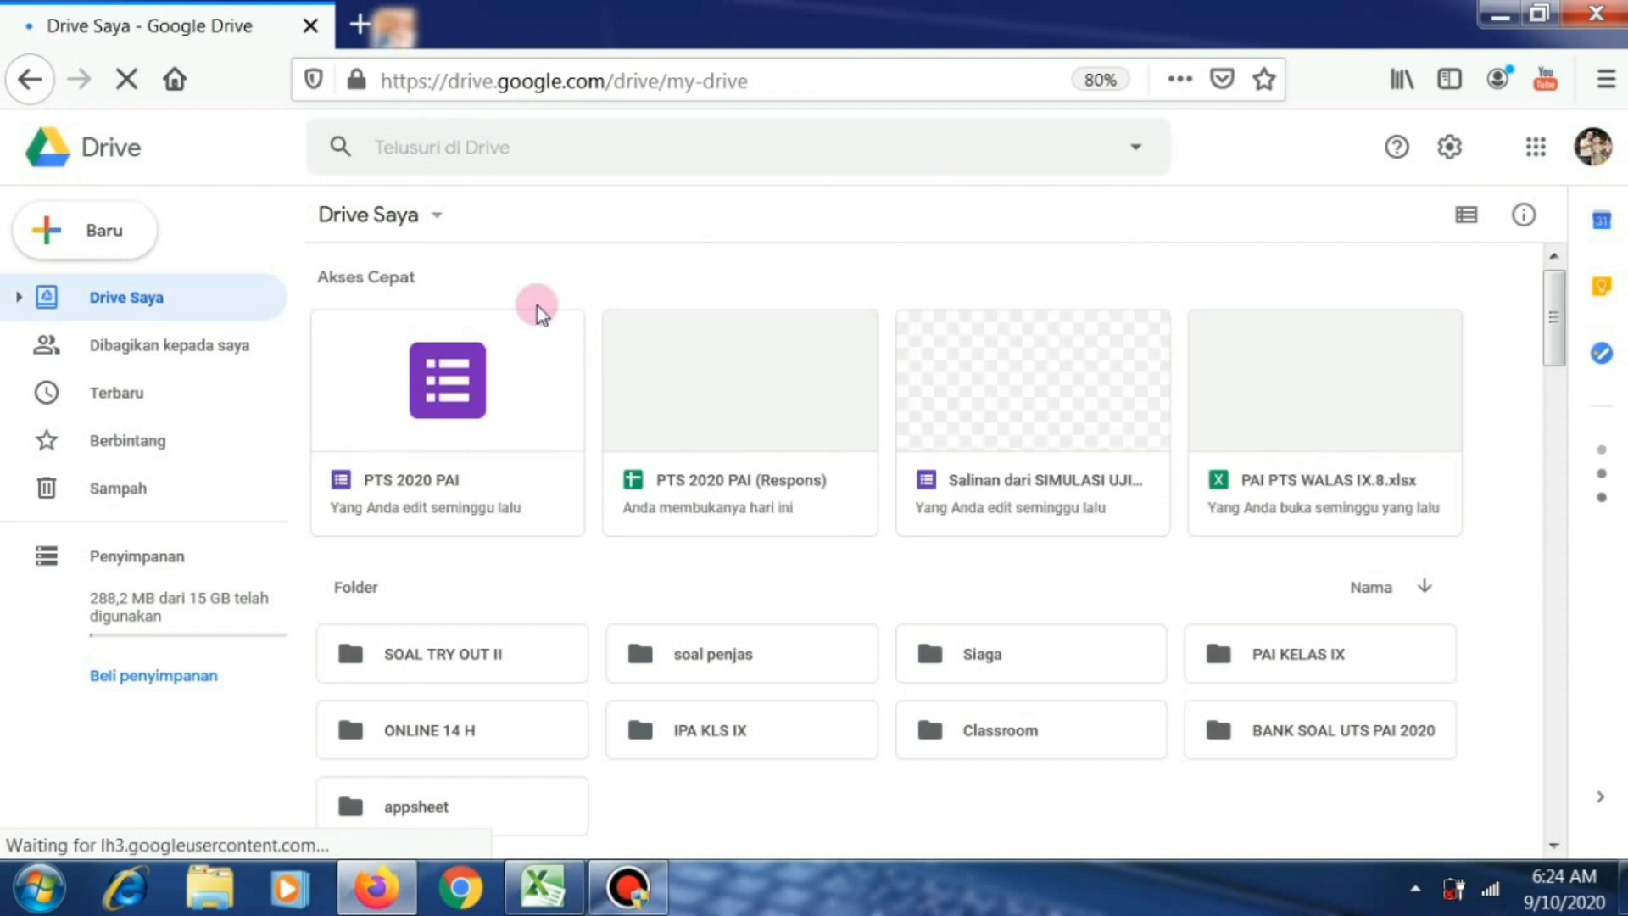
# Open the PTS 2020 PAI form from Drive and bring up its responses in the linked spreadsheet.
pyautogui.click(437, 416)
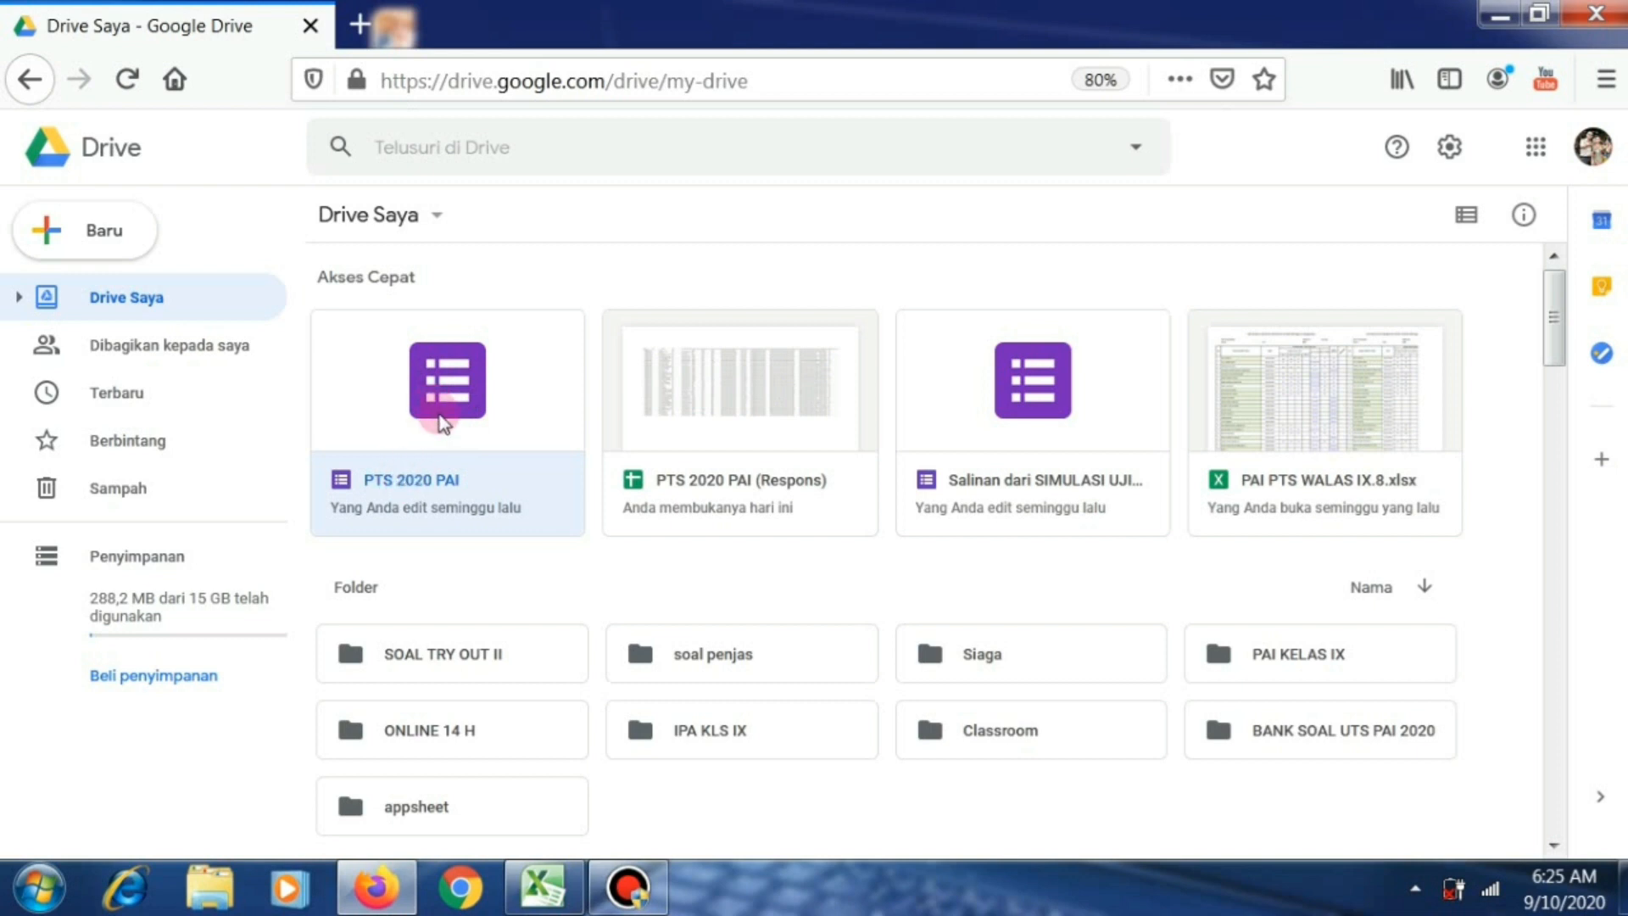
pyautogui.doubleClick(439, 413)
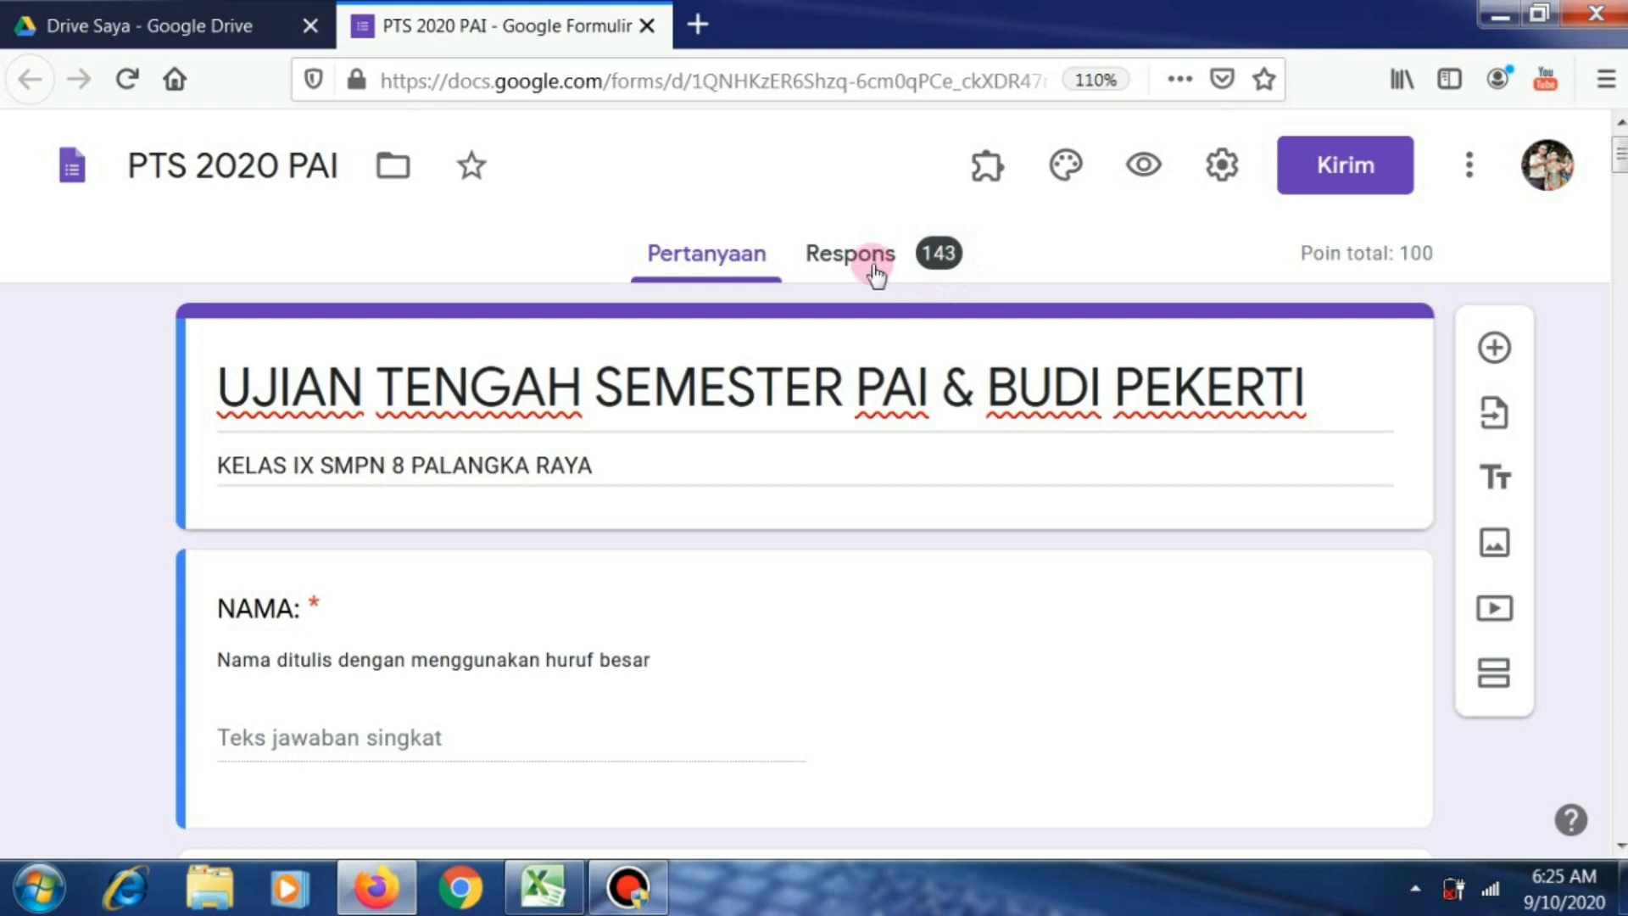
pyautogui.click(901, 265)
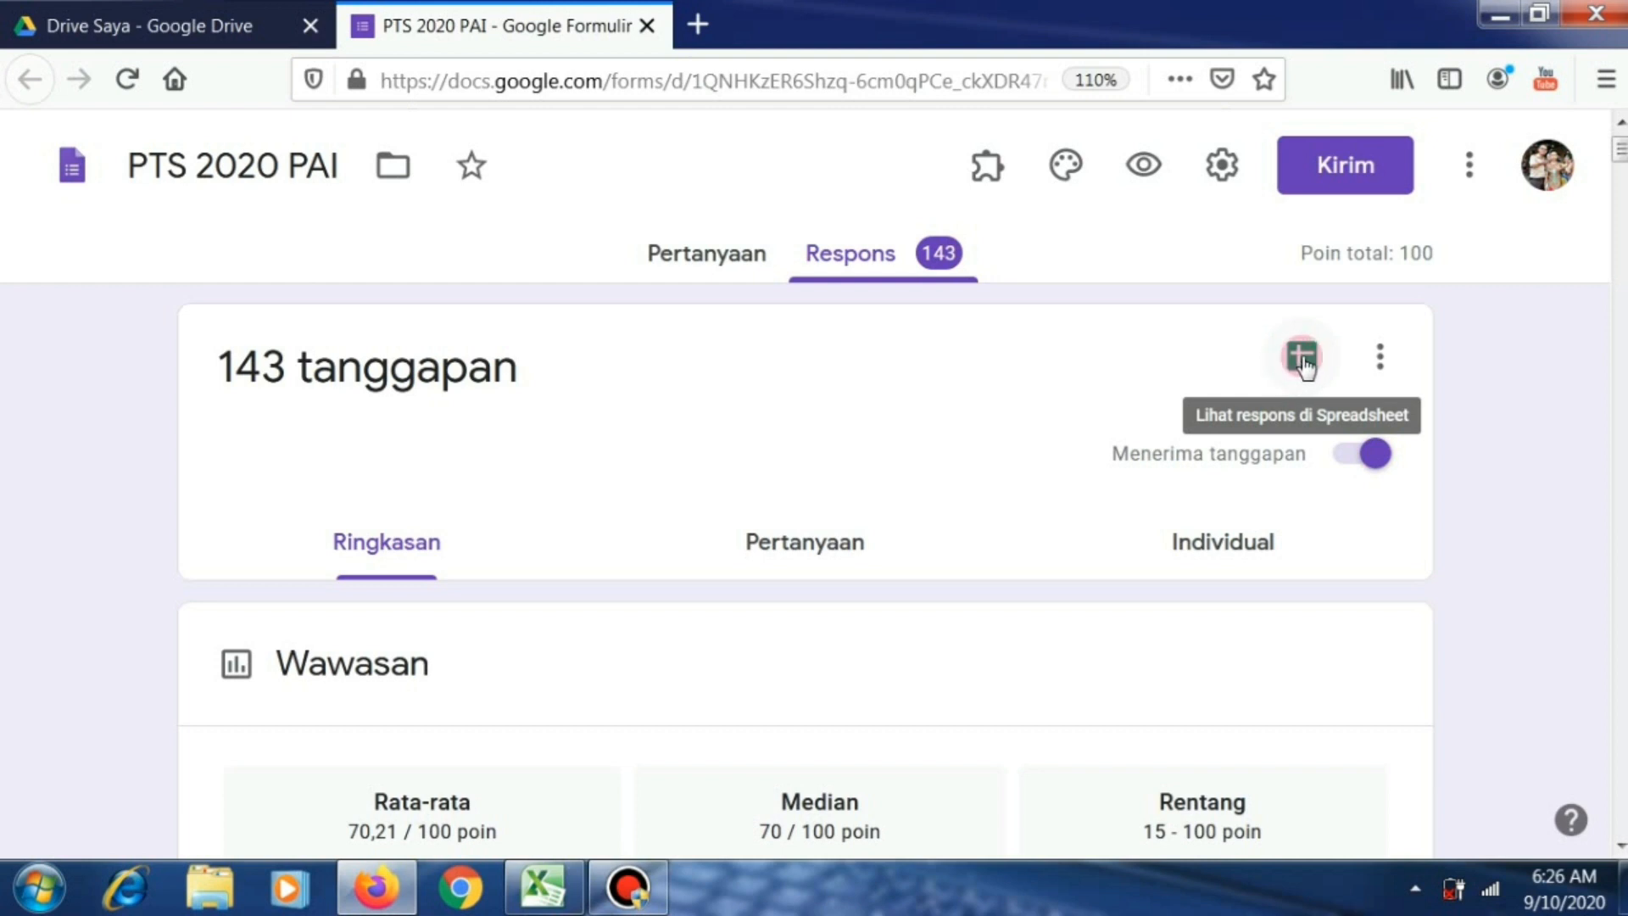
pyautogui.click(1302, 358)
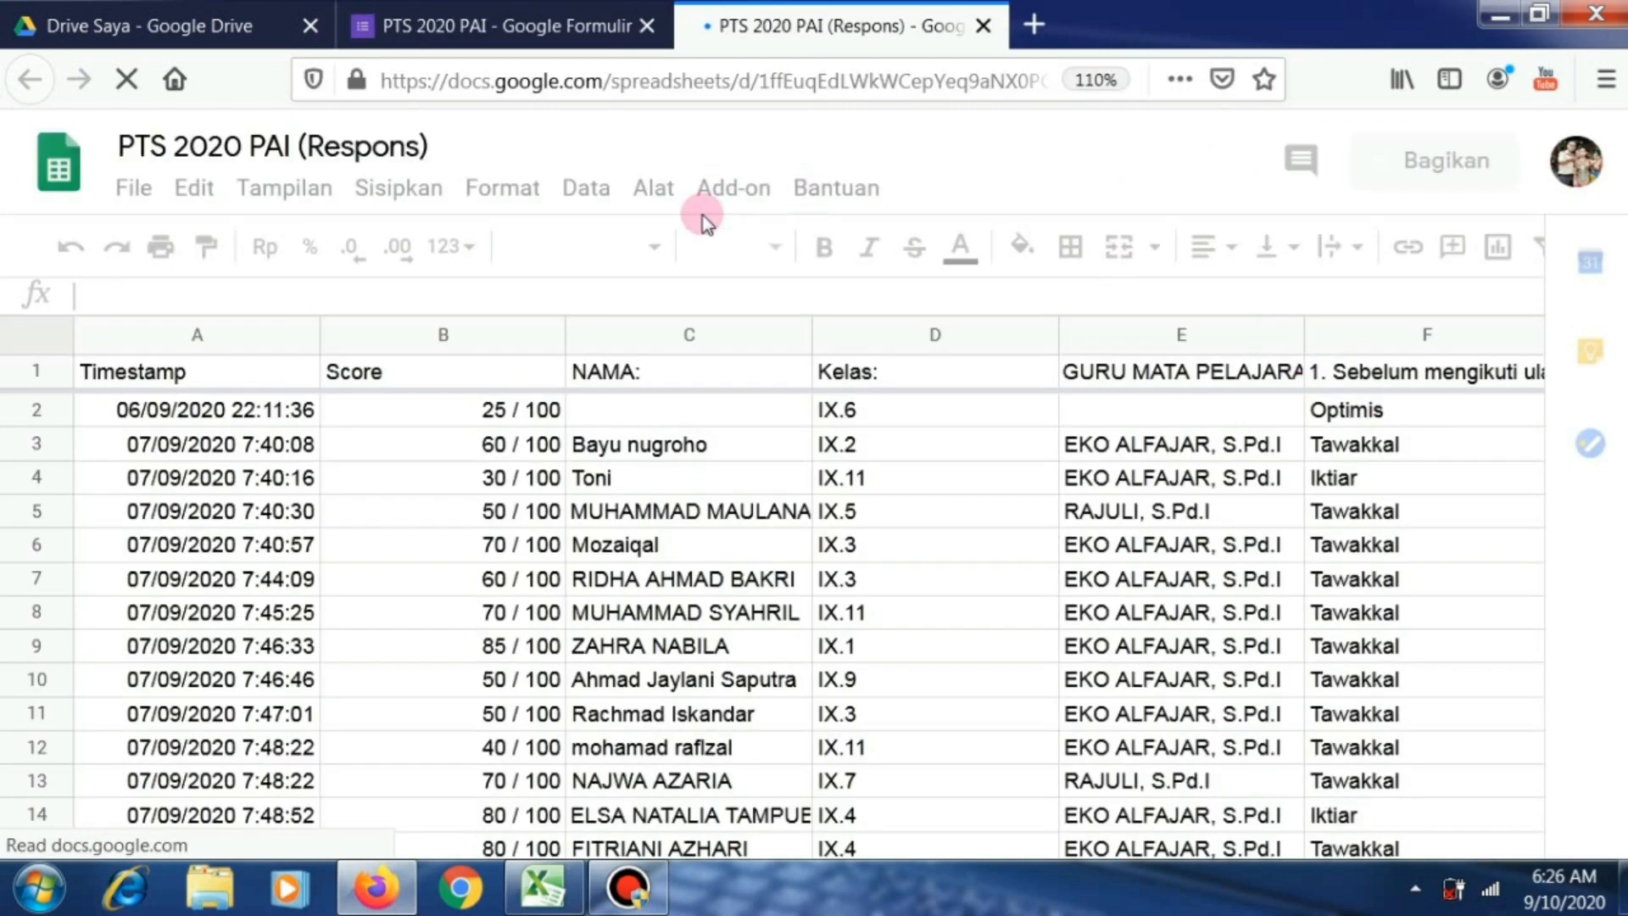
# Review the timestamp, name, class and score columns of the response sheet, dismissing the Windows color scheme prompt.
pyautogui.click(246, 456)
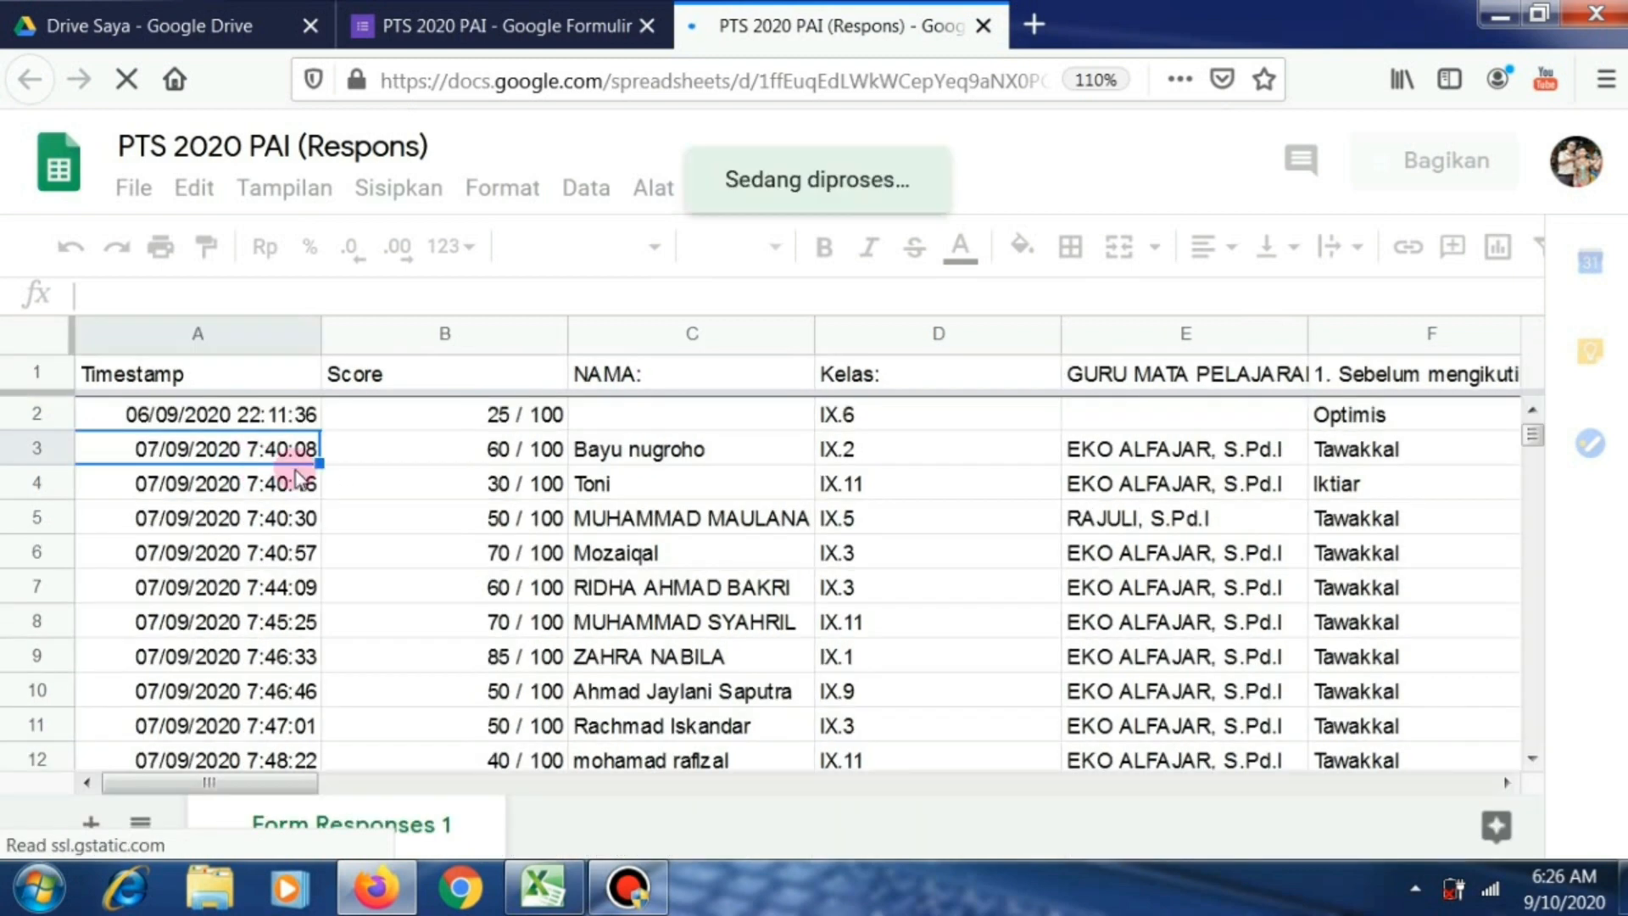
pyautogui.click(581, 496)
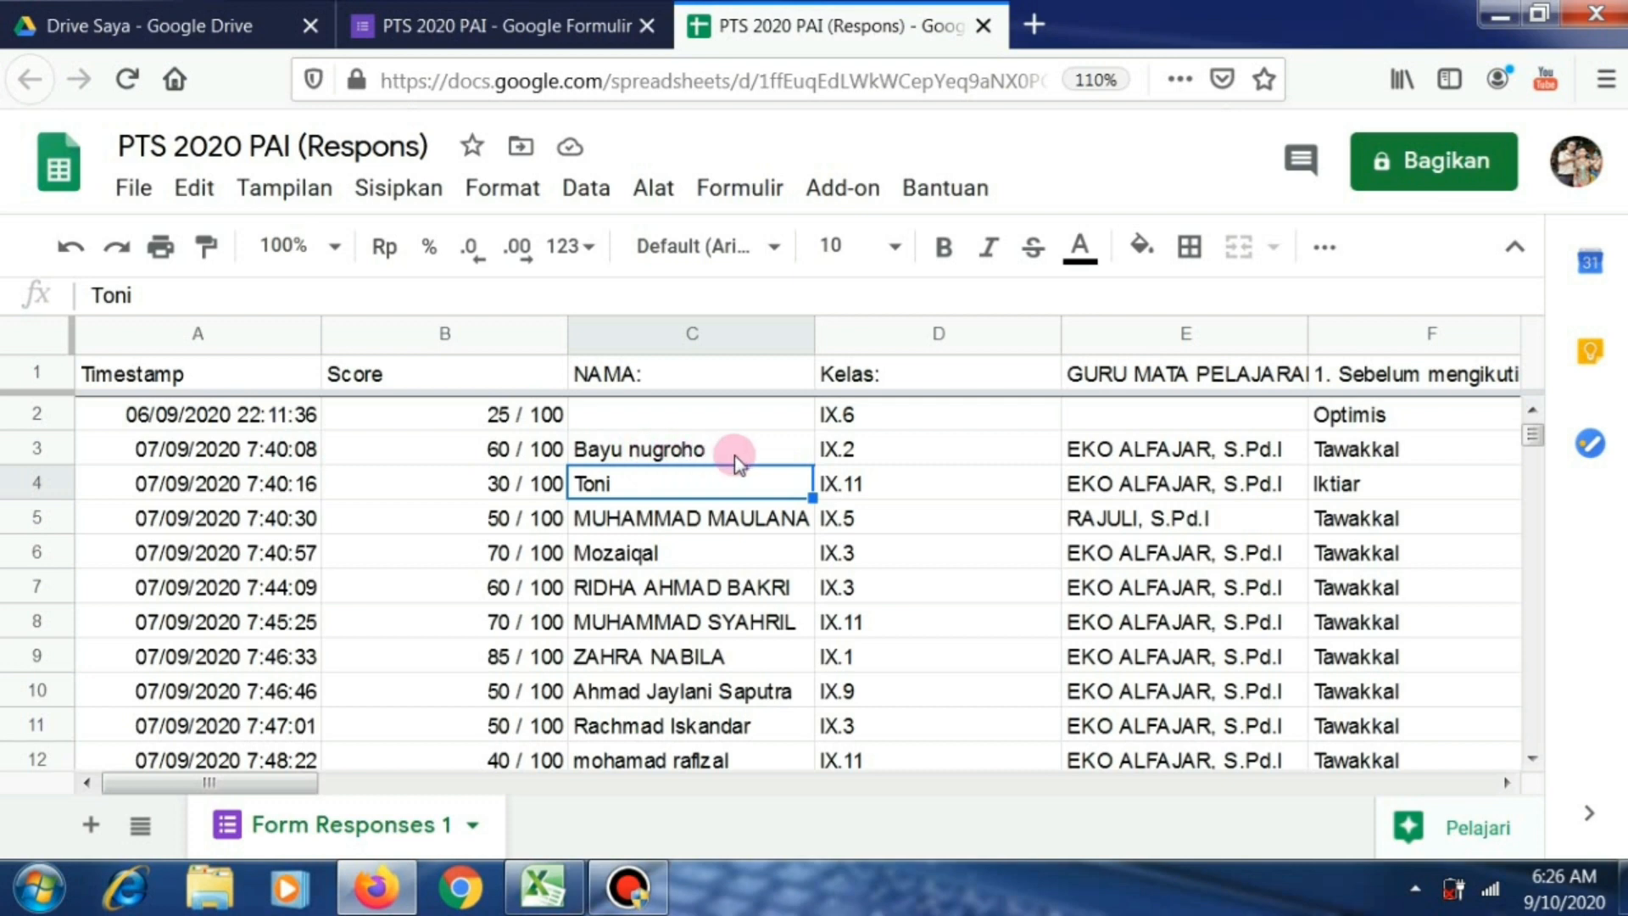
pyautogui.click(841, 458)
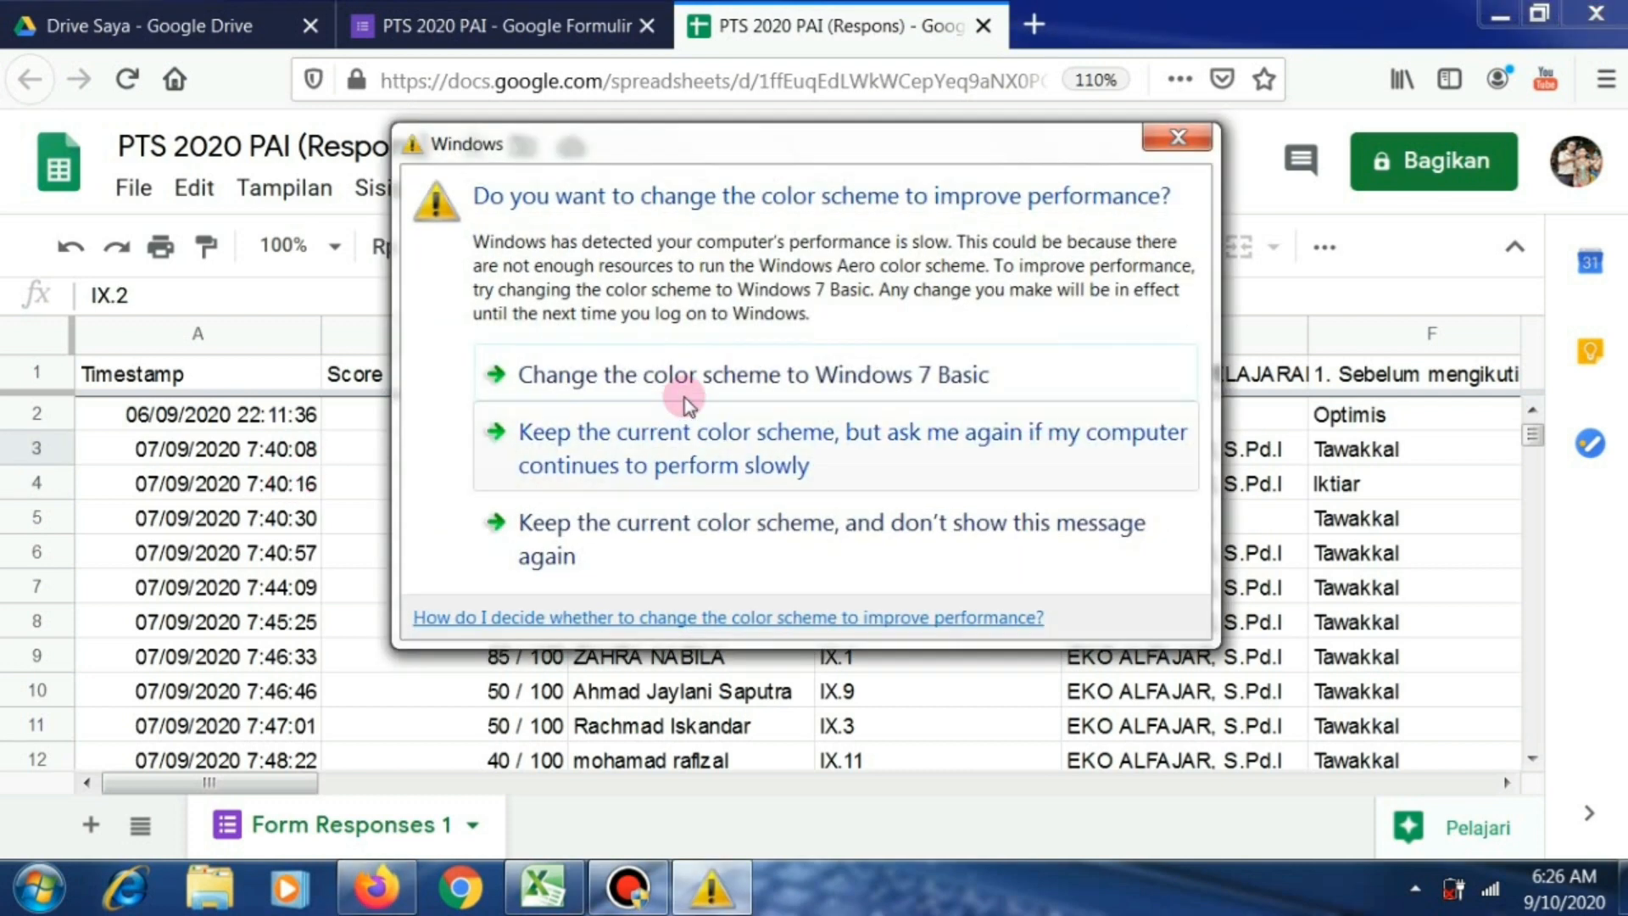
pyautogui.click(1178, 137)
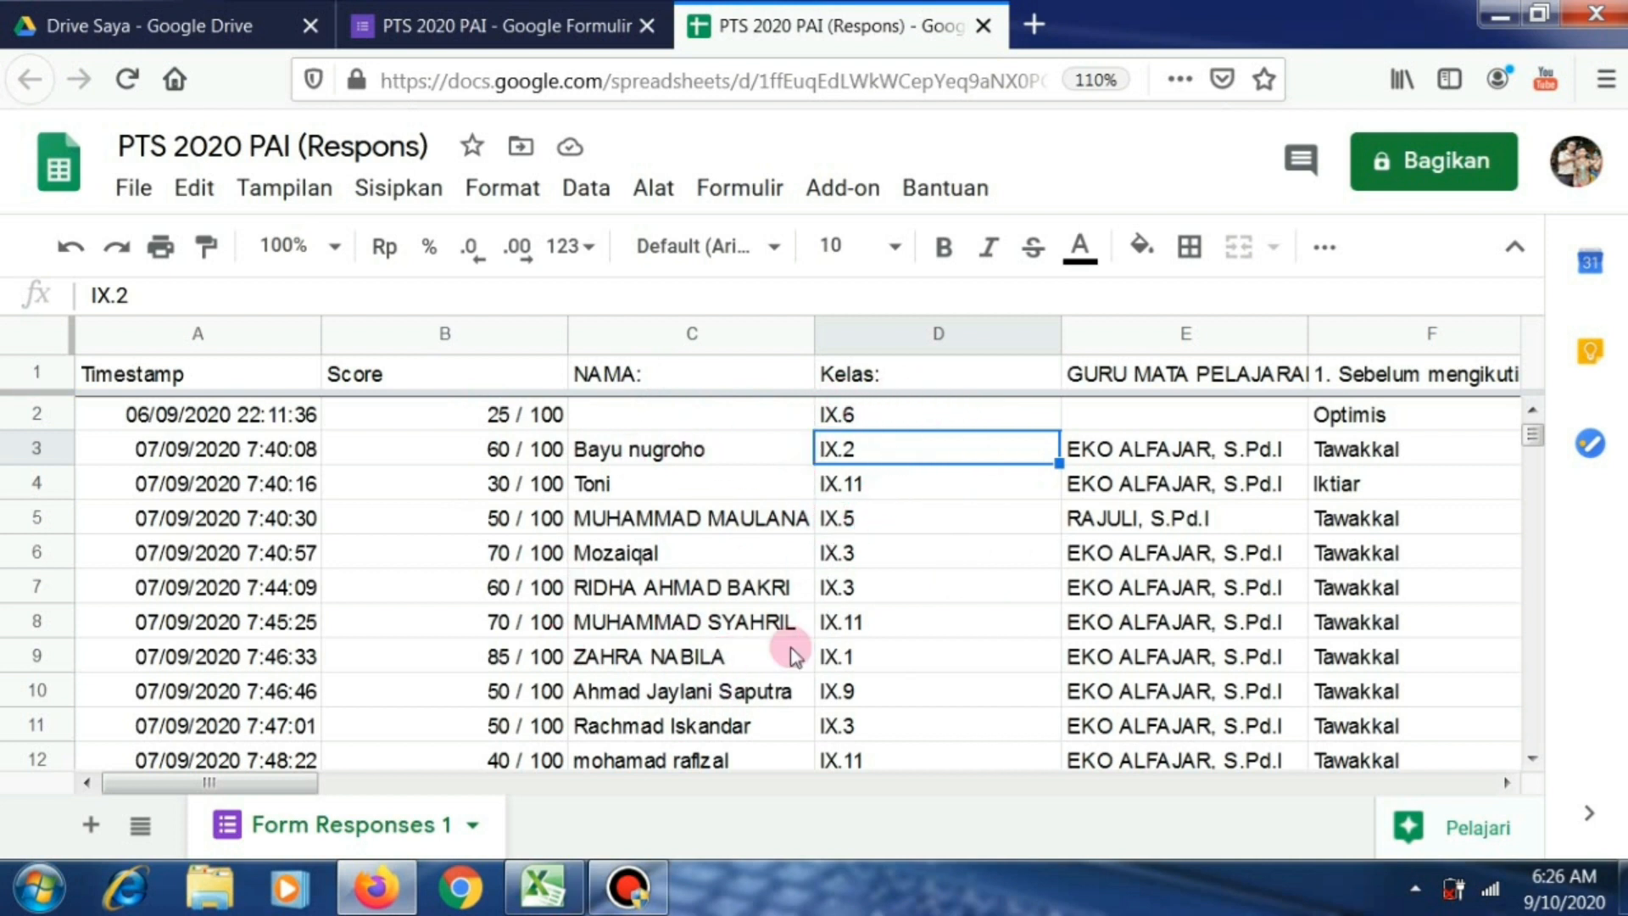
pyautogui.click(458, 462)
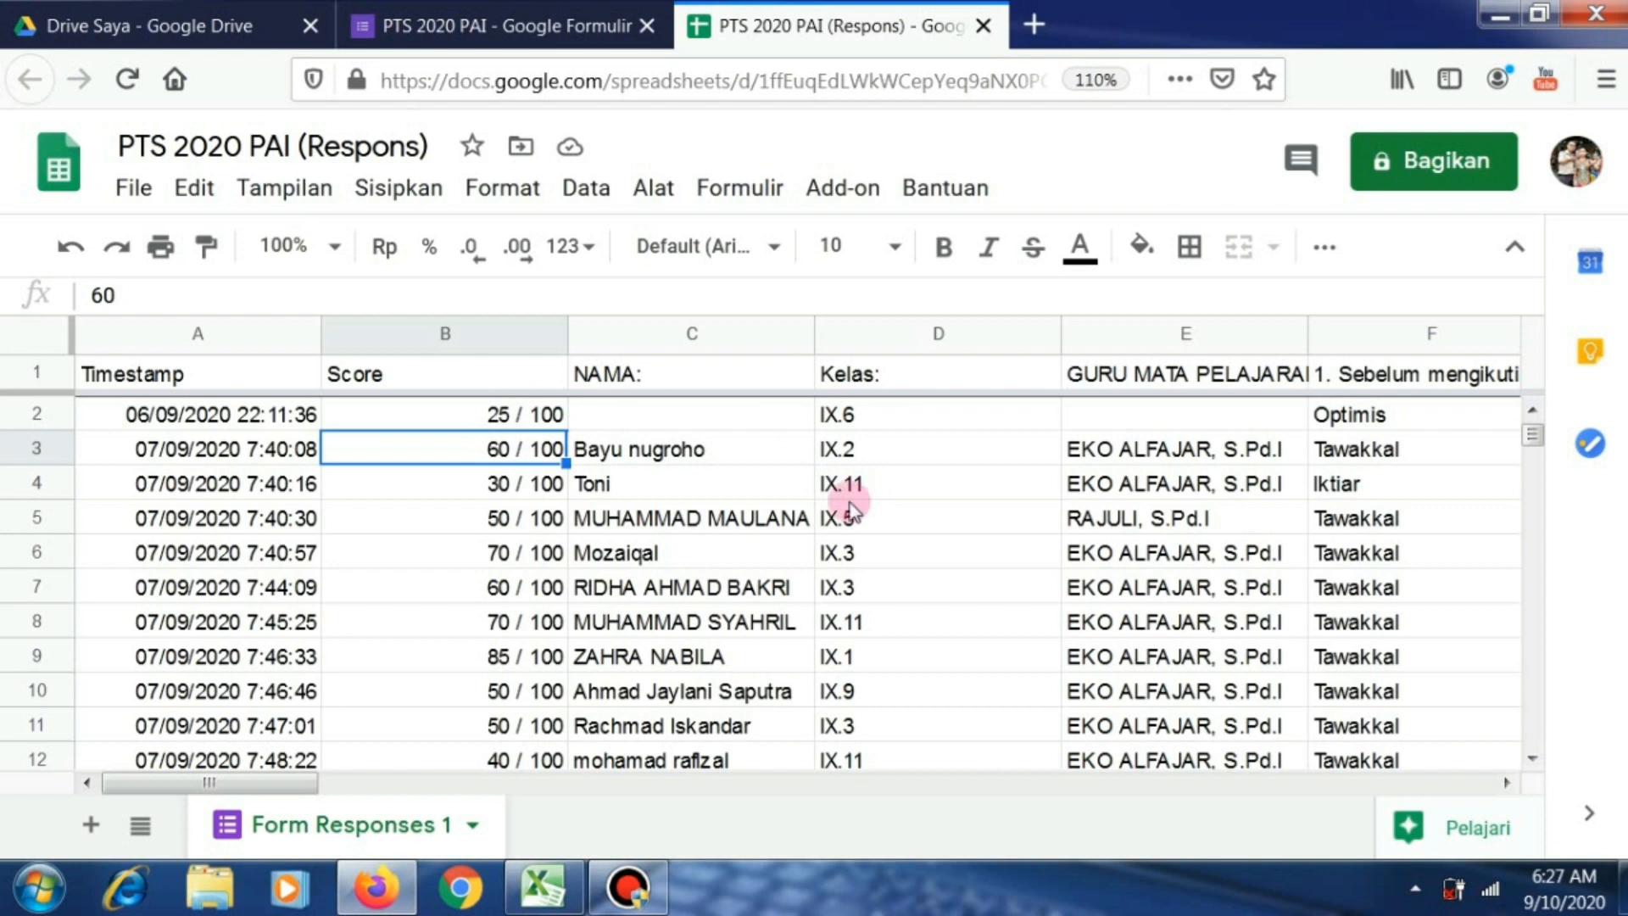
# Download the response spreadsheet as Microsoft Excel (.xlsx) and open it in Microsoft Excel with editing enabled.
pyautogui.click(134, 190)
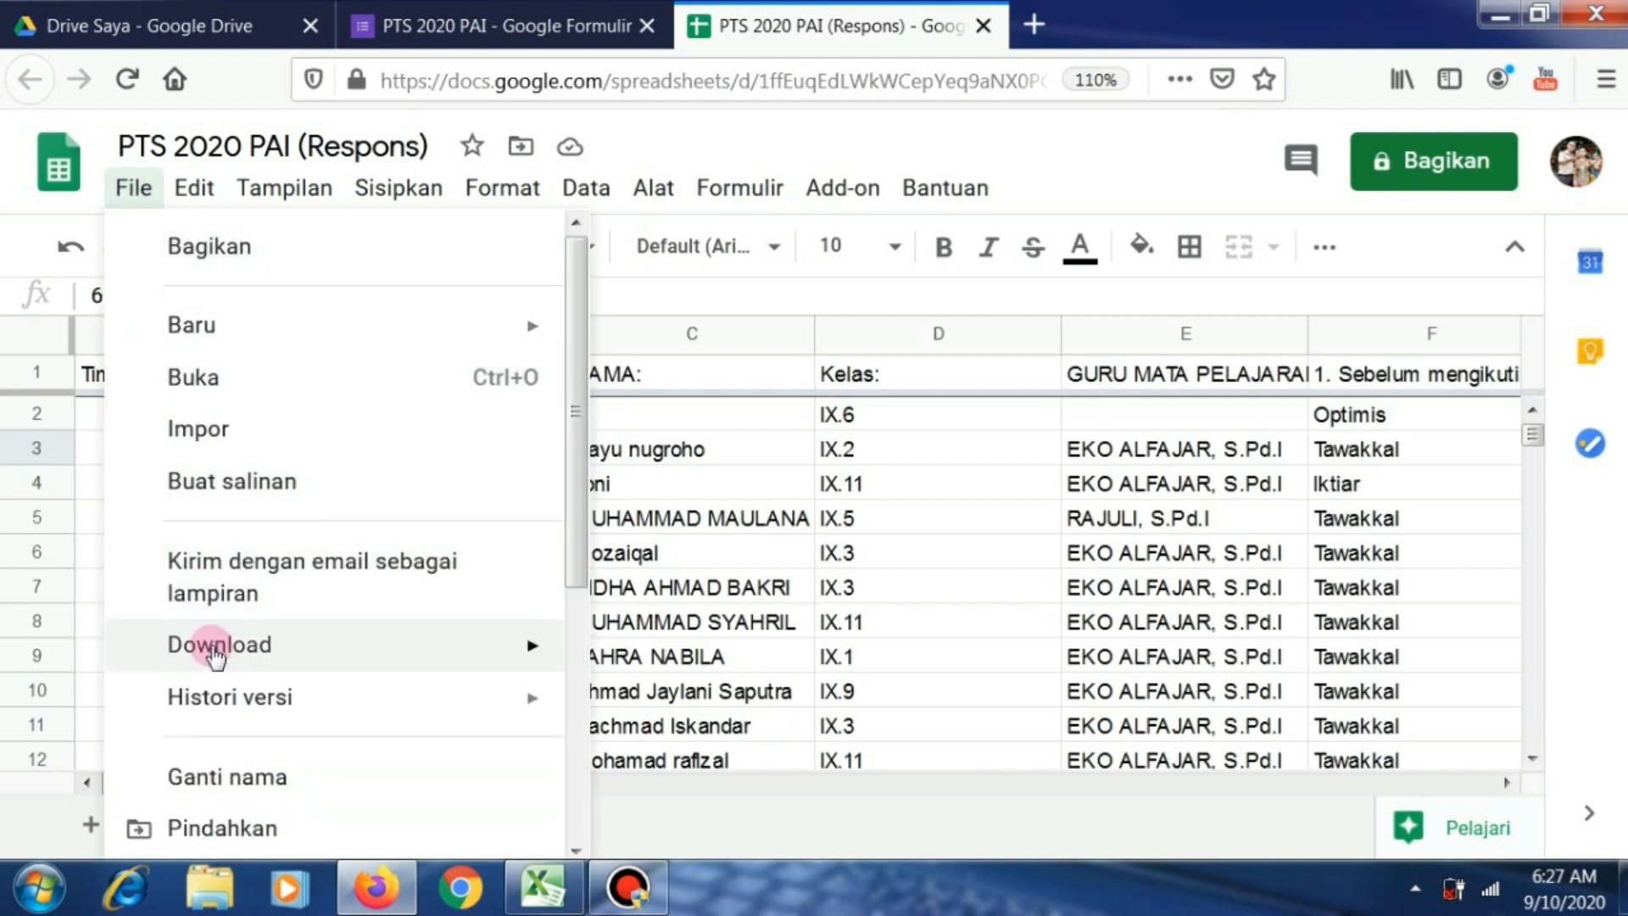
pyautogui.moveTo(217, 657)
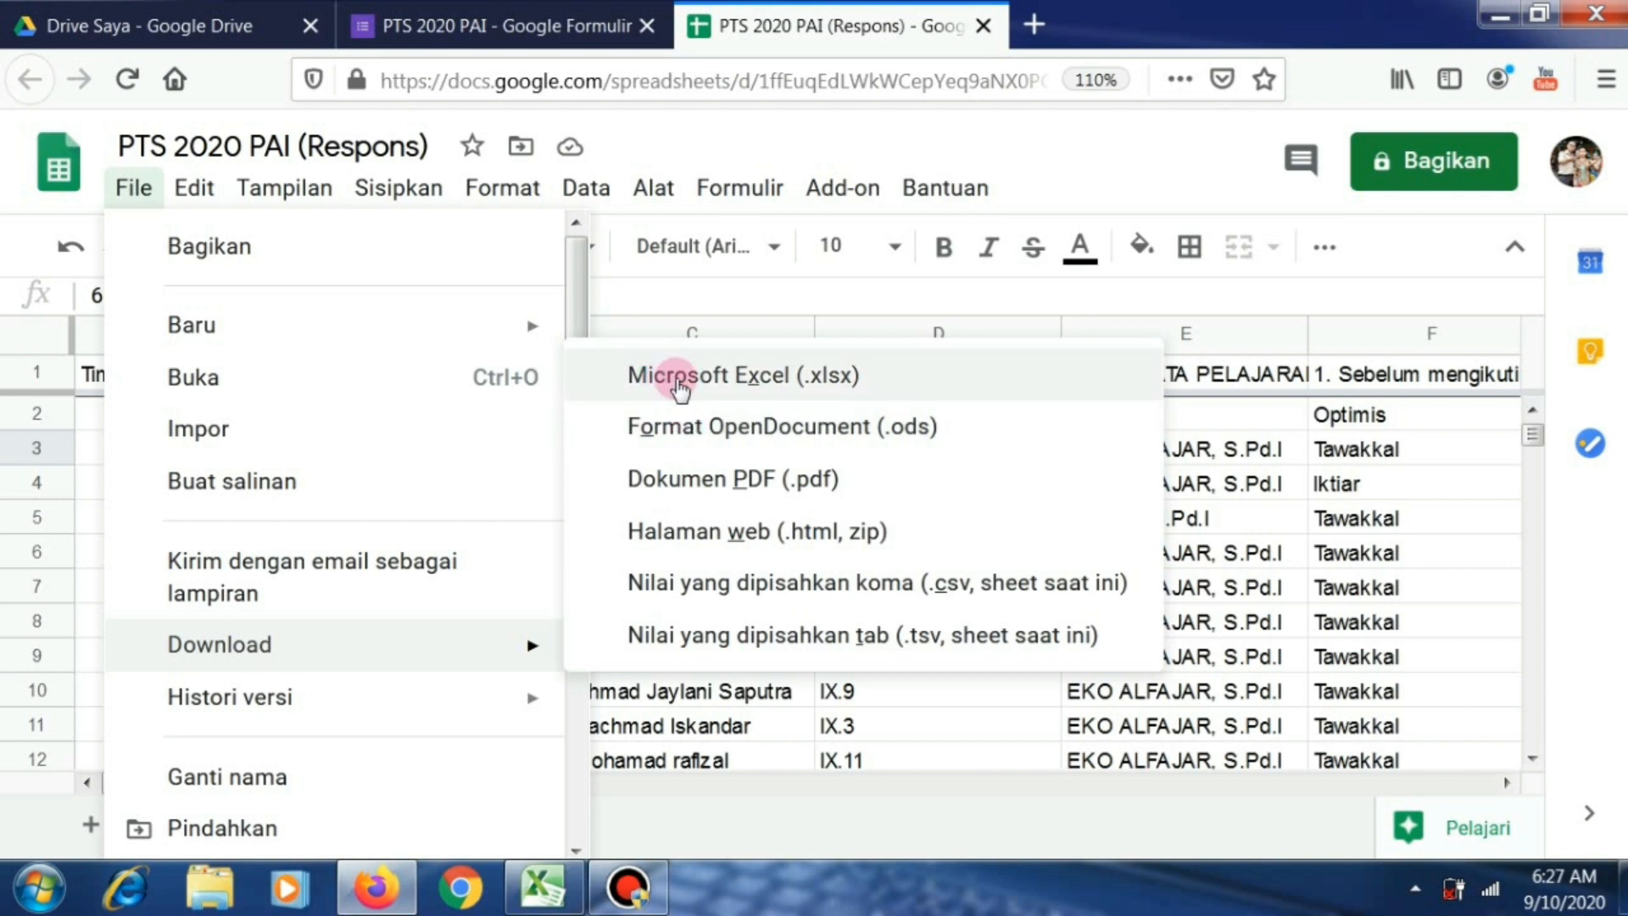
pyautogui.click(693, 384)
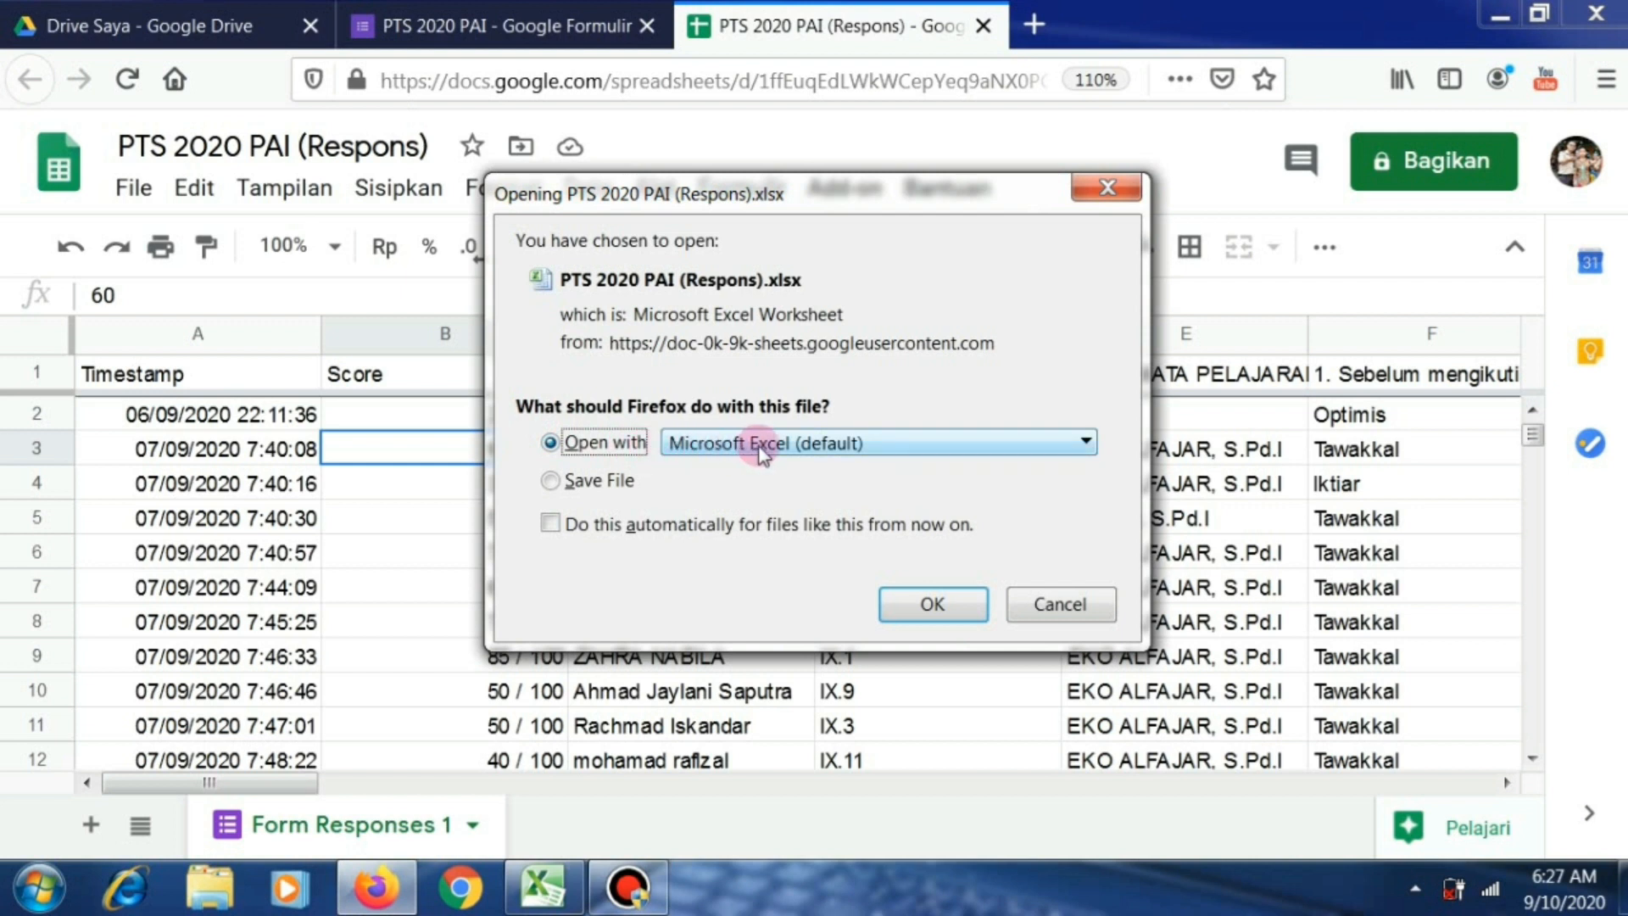
pyautogui.click(930, 602)
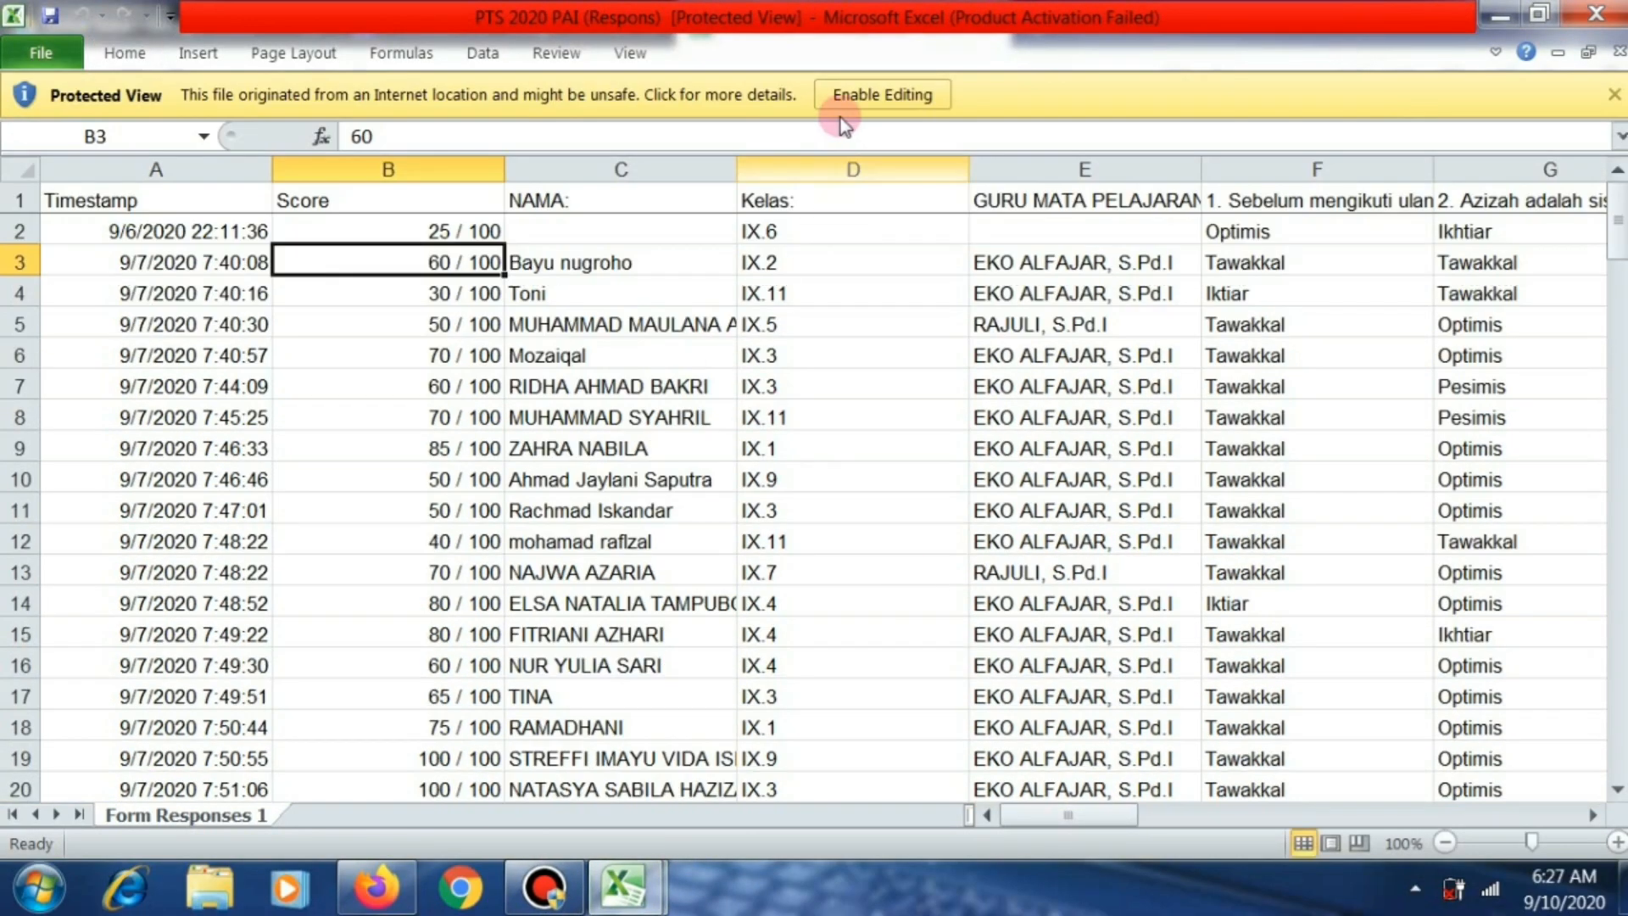
pyautogui.click(872, 97)
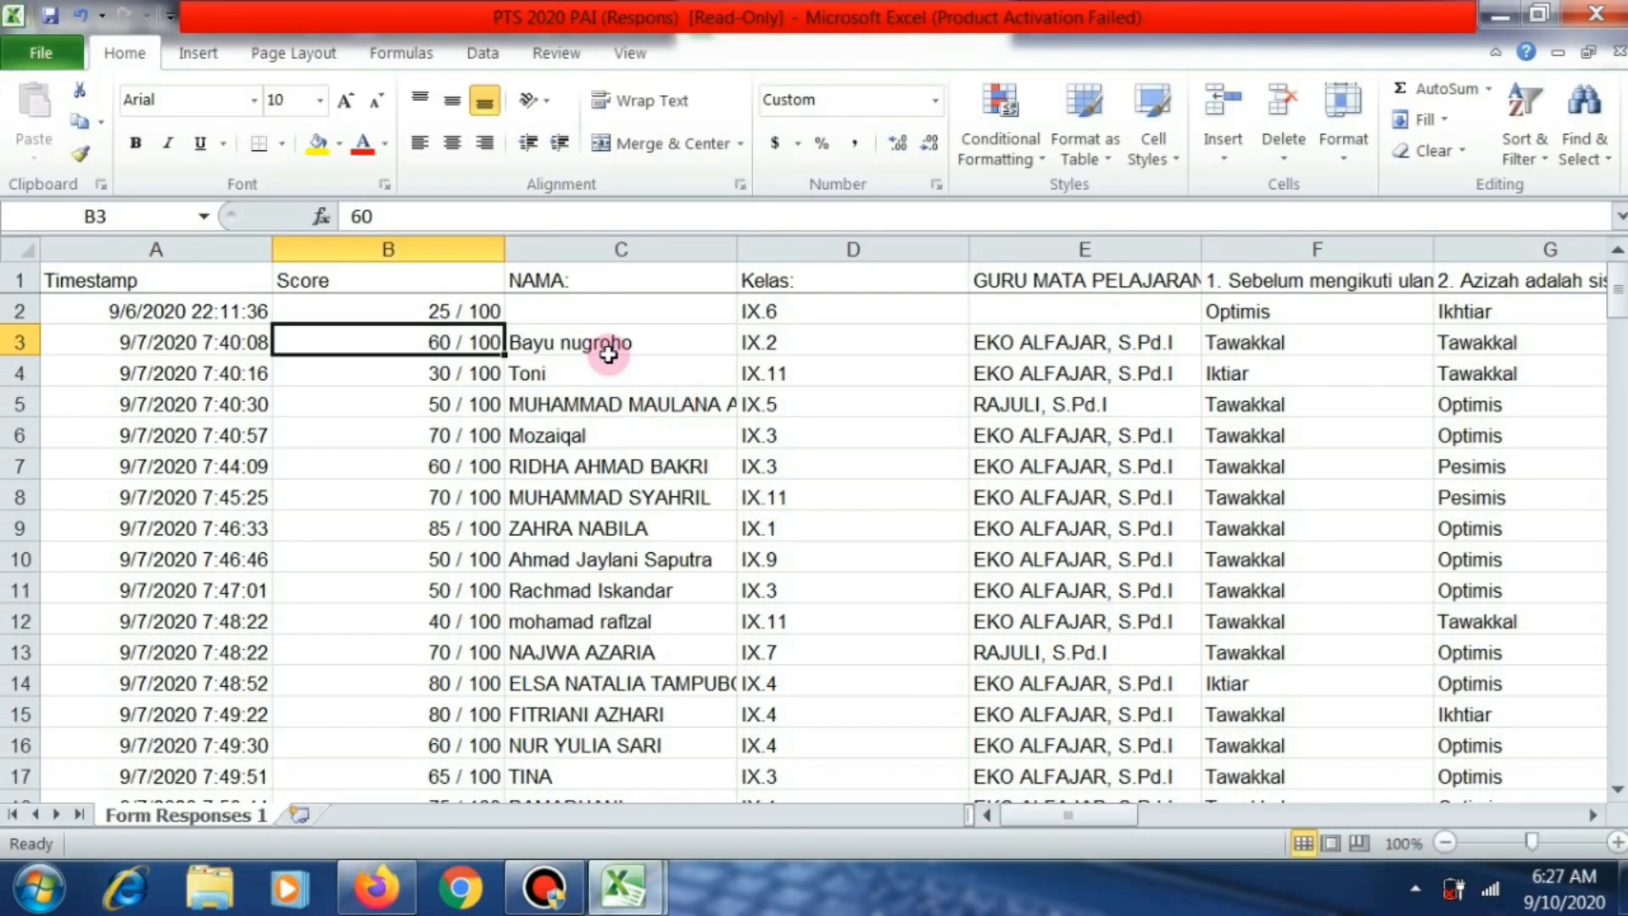
# Sort all response rows from A2 to the last used cell by the Kelas: column, by values from A to Z.
pyautogui.click(512, 341)
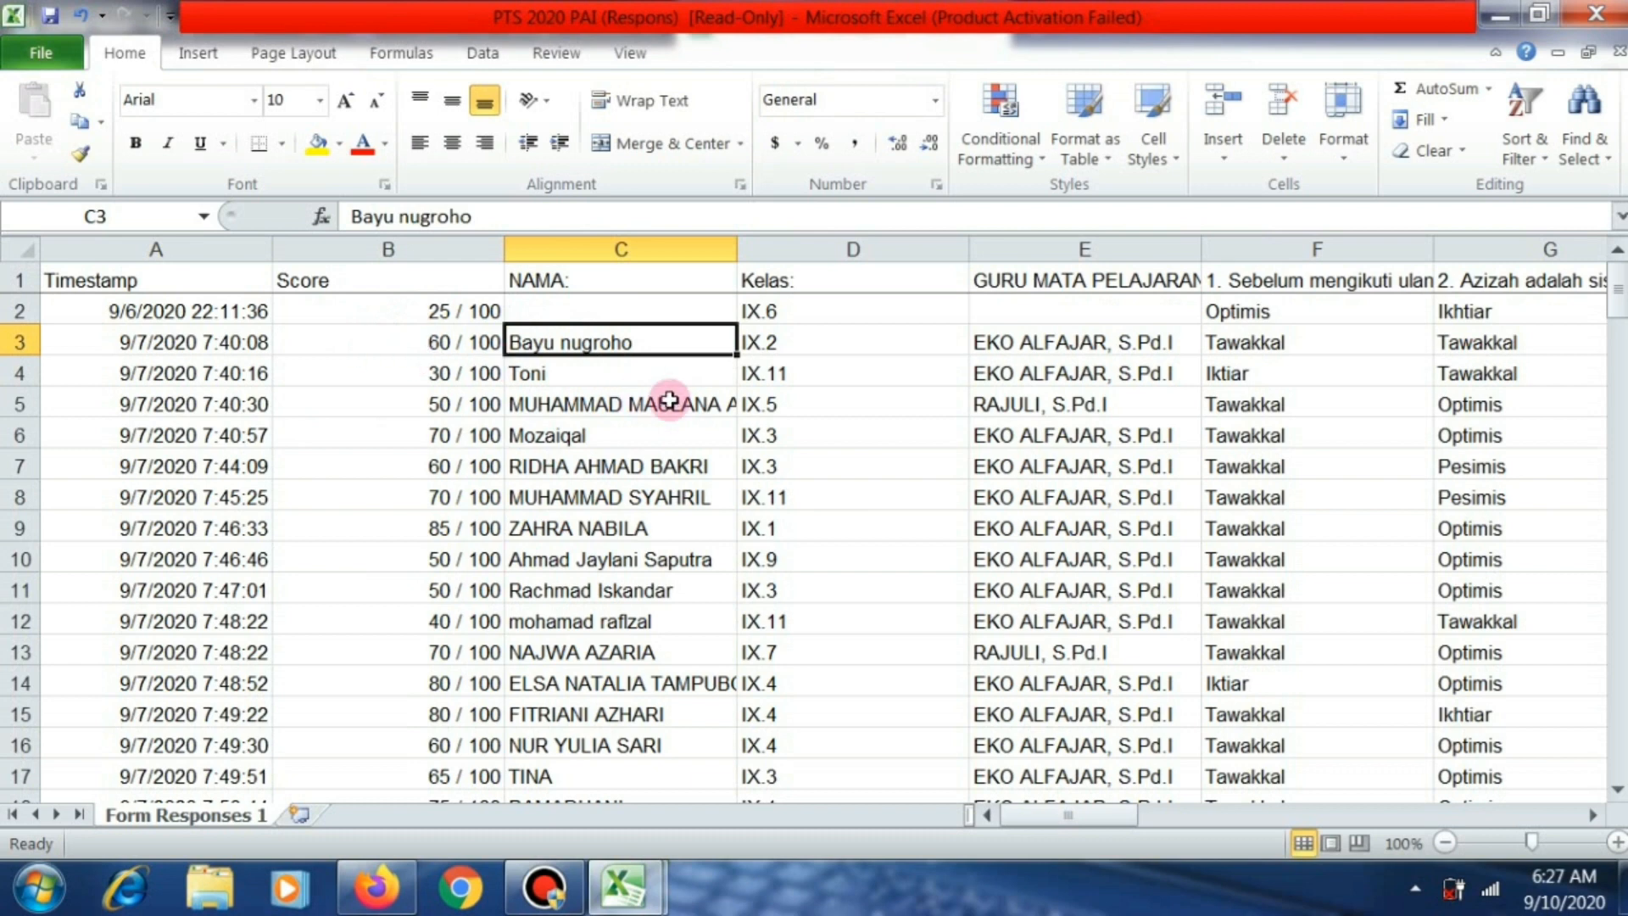
pyautogui.click(776, 422)
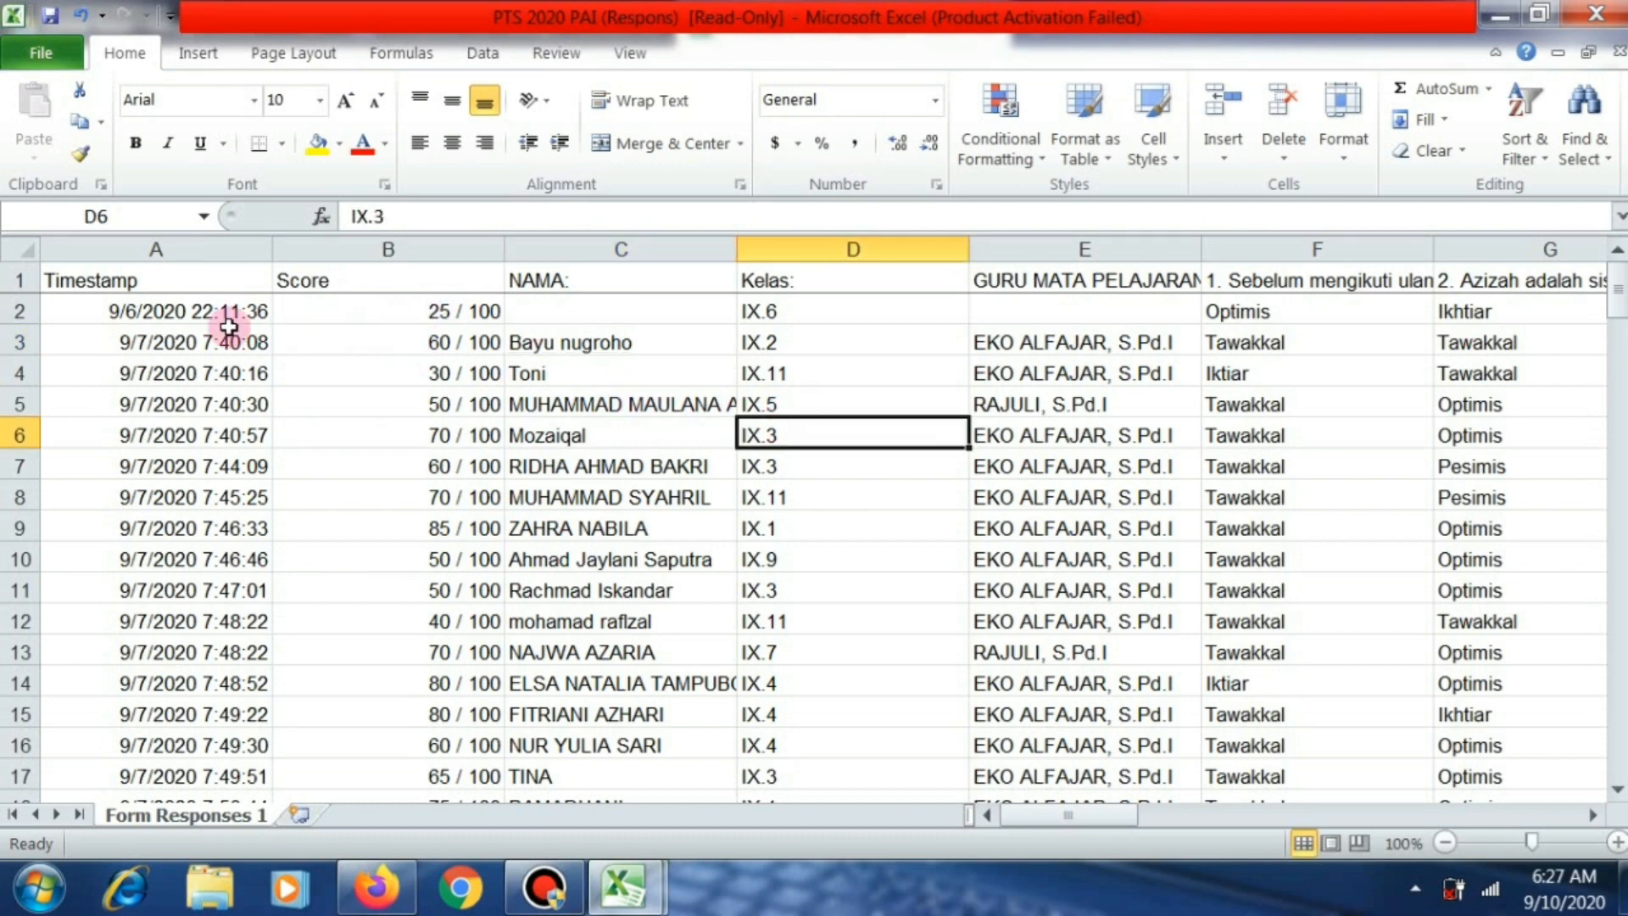
pyautogui.click(96, 314)
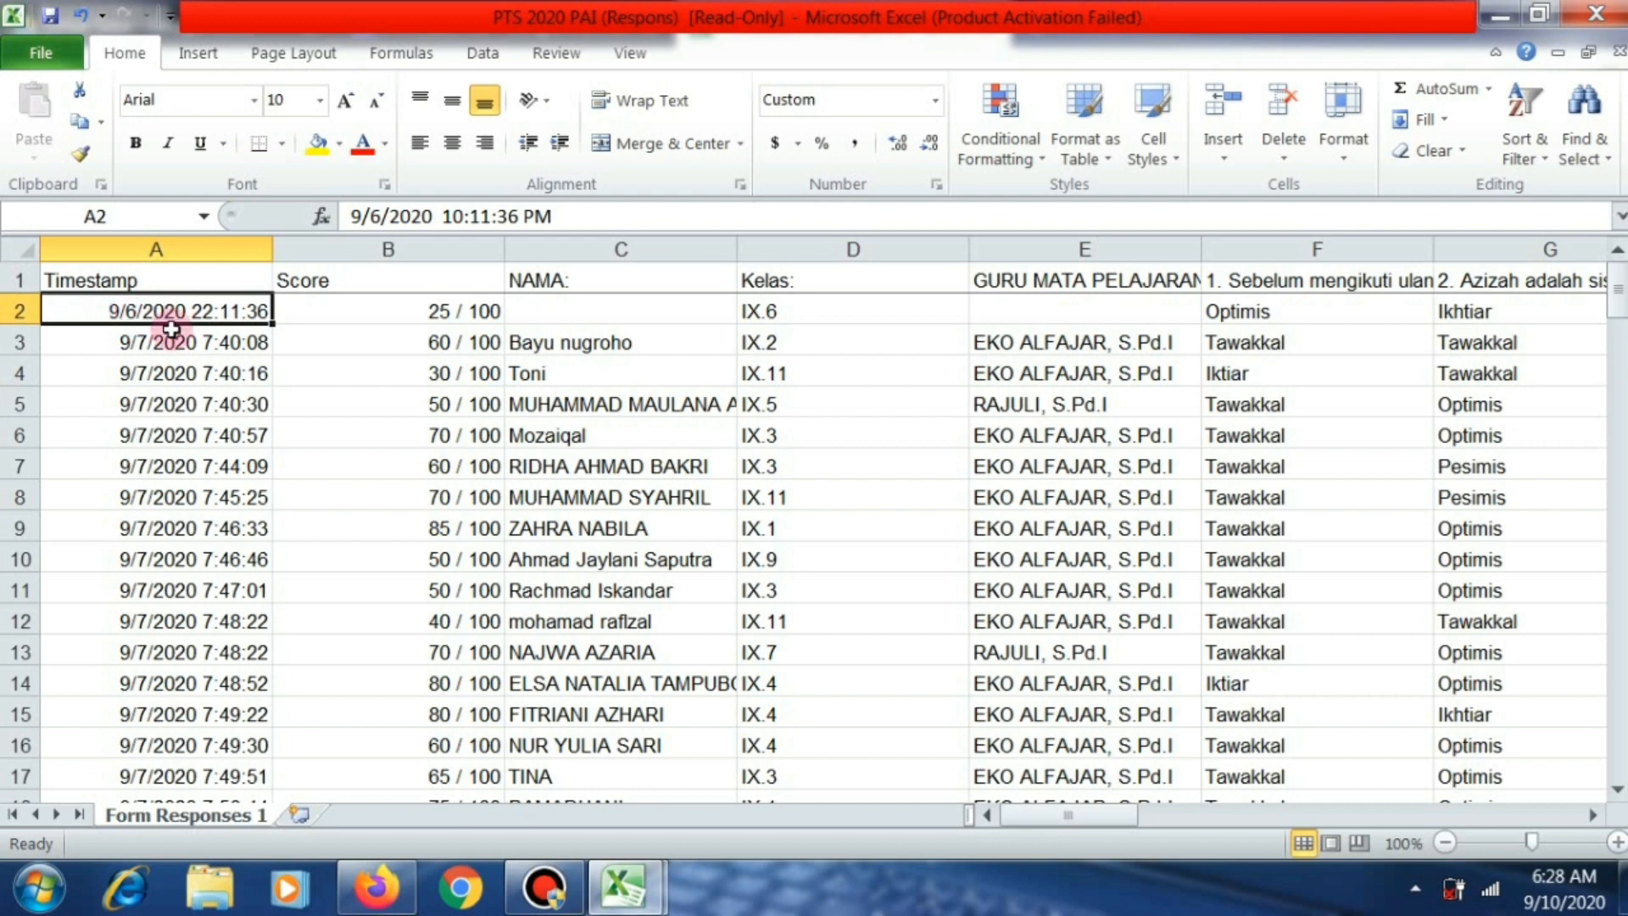
pyautogui.click(217, 333)
pyautogui.click(177, 307)
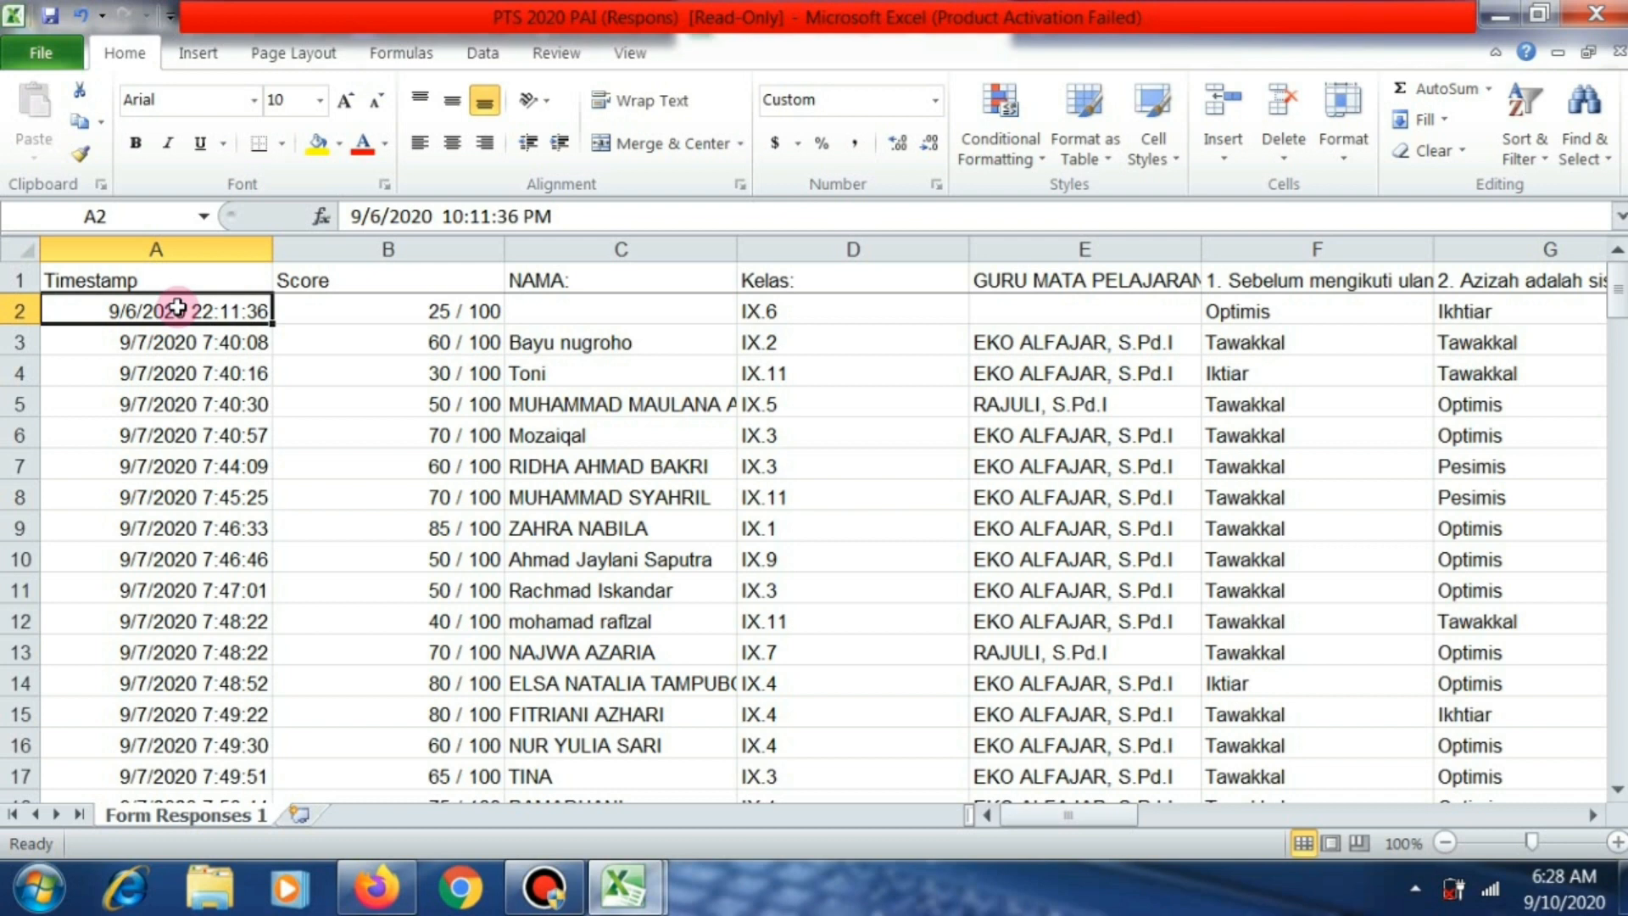
pyautogui.hotkey('ctrl', 'shift', 'End')
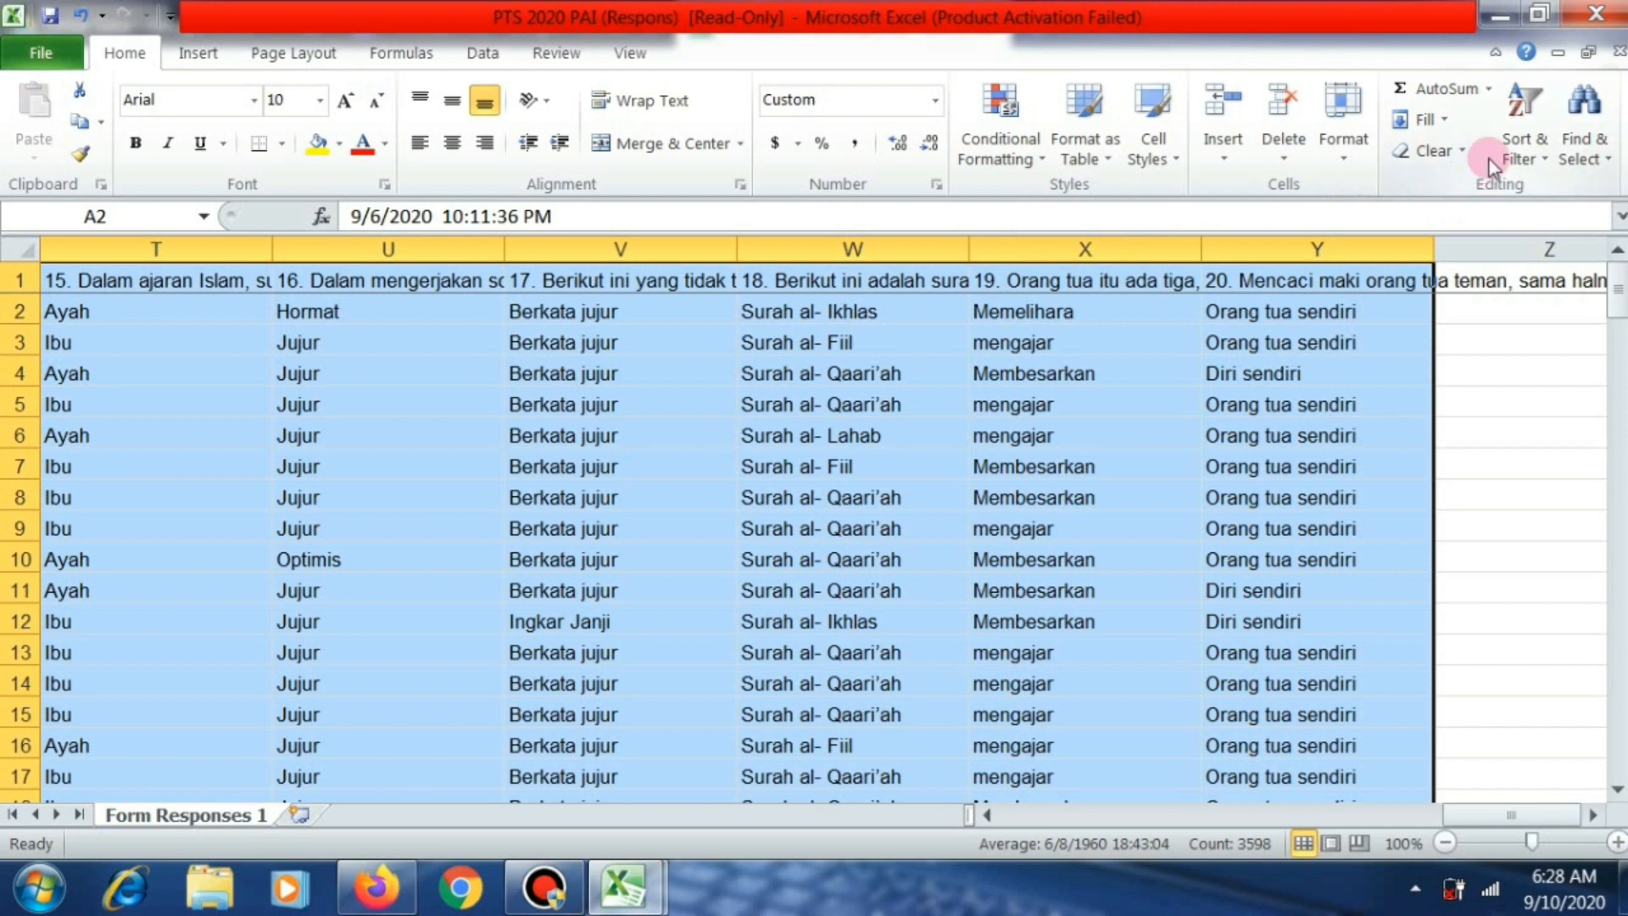
pyautogui.click(1537, 151)
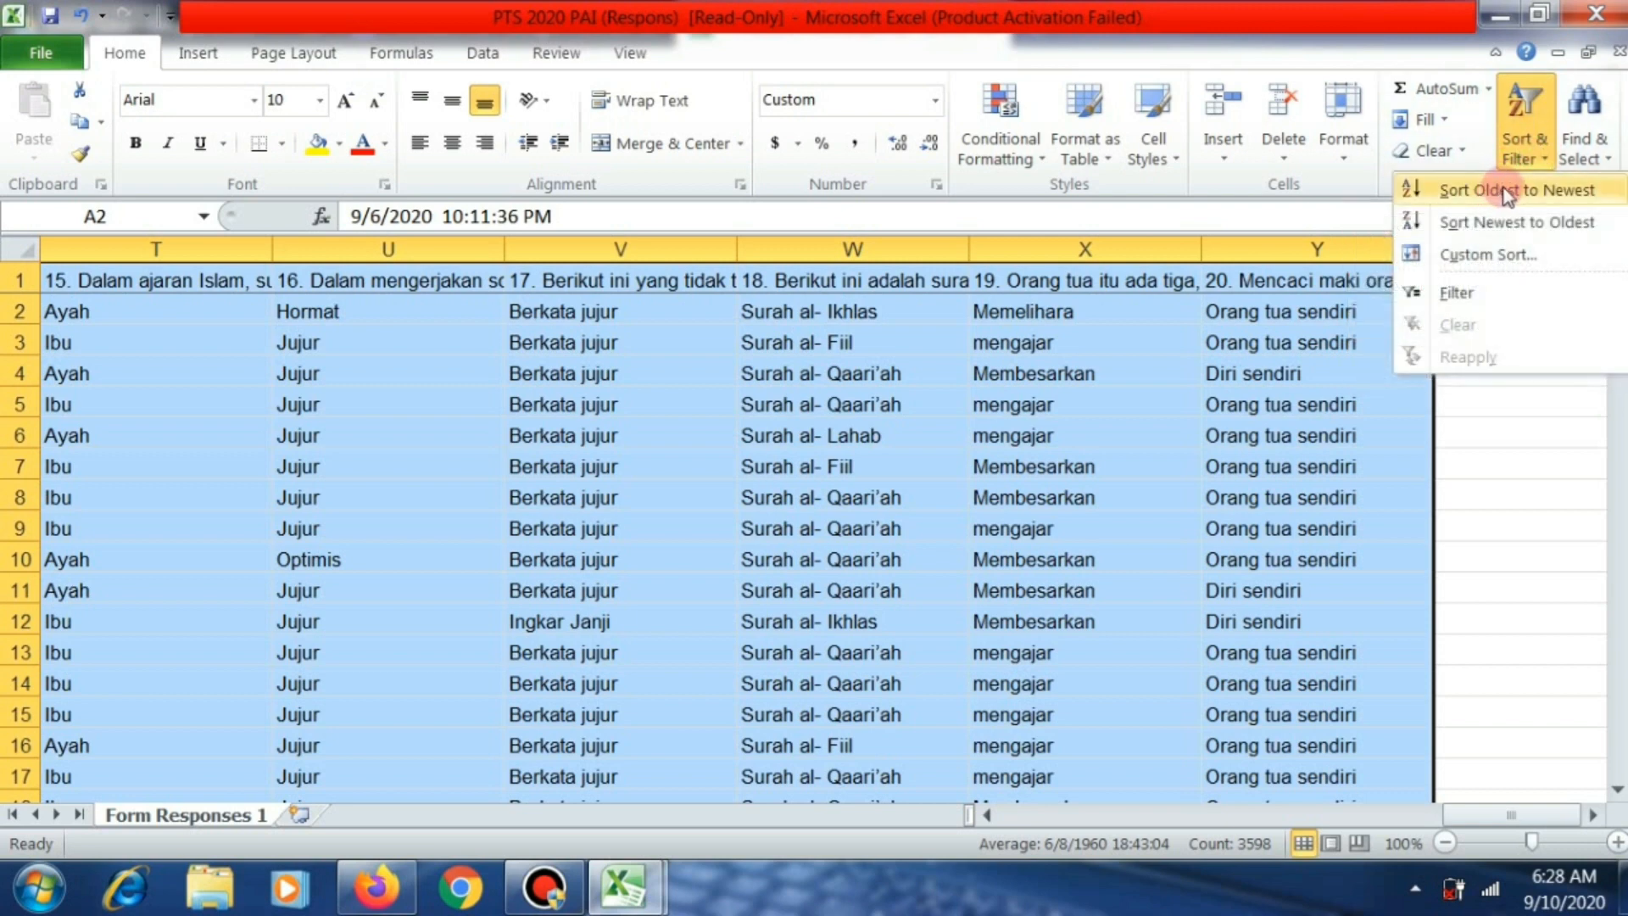
pyautogui.click(1510, 256)
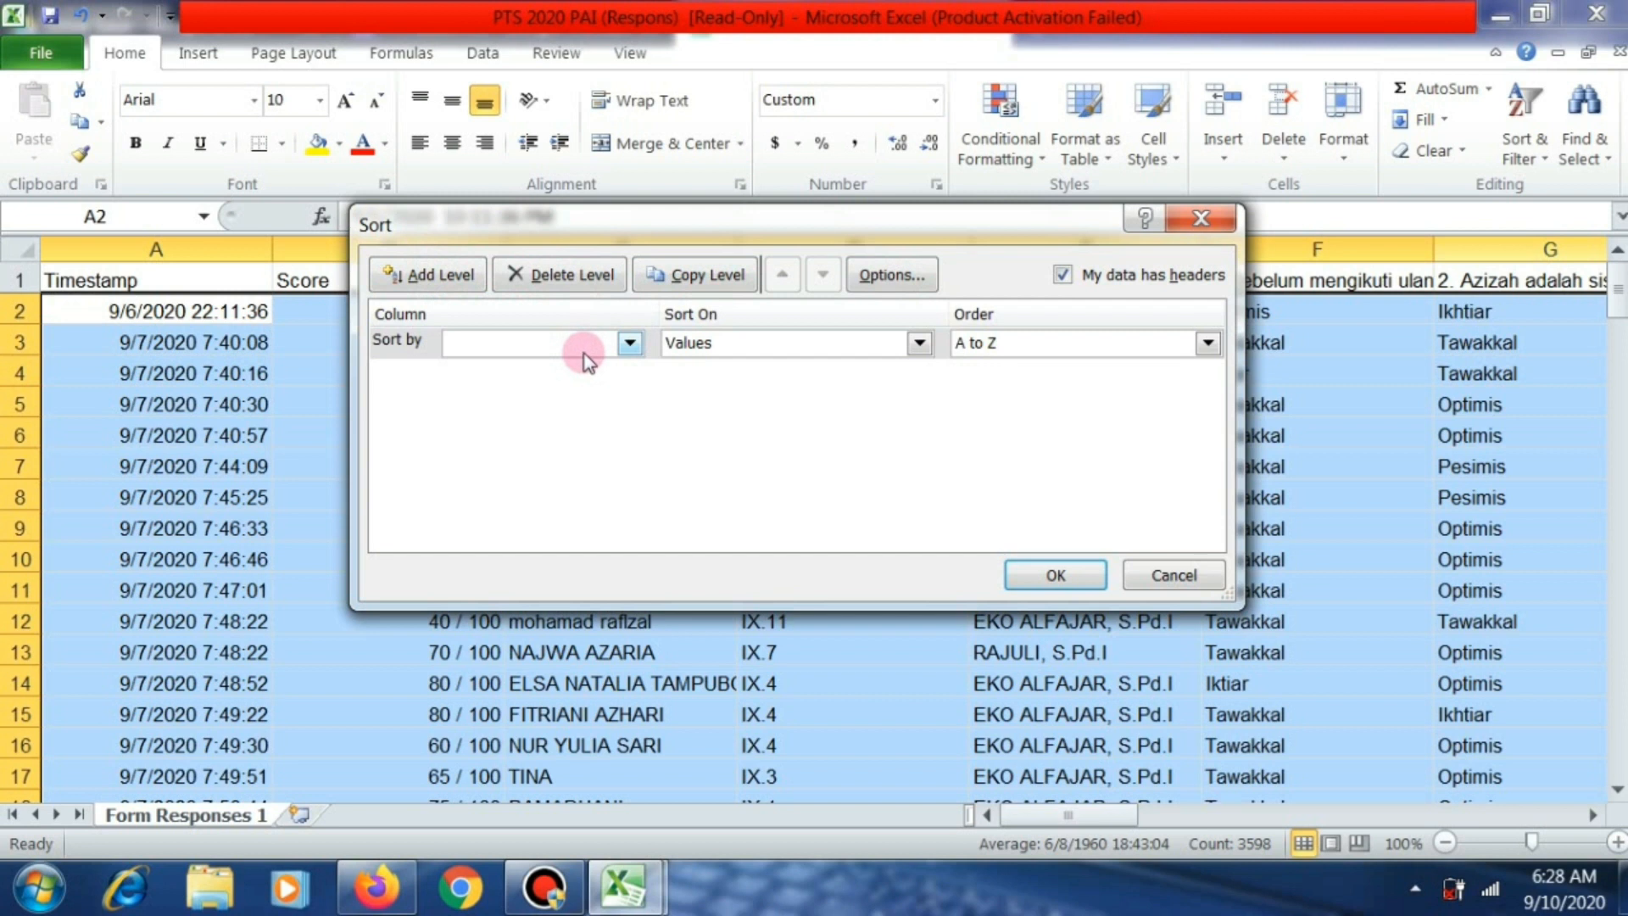
pyautogui.click(630, 343)
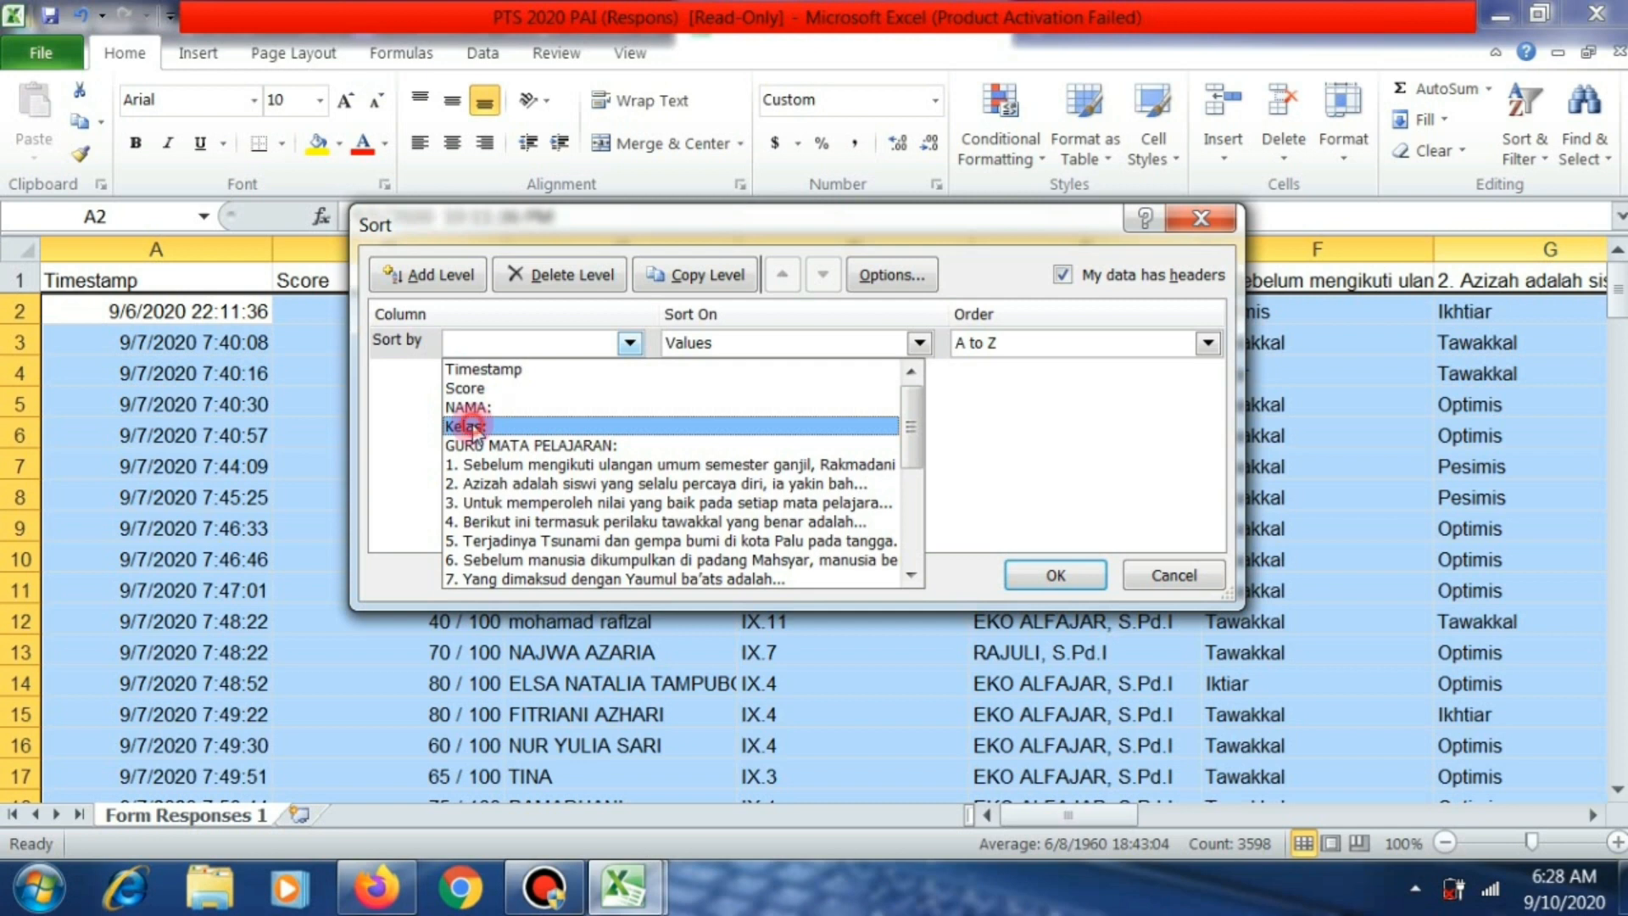
pyautogui.click(472, 426)
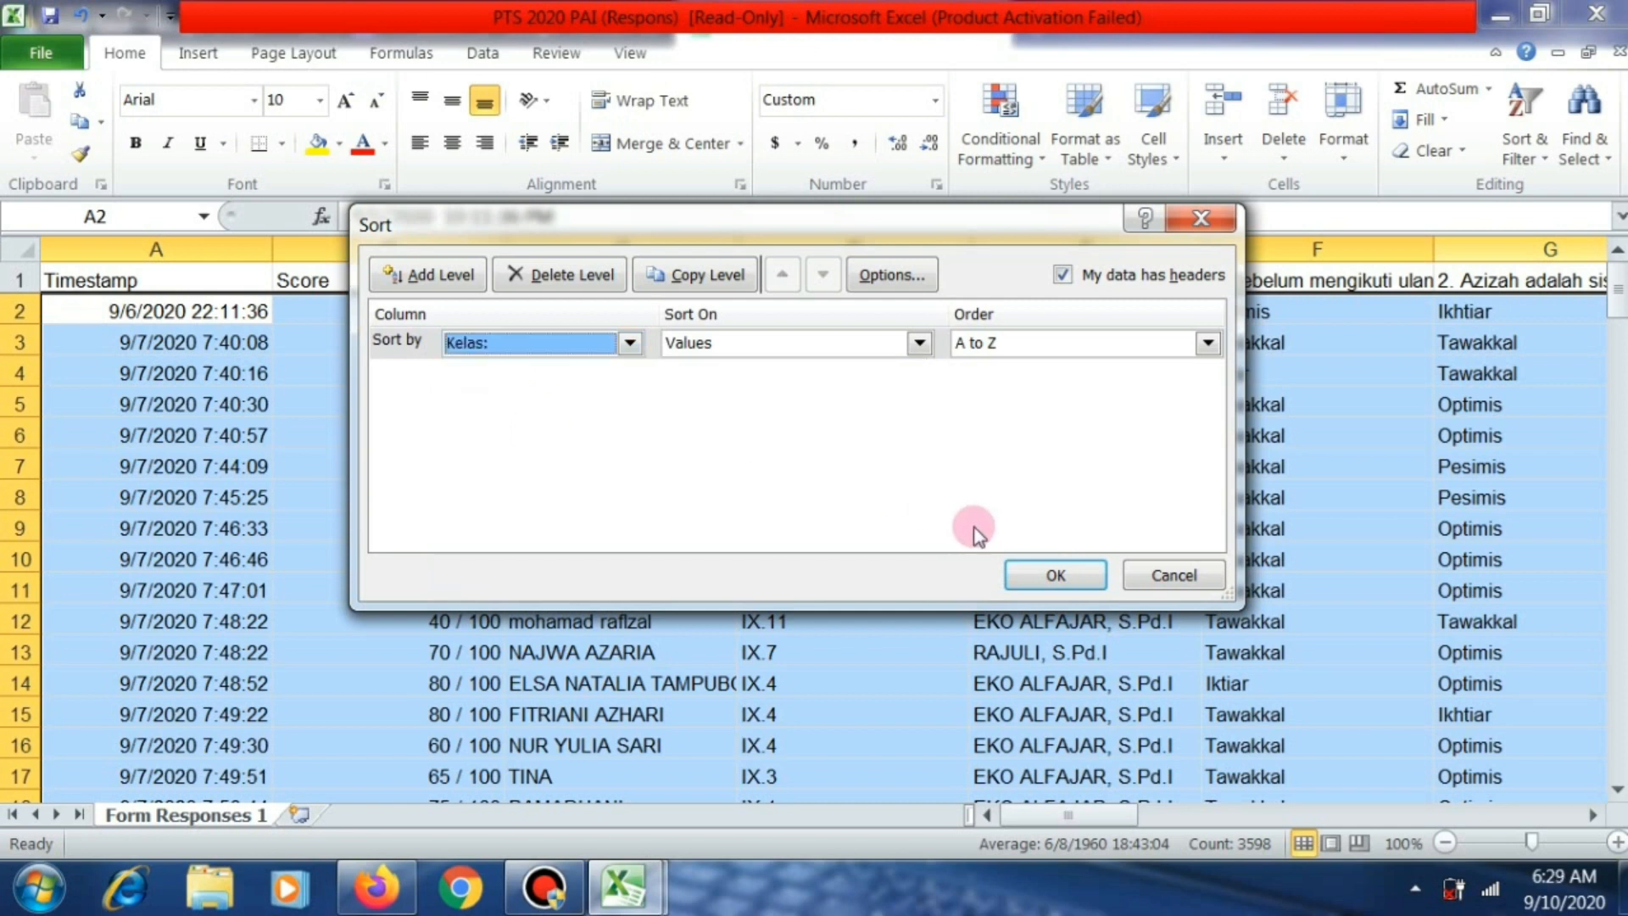
pyautogui.click(1055, 577)
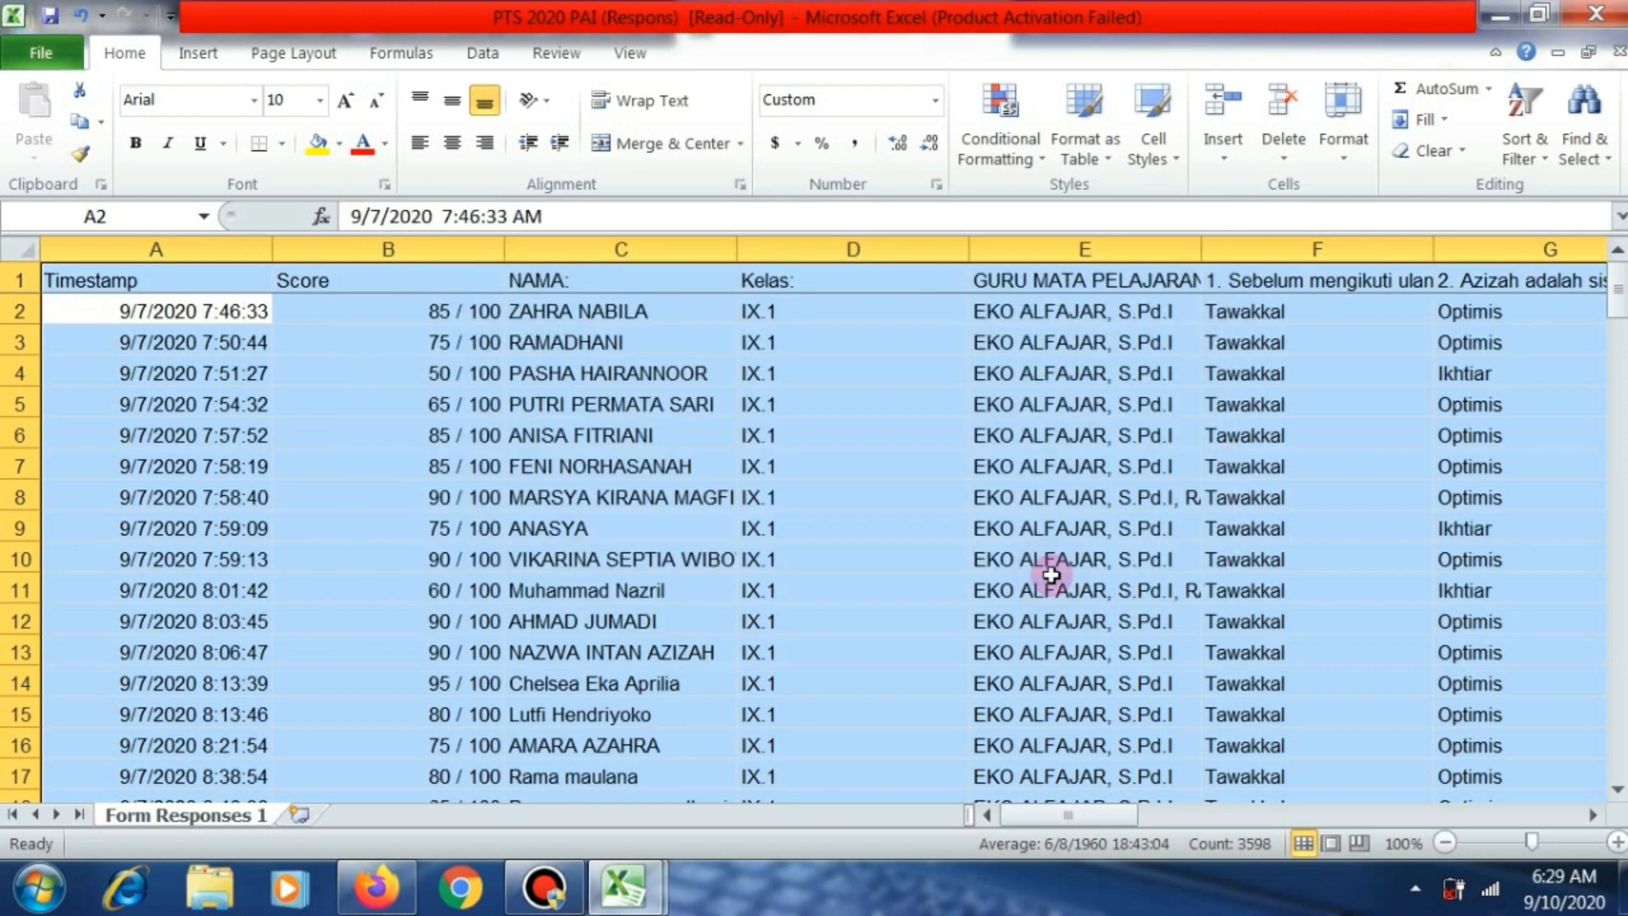
# Check the sorted class order in the Kelas: column from row 2 down past the last response row.
pyautogui.click(604, 374)
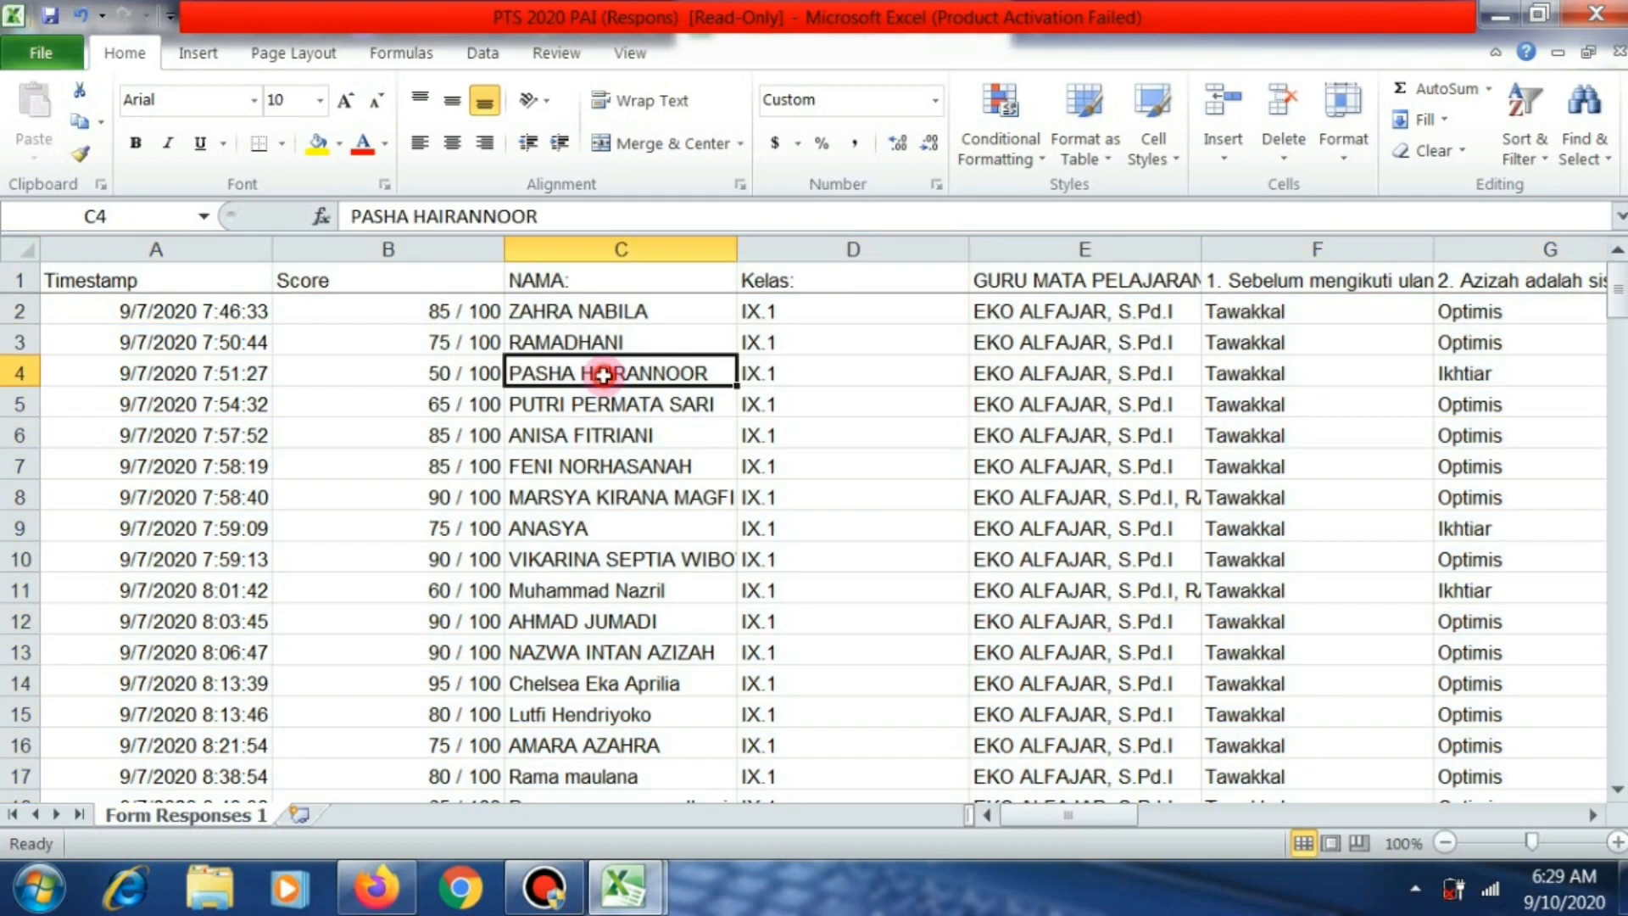
pyautogui.click(672, 313)
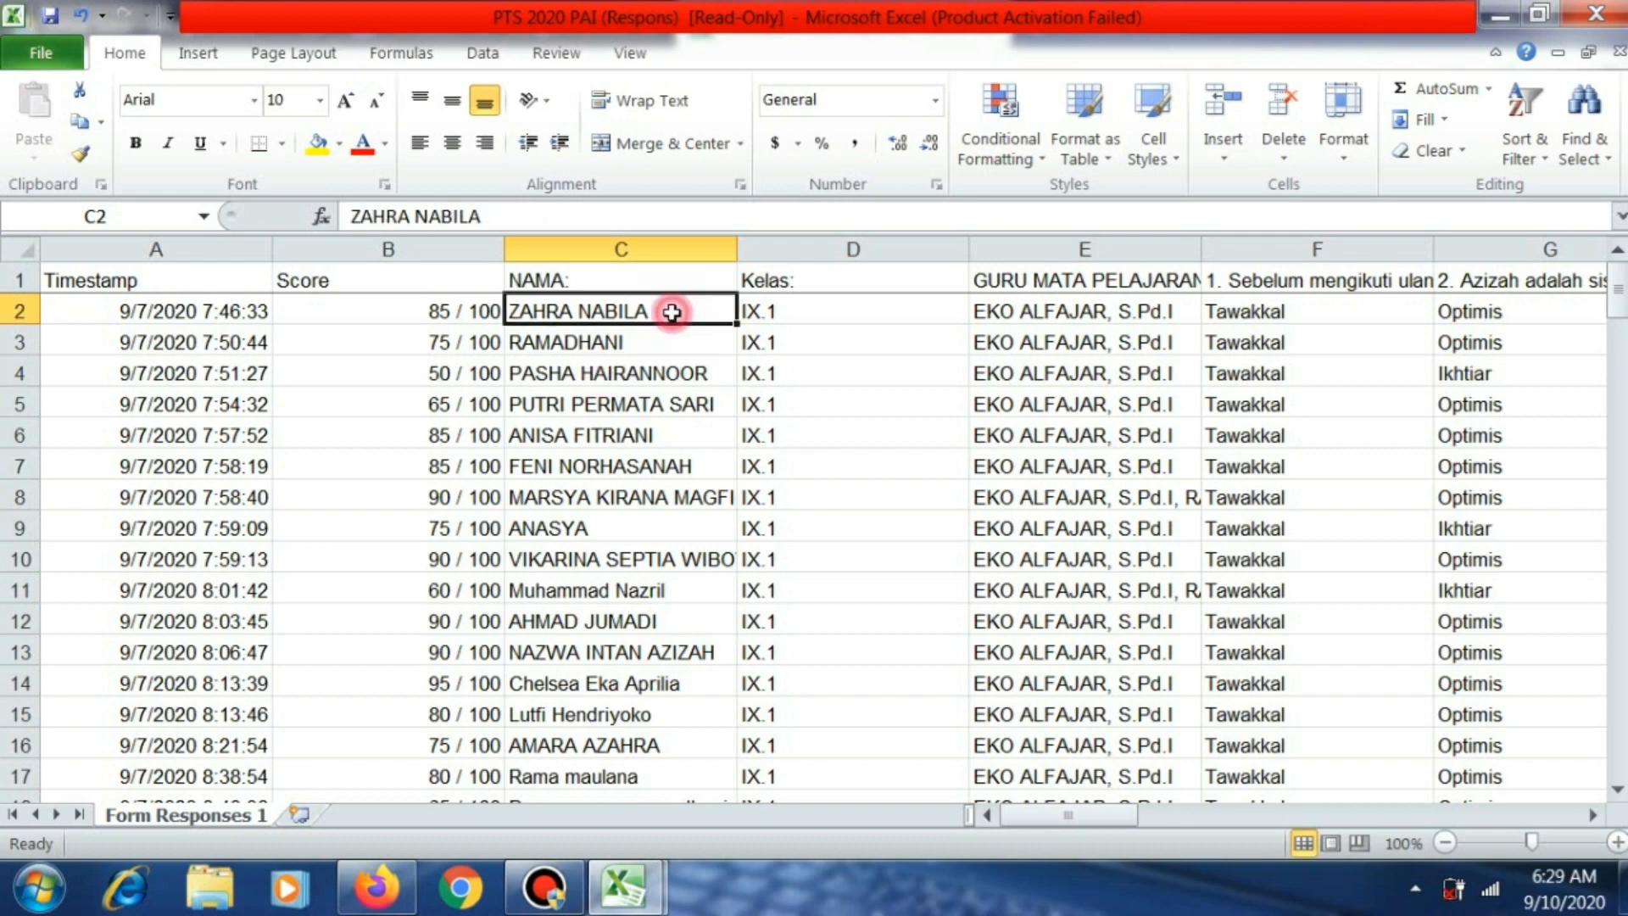
pyautogui.click(773, 318)
pyautogui.press('Down')
pyautogui.press('Down')
pyautogui.press('Down')
pyautogui.press('Down')
pyautogui.press('Down')
pyautogui.press('Down')
pyautogui.press('Down')
pyautogui.press('Down')
pyautogui.press('Down')
pyautogui.press('Down')
pyautogui.press('Down')
pyautogui.press('Down')
pyautogui.press('Down')
pyautogui.press('Down')
pyautogui.press('Down')
pyautogui.press('Down')
pyautogui.press('Down')
pyautogui.press('Down')
pyautogui.press('Down')
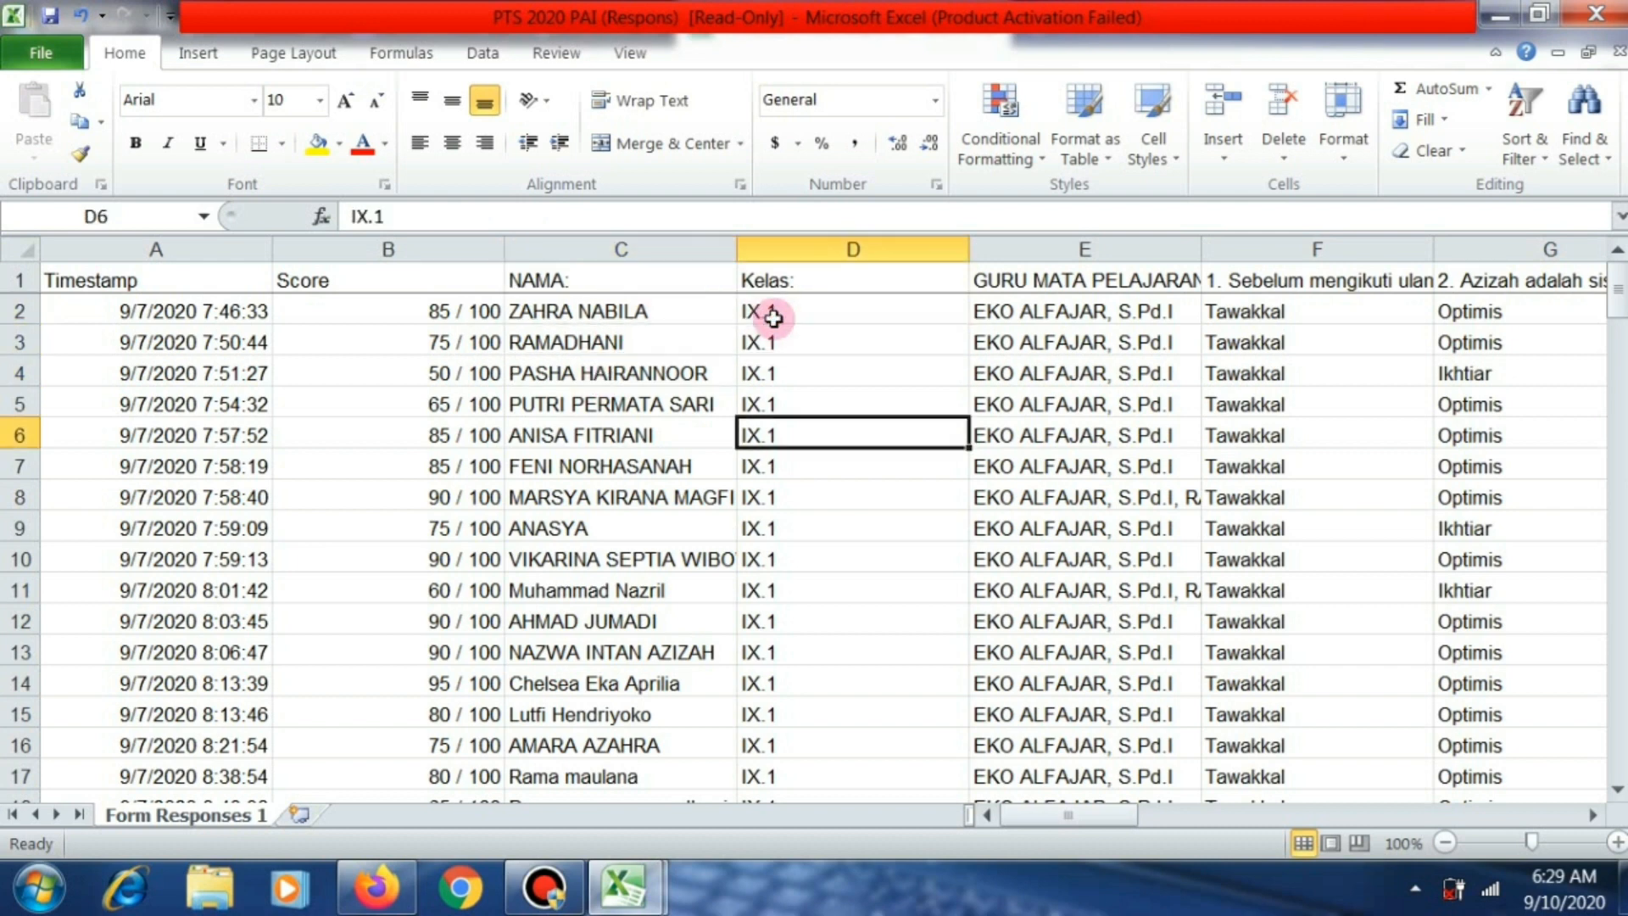
pyautogui.press('Down')
pyautogui.press('Down')
pyautogui.press('Down')
pyautogui.press('Down')
pyautogui.press('Down')
pyautogui.press('Down')
pyautogui.press('Down')
pyautogui.press('Down')
pyautogui.press('Down')
pyautogui.press('Down')
pyautogui.press('Down')
pyautogui.press('Down')
pyautogui.press('Down')
pyautogui.press('Down')
pyautogui.press('Down')
pyautogui.press('Down')
pyautogui.press('Down')
pyautogui.press('Down')
pyautogui.press('Down')
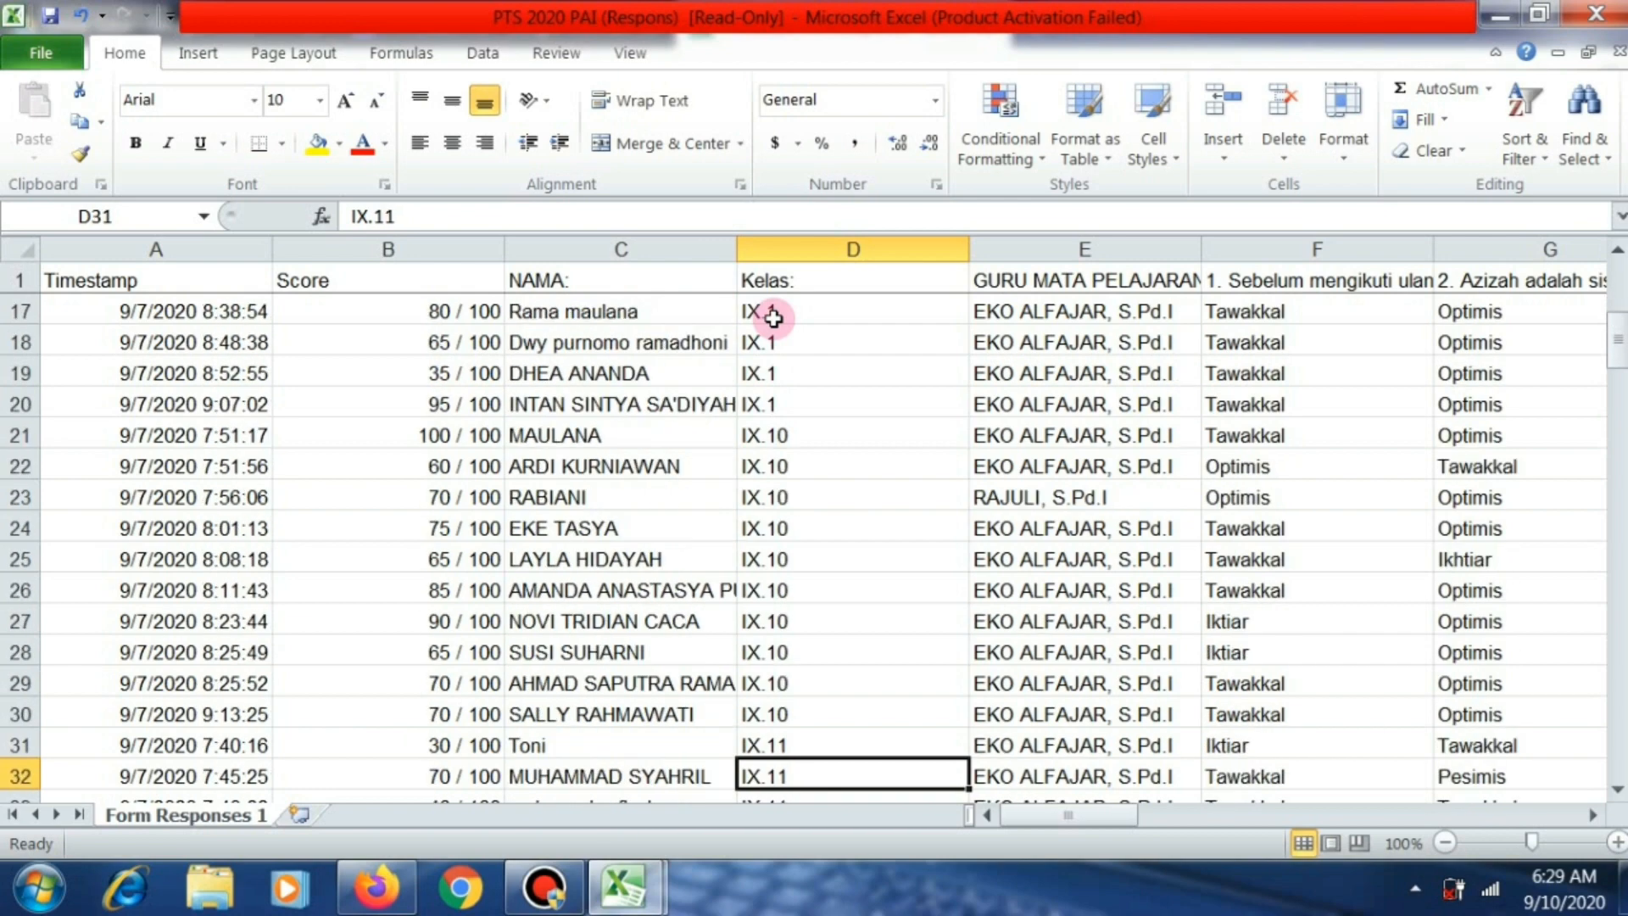
pyautogui.press('Down')
pyautogui.press('Down')
pyautogui.press('Down')
pyautogui.press('Down')
pyautogui.press('Down')
pyautogui.press('Down')
pyautogui.press('Down')
pyautogui.press('Down')
pyautogui.press('Down')
pyautogui.press('Down')
pyautogui.press('Down')
pyautogui.press('Down')
pyautogui.press('Down')
pyautogui.press('Down')
pyautogui.press('Down')
pyautogui.press('Down')
pyautogui.press('Down')
pyautogui.press('Down')
pyautogui.press('Down')
pyautogui.press('Down')
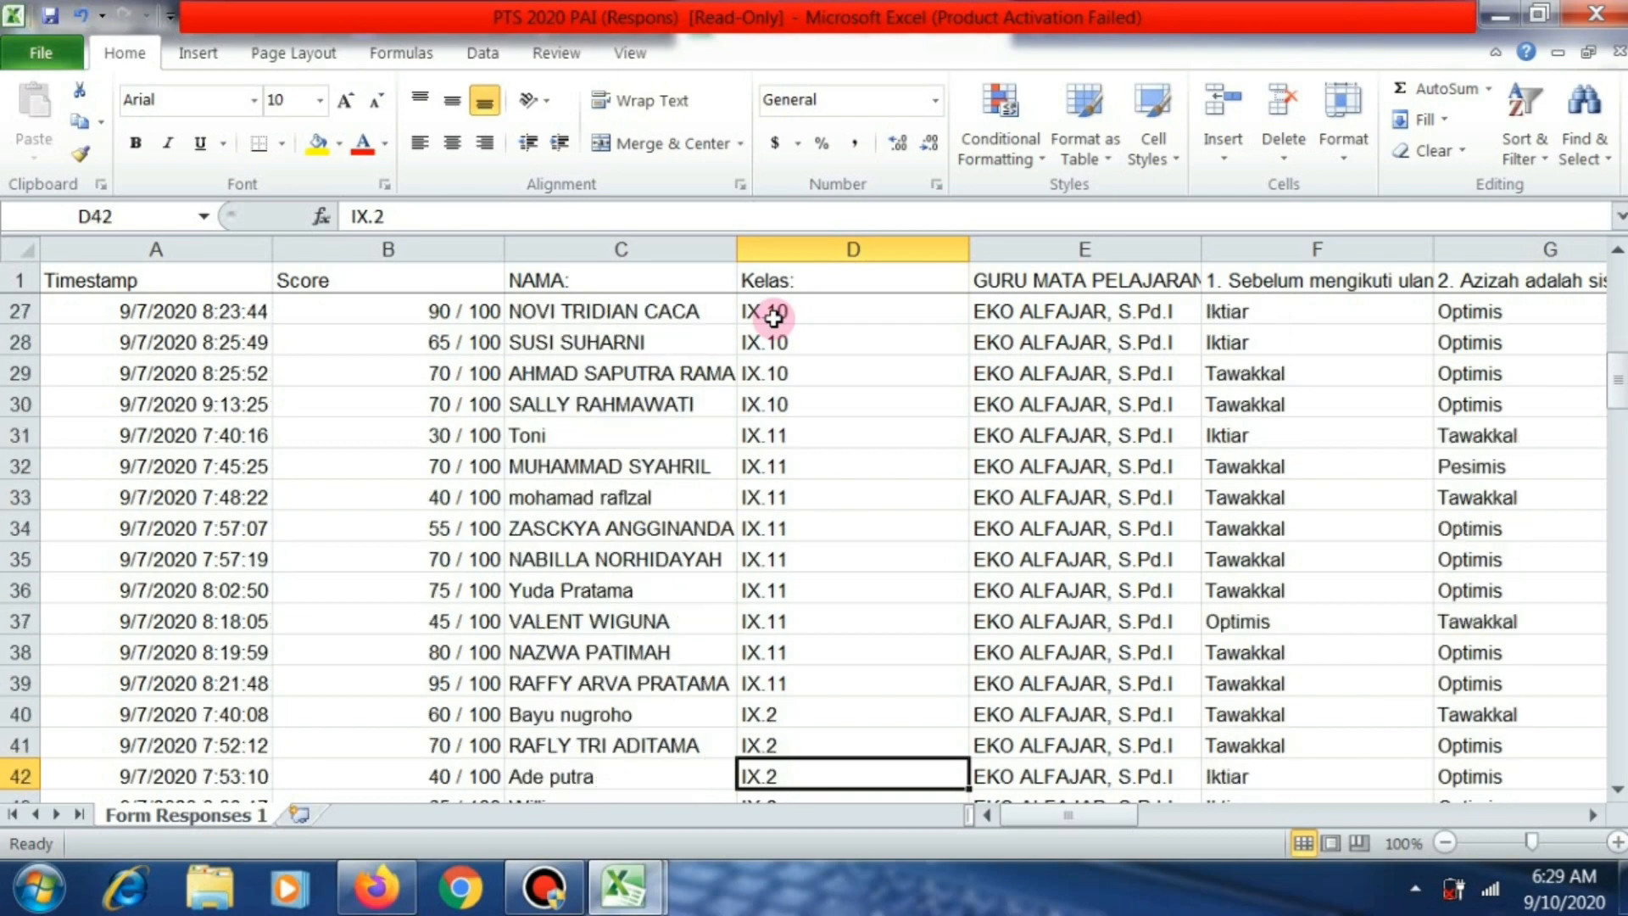
pyautogui.press('Down')
pyautogui.press('Down')
pyautogui.press('Down')
pyautogui.press('Down')
pyautogui.press('Down')
pyautogui.press('Down')
pyautogui.press('Down')
pyautogui.press('Down')
pyautogui.press('Down')
pyautogui.press('Down')
pyautogui.press('Down')
pyautogui.press('Down')
pyautogui.press('Down')
pyautogui.press('Down')
pyautogui.press('Down')
pyautogui.press('Down')
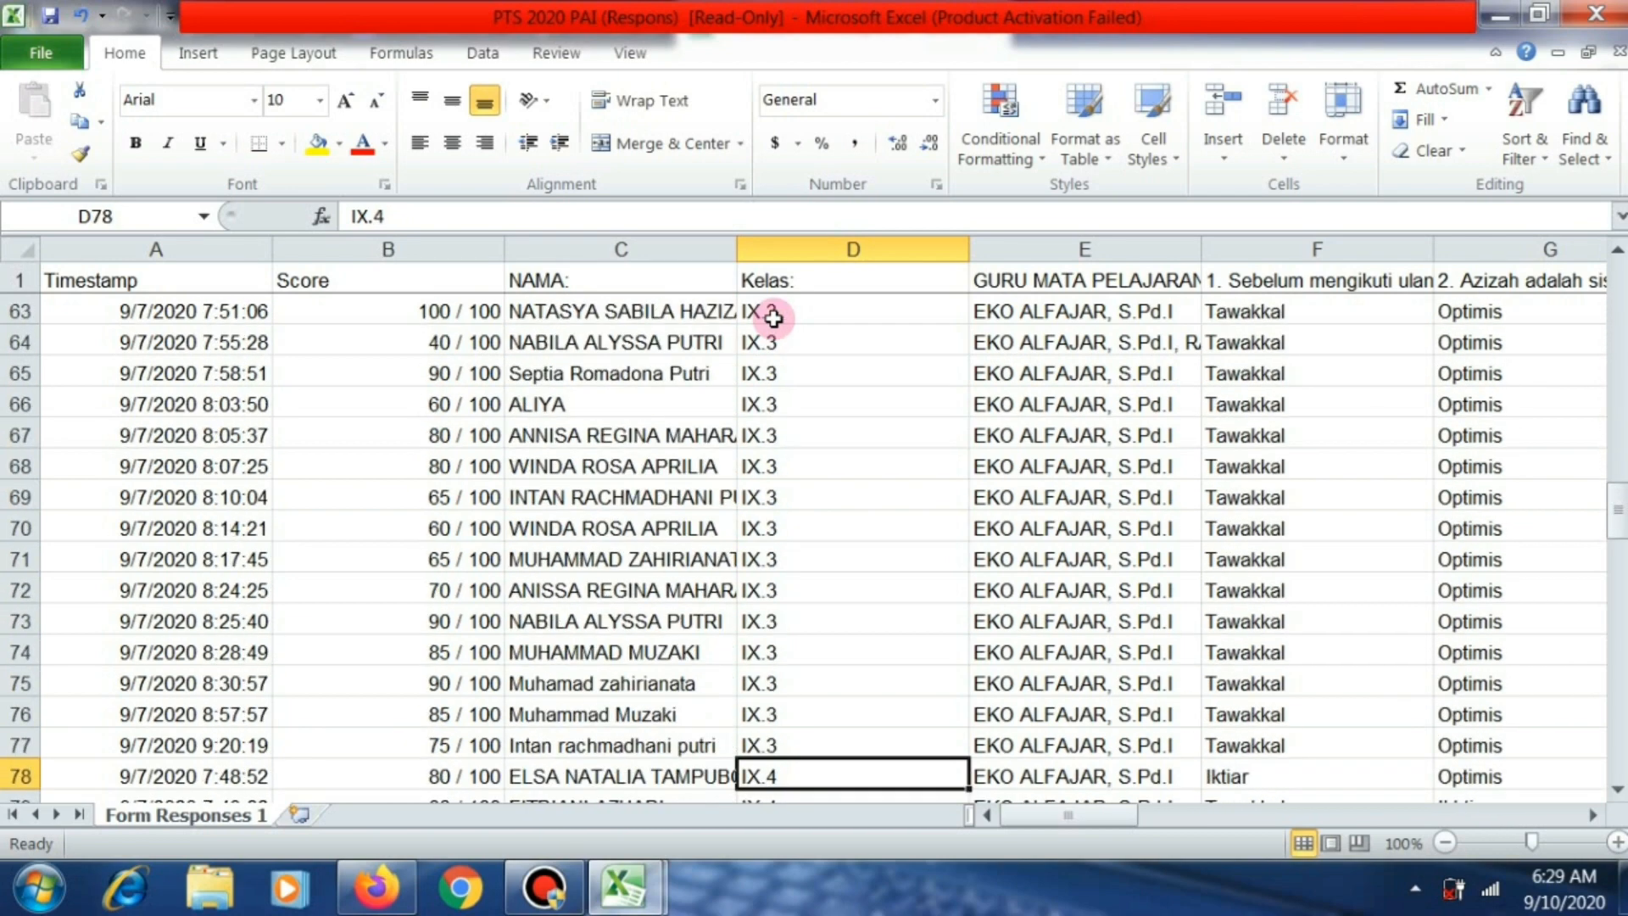
pyautogui.press('Down')
pyautogui.press('Down')
pyautogui.press('Down')
pyautogui.press('Down')
pyautogui.press('Down')
pyautogui.press('Down')
pyautogui.press('Down')
pyautogui.press('Down')
pyautogui.press('Down')
pyautogui.press('Down')
pyautogui.press('Down')
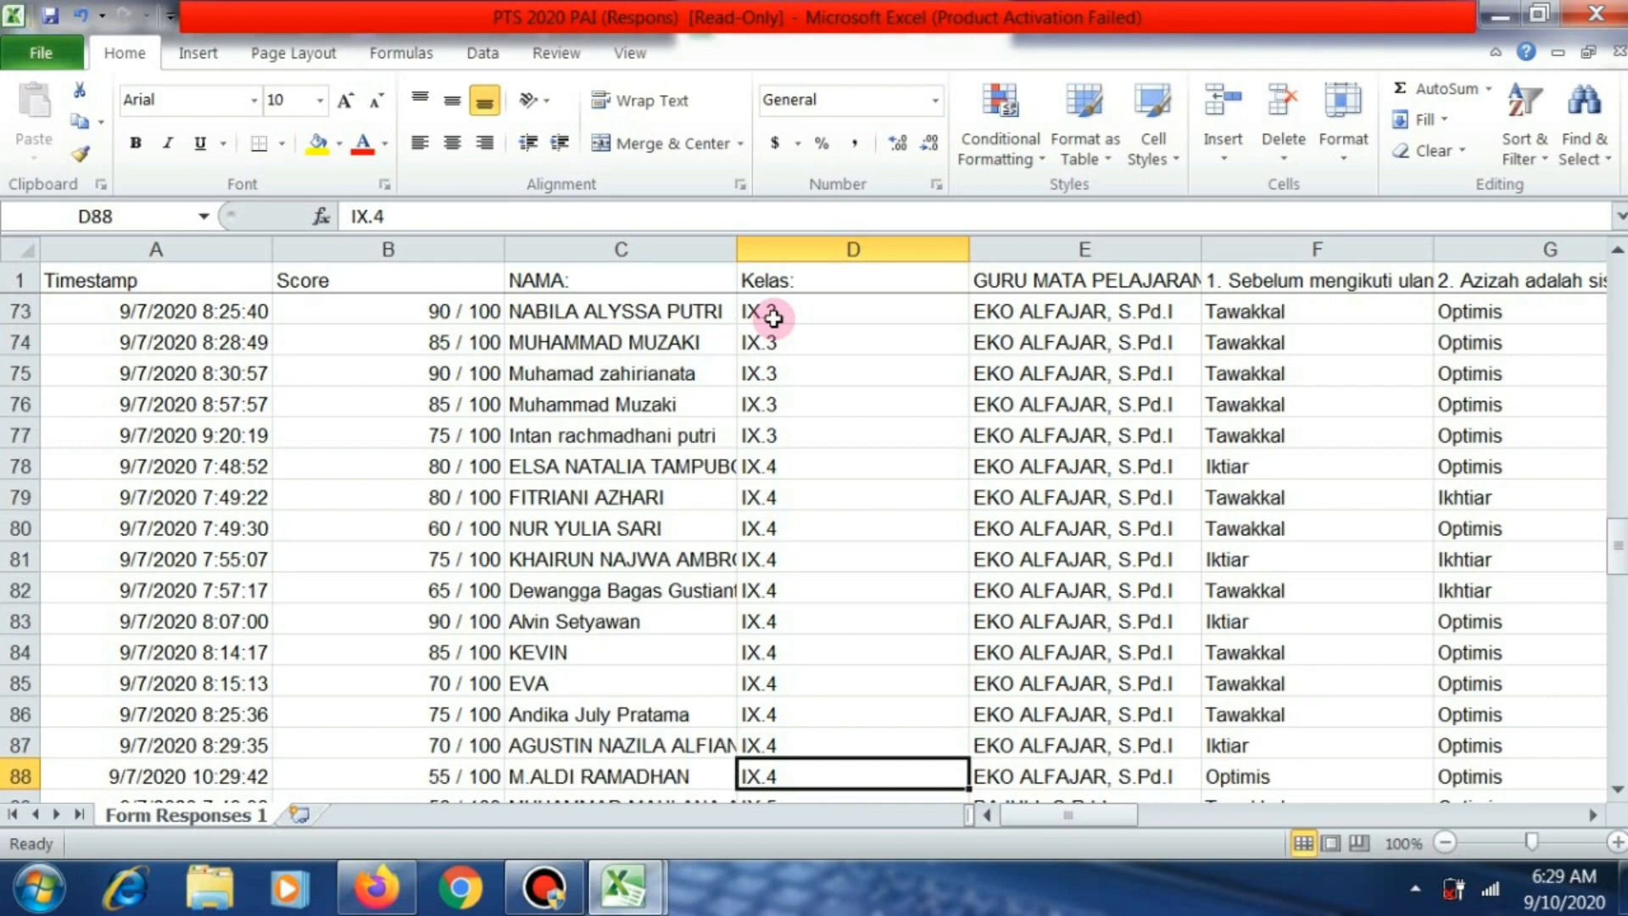
pyautogui.press('Down')
pyautogui.press('Down')
pyautogui.press('Down')
pyautogui.press('Down')
pyautogui.press('Down')
pyautogui.press('Down')
pyautogui.press('Down')
pyautogui.press('Down')
pyautogui.press('Down')
pyautogui.press('Down')
pyautogui.press('Down')
pyautogui.press('Down')
pyautogui.press('Down')
pyautogui.press('Down')
pyautogui.press('Down')
pyautogui.press('Down')
pyautogui.press('Down')
pyautogui.press('Down')
pyautogui.press('Down')
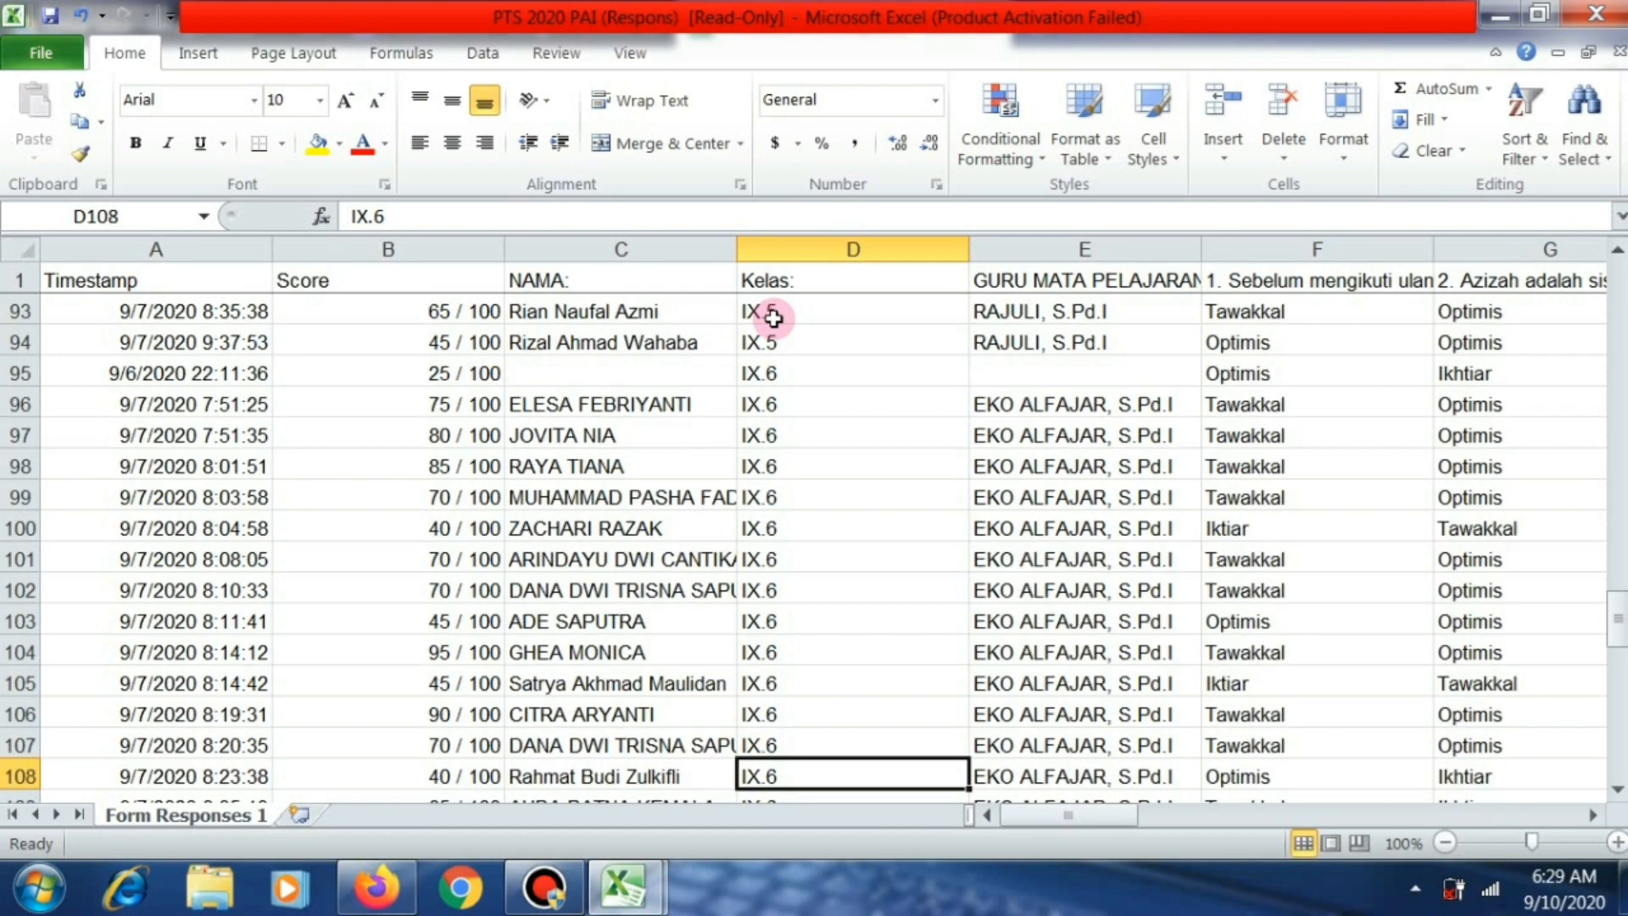
pyautogui.press('Down')
pyautogui.press('Down')
pyautogui.press('Down')
pyautogui.press('Down')
pyautogui.press('Down')
pyautogui.press('Down')
pyautogui.press('Down')
pyautogui.press('Down')
pyautogui.press('Down')
pyautogui.press('Down')
pyautogui.press('Down')
pyautogui.press('Down')
pyautogui.press('Down')
pyautogui.press('Down')
pyautogui.press('Down')
pyautogui.press('Down')
pyautogui.press('Down')
pyautogui.press('Down')
pyautogui.press('Down')
pyautogui.press('Down')
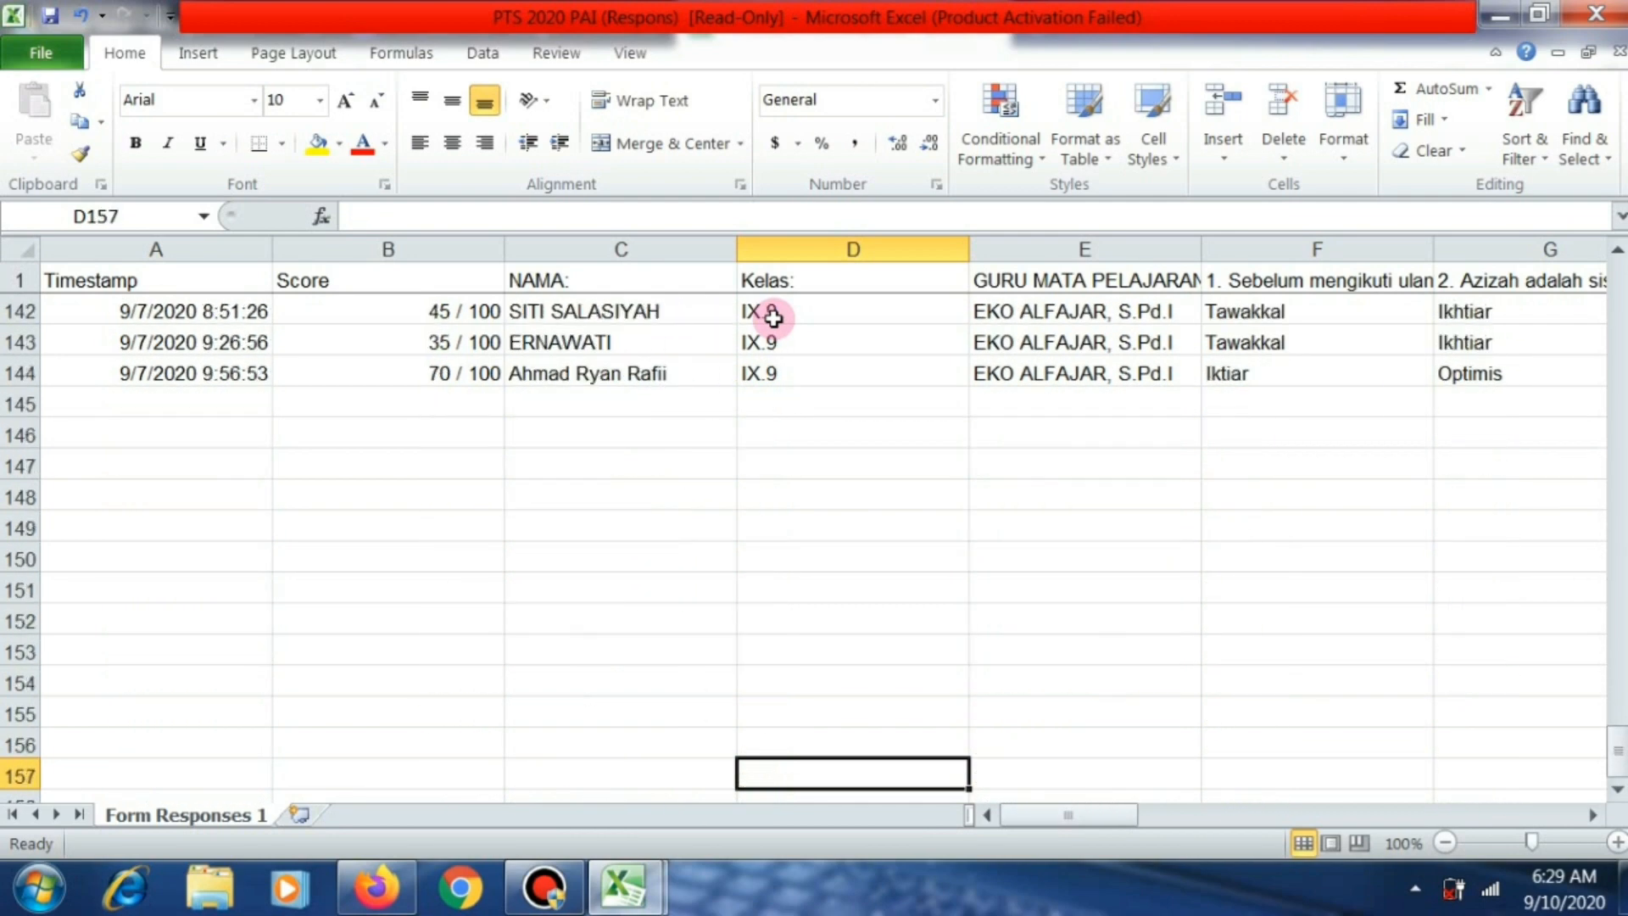
# Check the sorted class order in the Kelas: column from below the last response row back up to row 2.
pyautogui.press('Up')
pyautogui.press('Up')
pyautogui.press('Up')
pyautogui.press('Up')
pyautogui.press('Up')
pyautogui.press('Up')
pyautogui.press('Up')
pyautogui.press('Up')
pyautogui.press('Up')
pyautogui.press('Up')
pyautogui.press('Up')
pyautogui.press('Up')
pyautogui.press('Up')
pyautogui.press('Up')
pyautogui.press('Up')
pyautogui.press('Up')
pyautogui.press('Up')
pyautogui.press('Up')
pyautogui.press('Up')
pyautogui.press('Up')
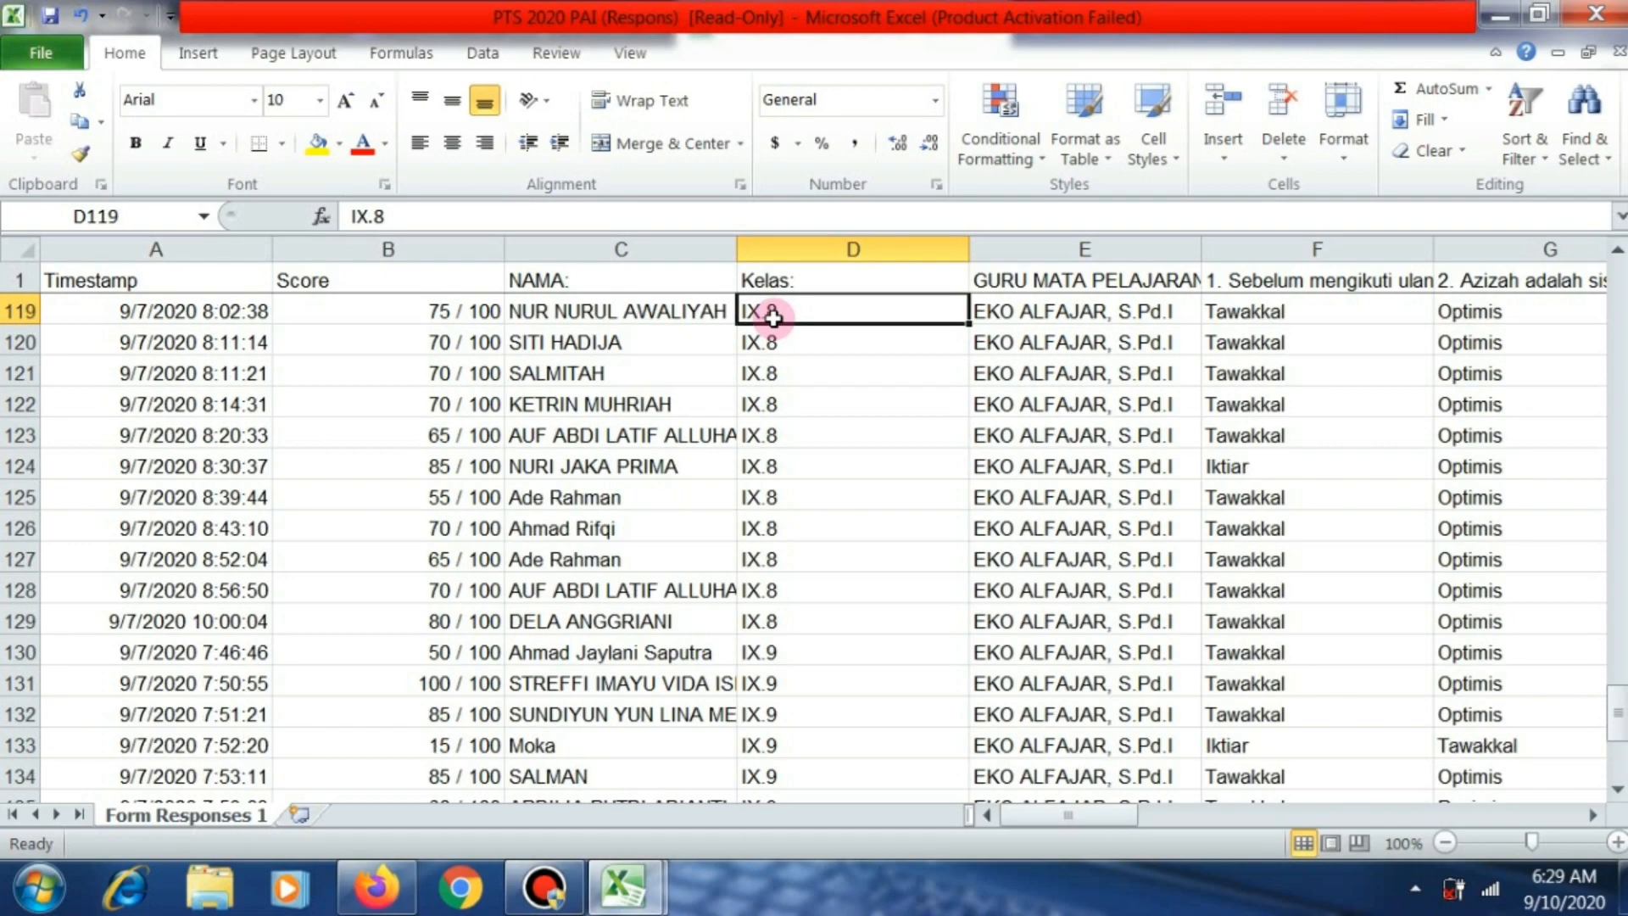
pyautogui.press('Up')
pyautogui.press('Up')
pyautogui.press('Up')
pyautogui.press('Up')
pyautogui.press('Up')
pyautogui.press('Up')
pyautogui.press('Up')
pyautogui.press('Up')
pyautogui.press('Up')
pyautogui.press('Up')
pyautogui.press('Up')
pyautogui.press('Up')
pyautogui.press('Up')
pyautogui.press('Up')
pyautogui.press('Up')
pyautogui.press('Up')
pyautogui.press('Up')
pyautogui.press('Up')
pyautogui.press('Up')
pyautogui.press('Up')
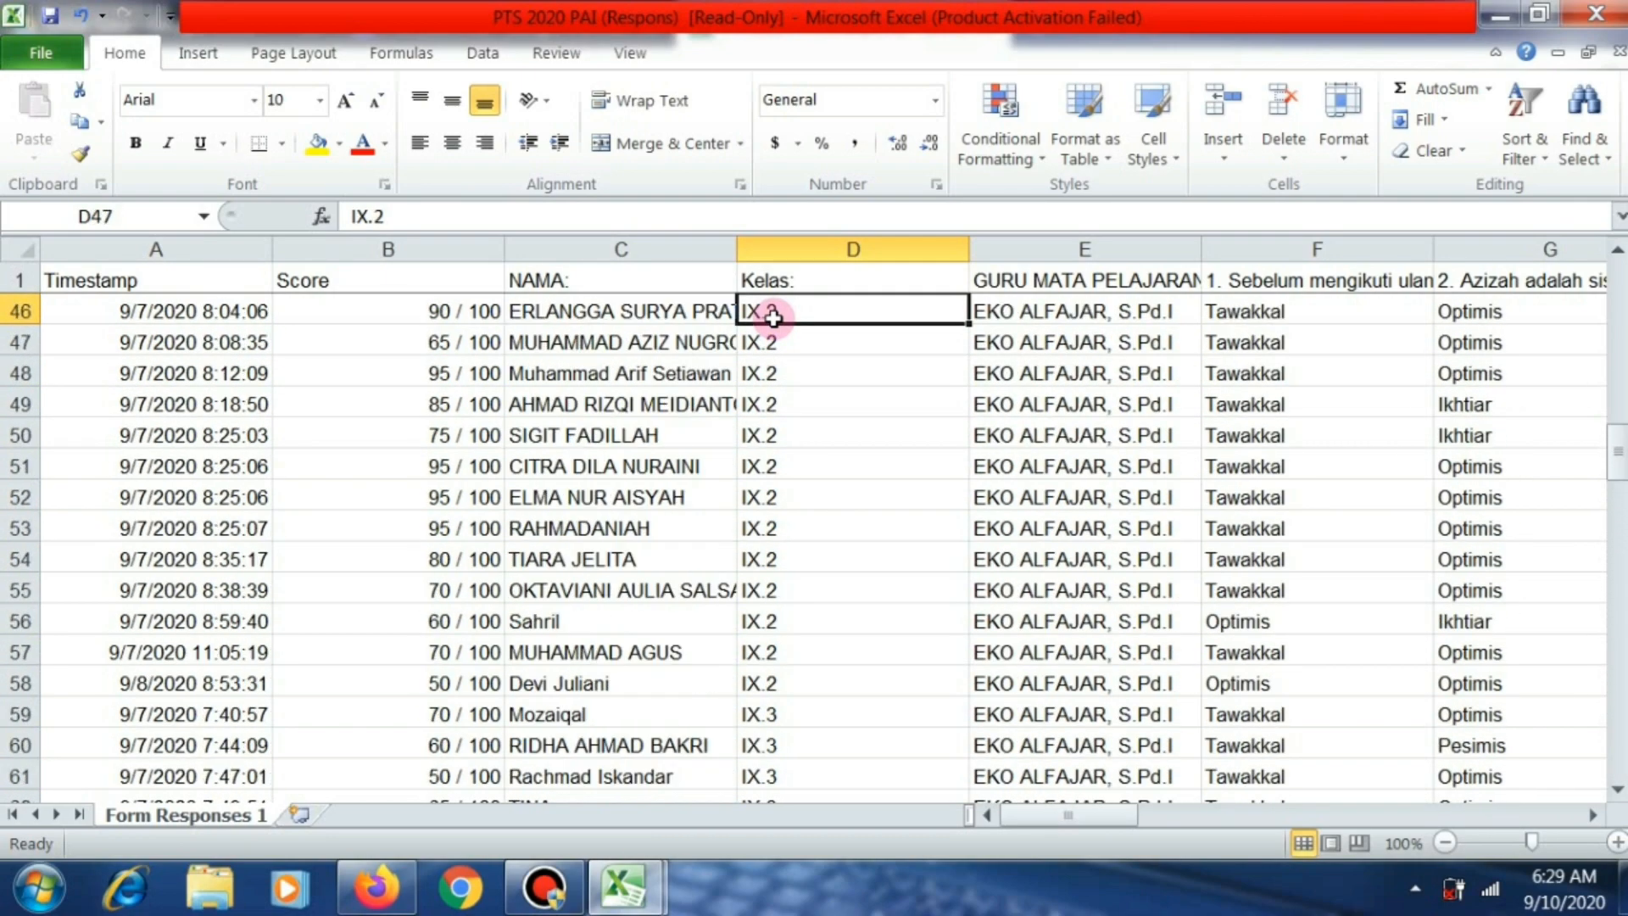
pyautogui.press('Up')
pyautogui.press('Up')
pyautogui.press('Up')
pyautogui.press('Up')
pyautogui.press('Up')
pyautogui.press('Up')
pyautogui.press('Up')
pyautogui.press('Up')
pyautogui.press('Up')
pyautogui.press('Up')
pyautogui.press('Up')
pyautogui.press('Up')
pyautogui.press('Up')
pyautogui.press('Up')
pyautogui.press('Up')
pyautogui.press('Up')
pyautogui.press('Up')
pyautogui.press('Up')
pyautogui.press('Up')
pyautogui.press('Up')
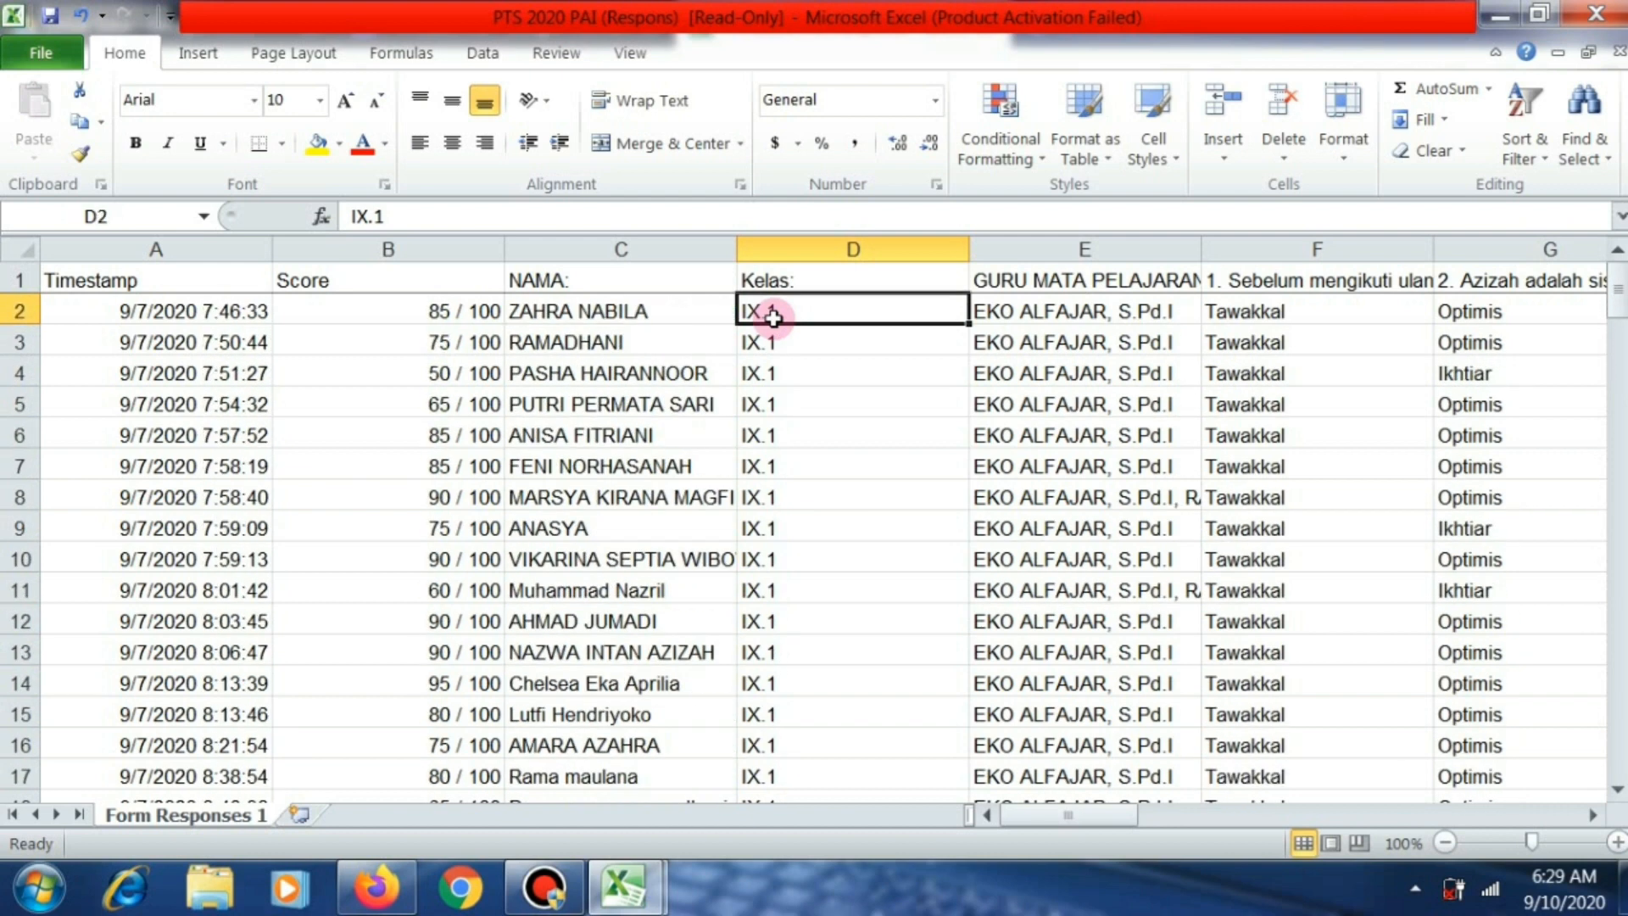
# Review the class, name, score and timestamp cells of the first response row.
pyautogui.press('Left')
pyautogui.press('Left')
pyautogui.press('Left')
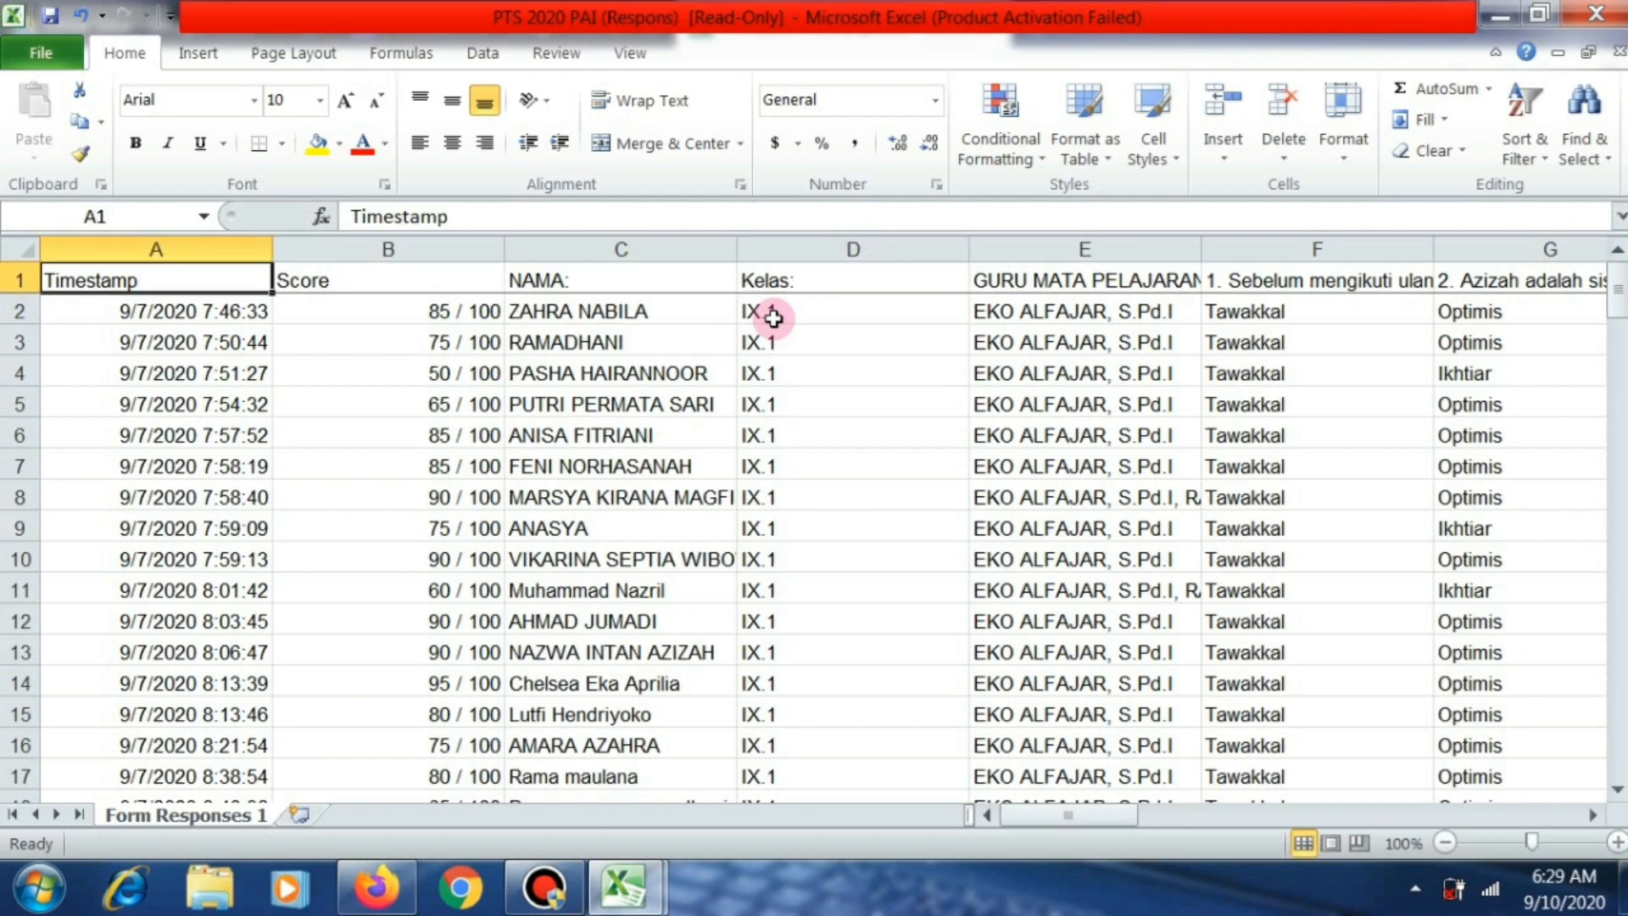
pyautogui.press('Down')
pyautogui.press('Right')
pyautogui.press('Right')
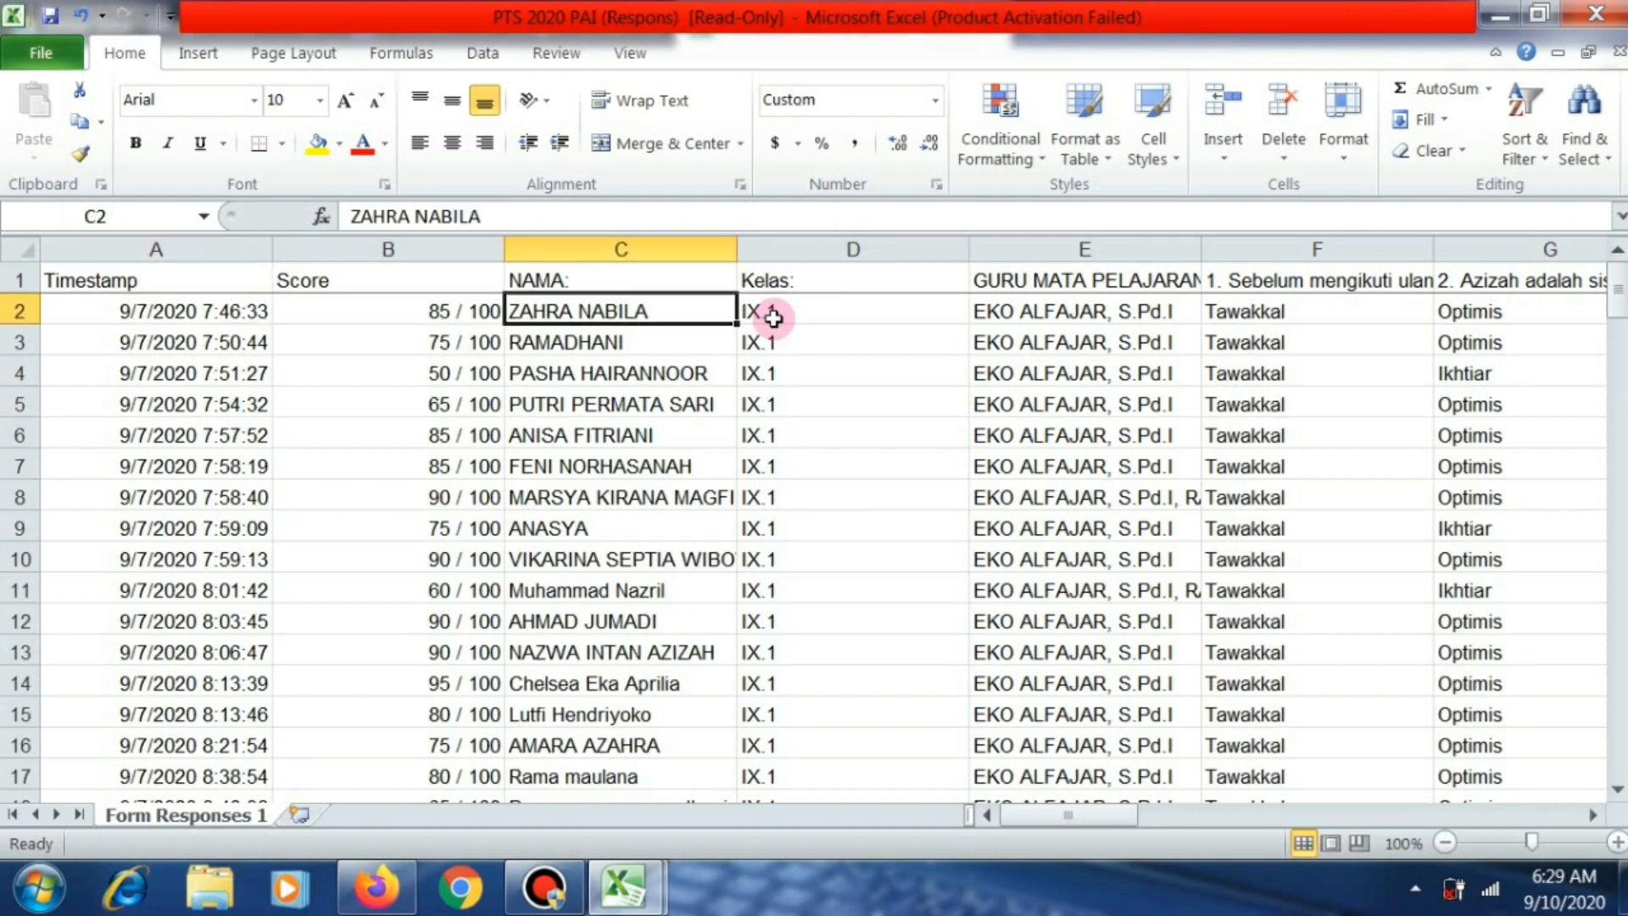
pyautogui.press('Right')
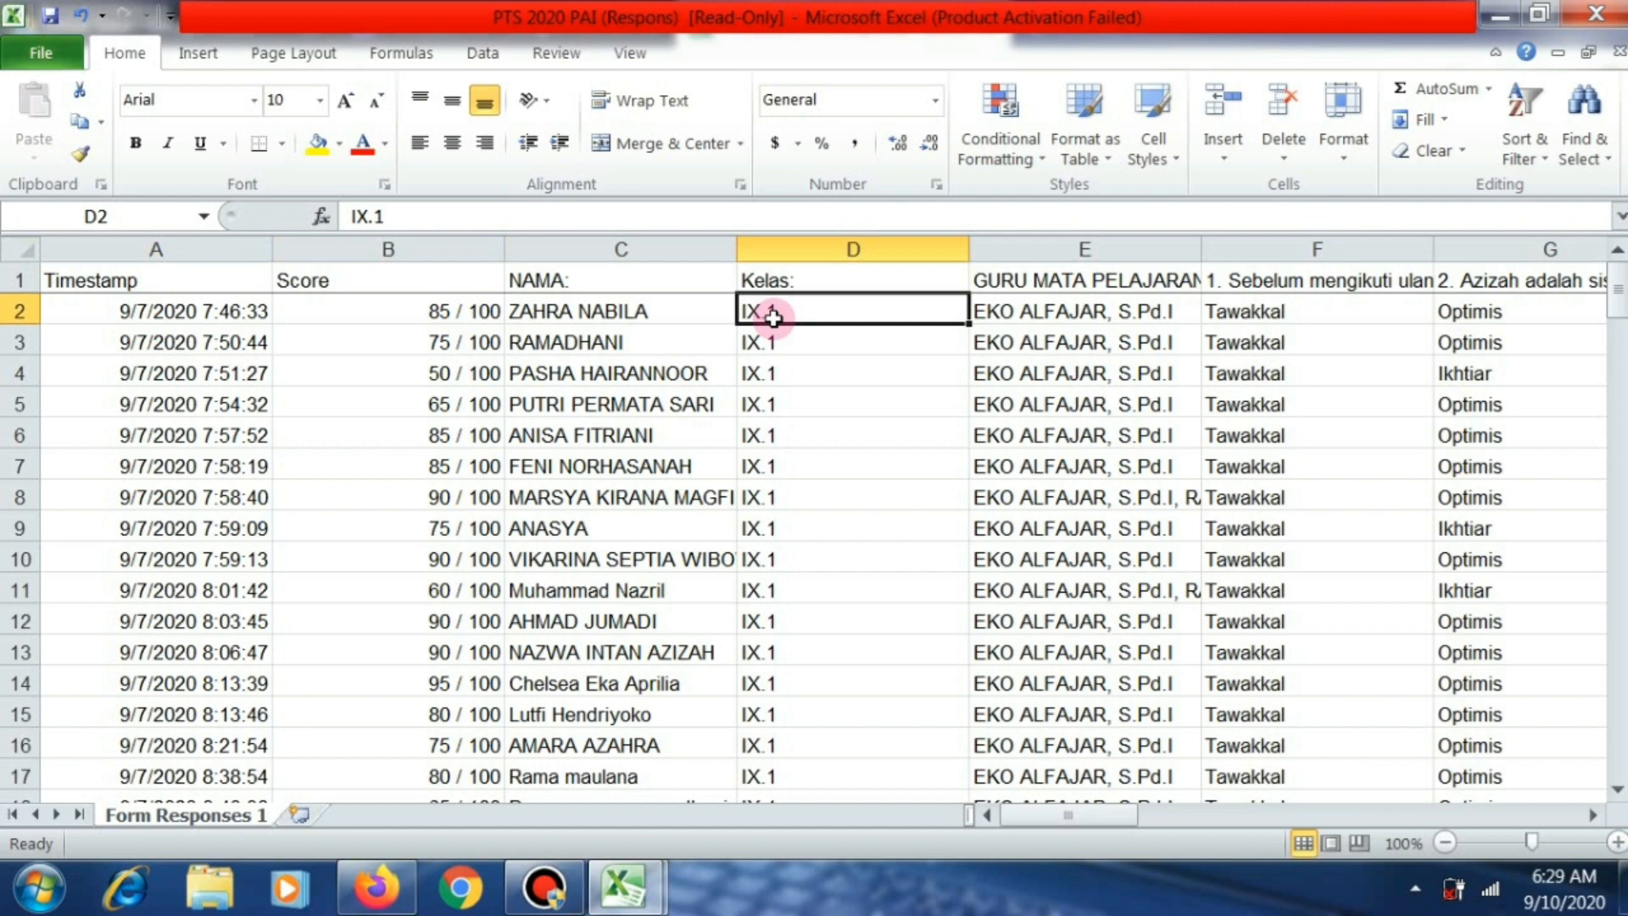
pyautogui.press('Down')
pyautogui.press('Up')
pyautogui.press('Left')
pyautogui.press('Left')
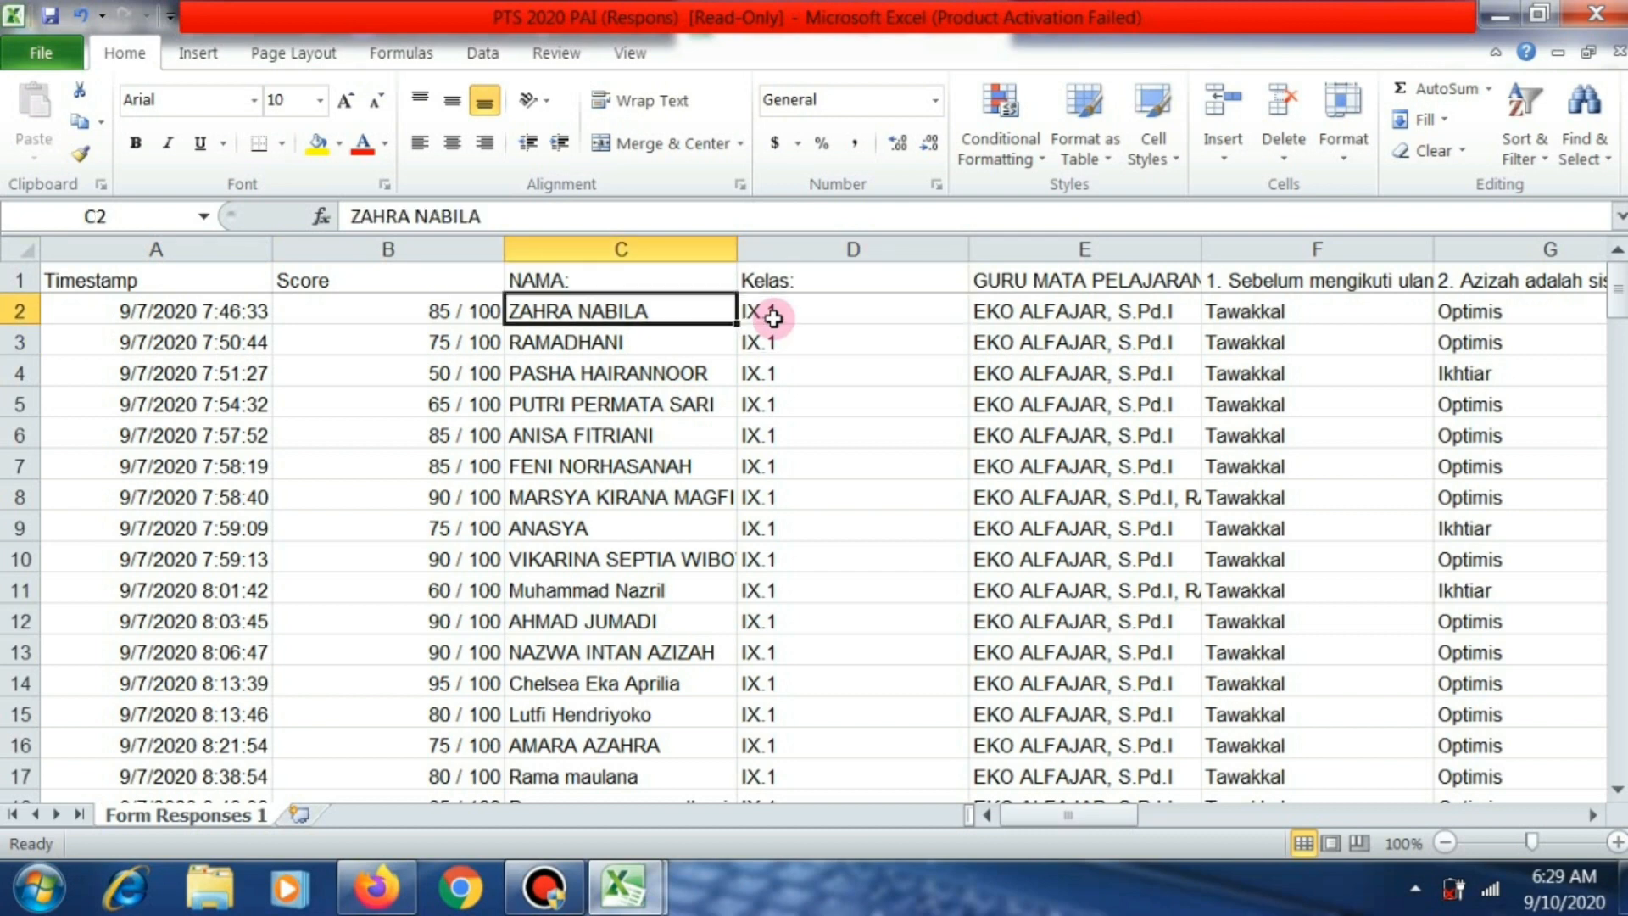
pyautogui.press('Right')
pyautogui.press('Left')
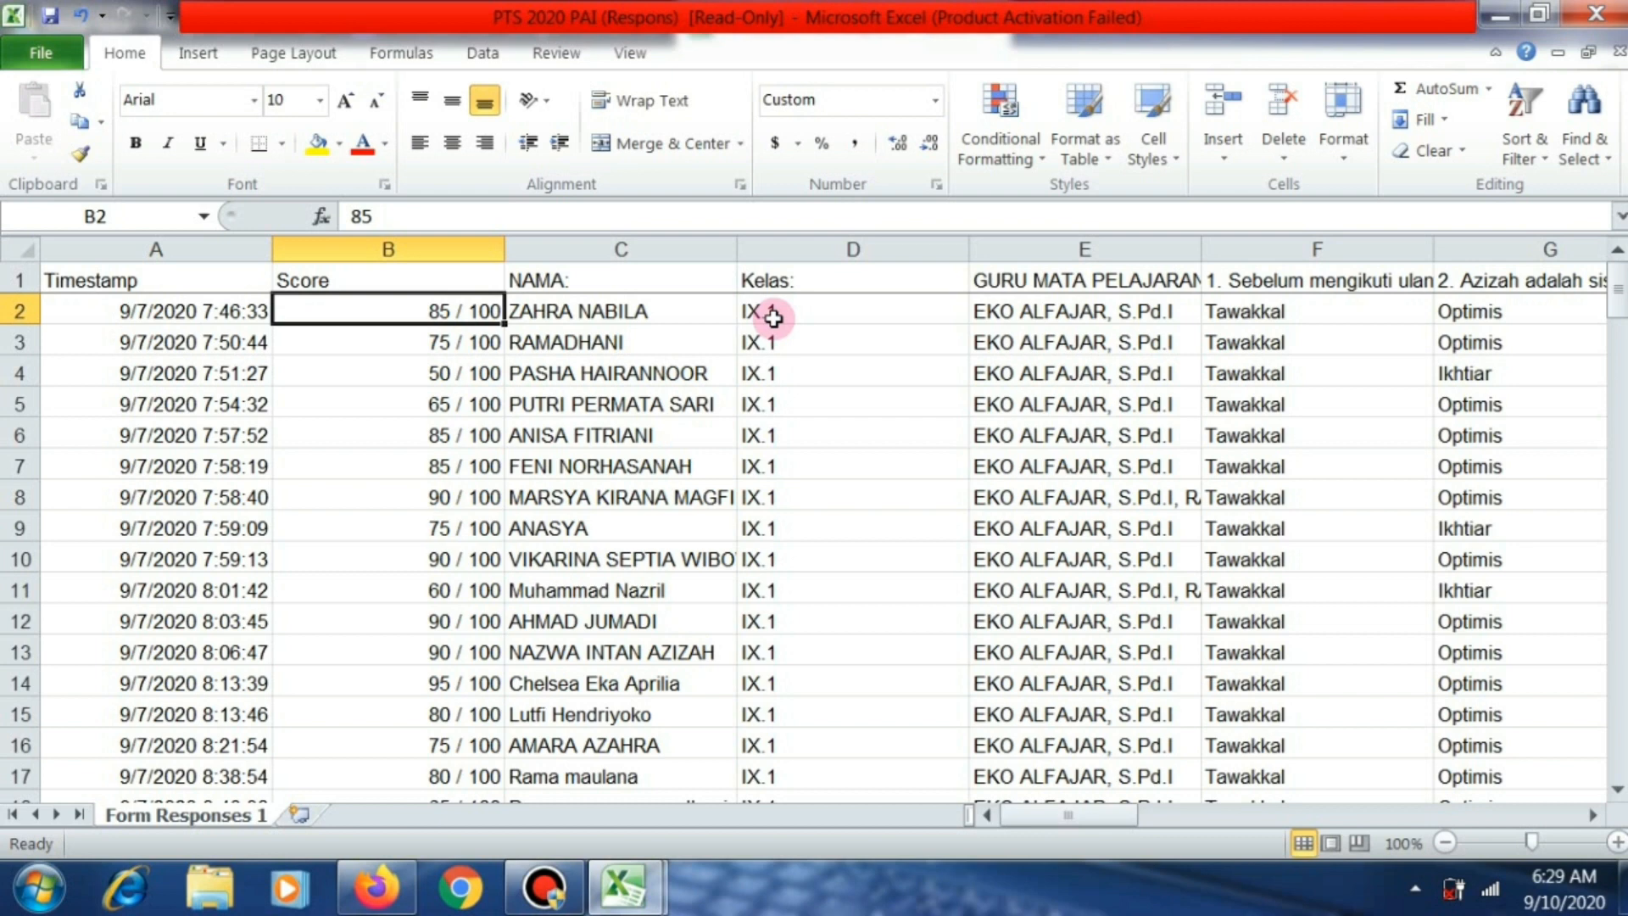
pyautogui.press('Left')
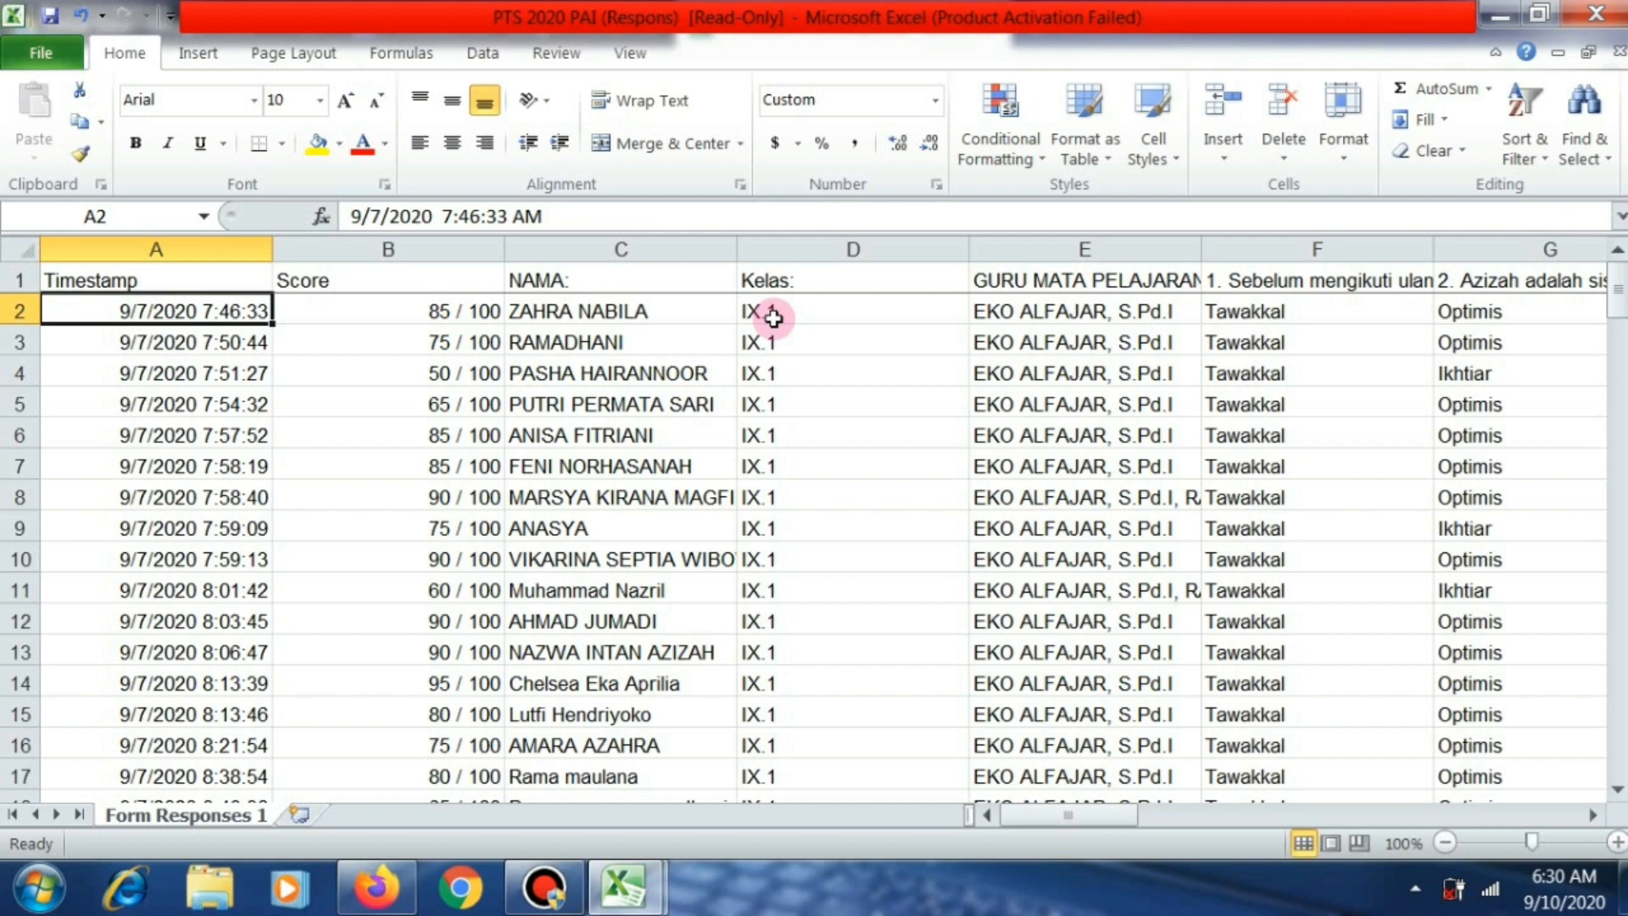
pyautogui.hotkey('shift', 'Right')
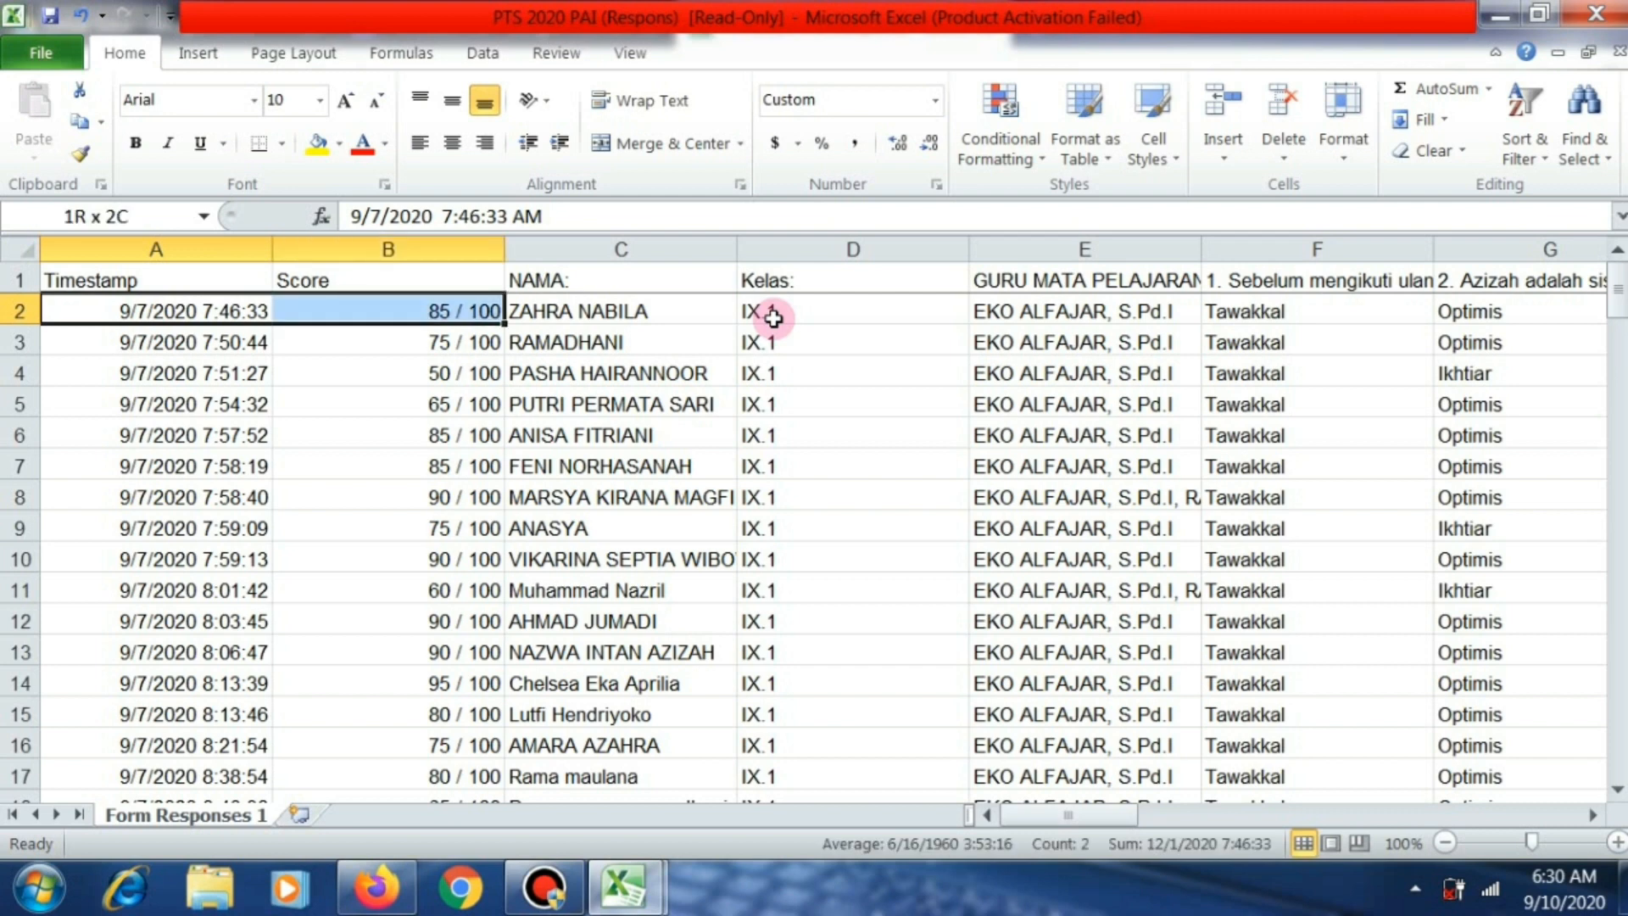
pyautogui.hotkey('shift', 'Right')
pyautogui.hotkey('shift', 'Right')
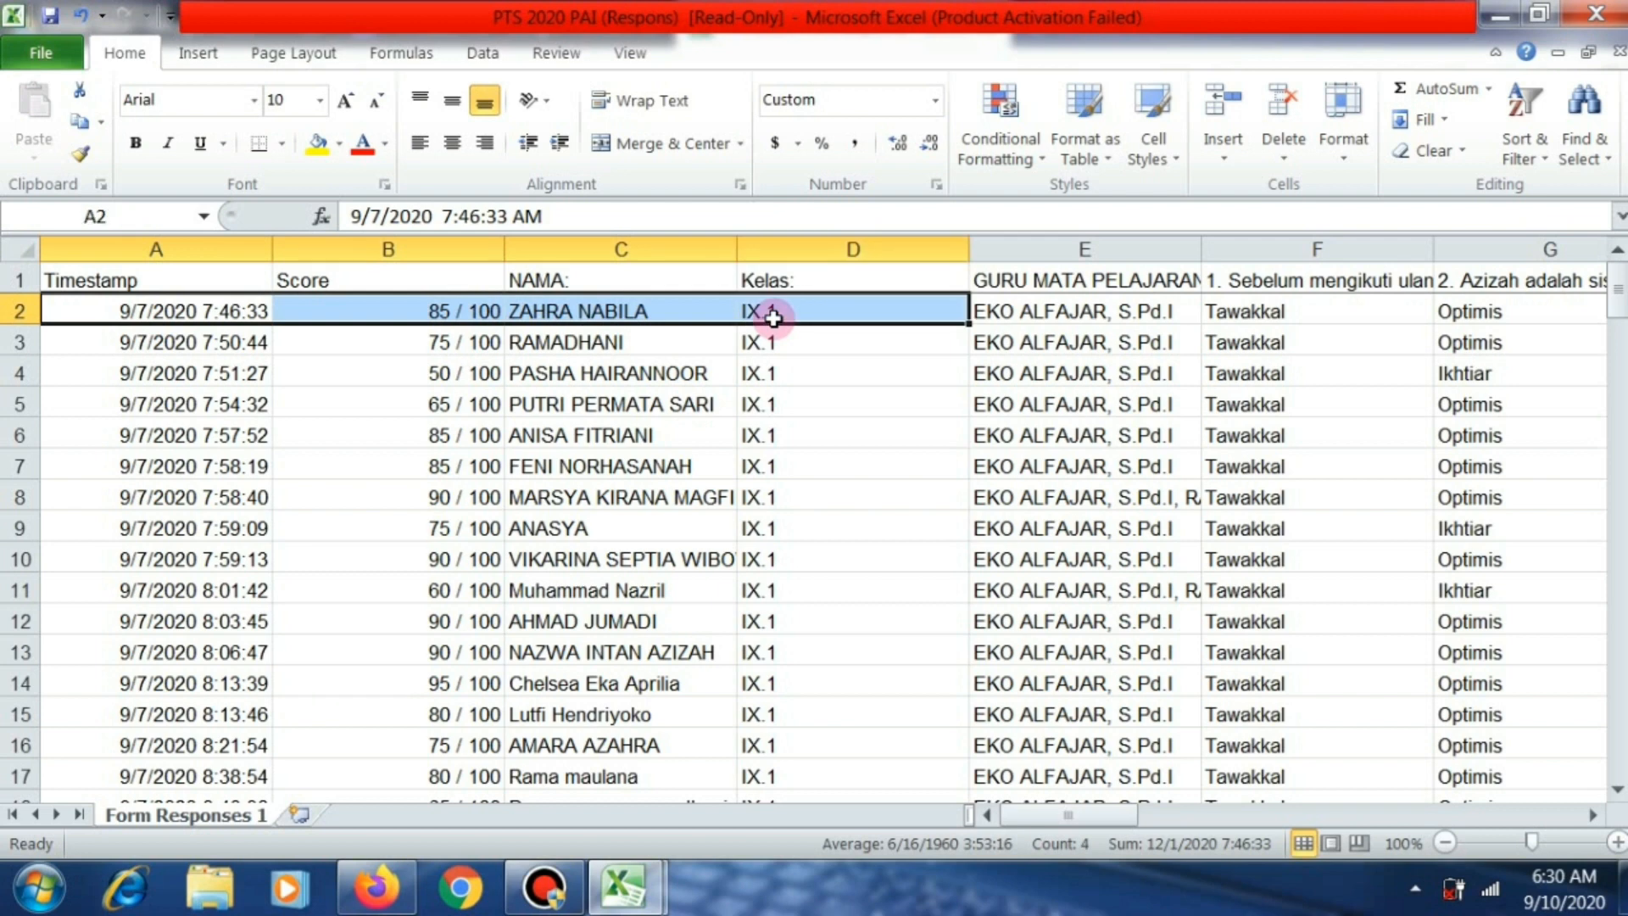
# Sort the class IX.1 rows in A1:D20 by the NAMA: column, on values from A to Z.
pyautogui.press('Up')
pyautogui.hotkey('shift', 'Right')
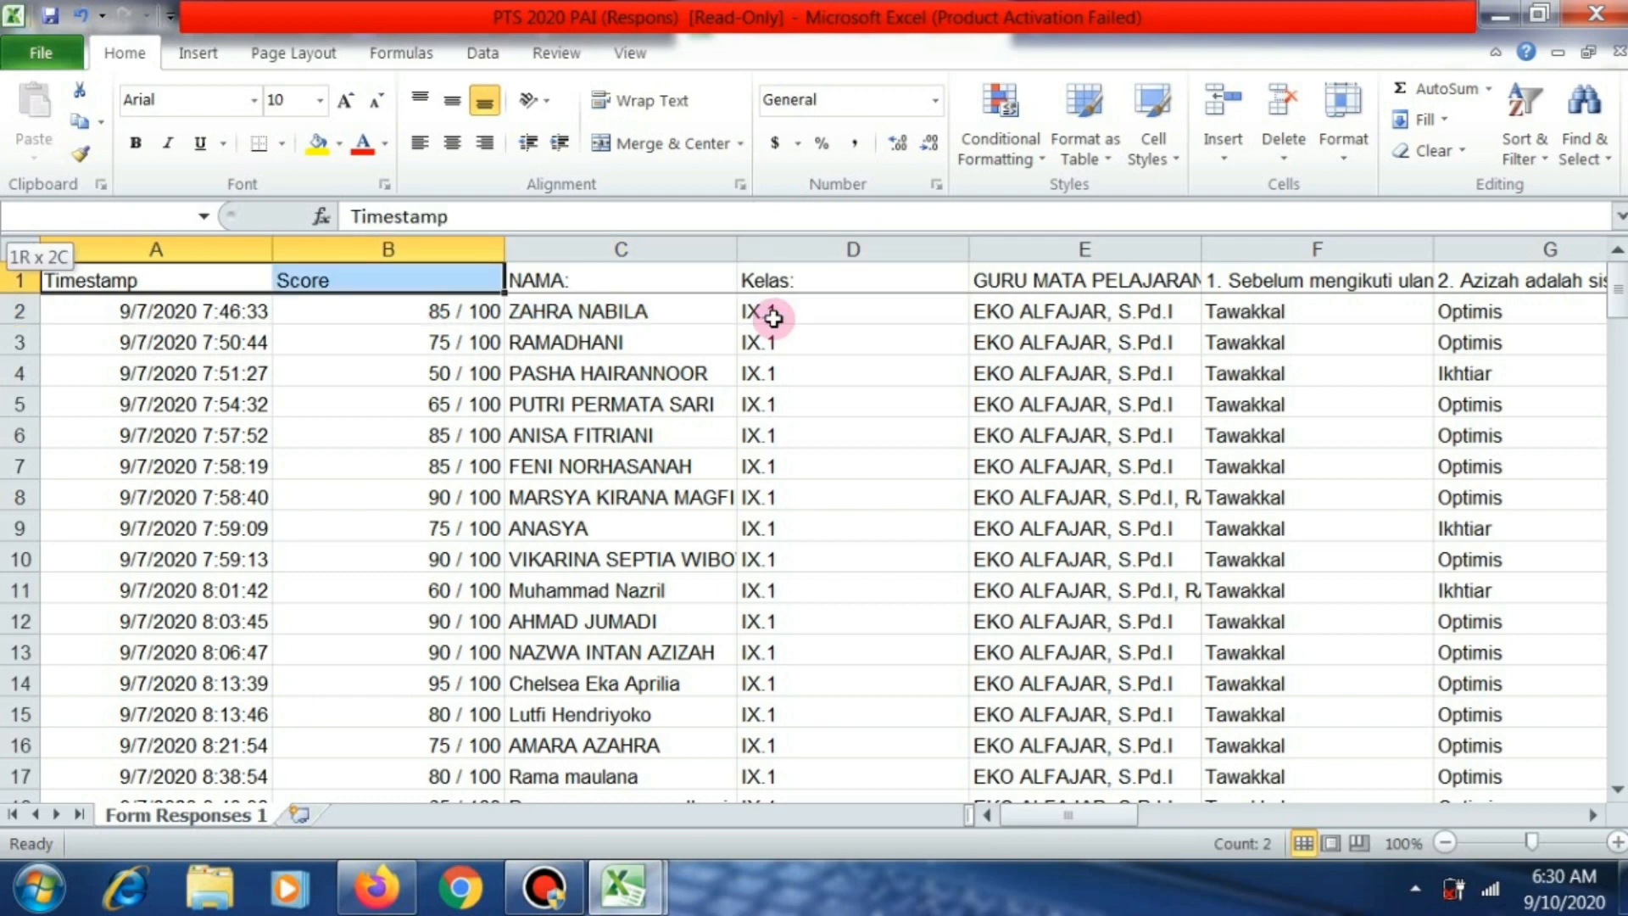
pyautogui.hotkey('shift', 'Right')
pyautogui.hotkey('shift', 'Right')
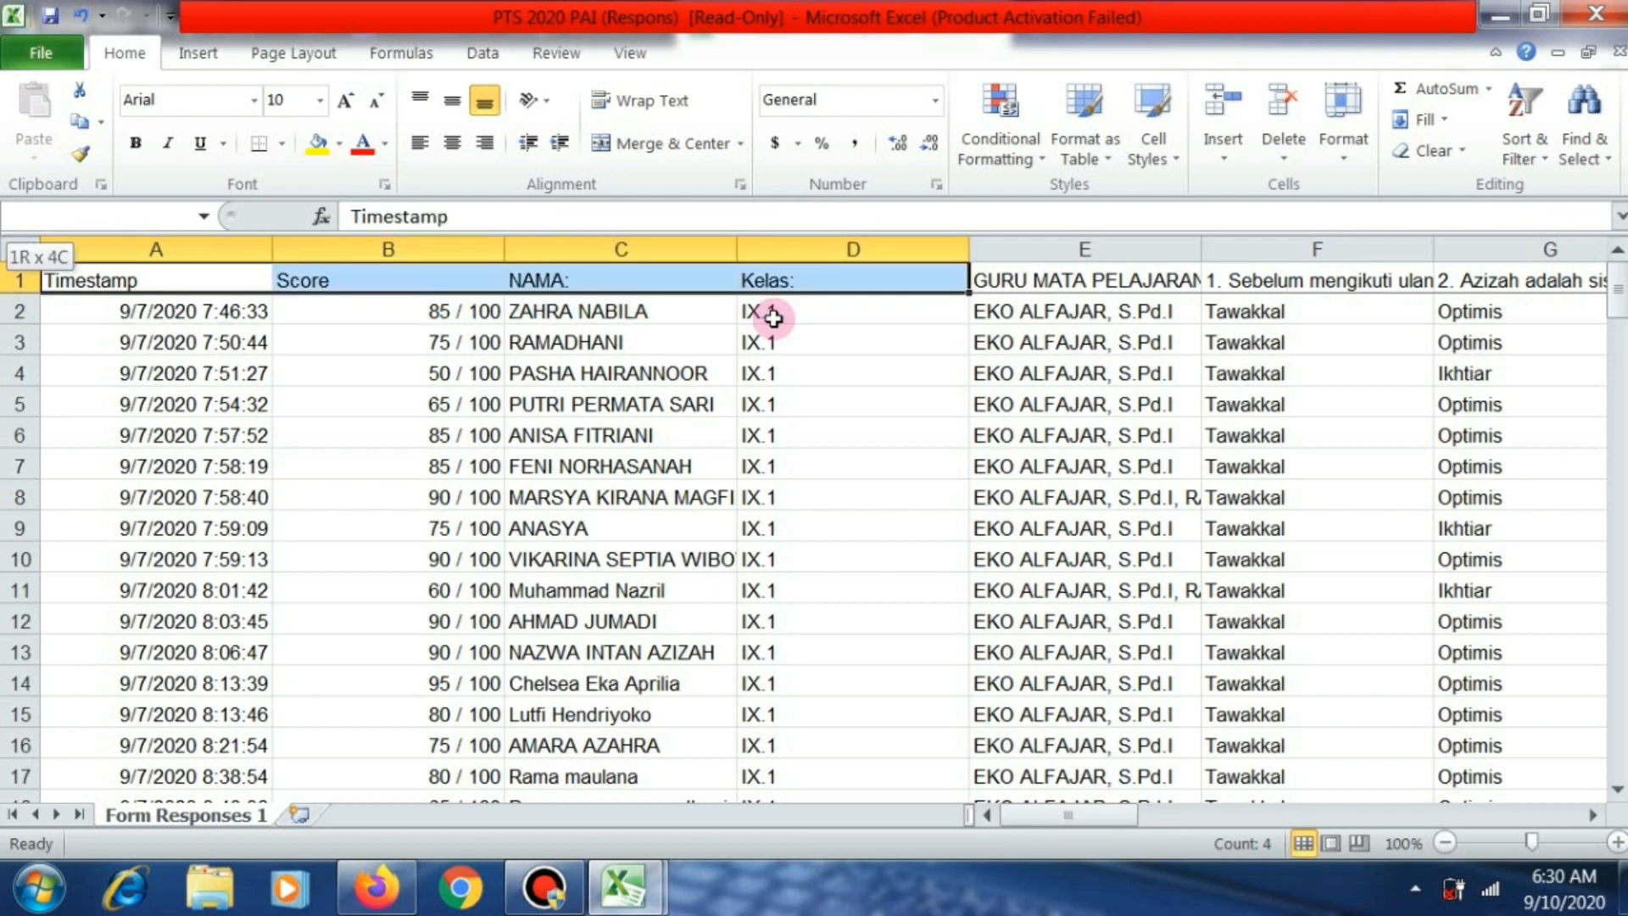
pyautogui.hotkey('shift', 'Down')
pyautogui.hotkey('shift', 'Down')
pyautogui.hotkey('shift', 'Down')
pyautogui.hotkey('shift', 'Down')
pyautogui.hotkey('shift', 'Down')
pyautogui.hotkey('shift', 'Down')
pyautogui.hotkey('shift', 'Down')
pyautogui.hotkey('shift', 'Down')
pyautogui.hotkey('shift', 'Down')
pyautogui.hotkey('shift', 'Down')
pyautogui.hotkey('shift', 'Down')
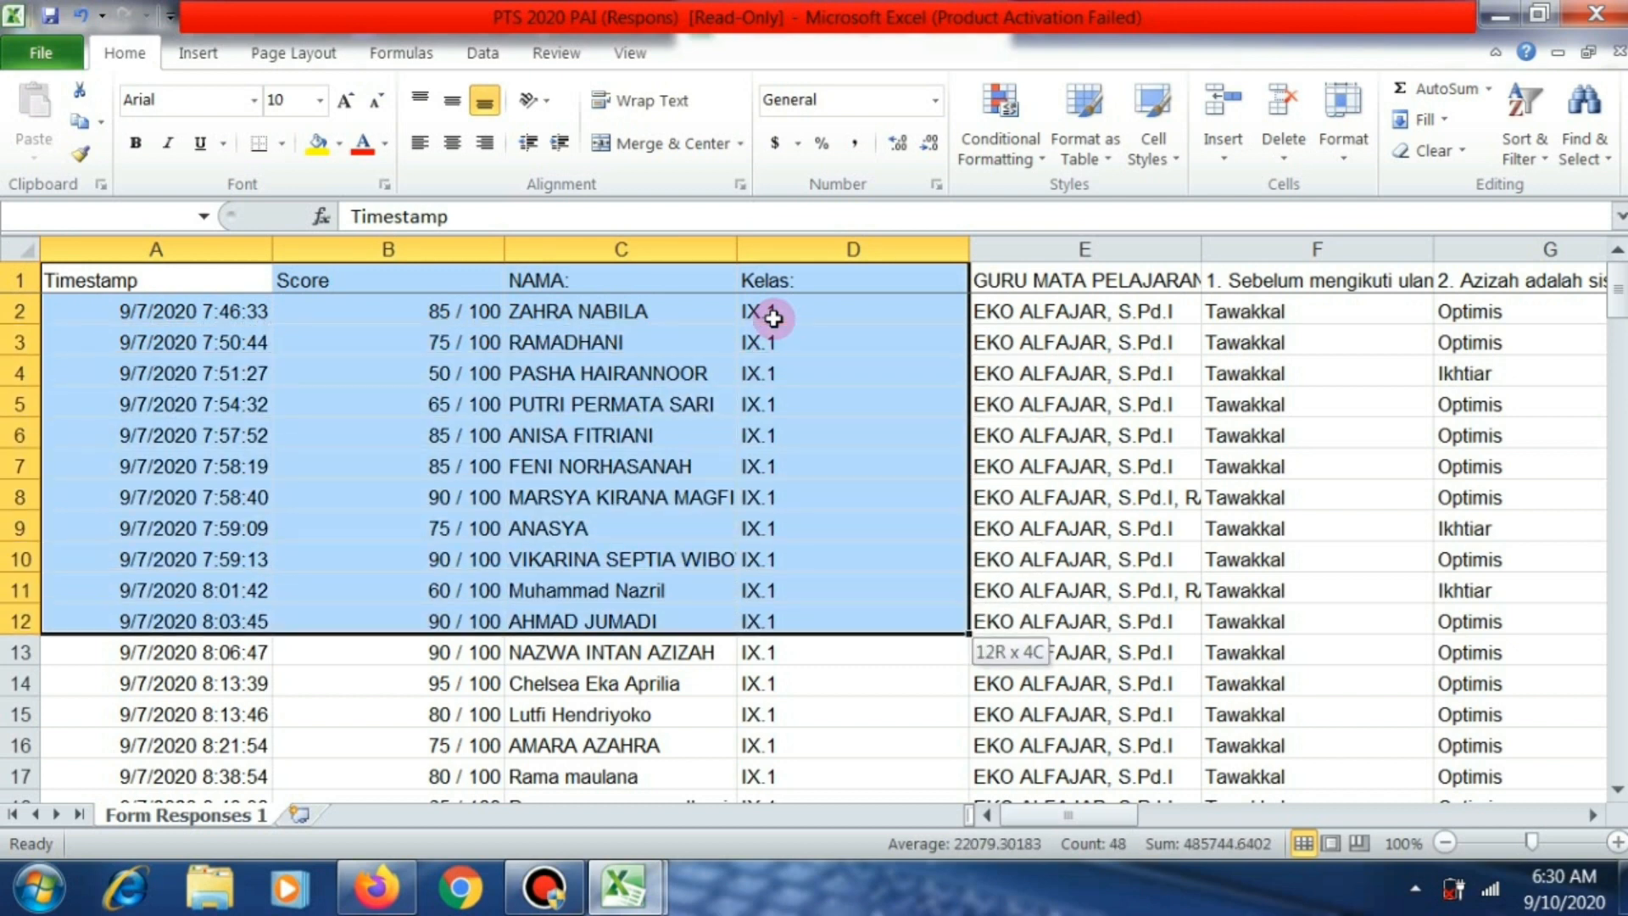
pyautogui.hotkey('shift', 'Down')
pyautogui.hotkey('shift', 'Down')
pyautogui.hotkey('shift', 'Down')
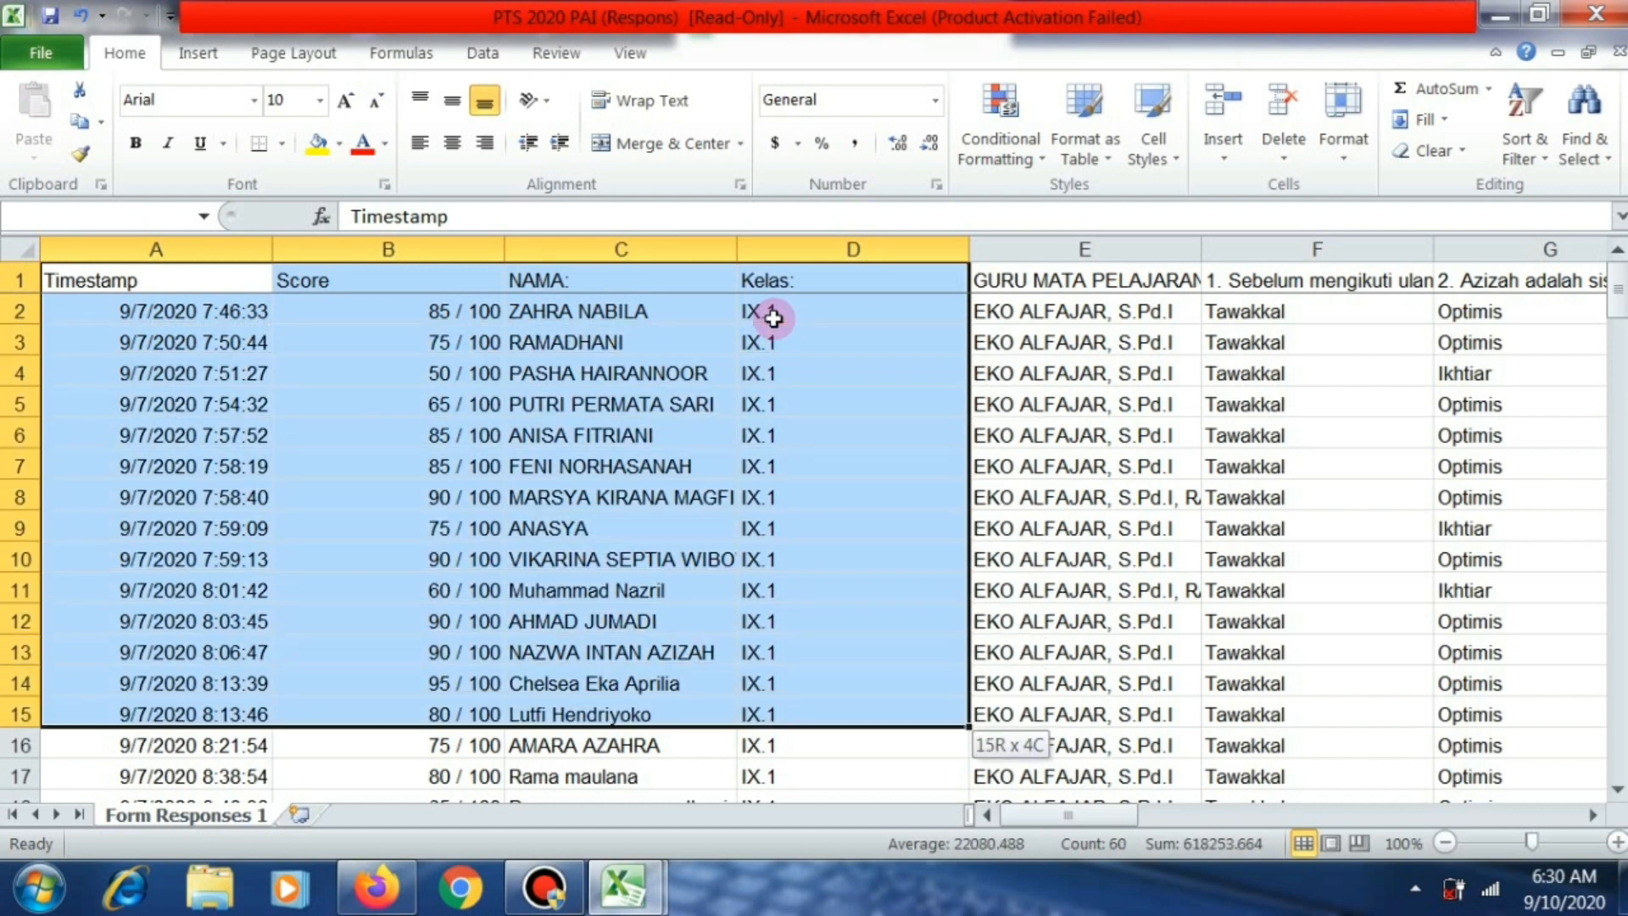
pyautogui.hotkey('shift', 'Down')
pyautogui.hotkey('shift', 'Down')
pyautogui.hotkey('shift', 'Down')
pyautogui.hotkey('shift', 'Down')
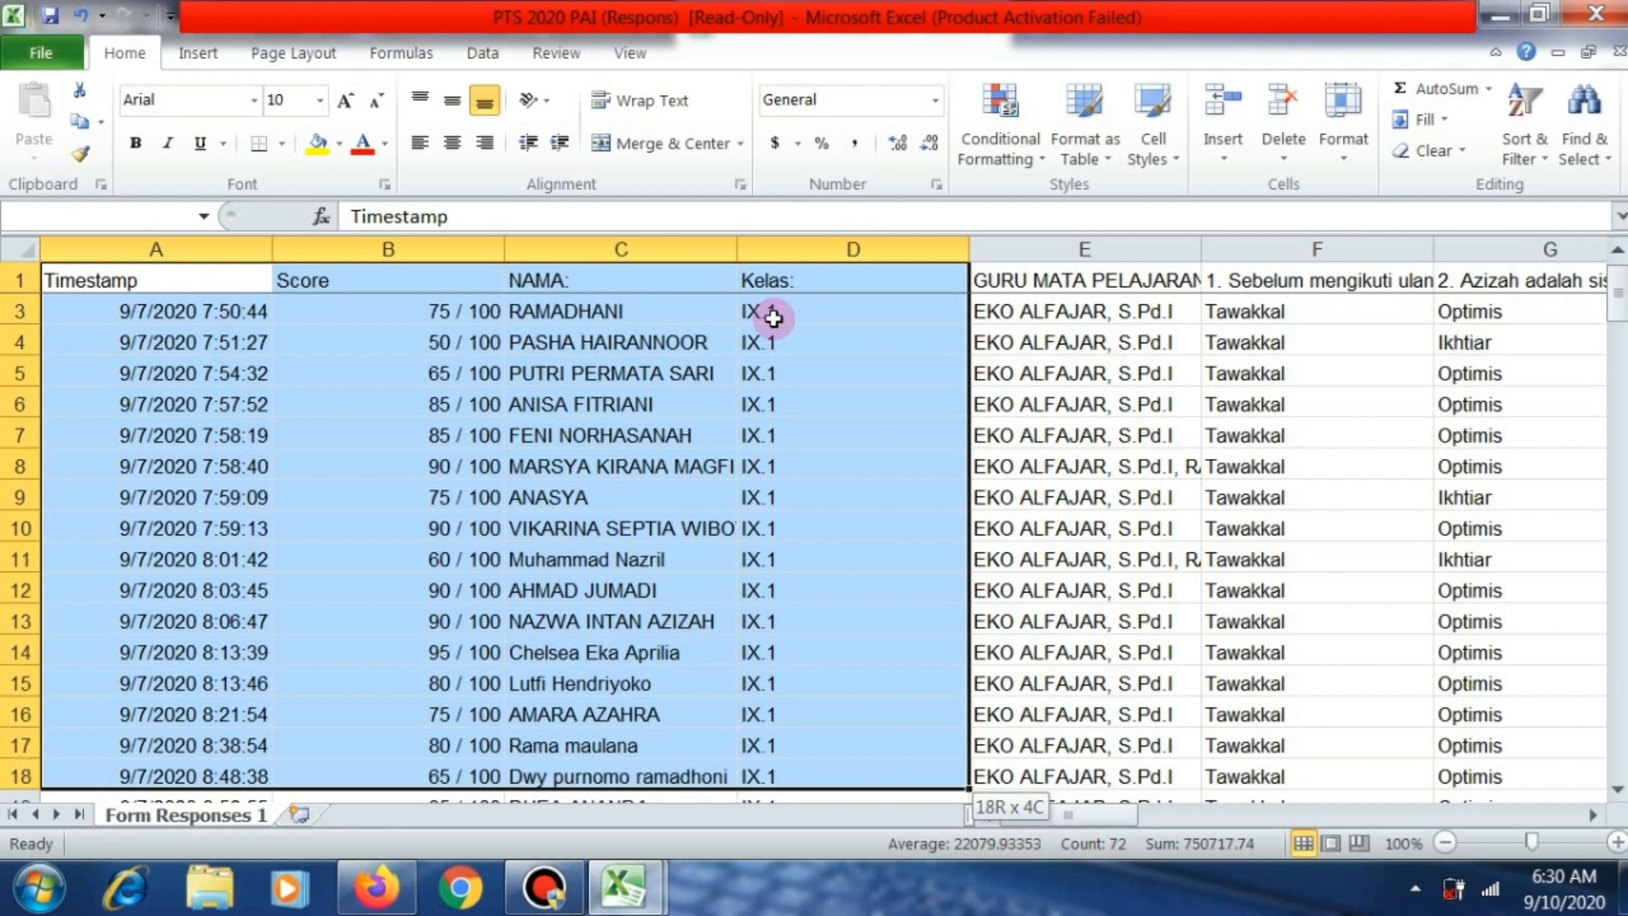
pyautogui.hotkey('shift', 'Down')
pyautogui.hotkey('shift', 'Down')
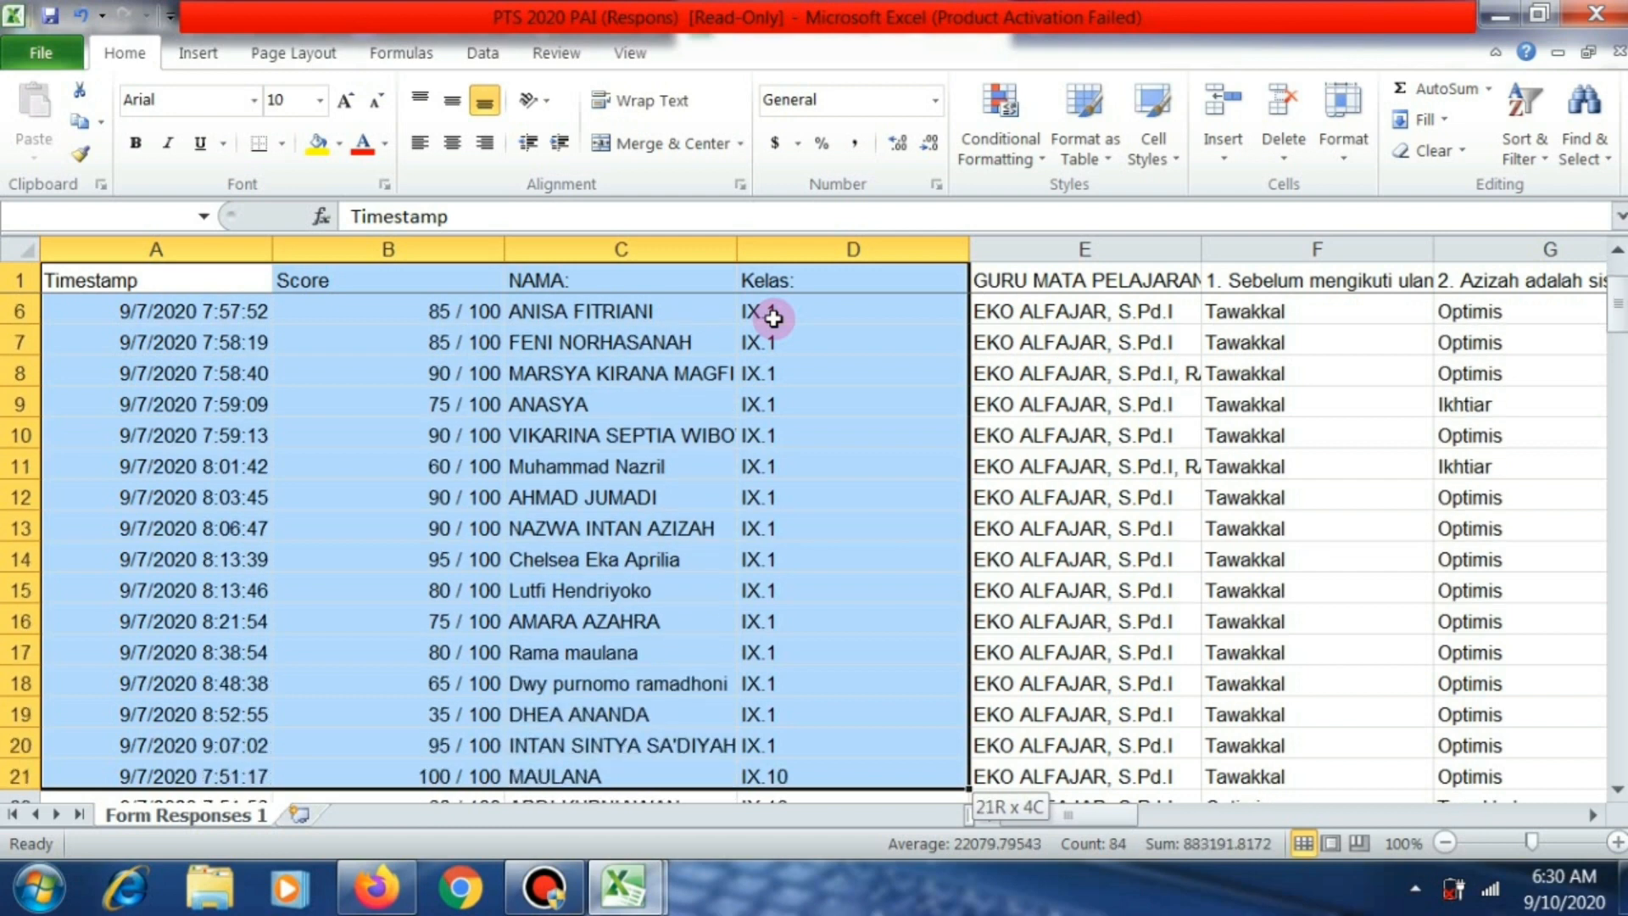
pyautogui.hotkey('shift', 'Up')
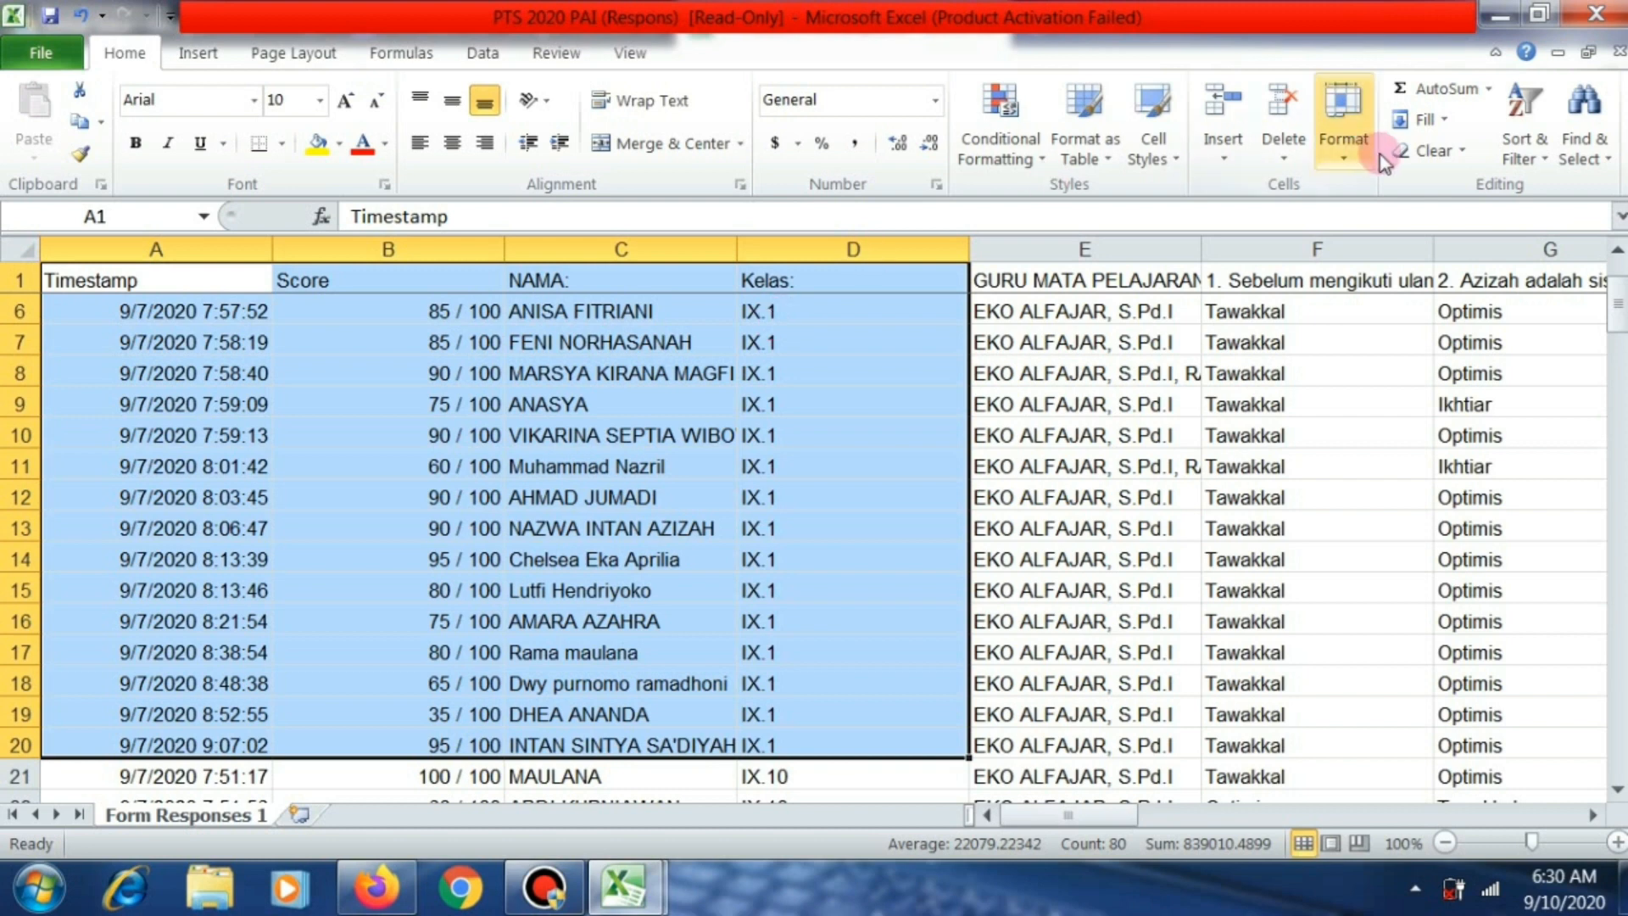
pyautogui.click(1548, 165)
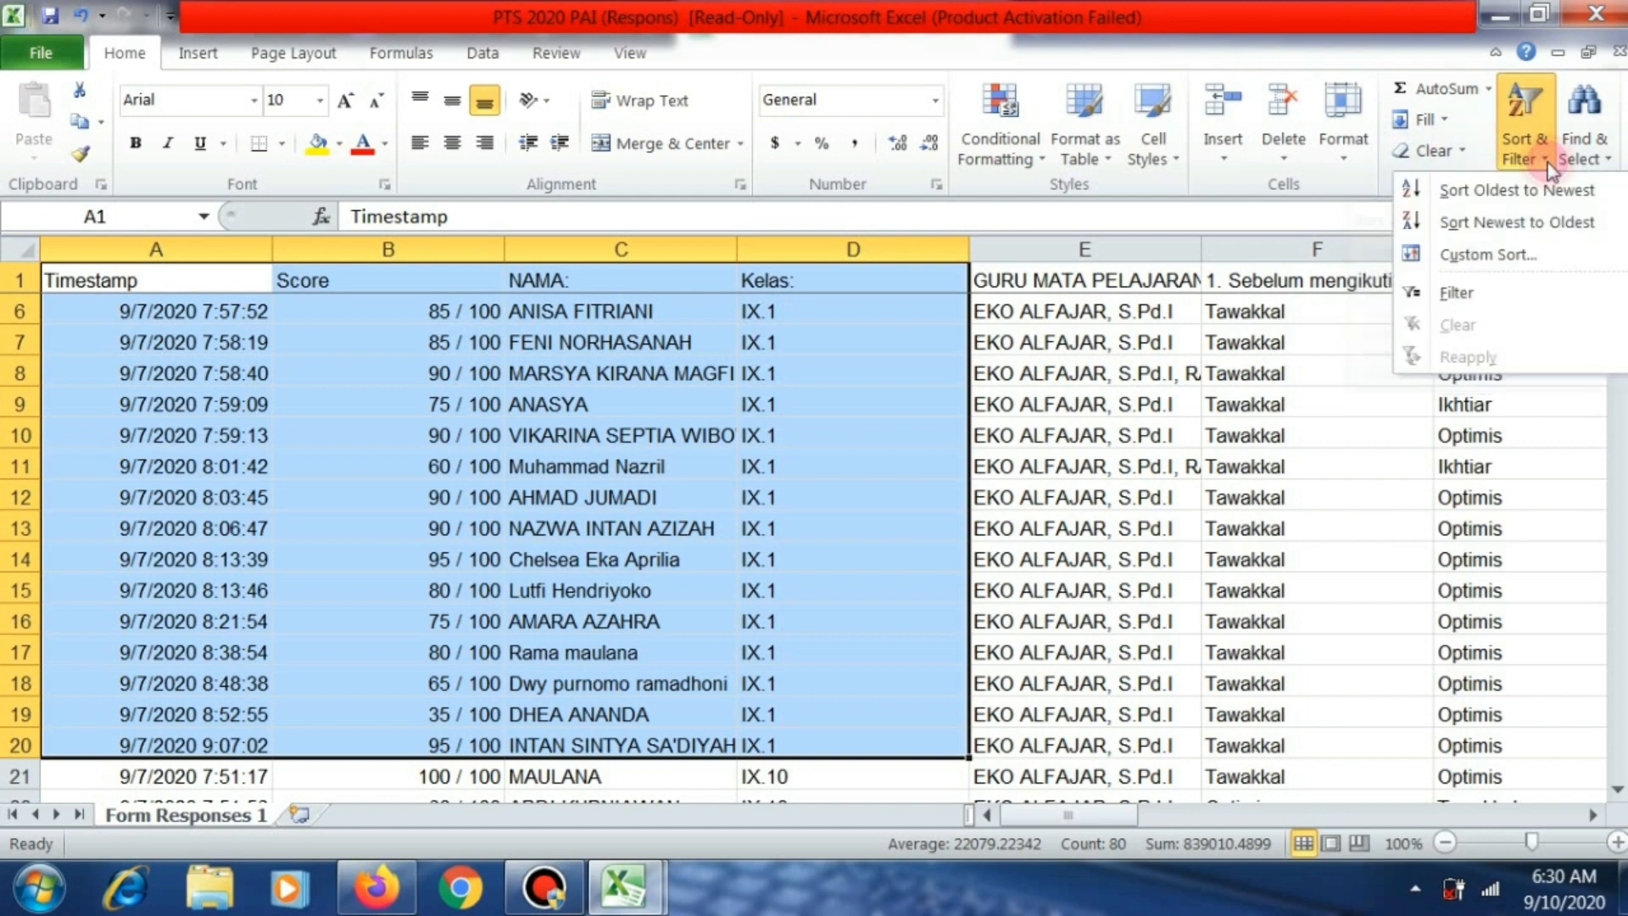
pyautogui.click(1489, 256)
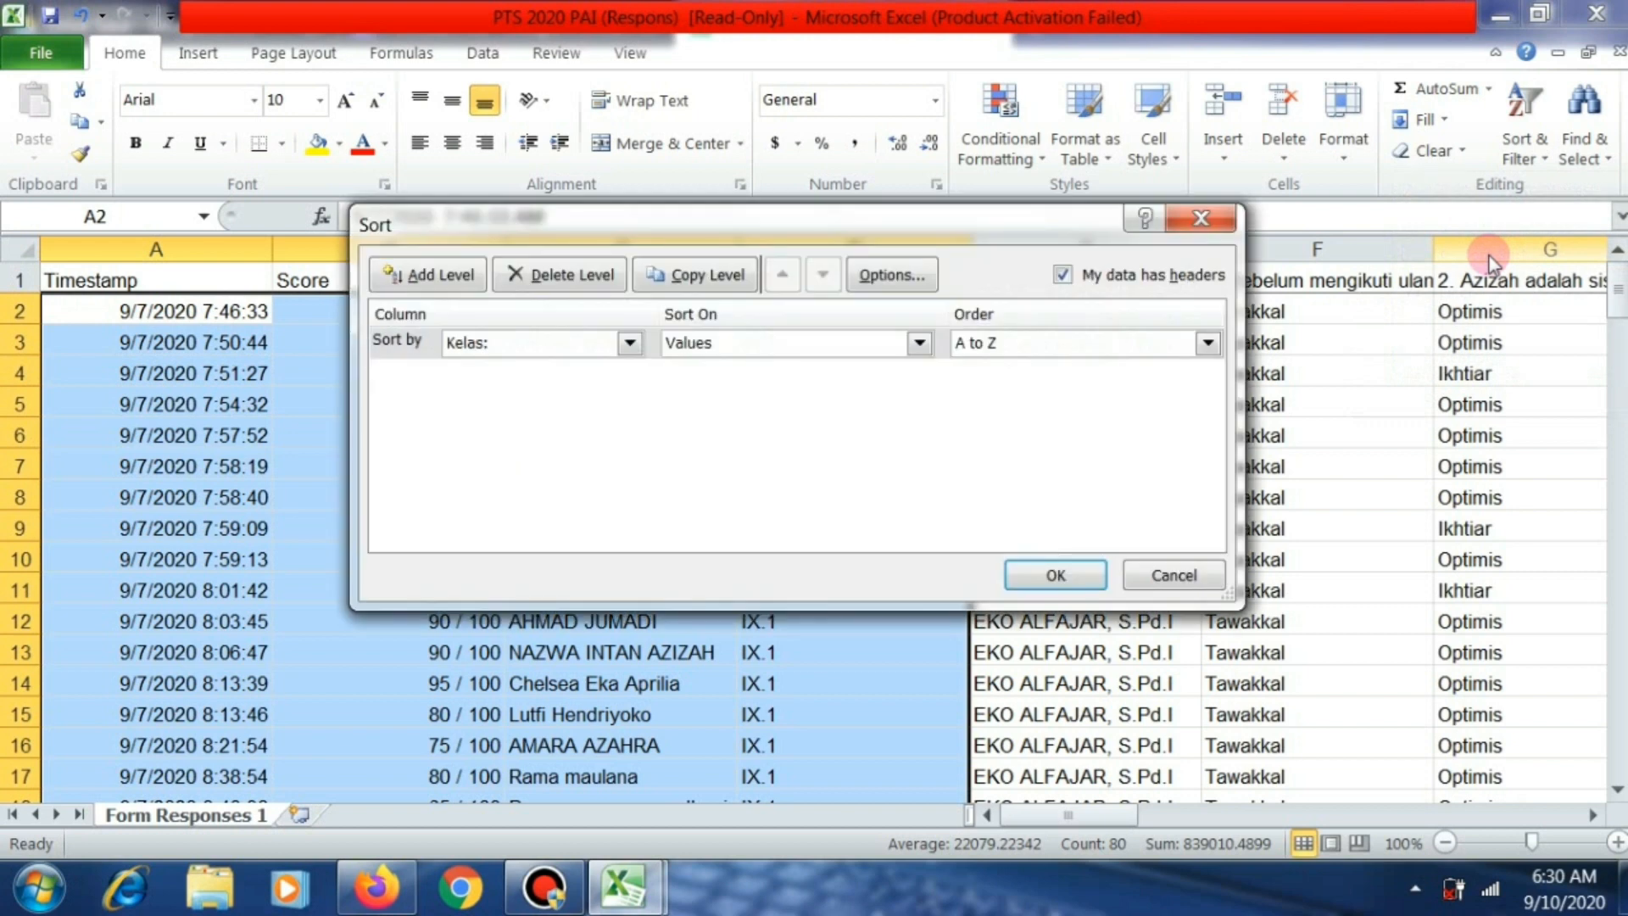
pyautogui.click(629, 343)
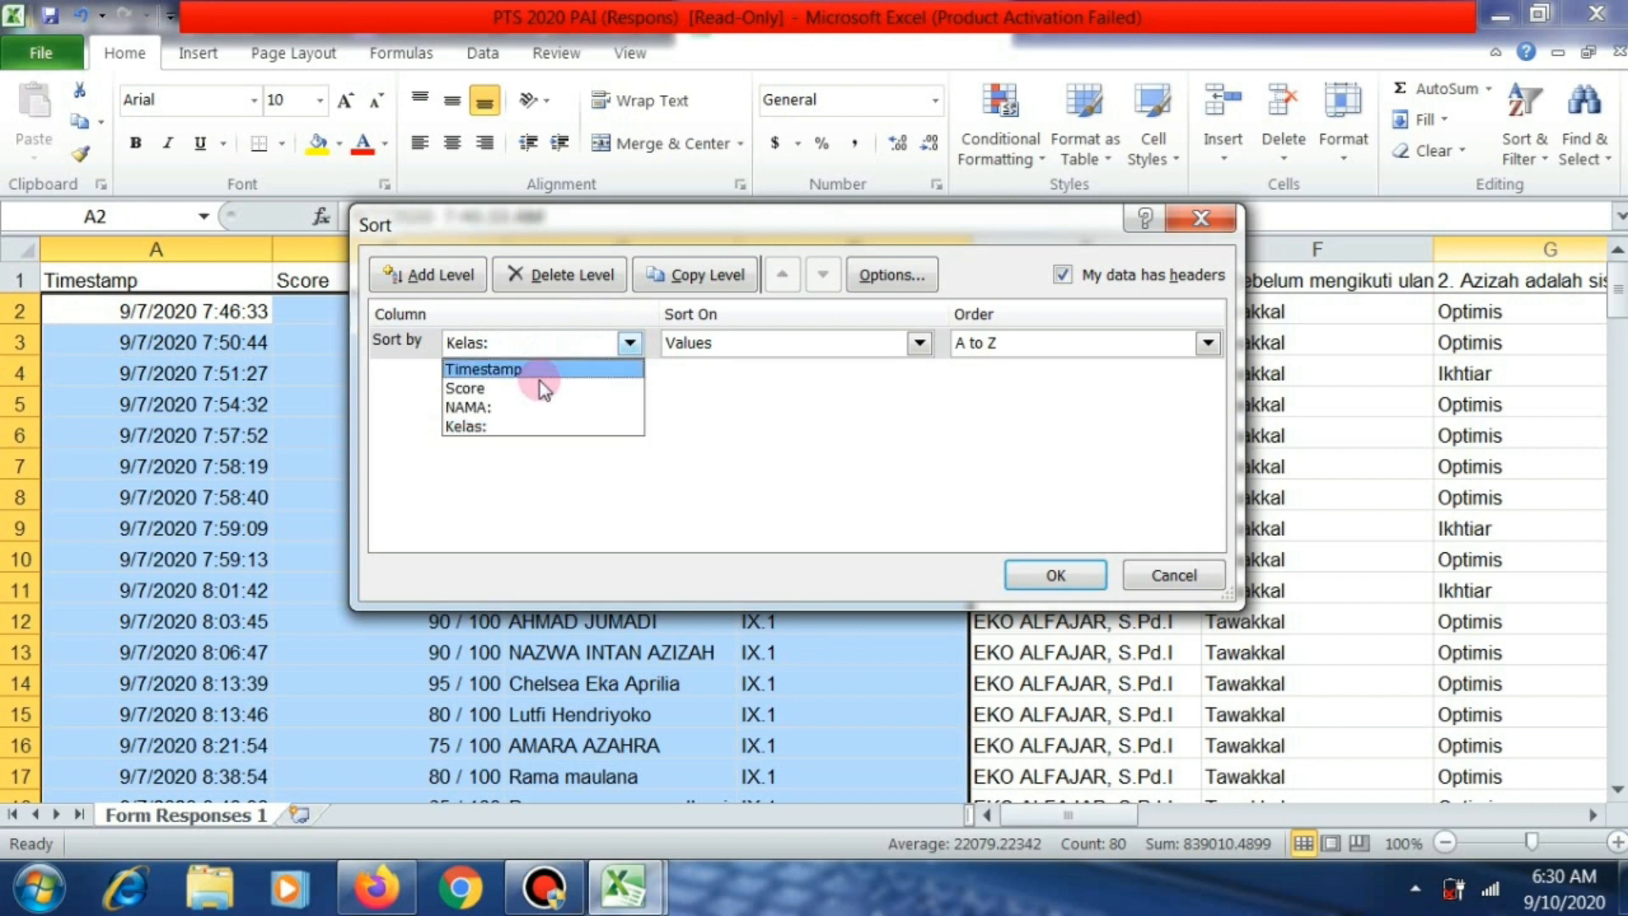
pyautogui.click(497, 406)
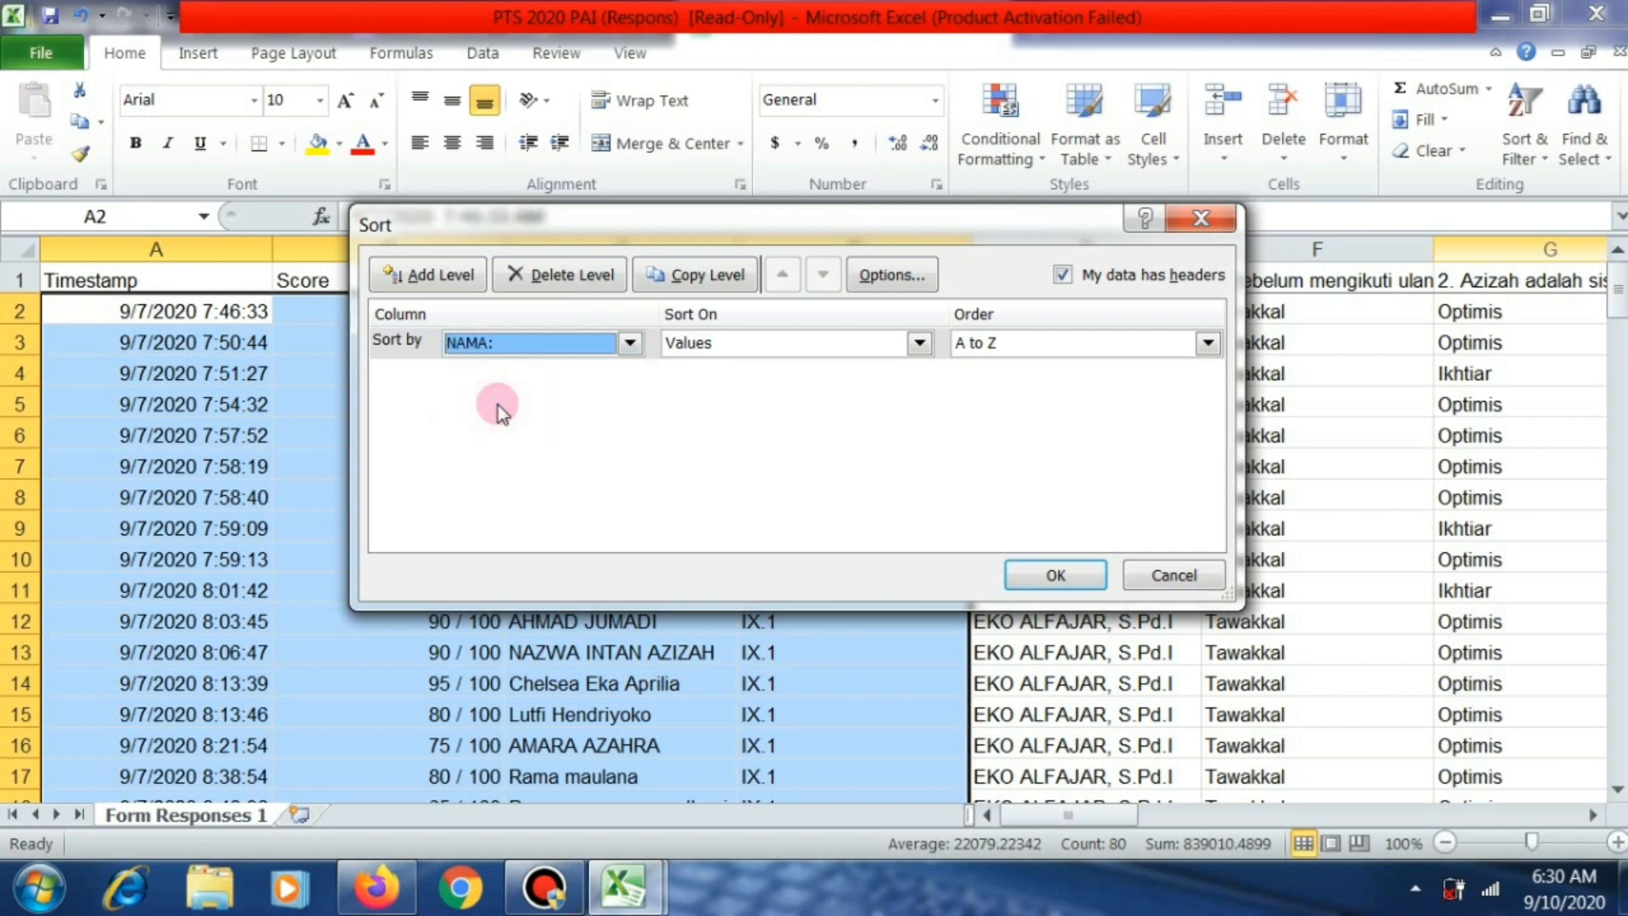
pyautogui.click(1056, 577)
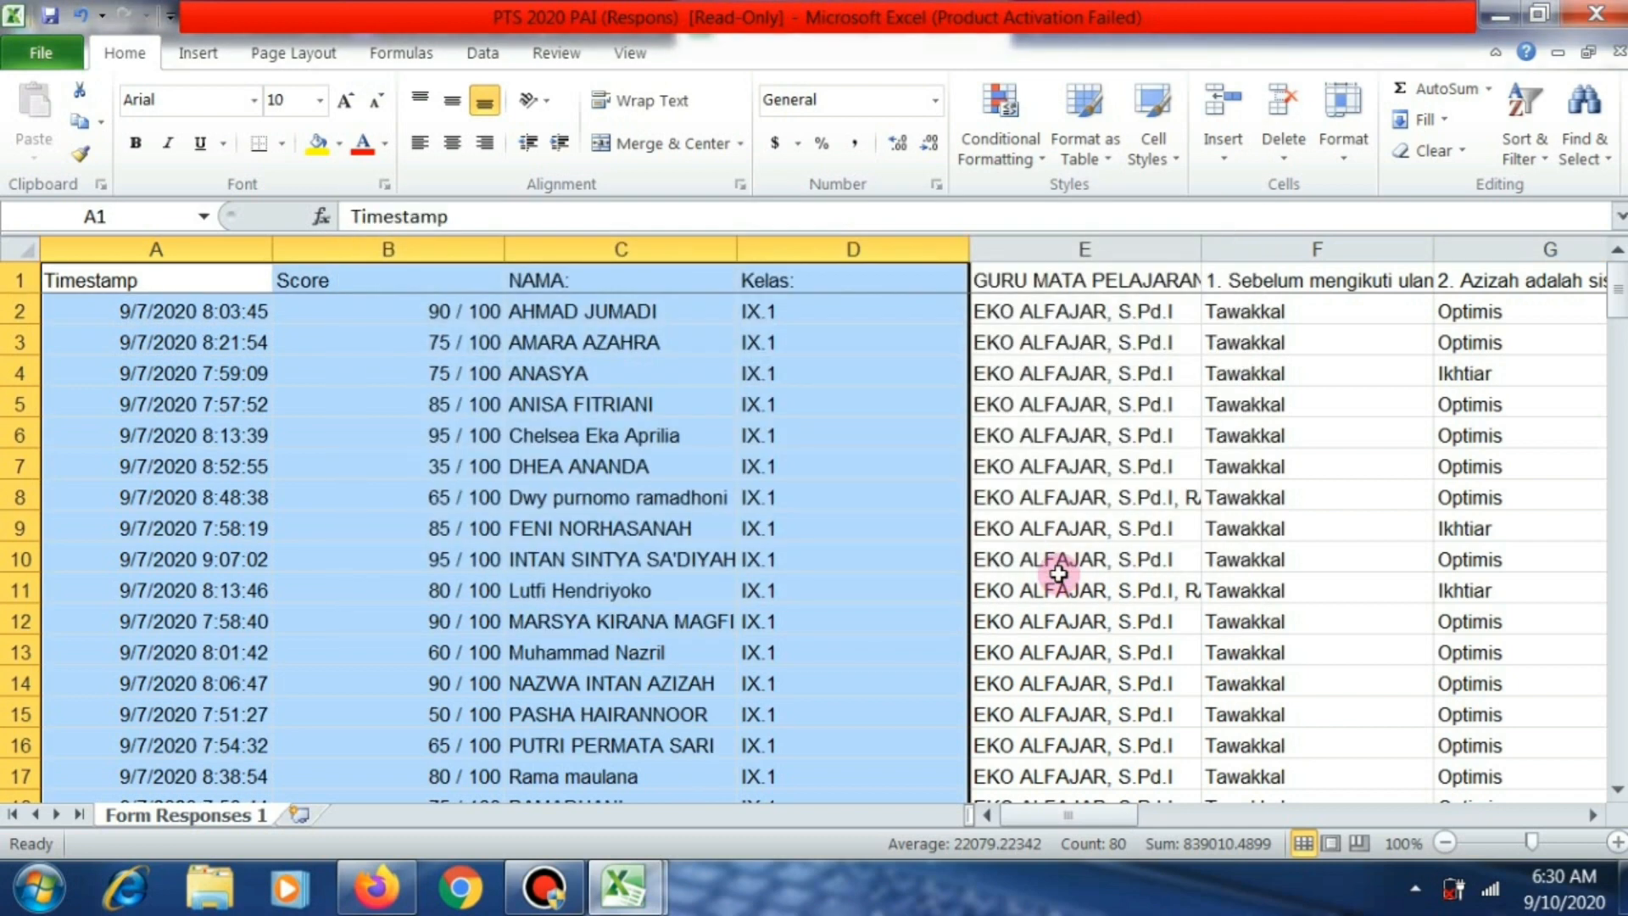
# Check the alphabetical order of the class IX.1 names in the NAMA: column down to the first IX.10 rows.
pyautogui.click(639, 346)
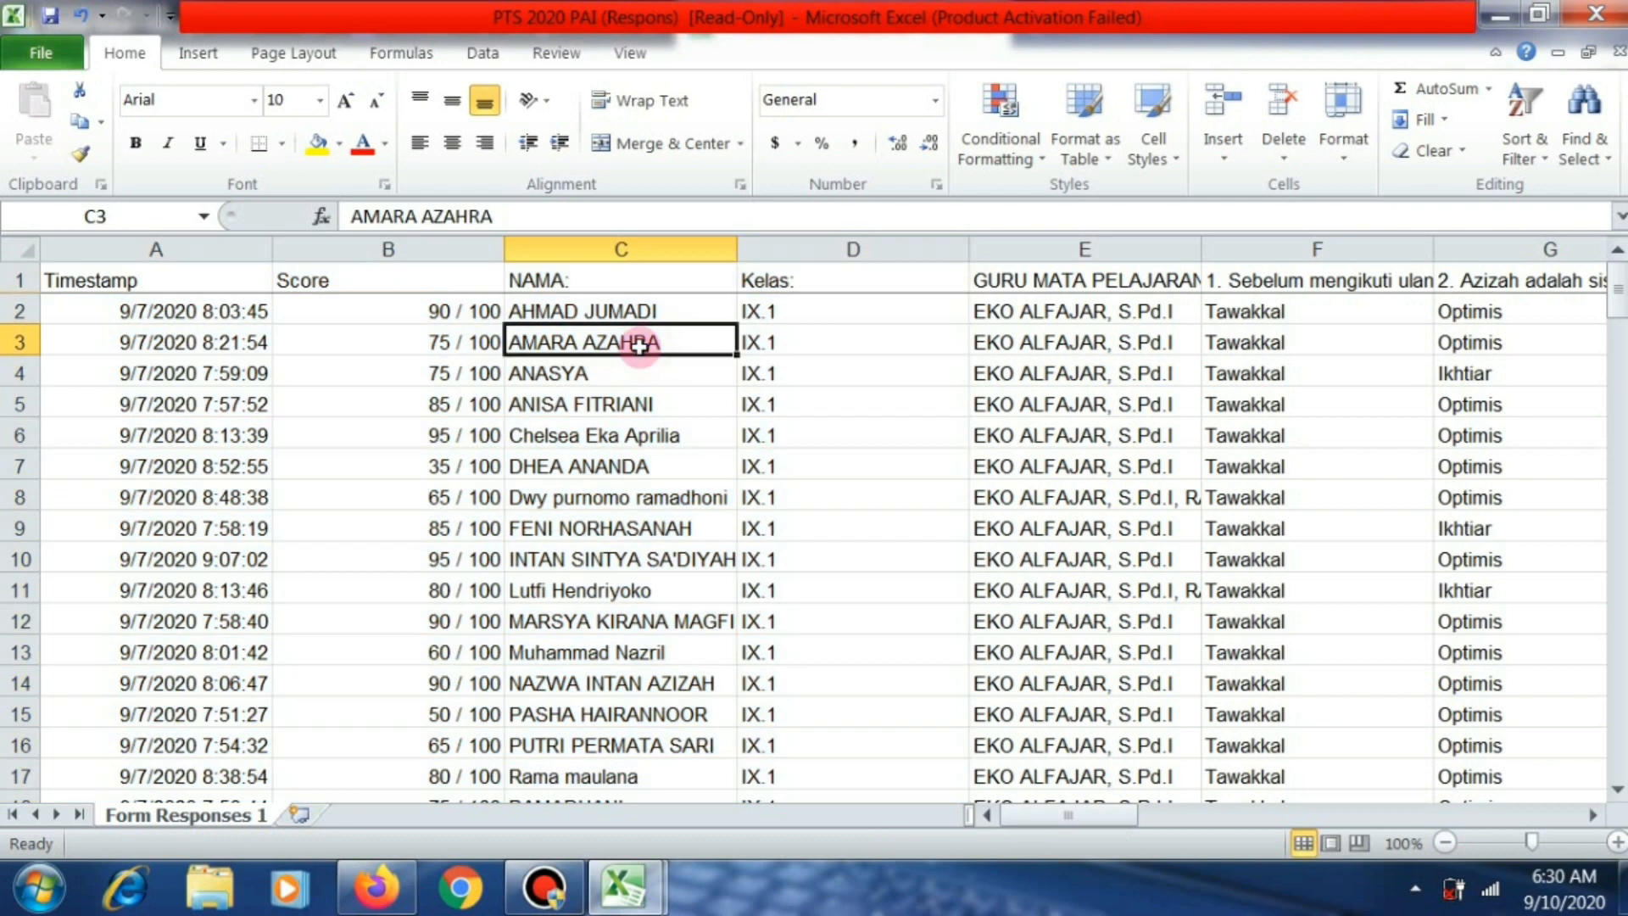
pyautogui.click(565, 314)
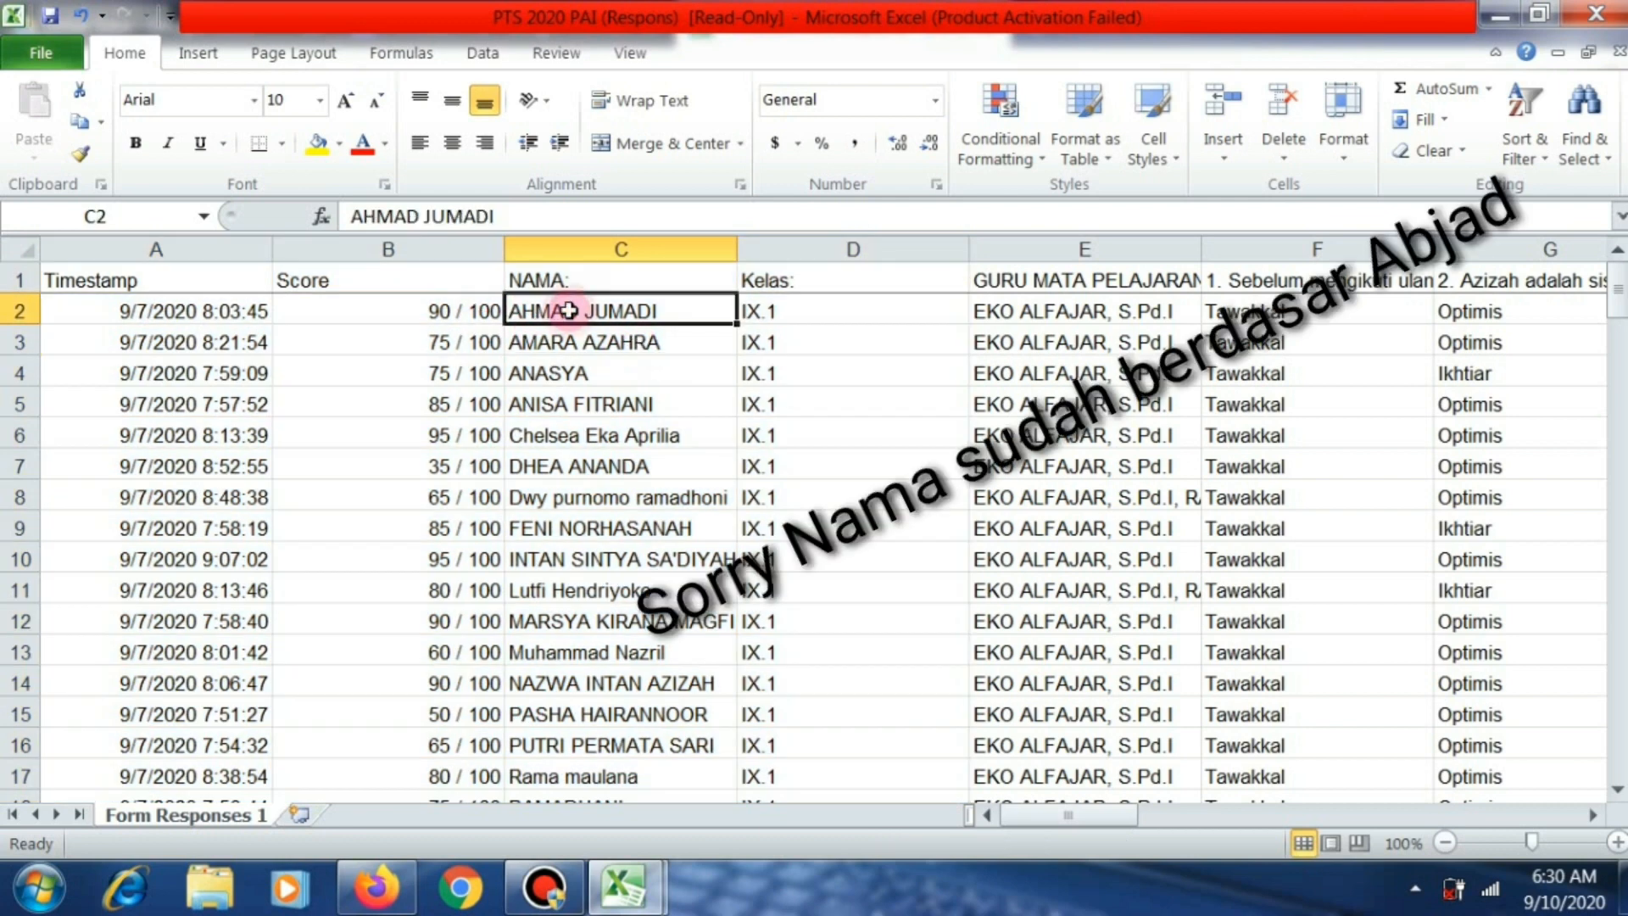
pyautogui.click(569, 404)
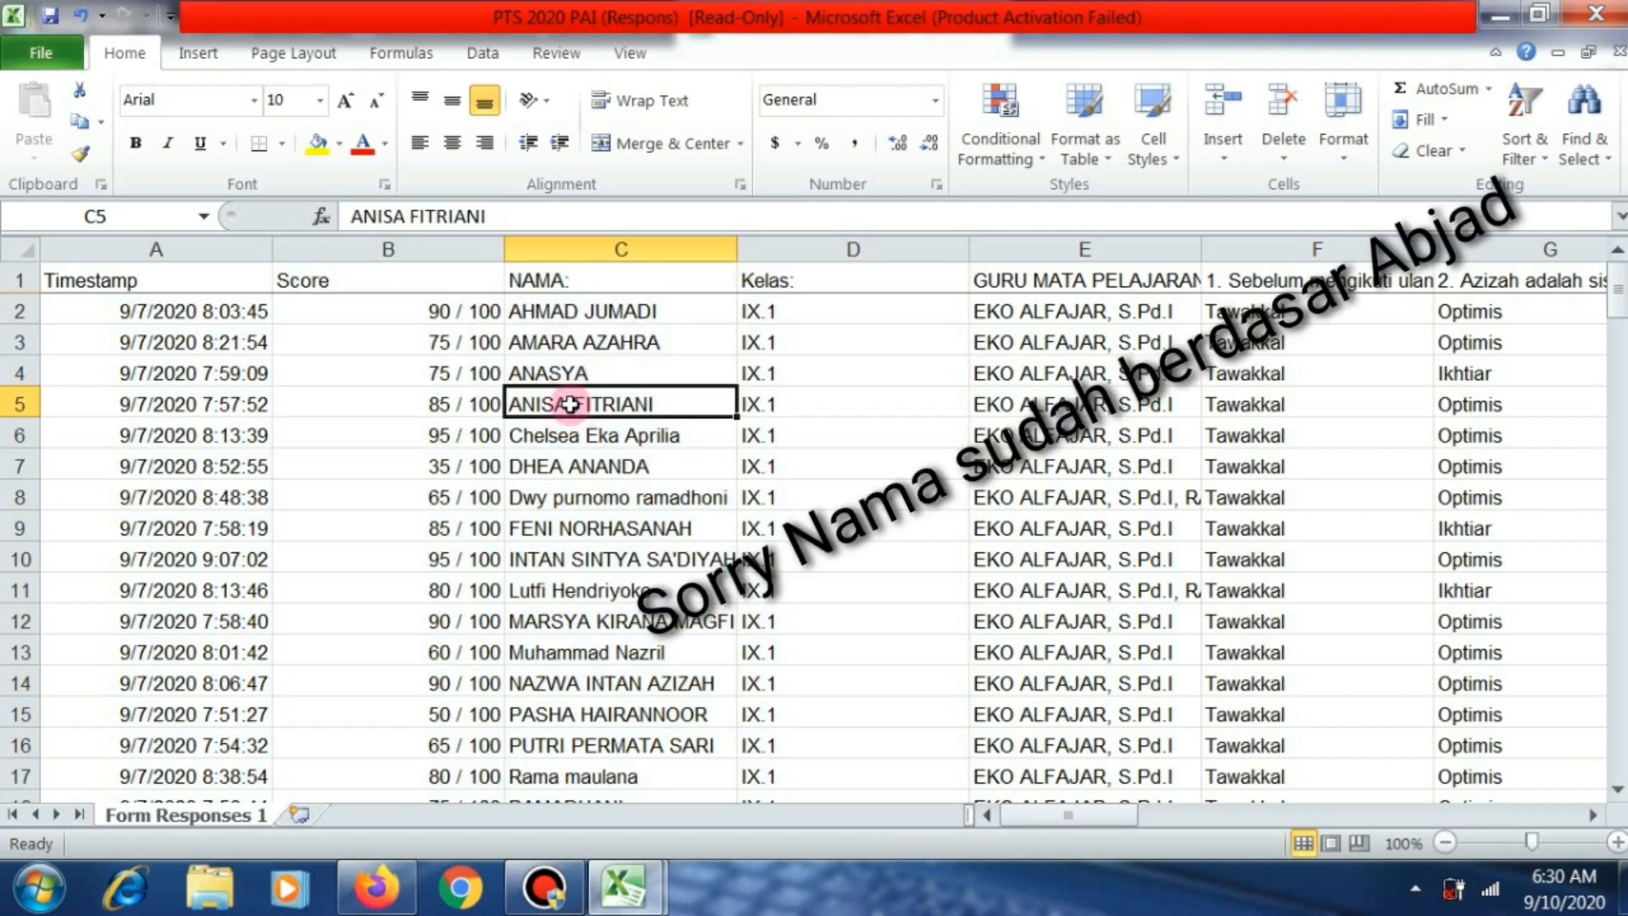
pyautogui.press('Down')
pyautogui.press('Down')
pyautogui.press('Down')
pyautogui.press('Down')
pyautogui.press('Down')
pyautogui.press('Down')
pyautogui.press('Down')
pyautogui.press('Down')
pyautogui.press('Down')
pyautogui.press('Down')
pyautogui.press('Down')
pyautogui.press('Down')
pyautogui.press('Down')
pyautogui.press('Down')
pyautogui.press('Down')
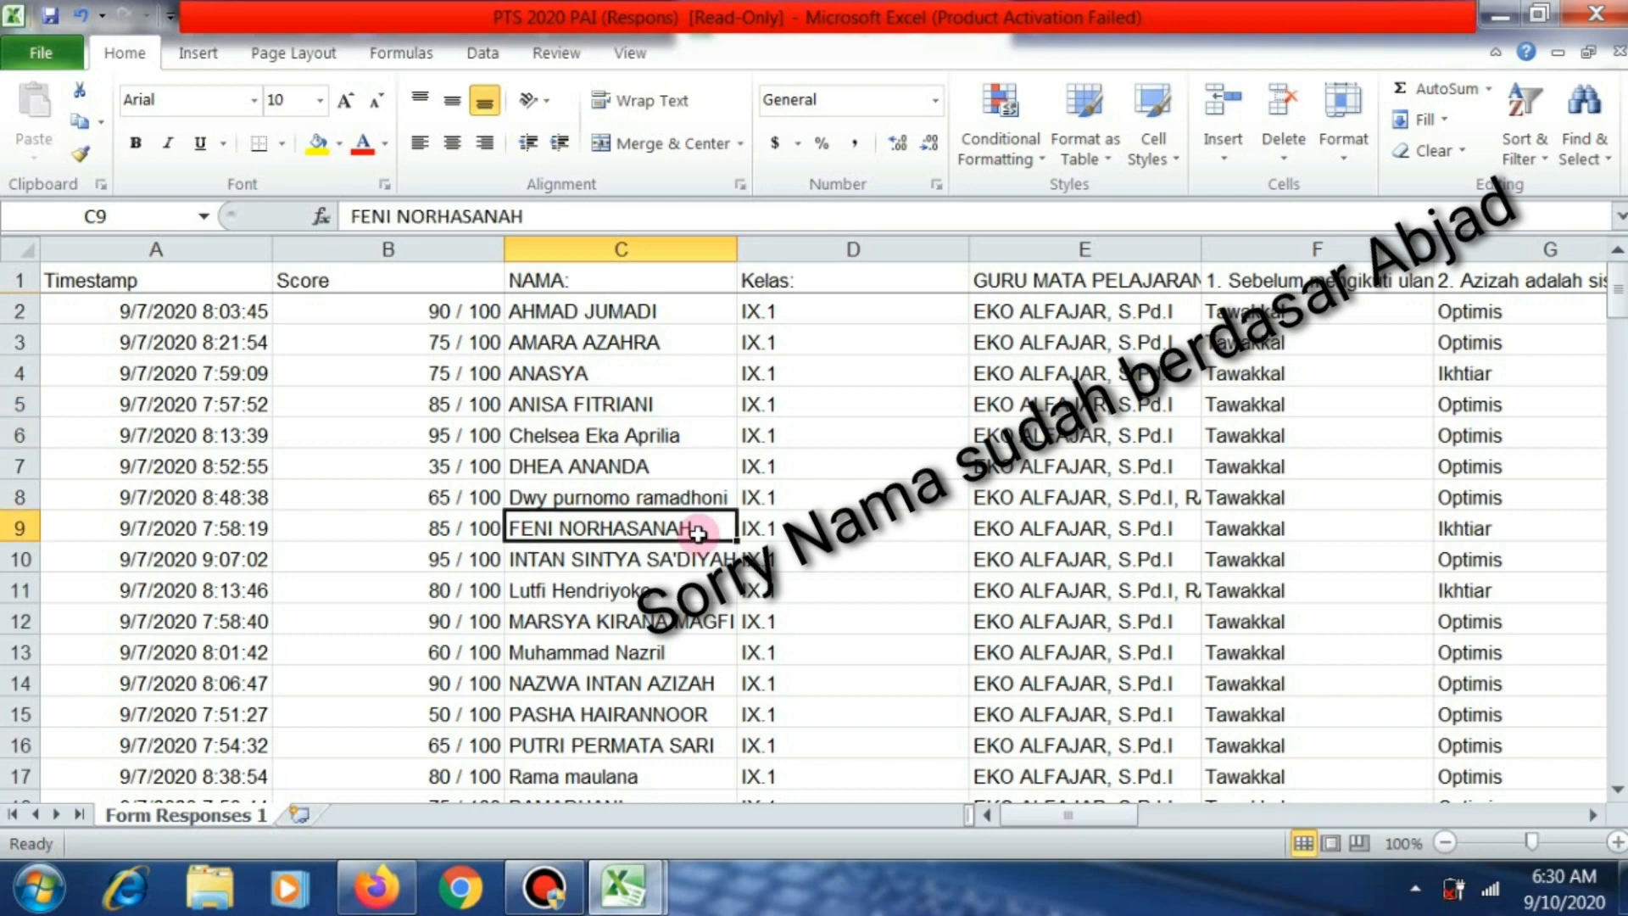
pyautogui.press('Down')
pyautogui.press('Down')
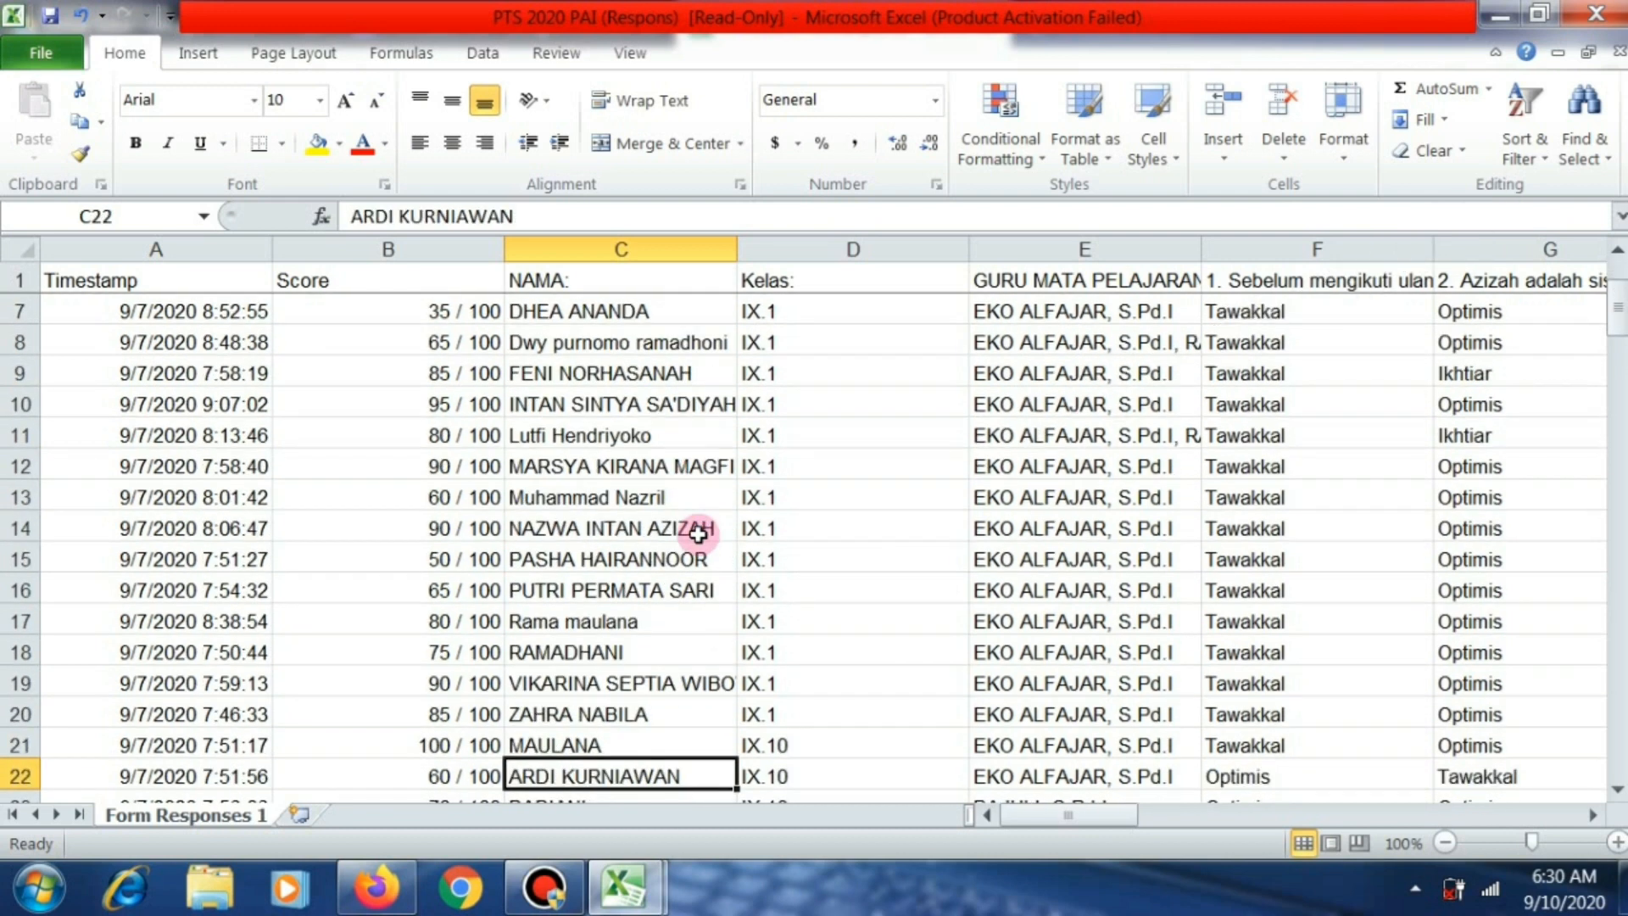
pyautogui.press('Up')
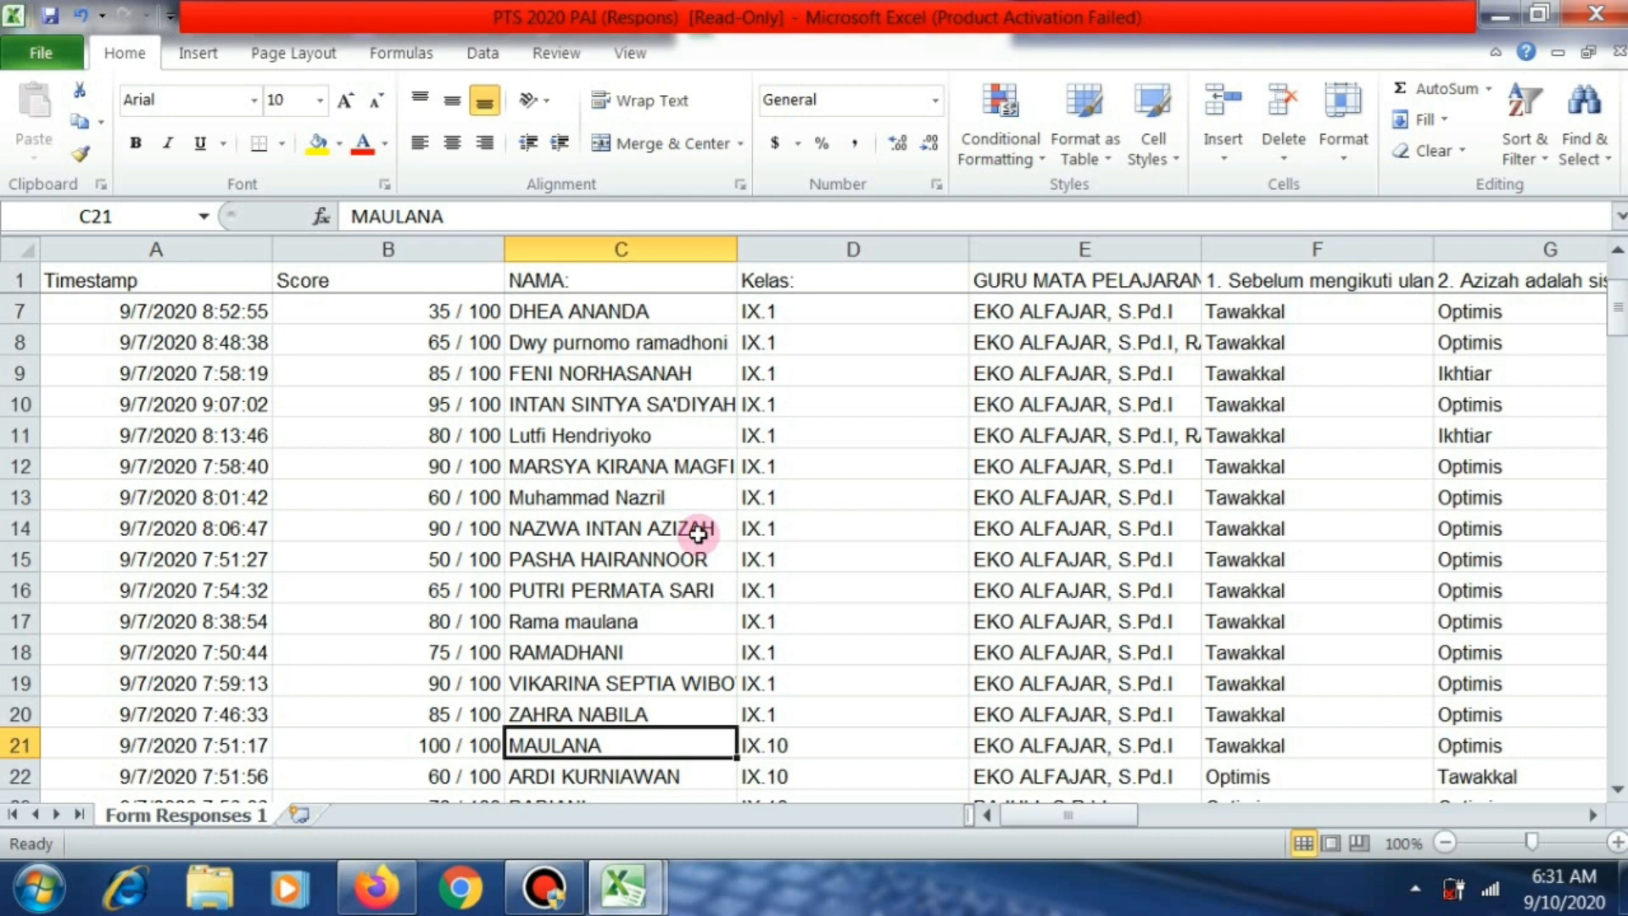
# Review the class IX.1 rows in the Timestamp column between the last IX.1 row and the first response row.
pyautogui.press('Left')
pyautogui.press('Left')
pyautogui.press('Up')
pyautogui.press('Up')
pyautogui.press('Up')
pyautogui.press('Up')
pyautogui.press('Up')
pyautogui.press('Up')
pyautogui.press('Up')
pyautogui.press('Up')
pyautogui.press('Up')
pyautogui.press('Up')
pyautogui.press('Up')
pyautogui.press('Up')
pyautogui.press('Up')
pyautogui.press('Up')
pyautogui.press('Up')
pyautogui.press('Up')
pyautogui.press('Up')
pyautogui.press('Up')
pyautogui.press('Up')
pyautogui.press('Up')
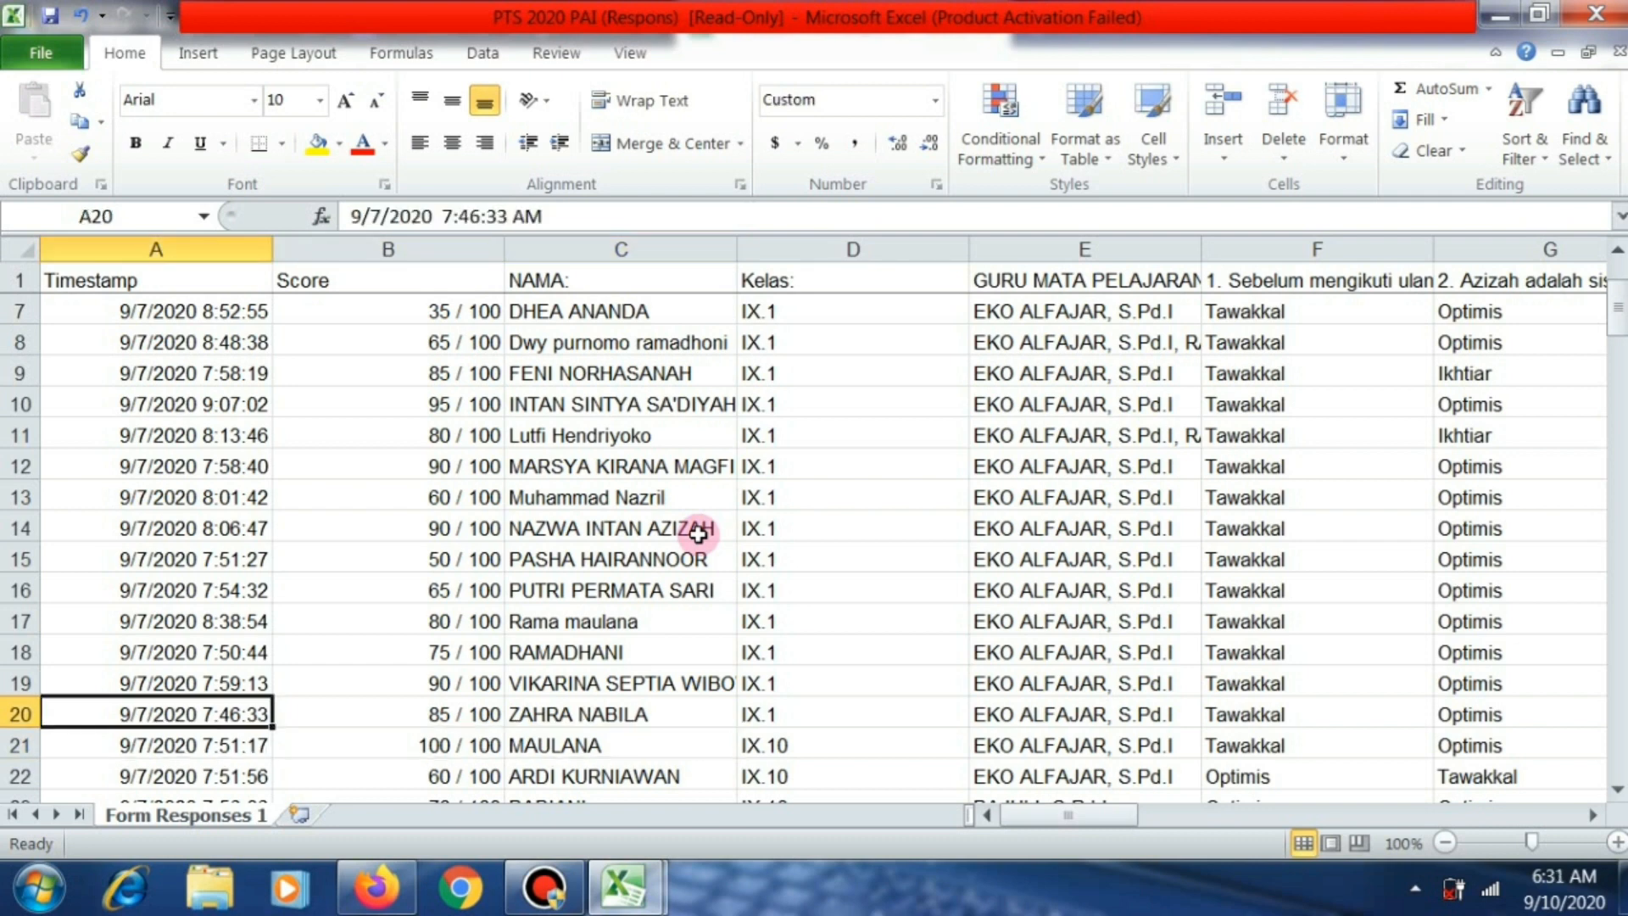
pyautogui.press('Down')
pyautogui.press('Down')
pyautogui.press('Down')
pyautogui.press('Down')
pyautogui.press('Down')
pyautogui.press('Down')
pyautogui.press('Down')
pyautogui.press('Down')
pyautogui.press('Down')
pyautogui.press('Down')
pyautogui.press('Down')
pyautogui.press('Down')
pyautogui.press('Down')
pyautogui.press('Down')
pyautogui.press('Down')
pyautogui.press('Down')
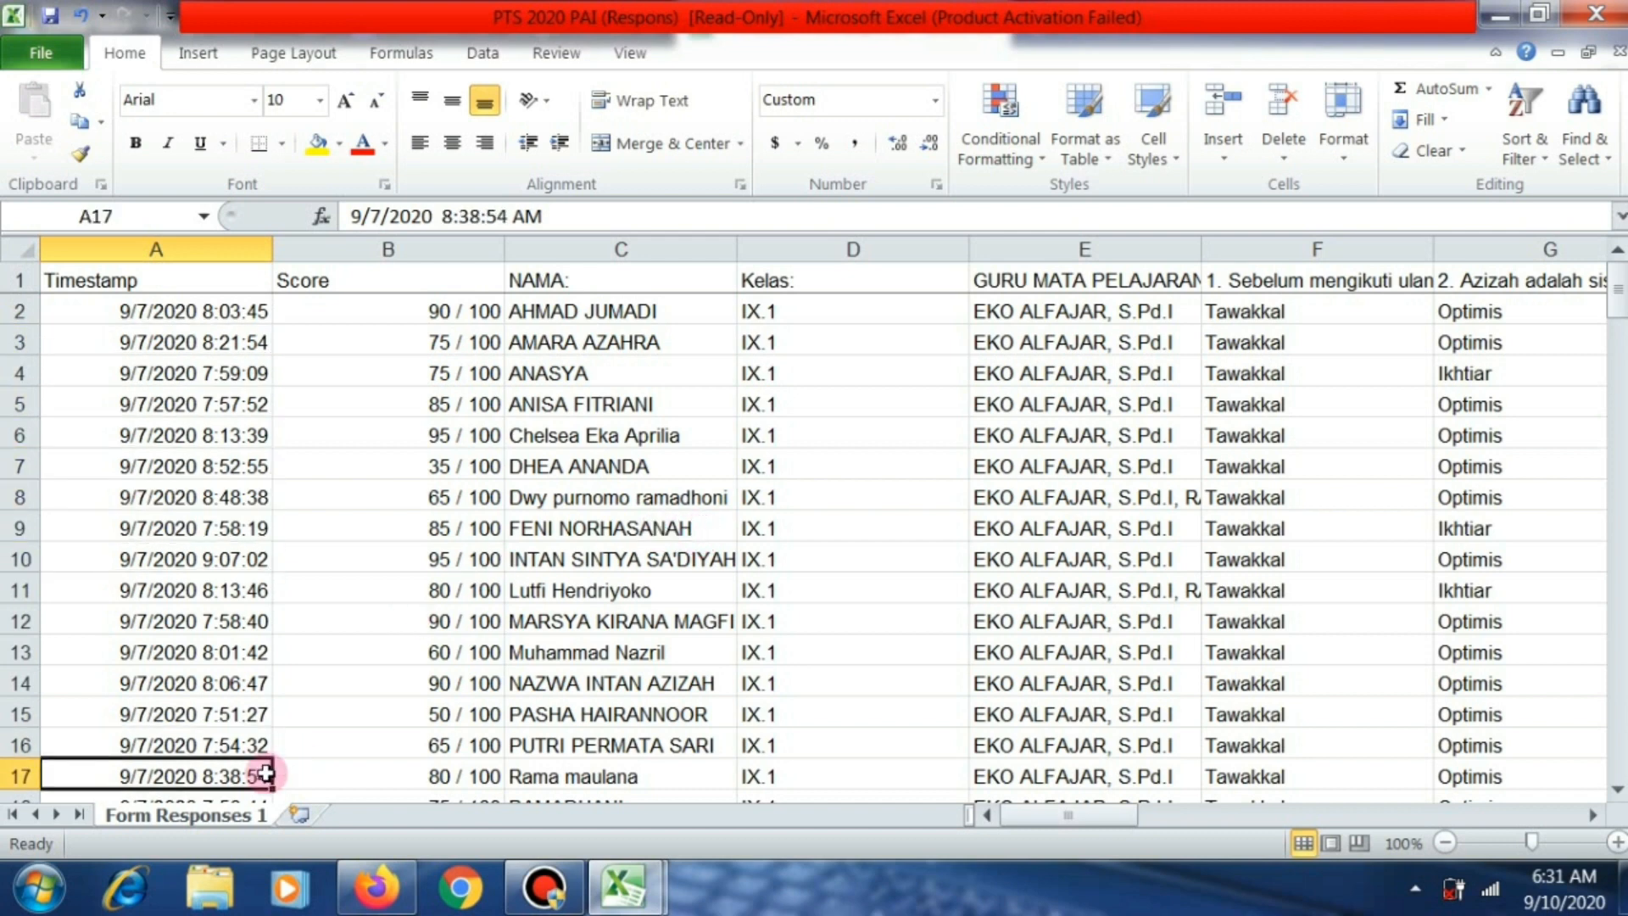
# Add a new worksheet after Form Responses 1 and name it IX.1.
pyautogui.click(299, 815)
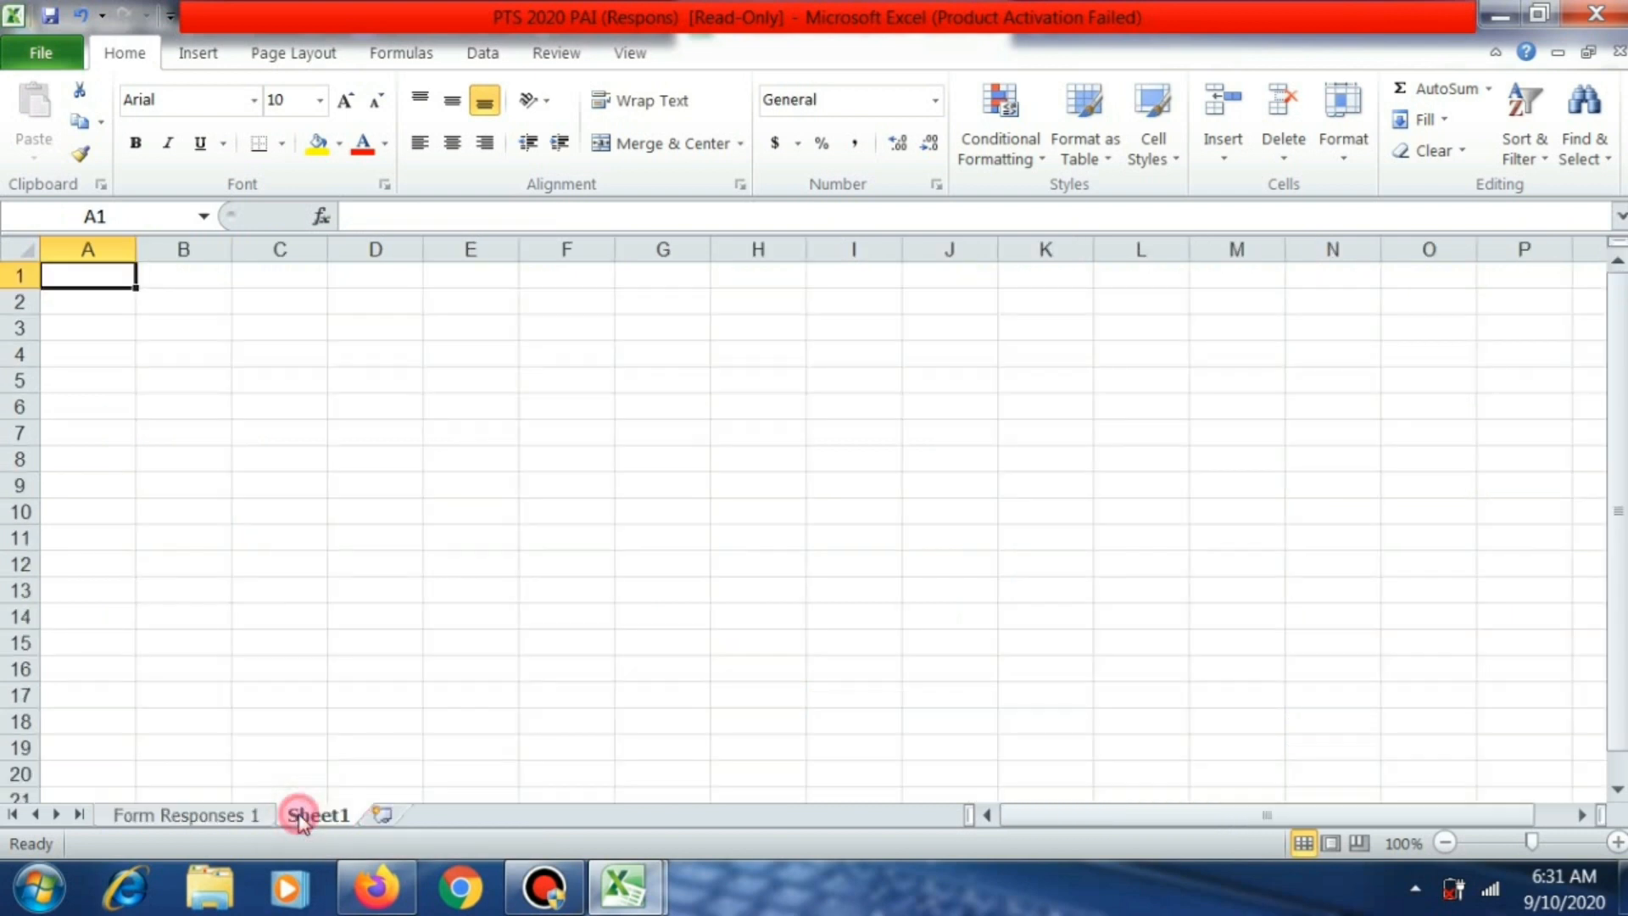
pyautogui.rightClick(300, 815)
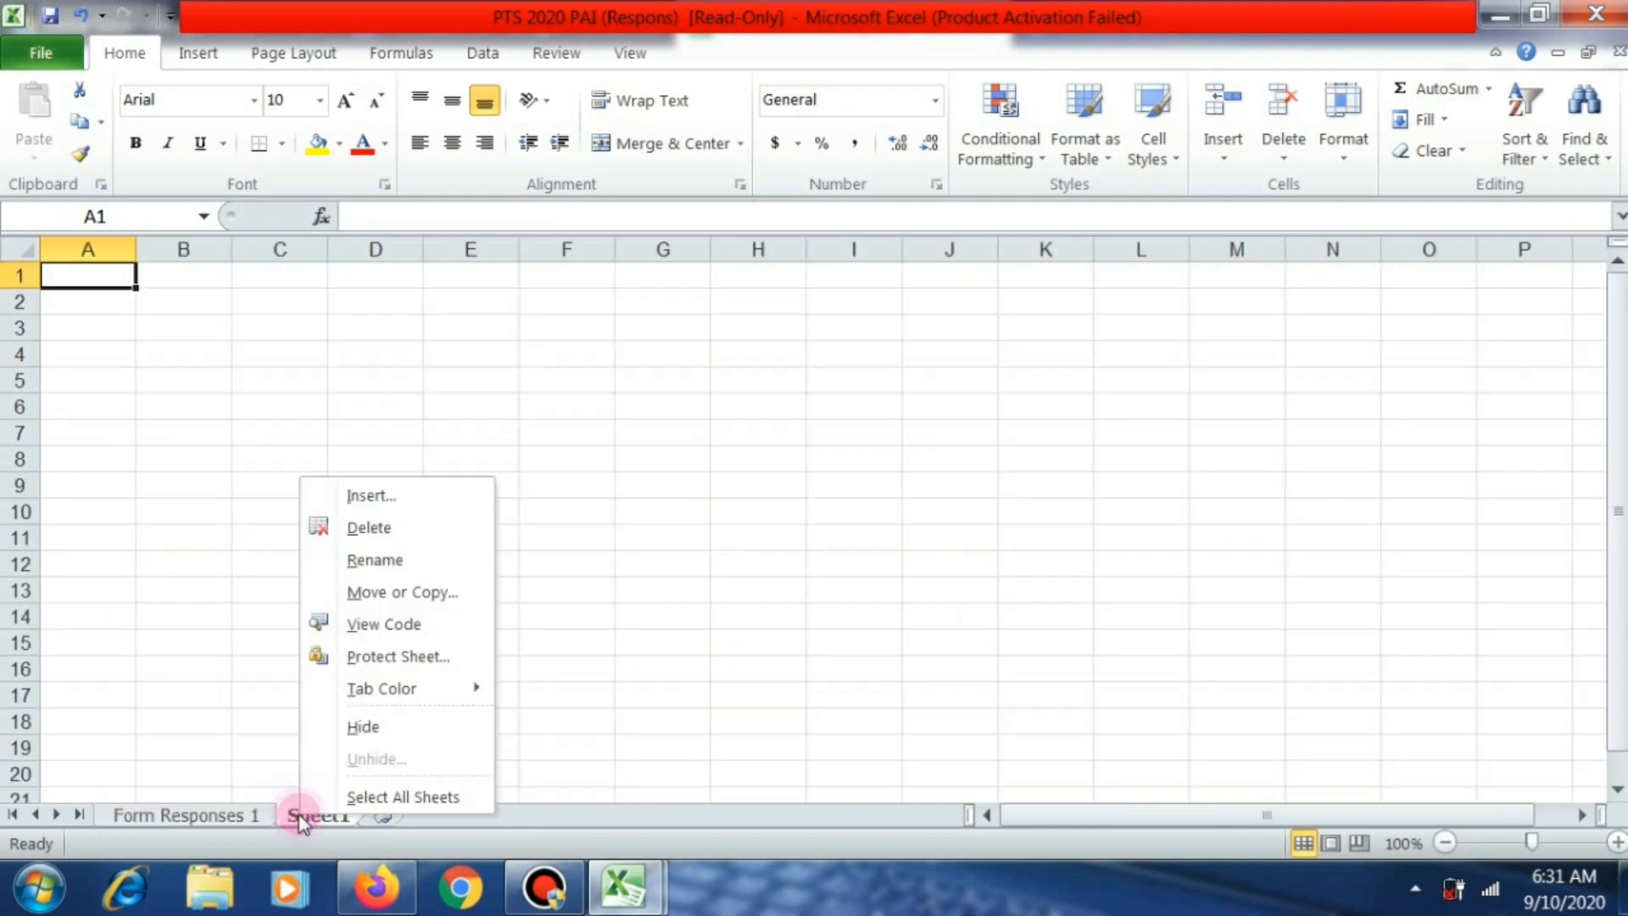
pyautogui.click(377, 558)
pyautogui.write('1')
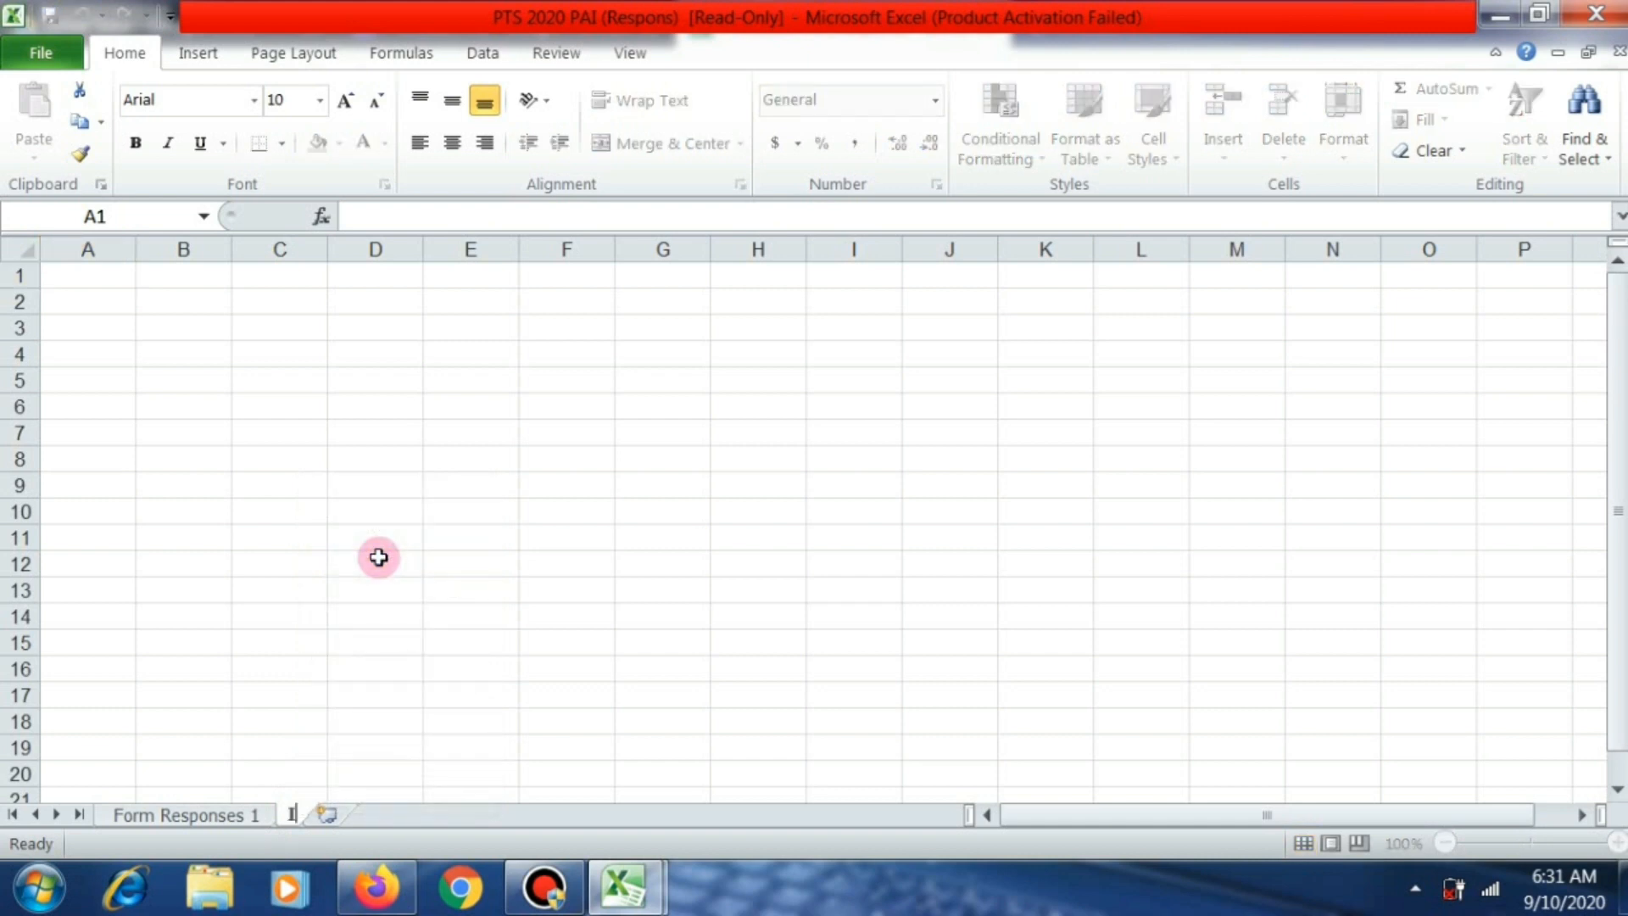
pyautogui.write('X.1')
pyautogui.click(345, 638)
# Add another worksheet after IX.1 and name it IX.2.
pyautogui.click(357, 818)
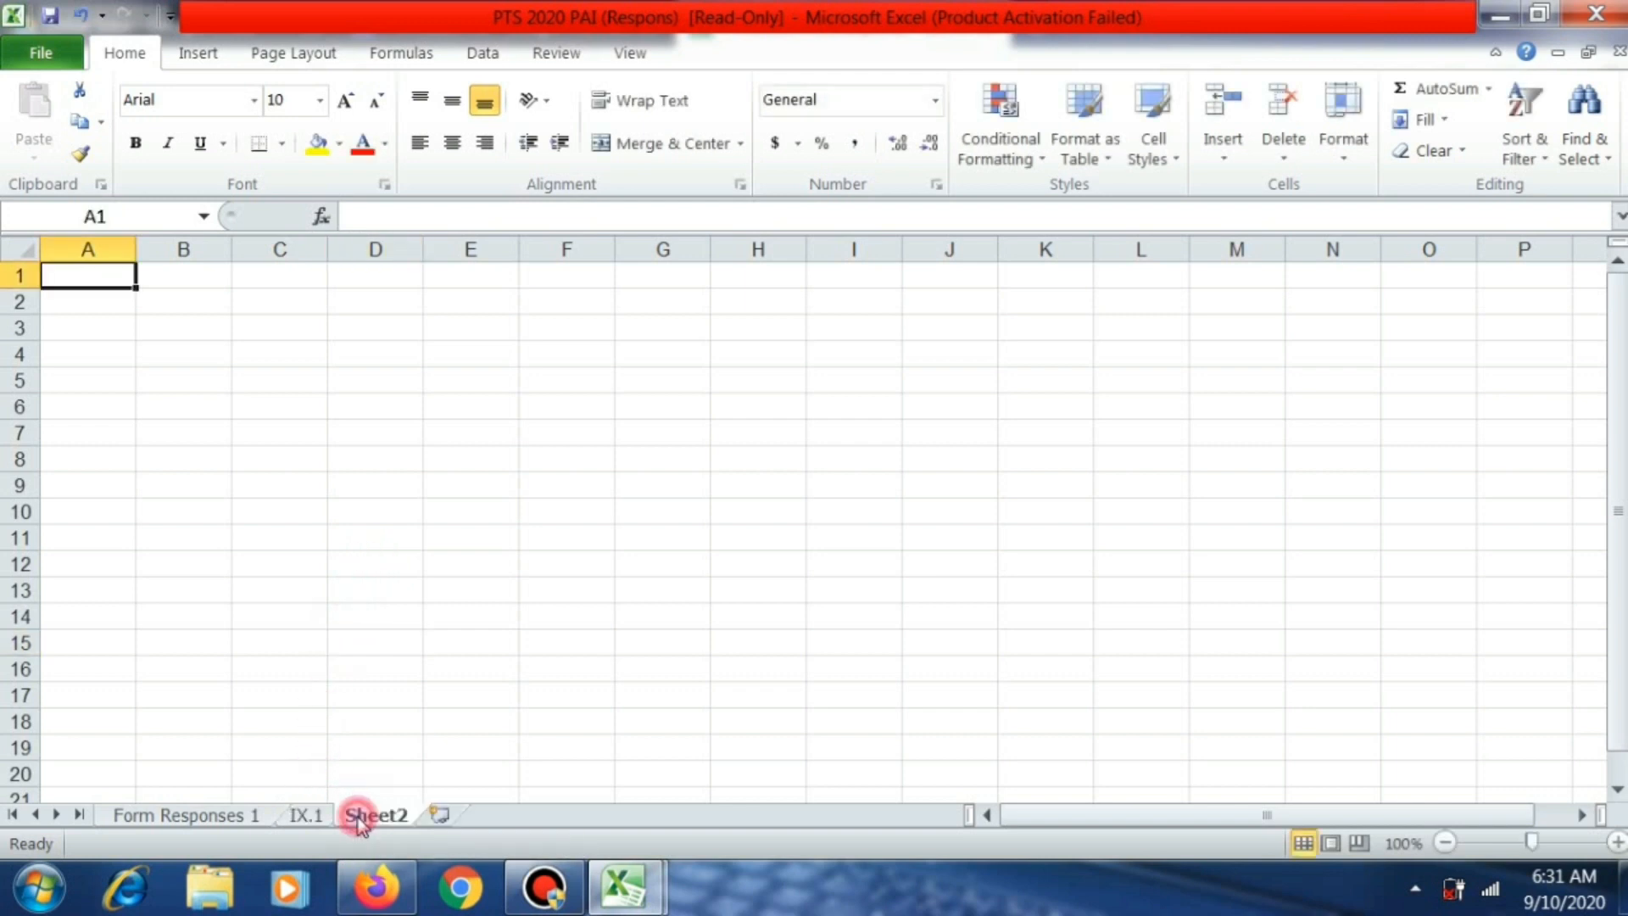
pyautogui.rightClick(360, 818)
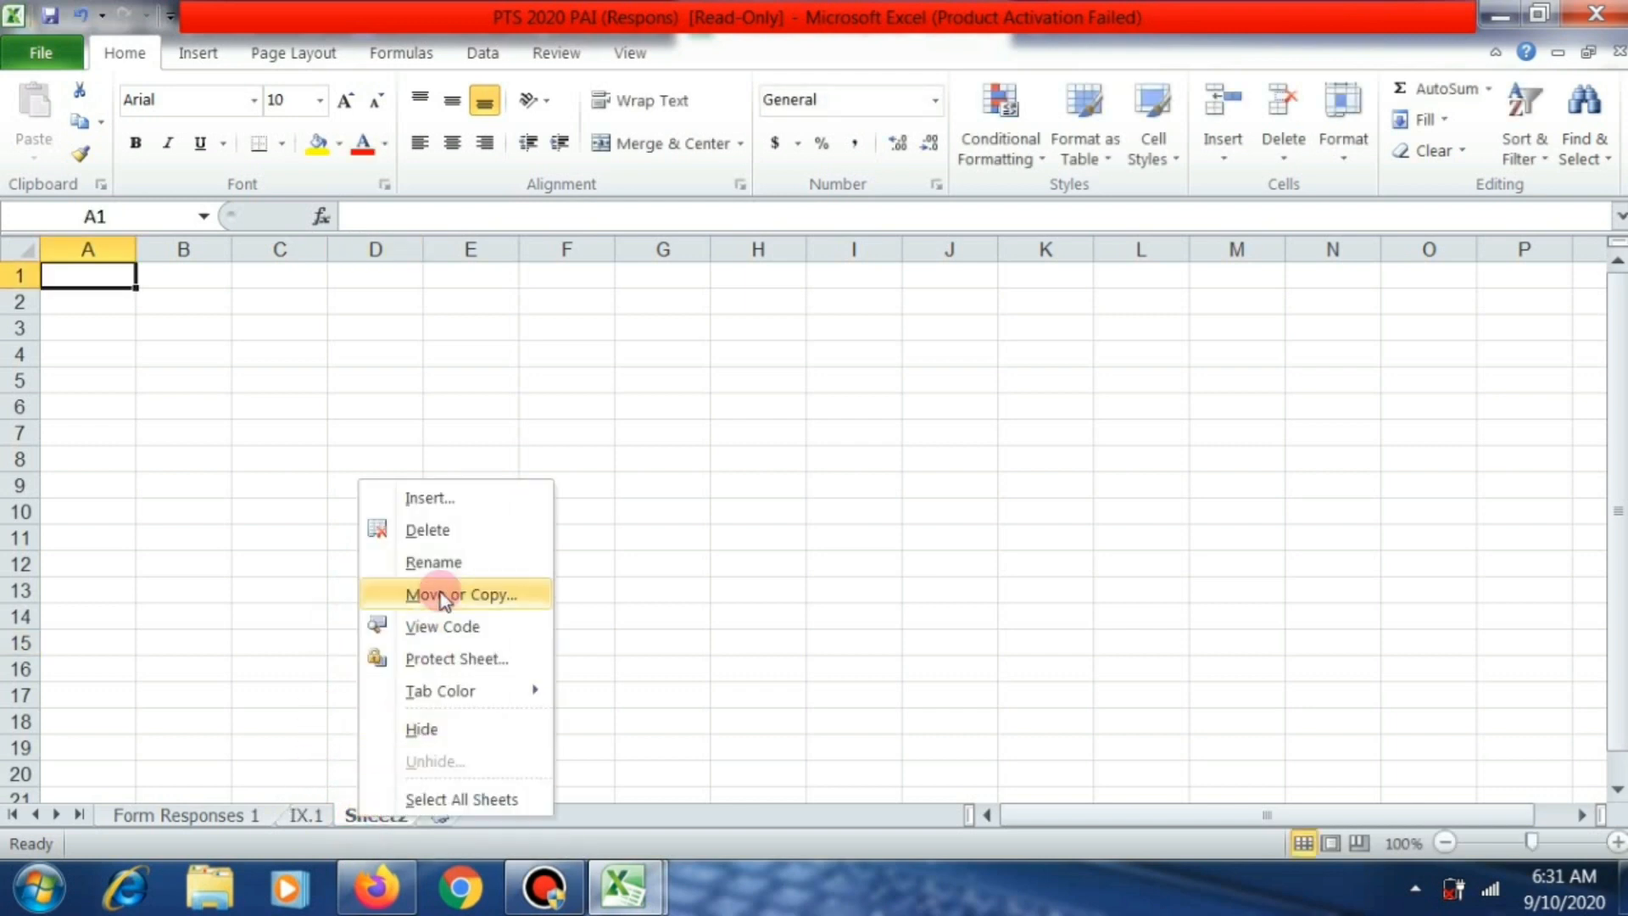
pyautogui.click(435, 562)
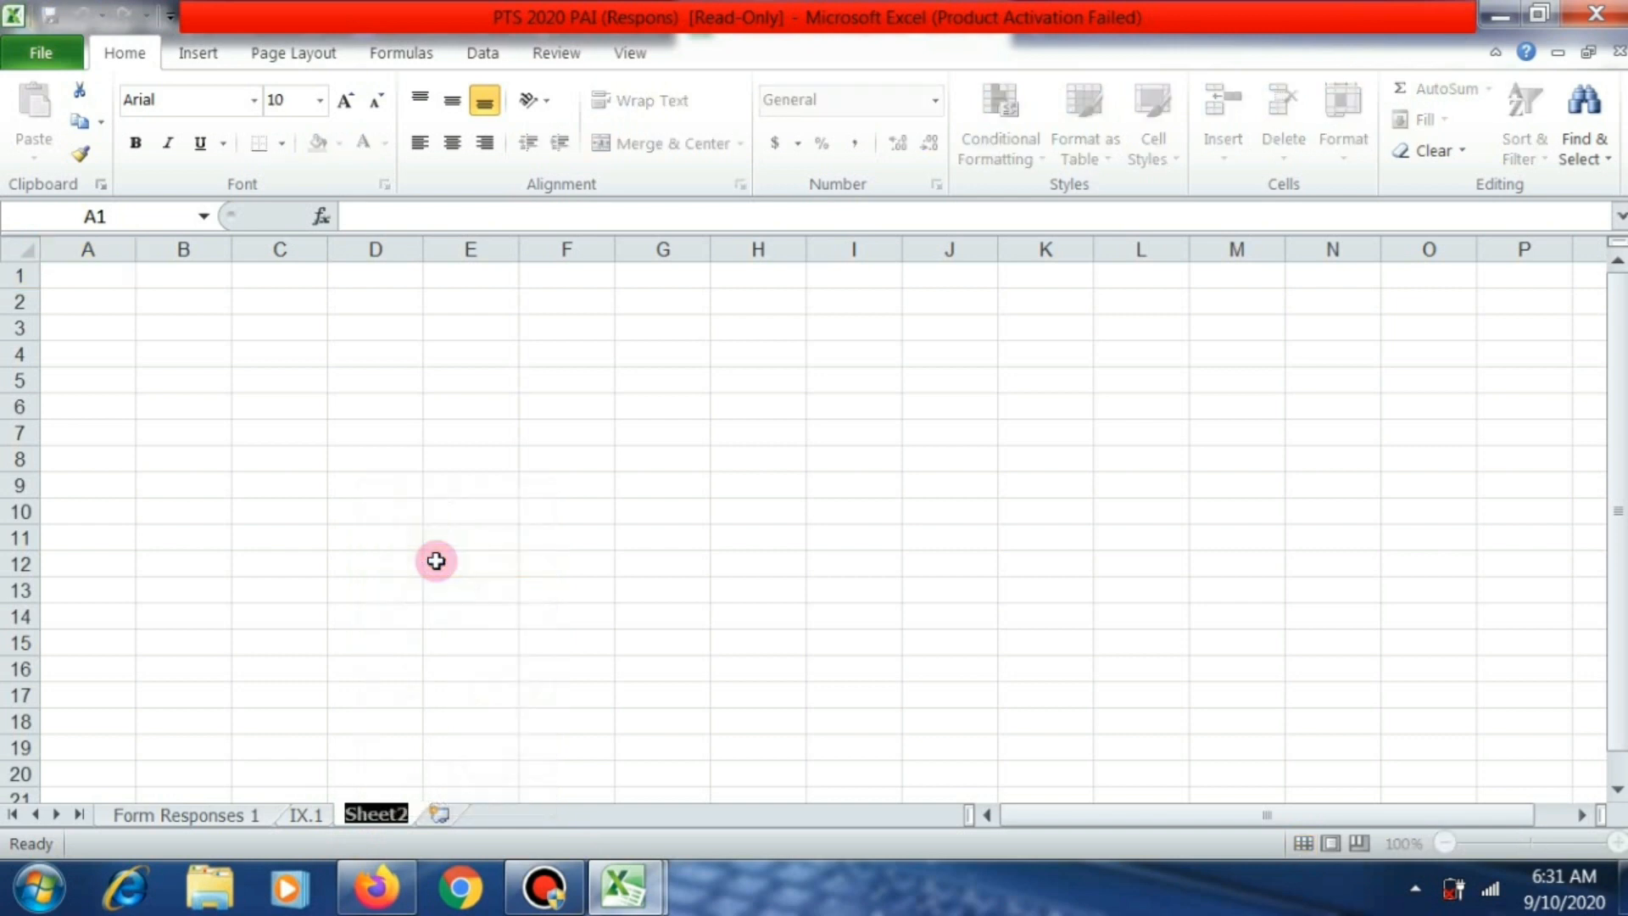
pyautogui.write('IX.2')
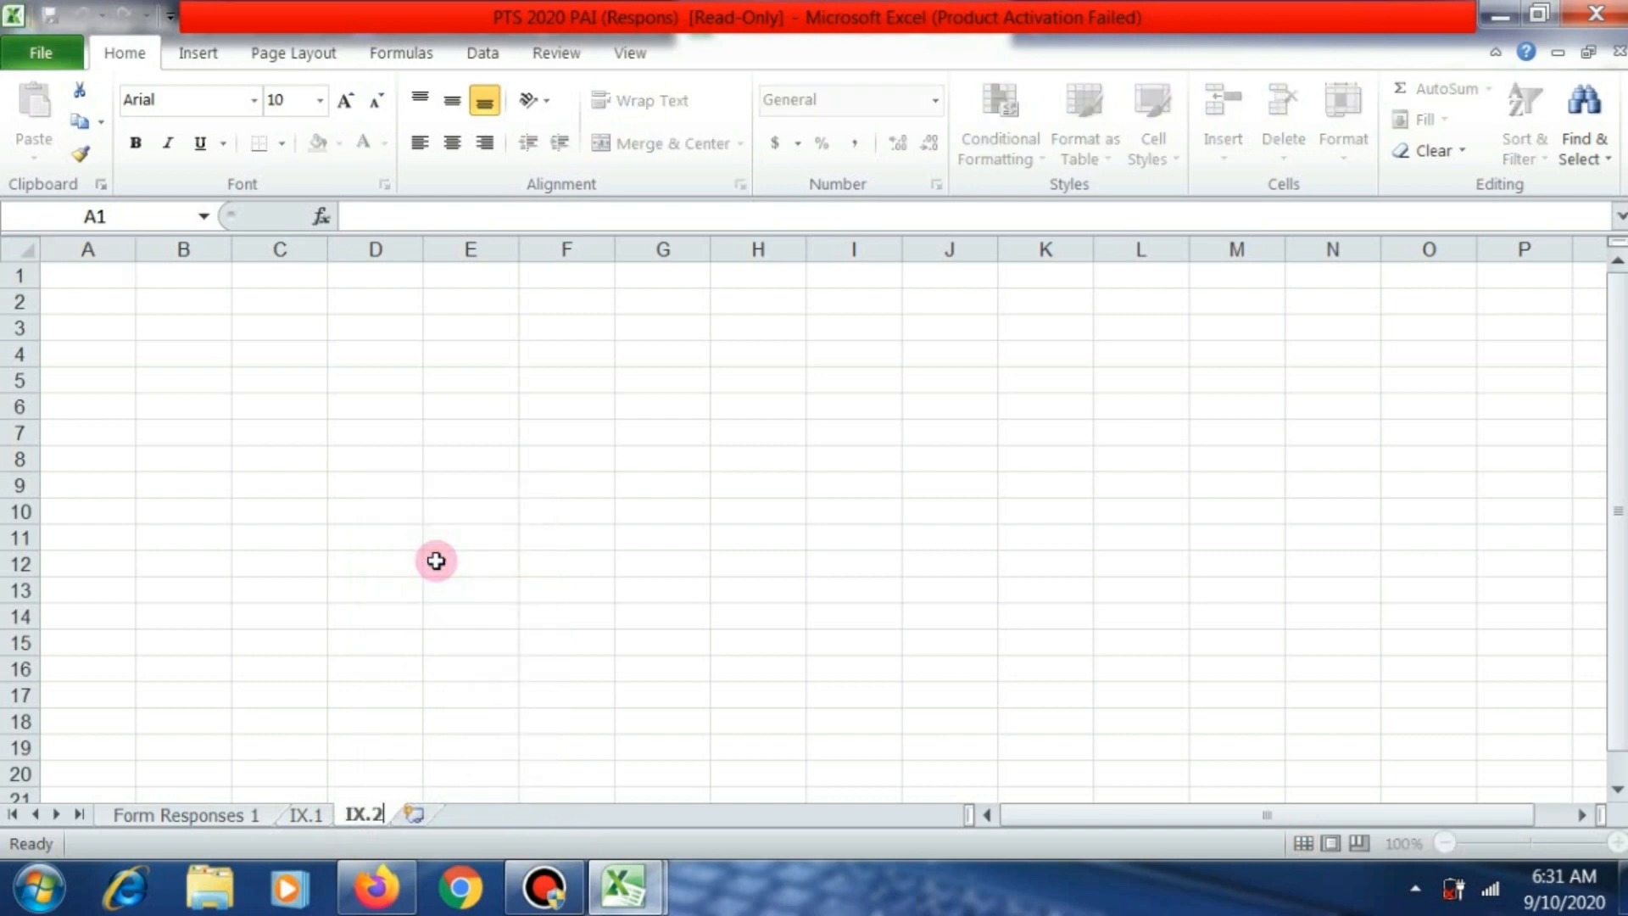
pyautogui.click(414, 644)
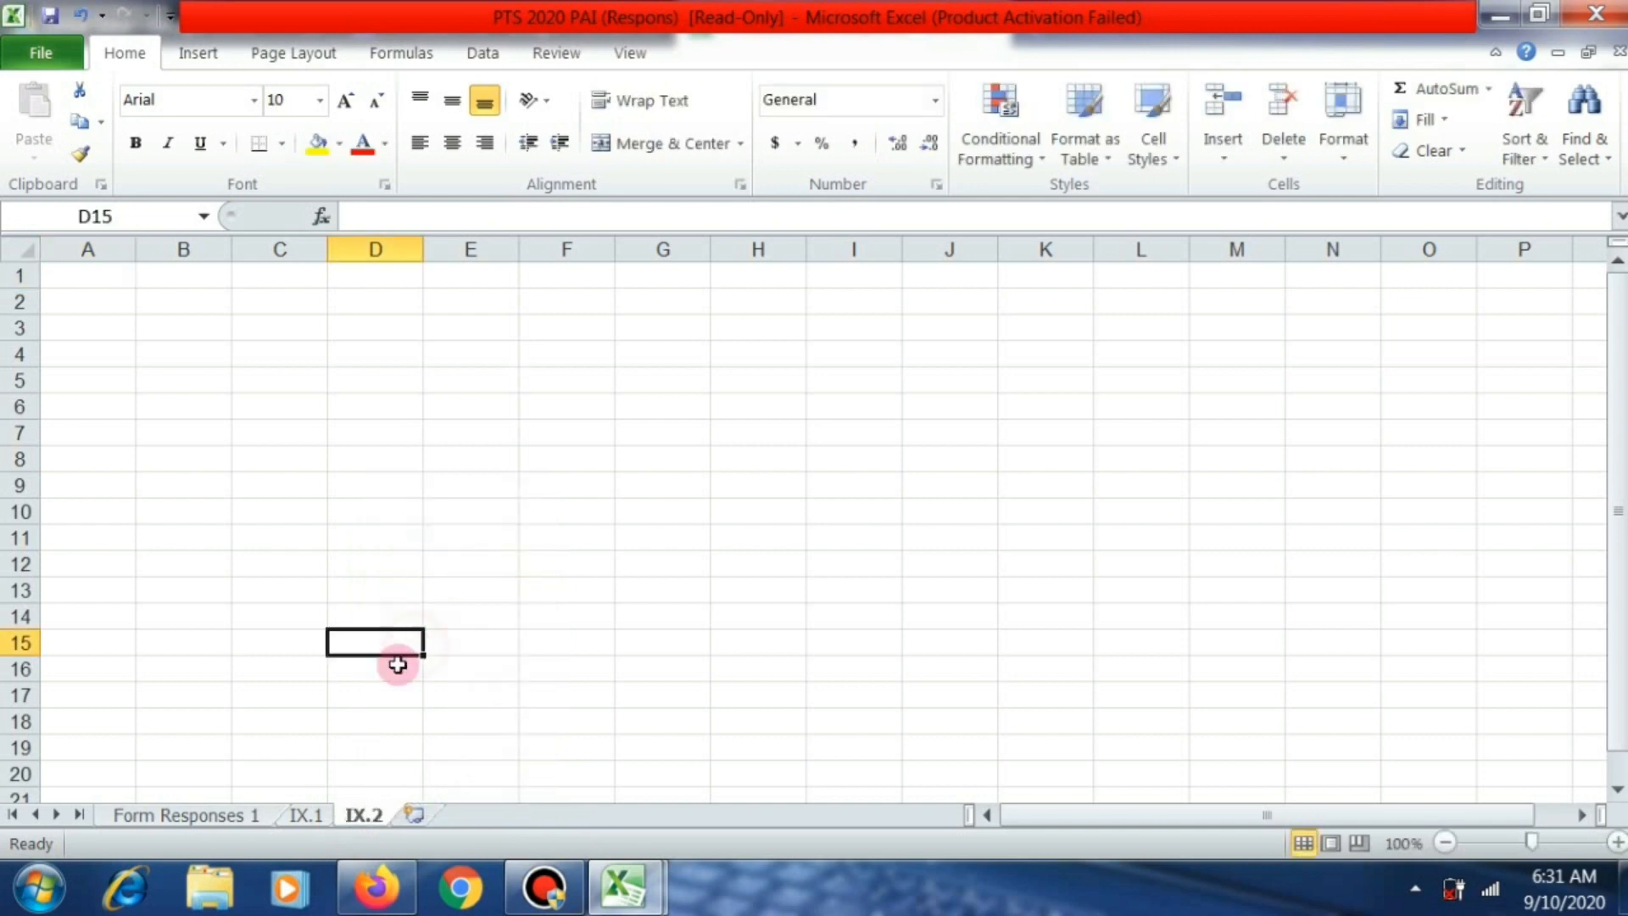
# Copy the class IX.1 rows A2:D20 from the Form Responses 1 sheet, dismissing the Windows color scheme prompt.
pyautogui.click(316, 824)
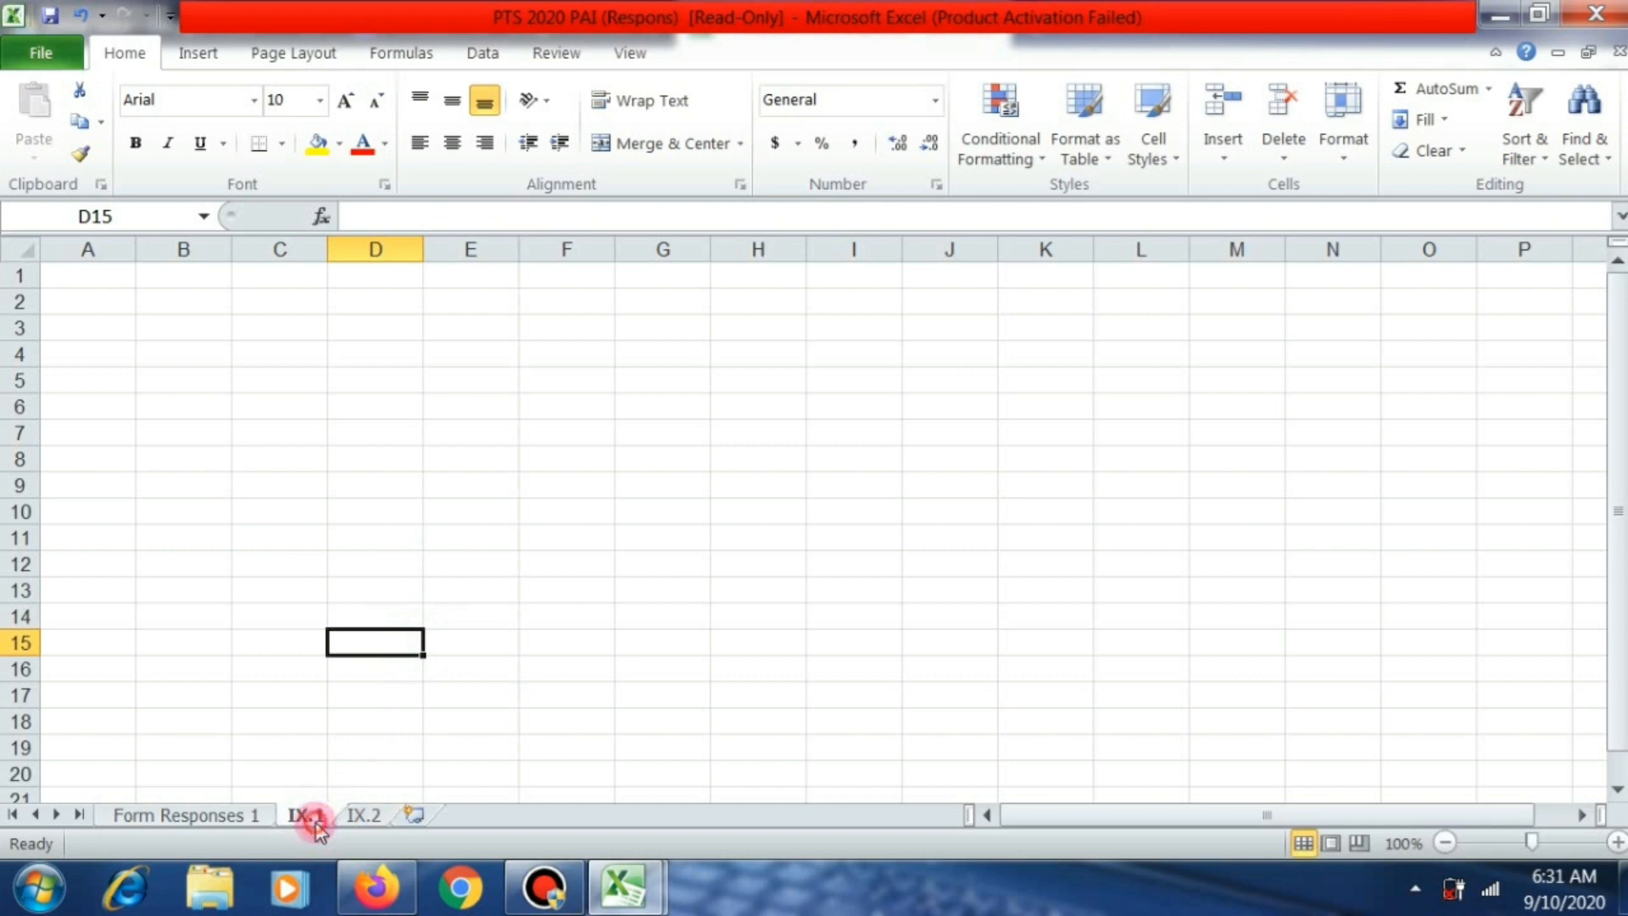
pyautogui.click(227, 818)
pyautogui.click(208, 426)
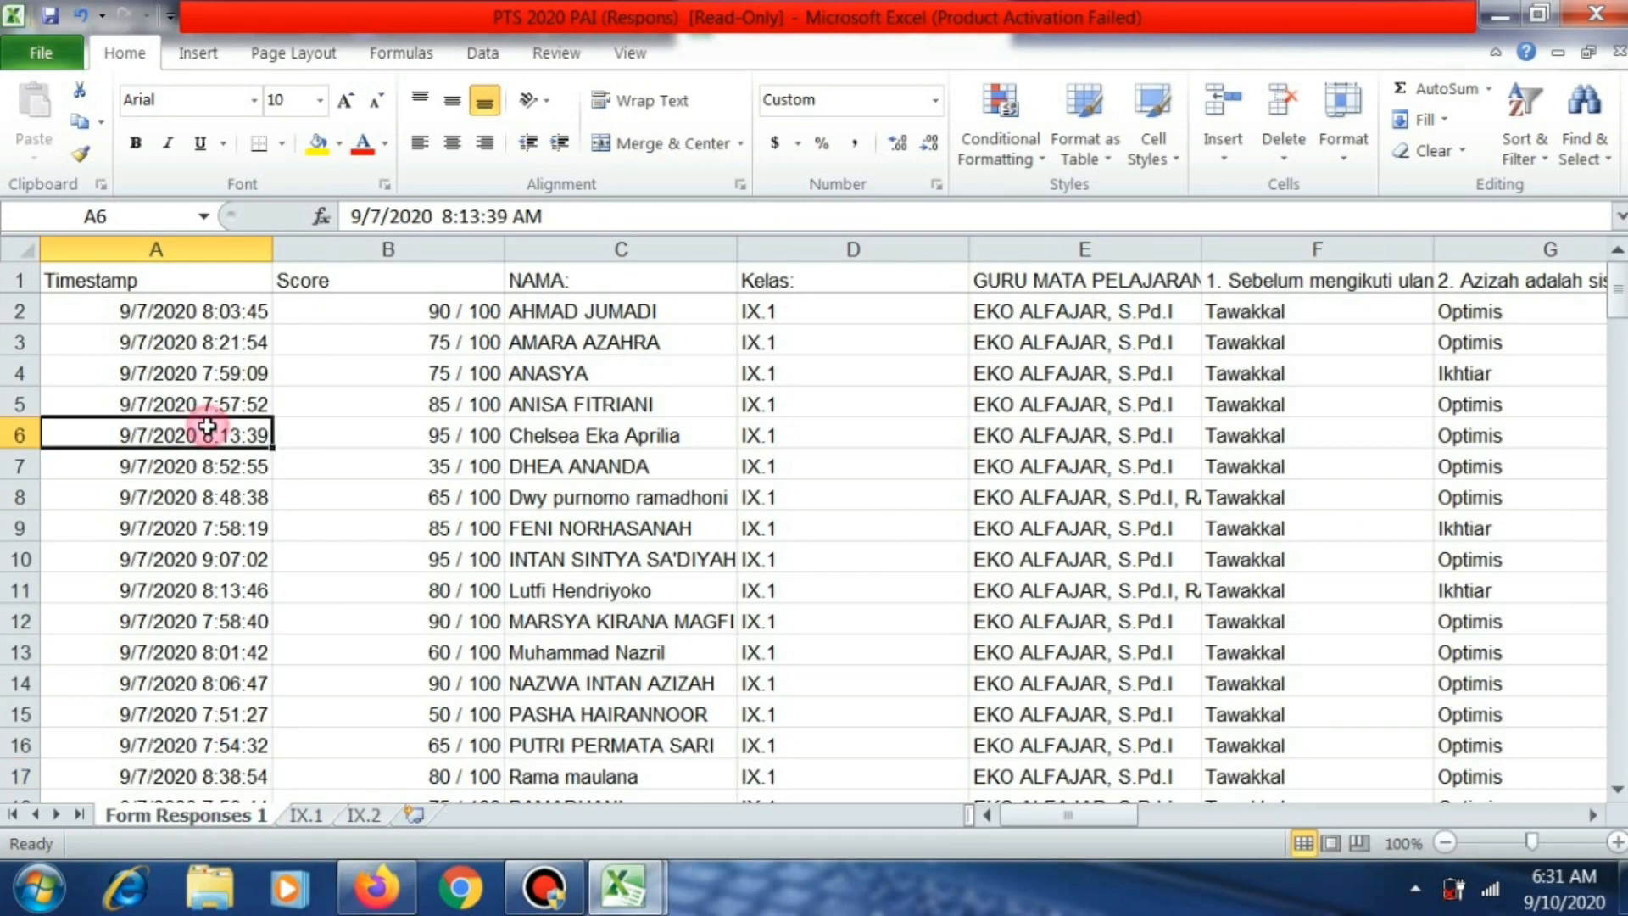
pyautogui.press('Up')
pyautogui.press('Up')
pyautogui.press('Up')
pyautogui.press('Up')
pyautogui.press('Up')
pyautogui.press('Down')
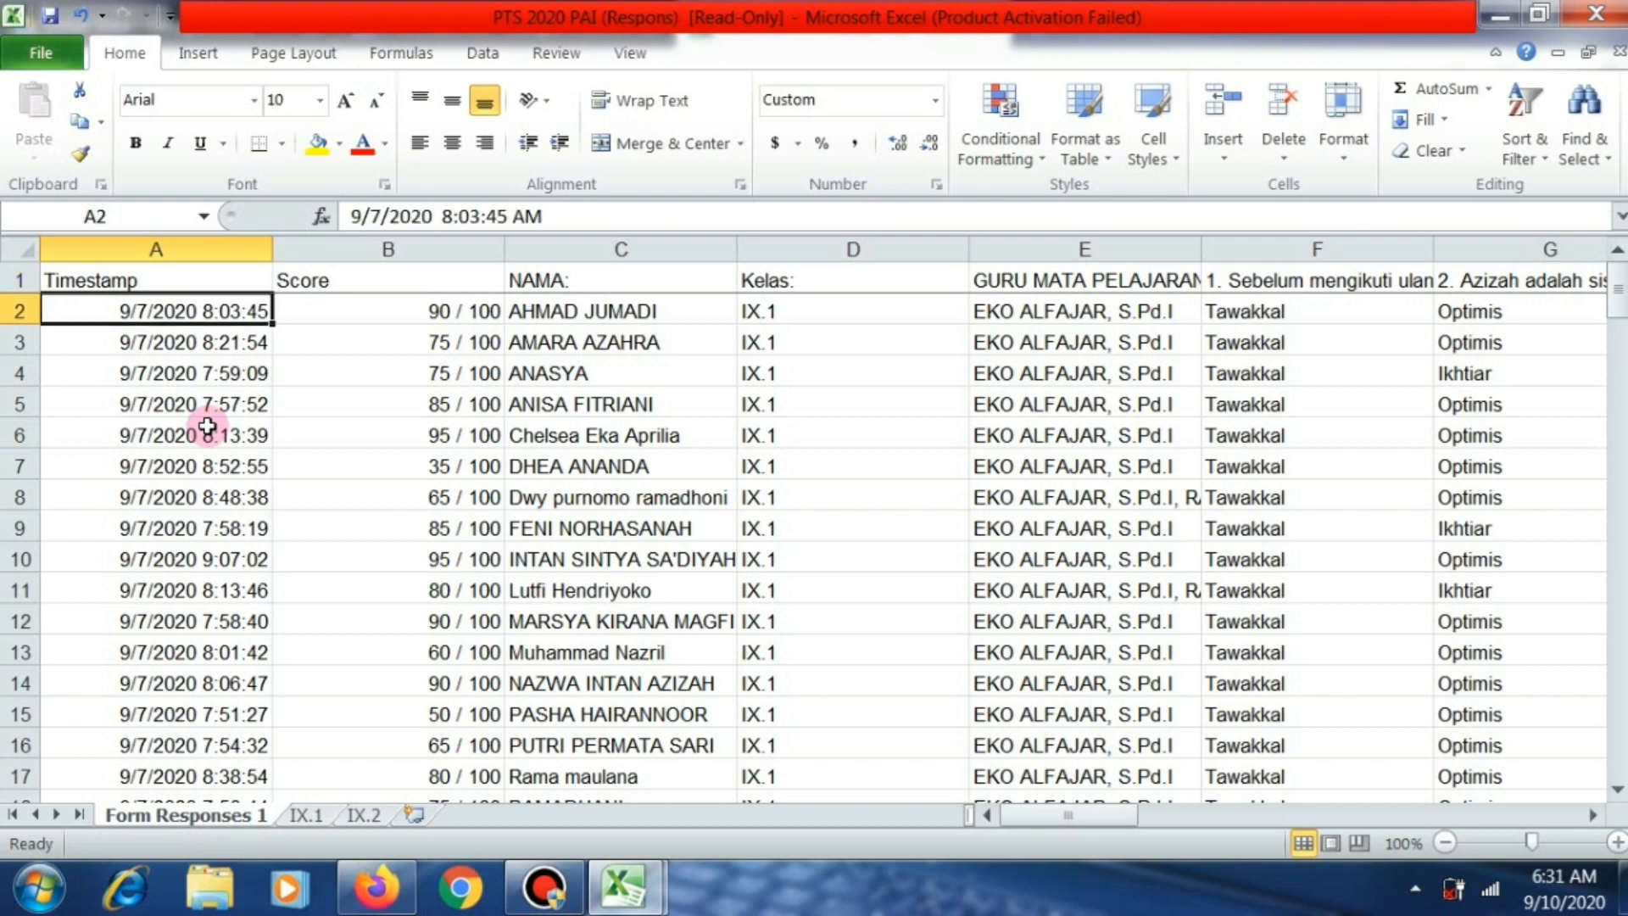
pyautogui.hotkey('shift', 'Right')
pyautogui.hotkey('shift', 'Right')
pyautogui.hotkey('shift', 'Right')
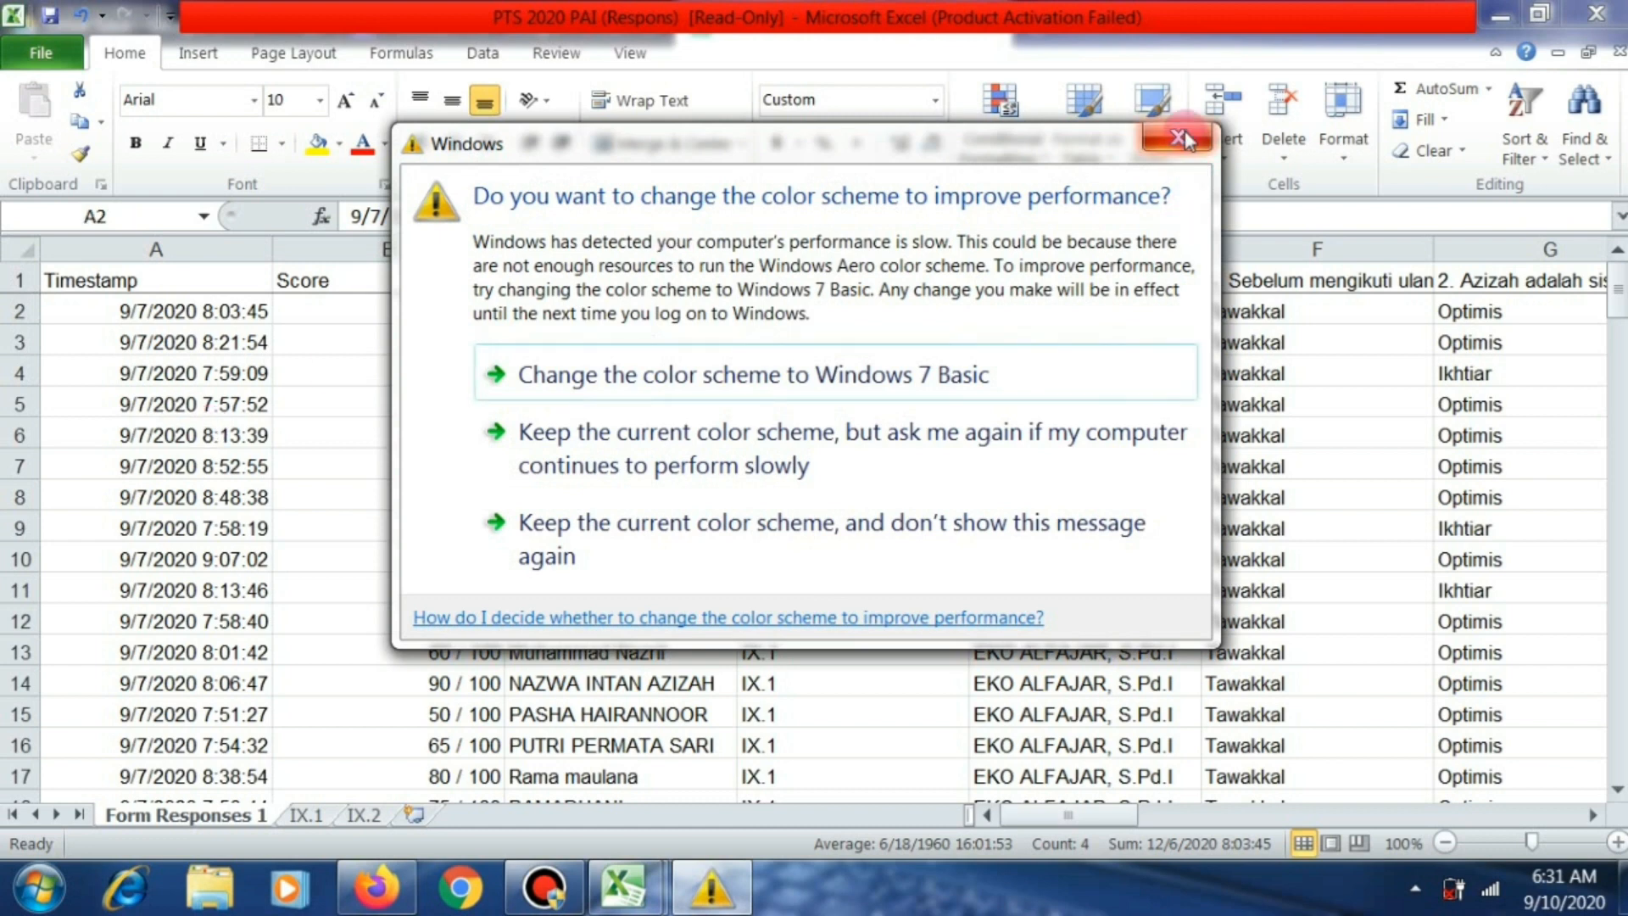
pyautogui.click(1178, 138)
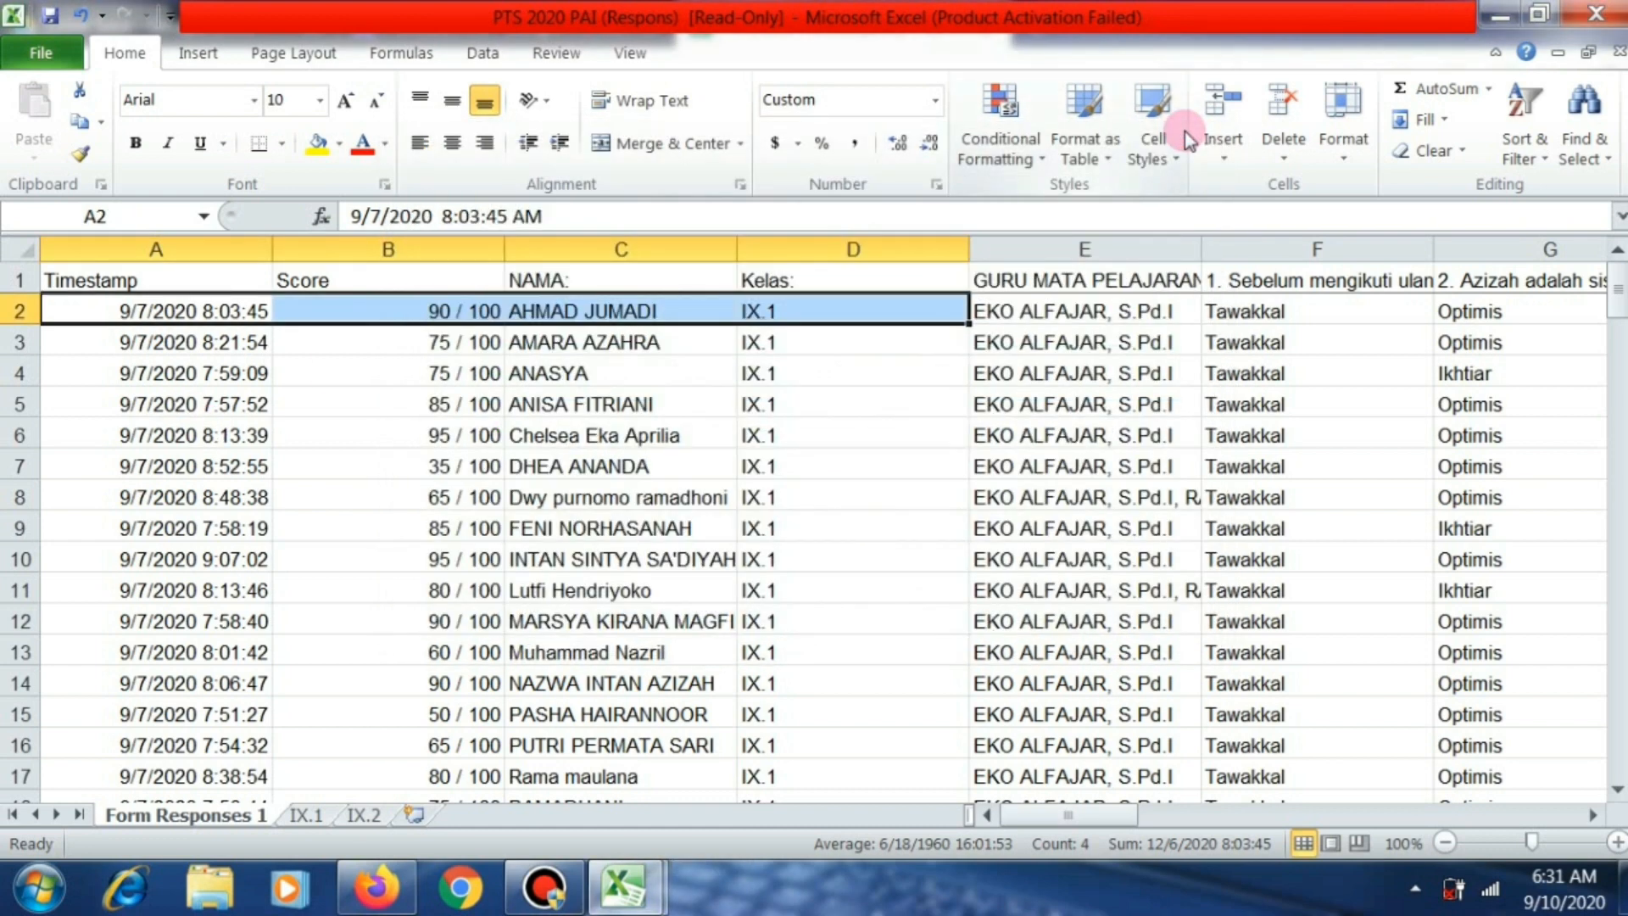
pyautogui.hotkey('shift', 'Down')
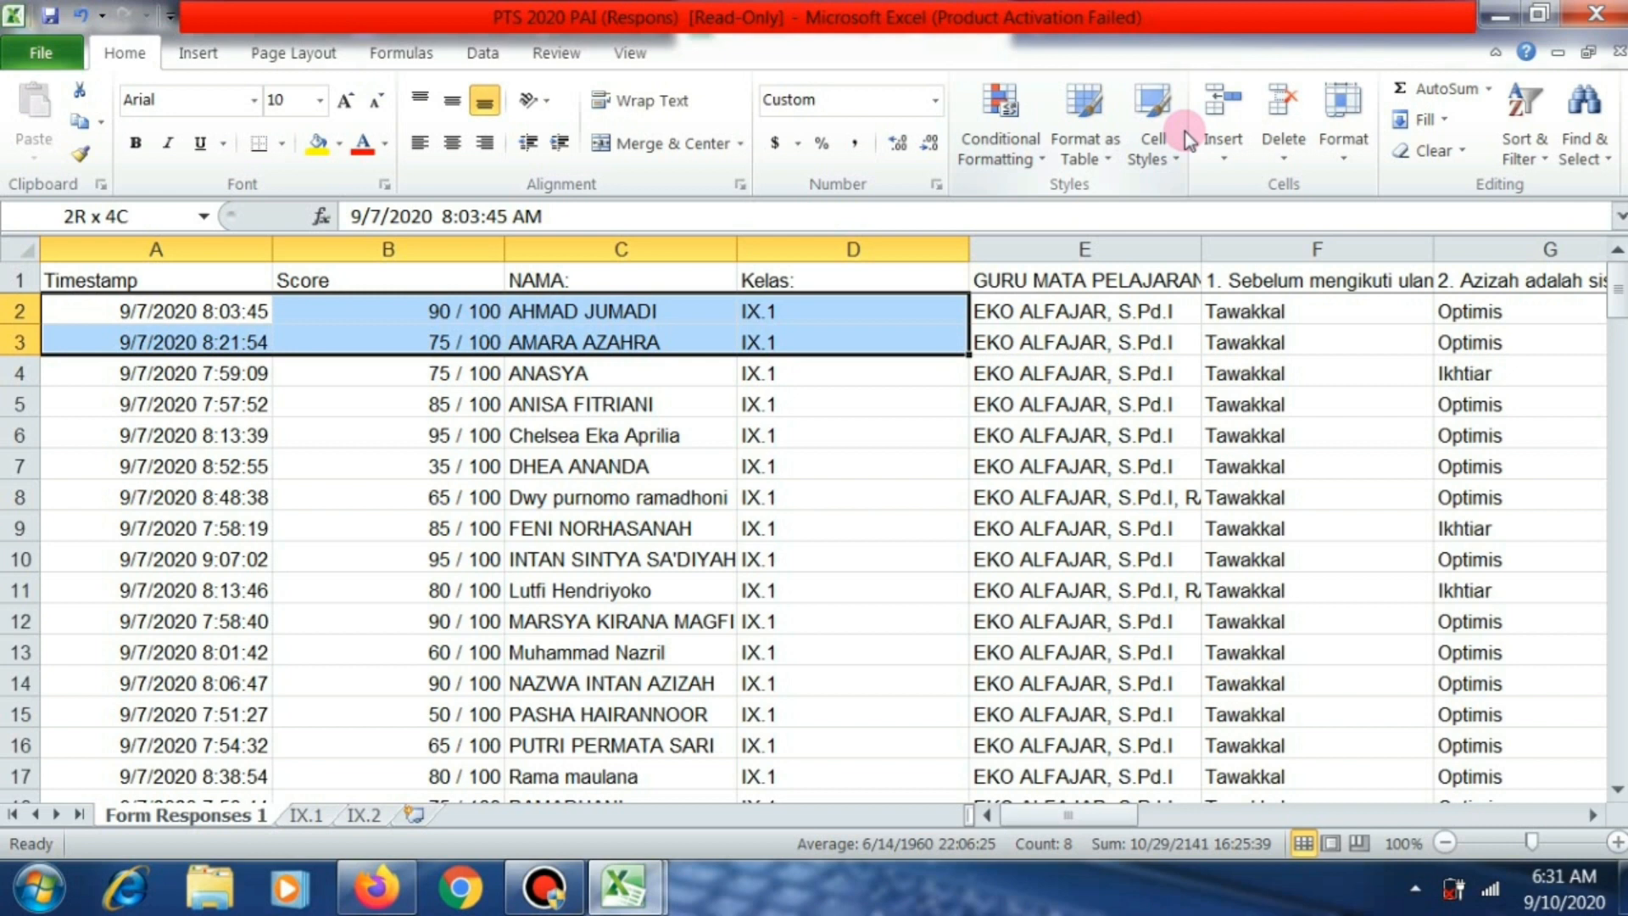
pyautogui.hotkey('shift', 'Down')
pyautogui.hotkey('shift', 'Down')
pyautogui.hotkey('shift', 'Down')
pyautogui.hotkey('shift', 'Down')
pyautogui.hotkey('shift', 'Down')
pyautogui.hotkey('shift', 'Down')
pyautogui.hotkey('shift', 'Down')
pyautogui.hotkey('shift', 'Down')
pyautogui.hotkey('shift', 'Down')
pyautogui.hotkey('shift', 'Down')
pyautogui.hotkey('shift', 'Down')
pyautogui.hotkey('shift', 'Down')
pyautogui.hotkey('shift', 'Down')
pyautogui.hotkey('shift', 'Down')
pyautogui.hotkey('shift', 'Down')
pyautogui.hotkey('shift', 'Down')
pyautogui.hotkey('shift', 'Down')
pyautogui.hotkey('shift', 'Down')
pyautogui.hotkey('shift', 'Down')
pyautogui.hotkey('shift', 'Down')
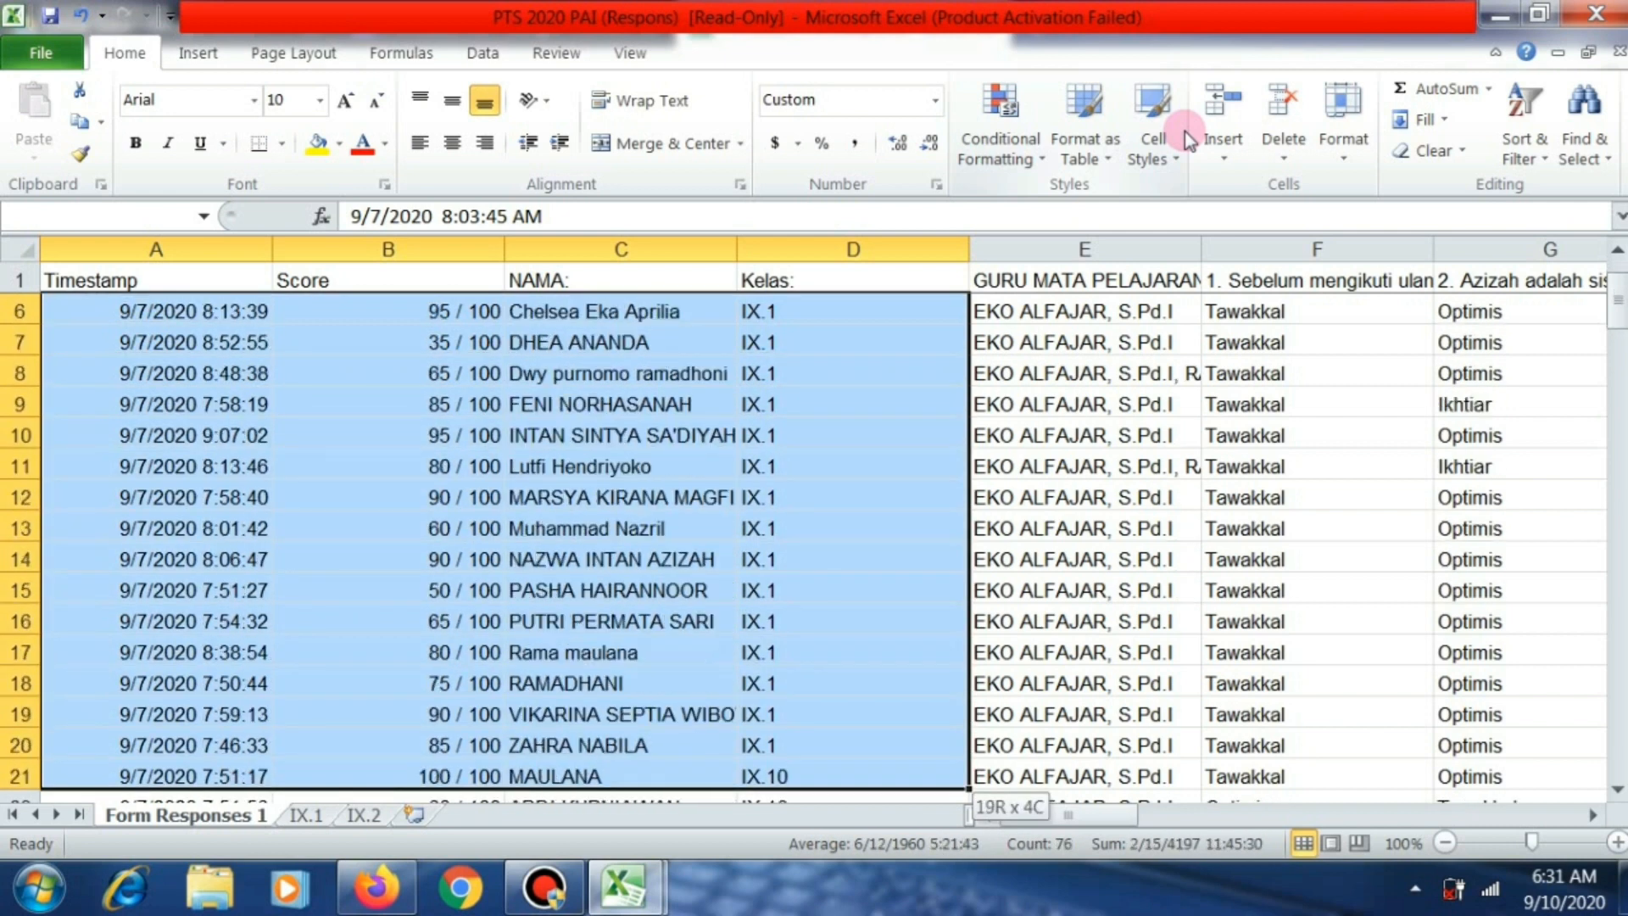
pyautogui.hotkey('shift', 'Up')
pyautogui.hotkey('shift', 'Up')
pyautogui.hotkey('shift', 'Up')
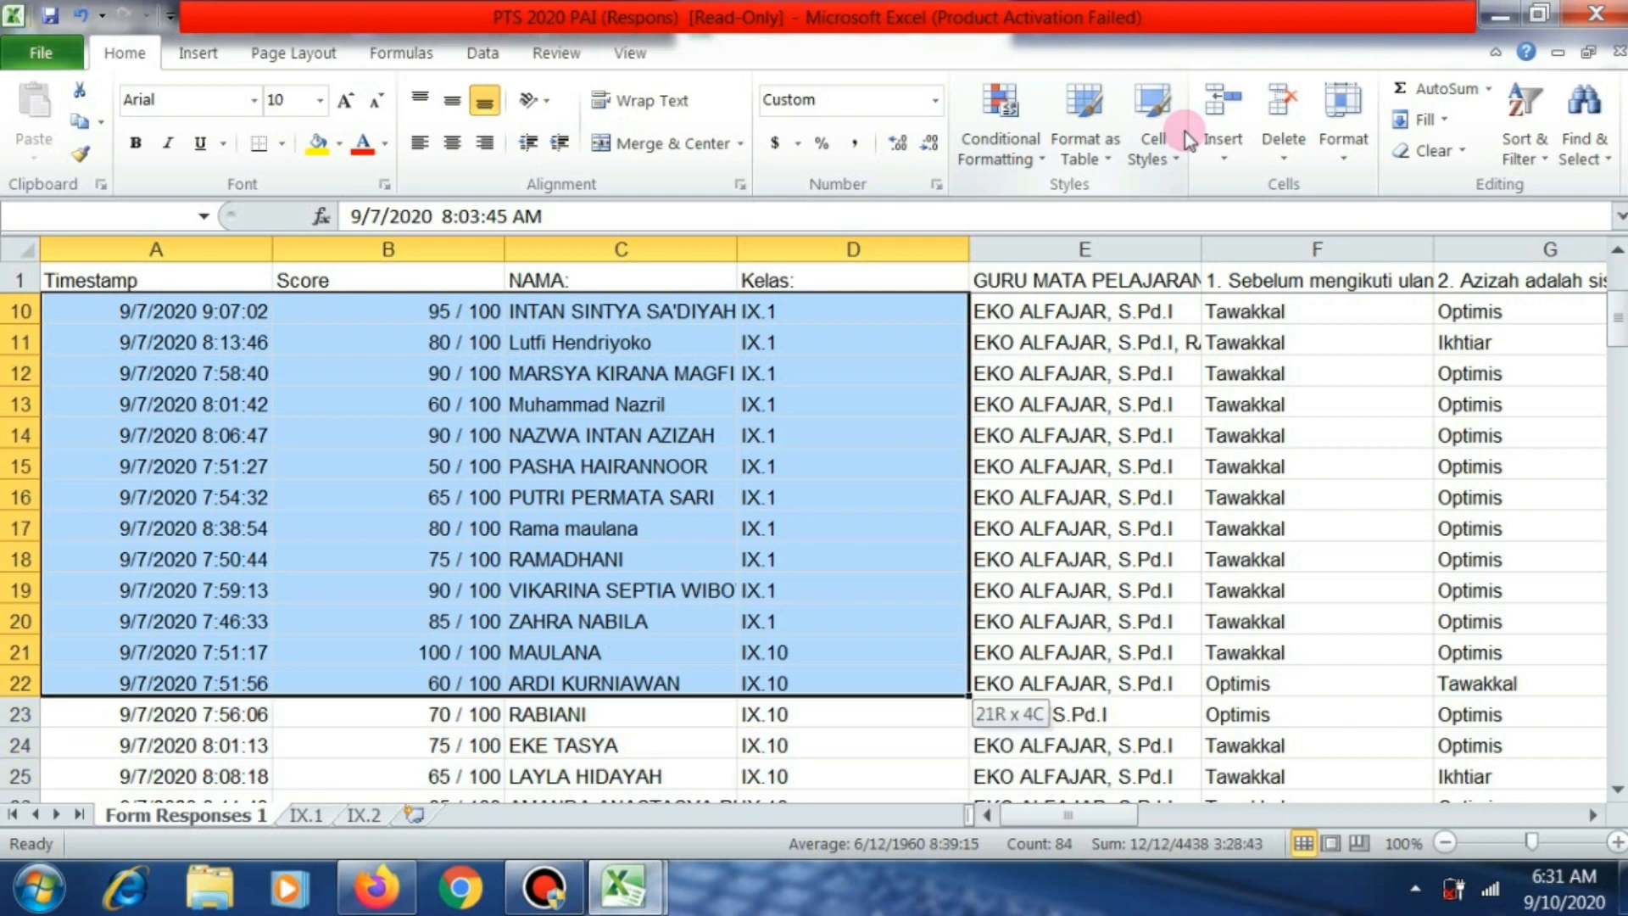
pyautogui.hotkey('shift', 'Up')
pyautogui.hotkey('shift', 'Up')
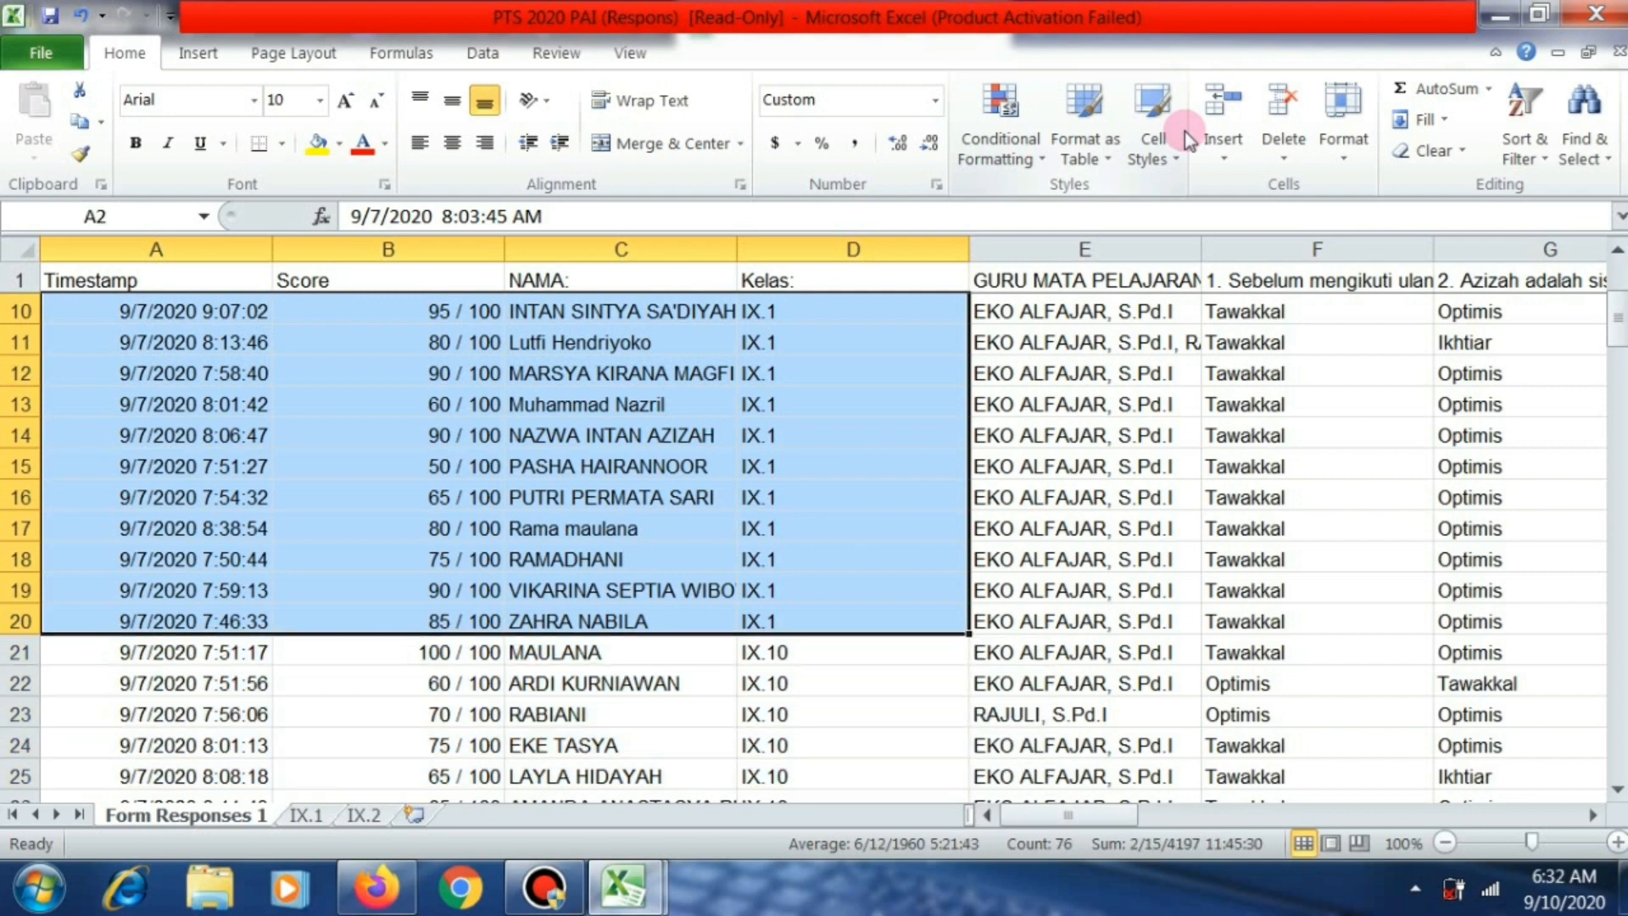
pyautogui.rightClick(654, 338)
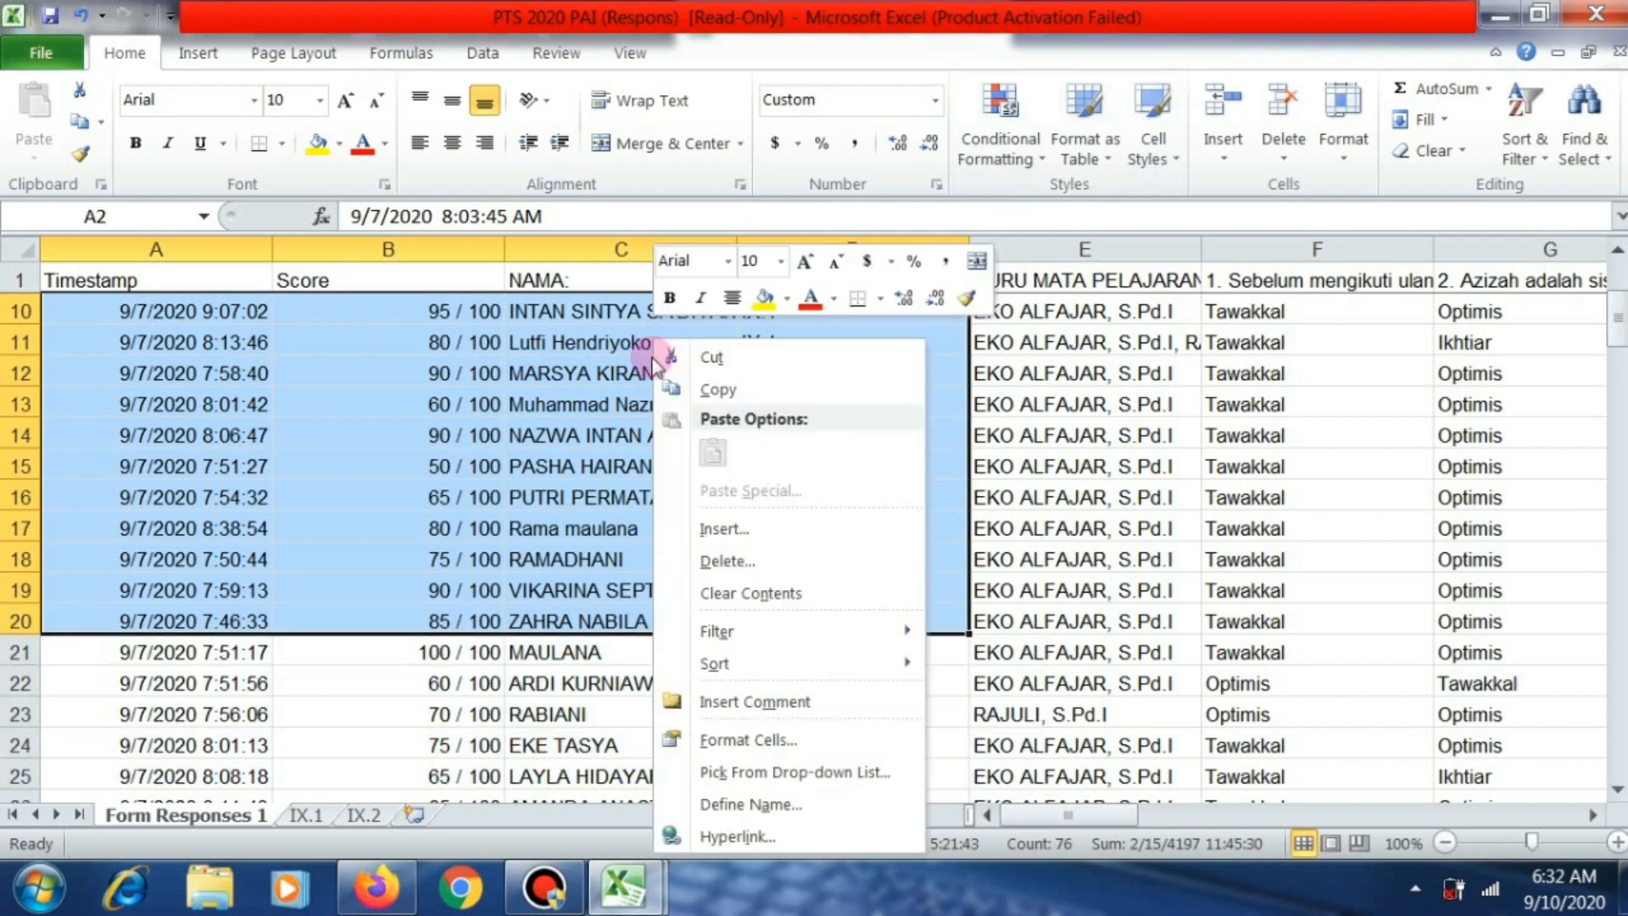
pyautogui.click(717, 390)
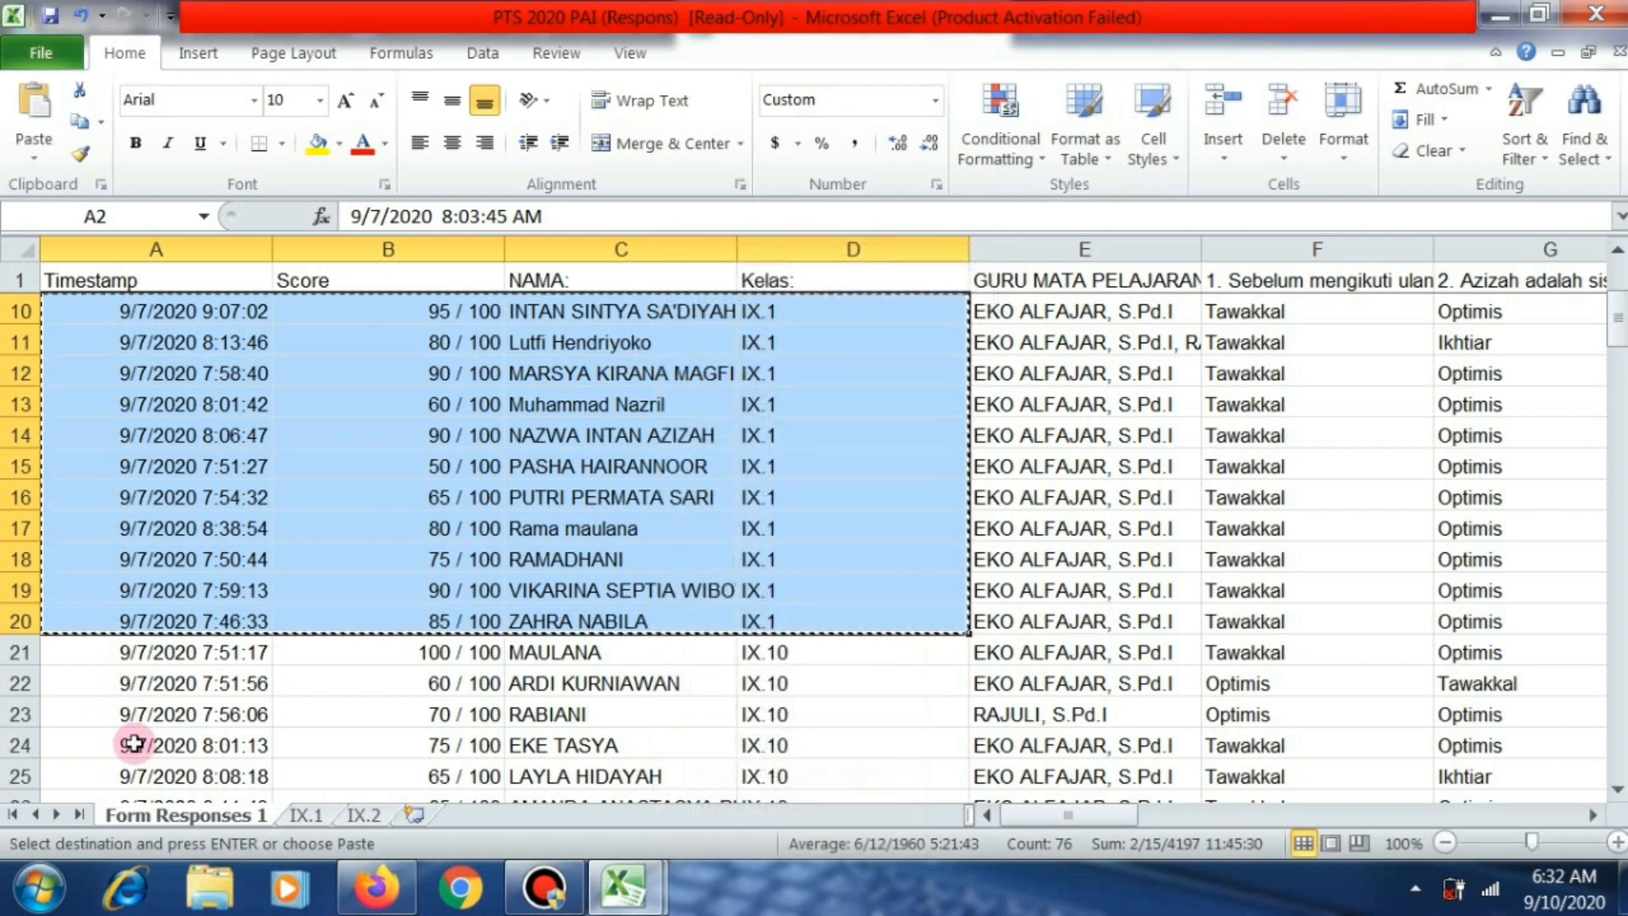
# Paste the copied rows into the IX.1 sheet starting at B2 and widen column B to fit the timestamps.
pyautogui.click(304, 815)
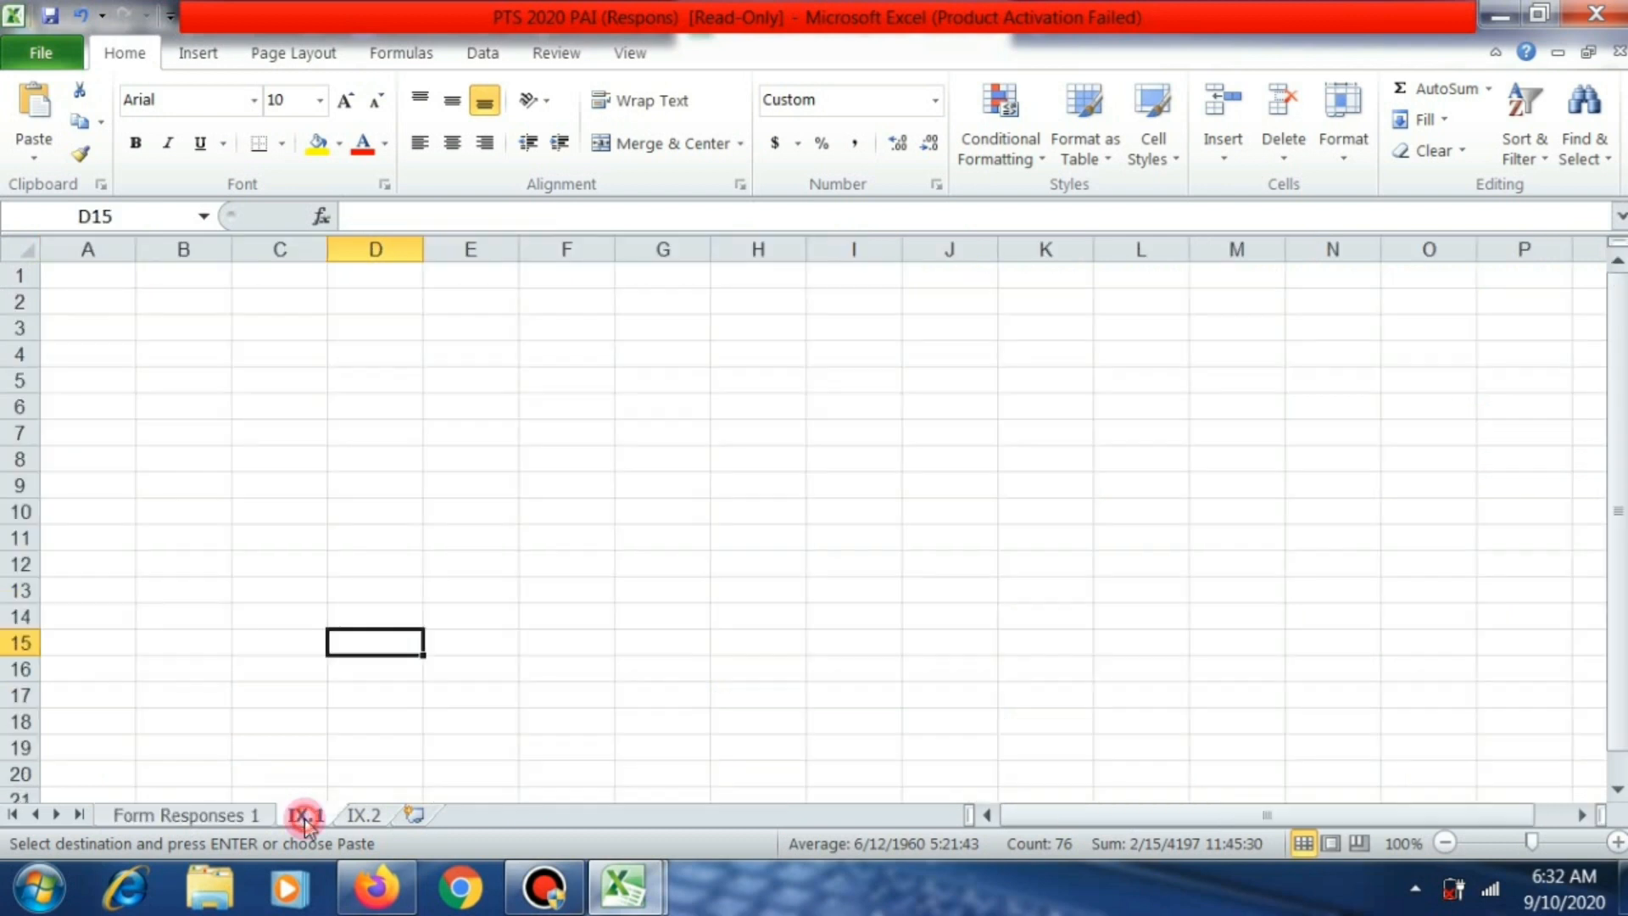
pyautogui.click(80, 304)
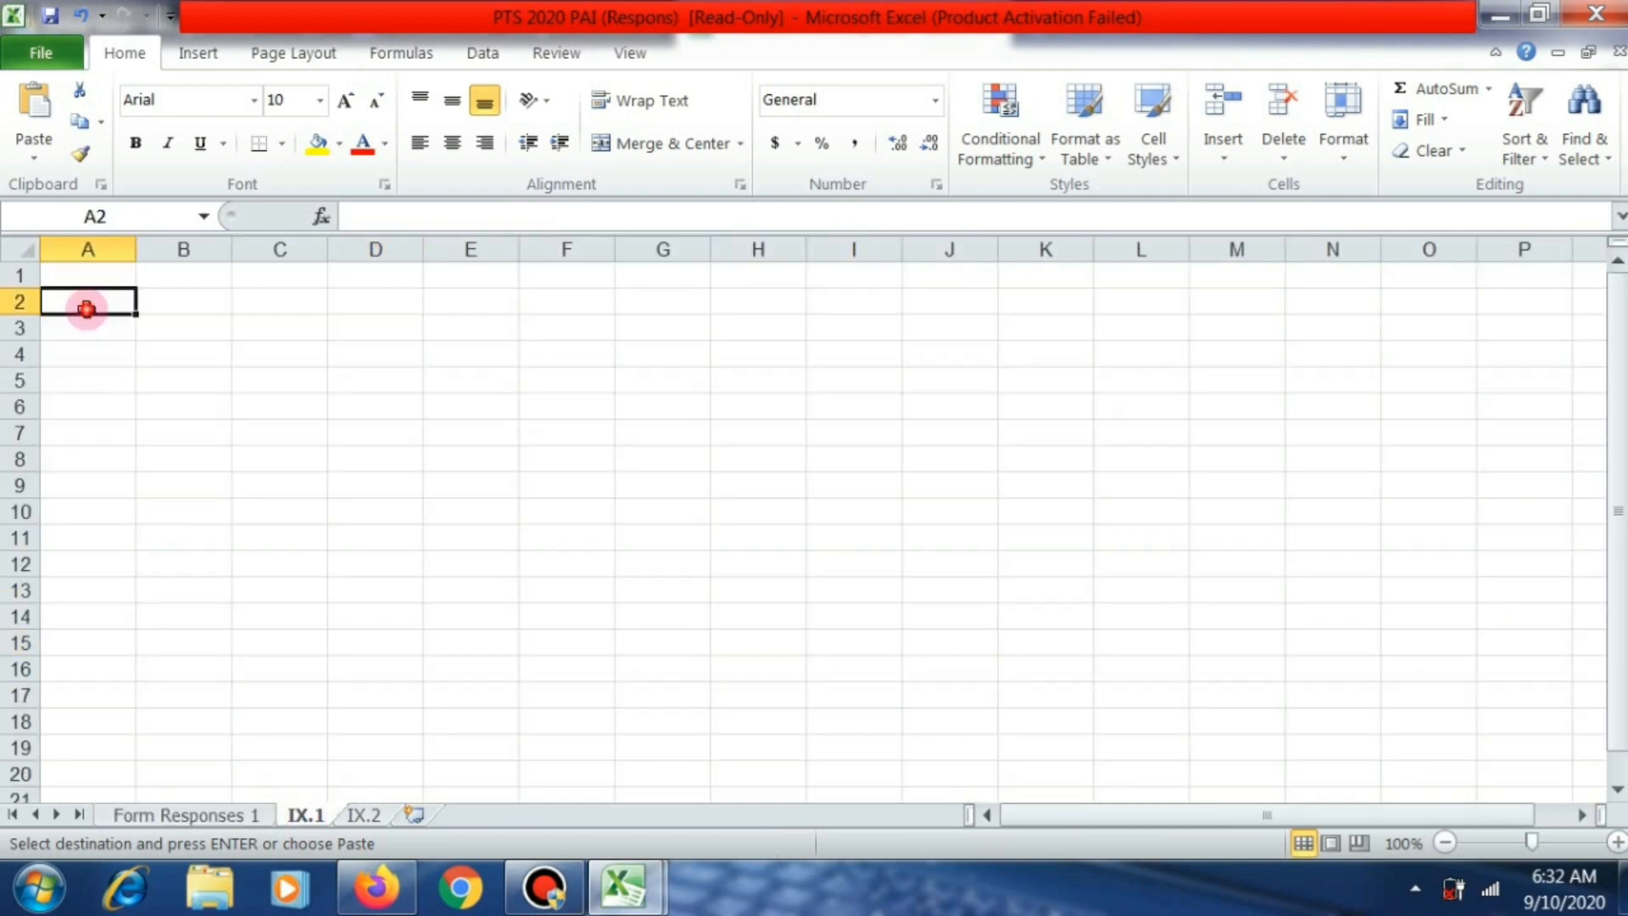
pyautogui.click(178, 309)
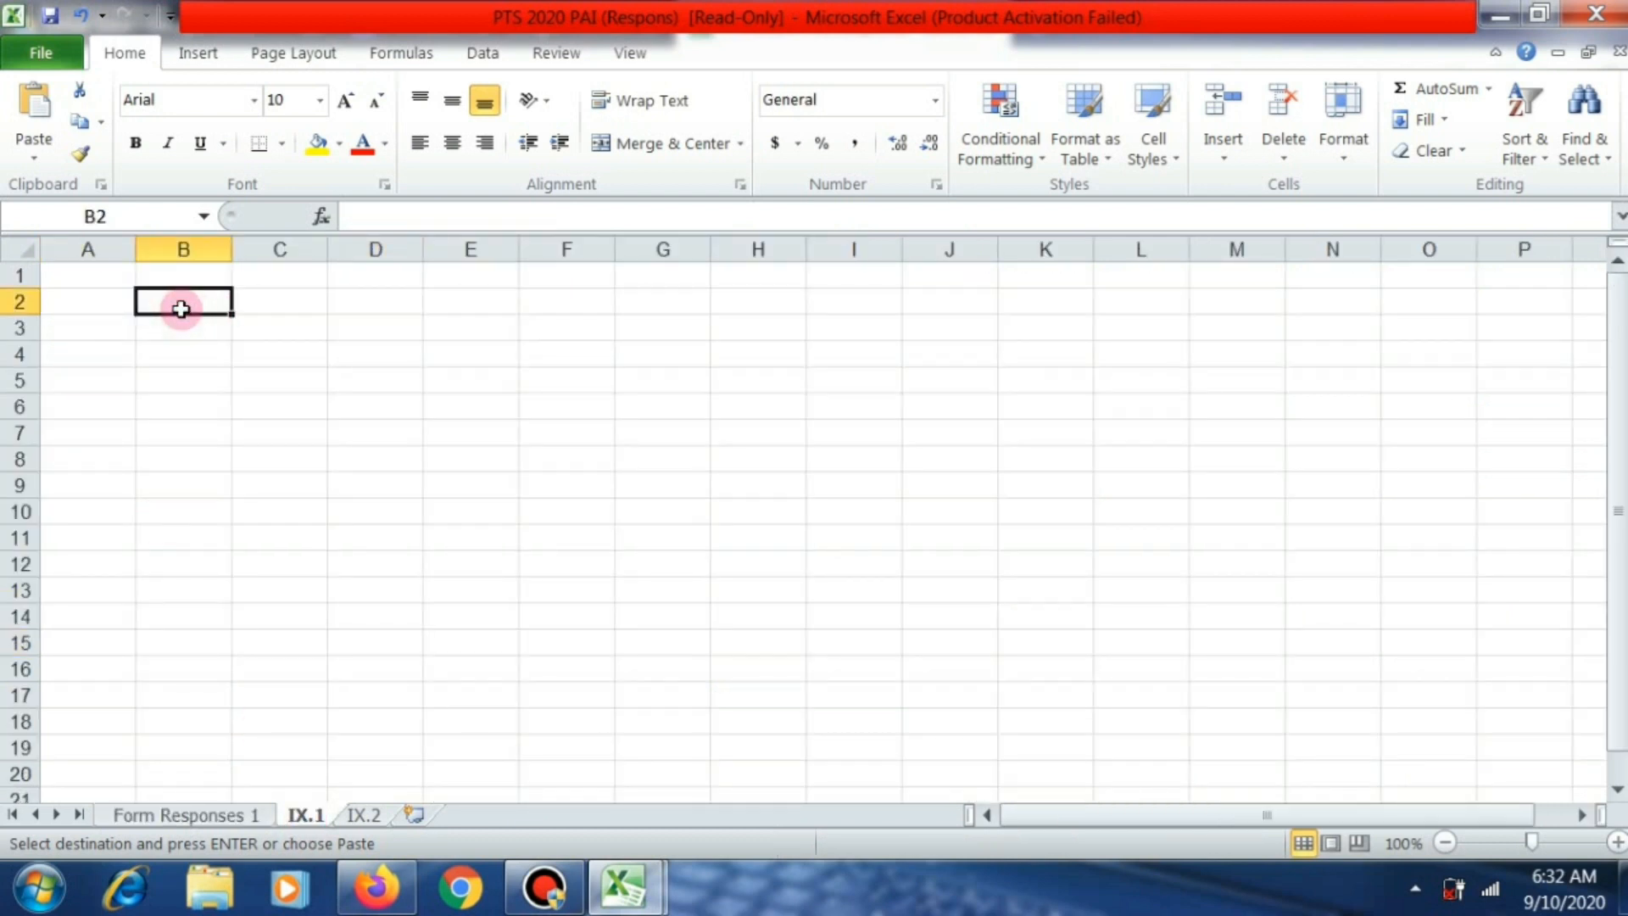
pyautogui.hotkey('ctrl', 'v')
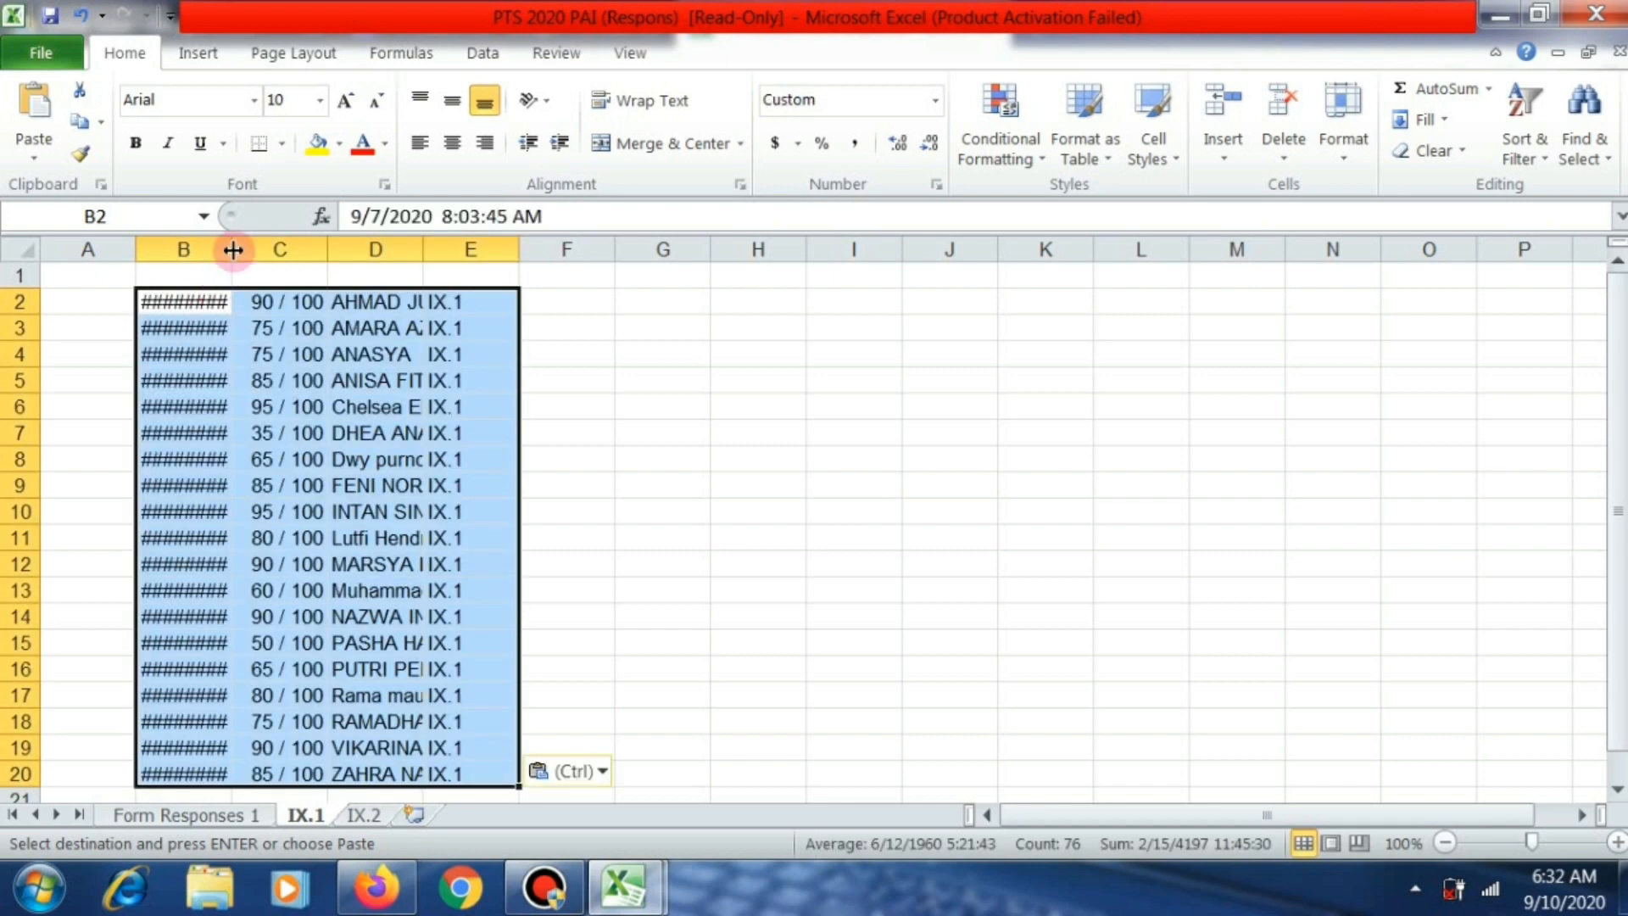
pyautogui.moveTo(231, 248); pyautogui.dragTo(356, 249)
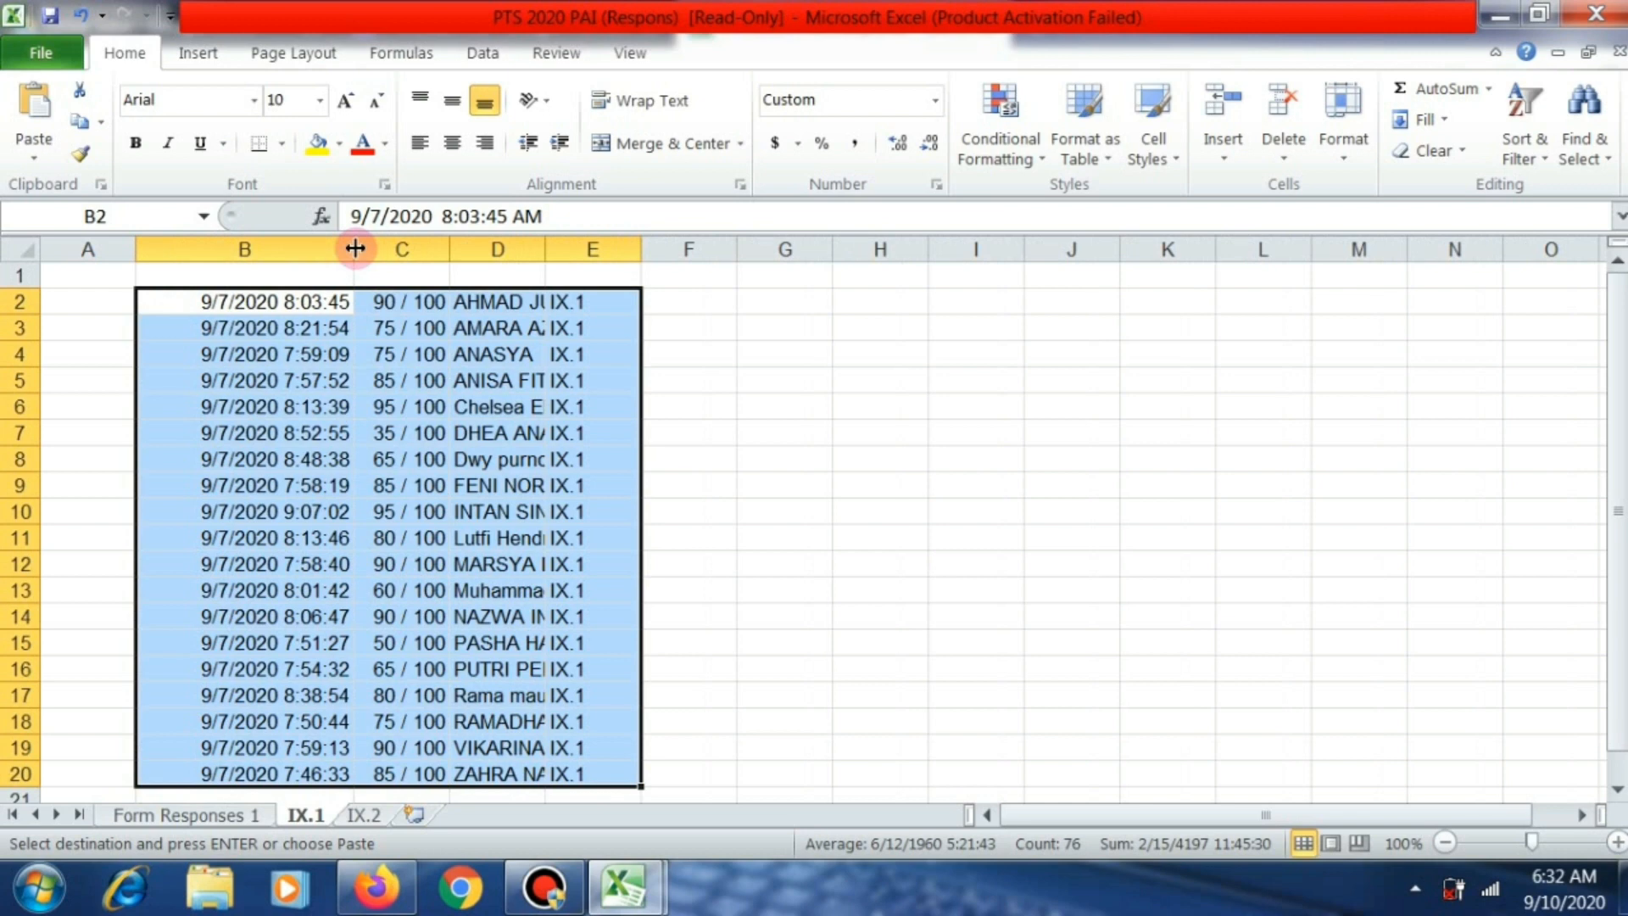
# Enter the headers NO, TIME, SKOR, NAMA and KELAS in cells A1:E1 of the IX.1 sheet.
pyautogui.click(286, 273)
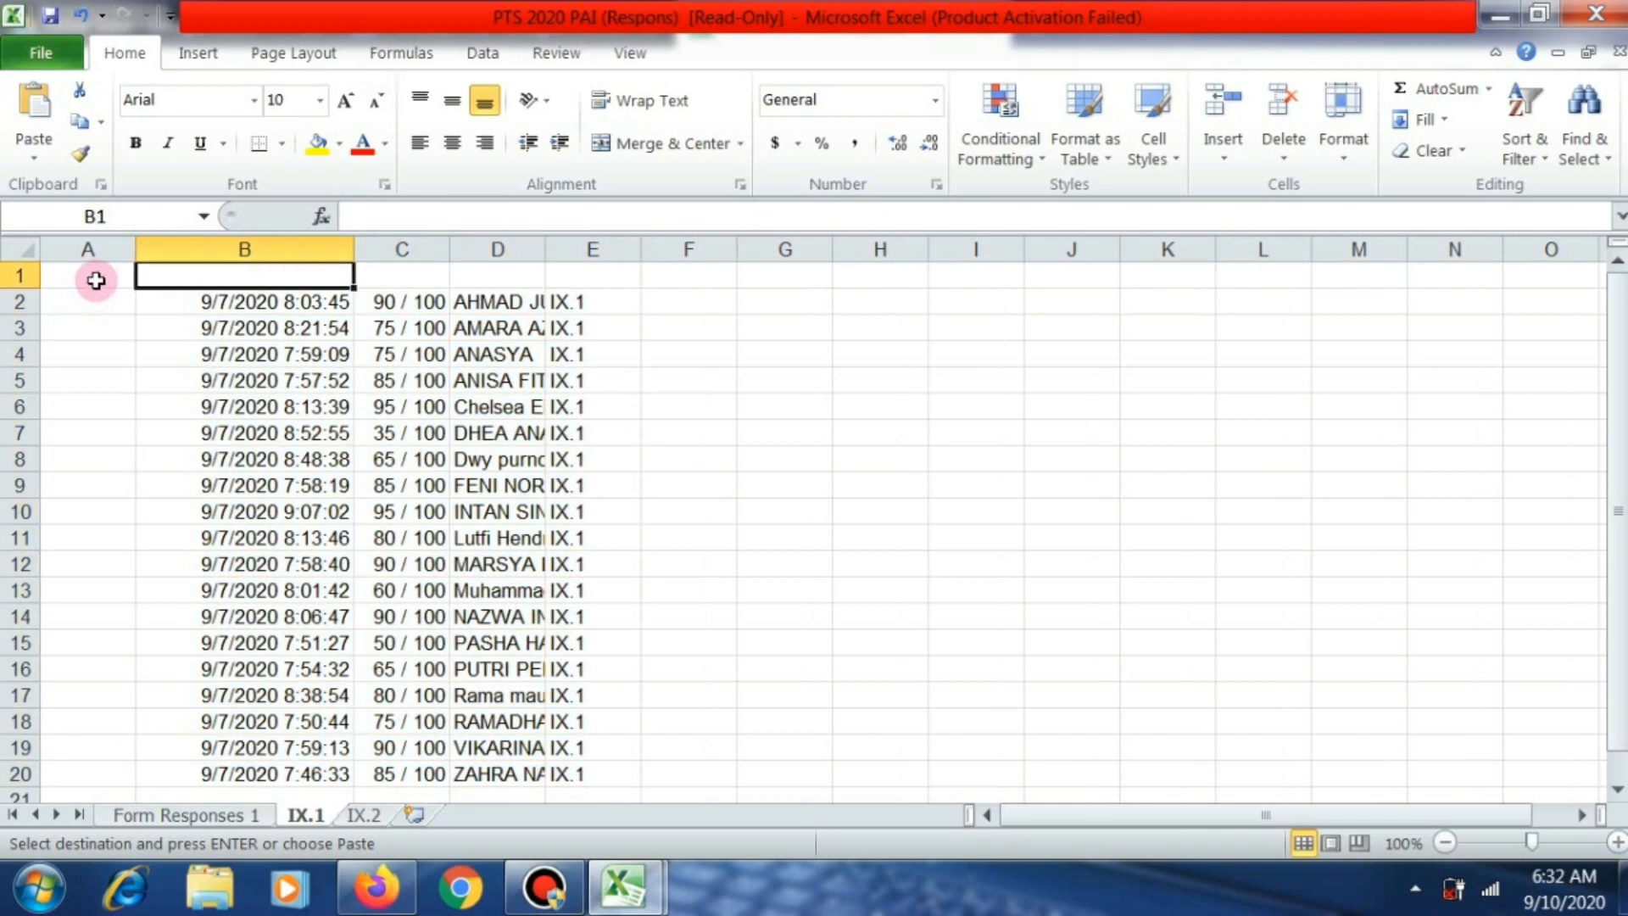
pyautogui.click(98, 279)
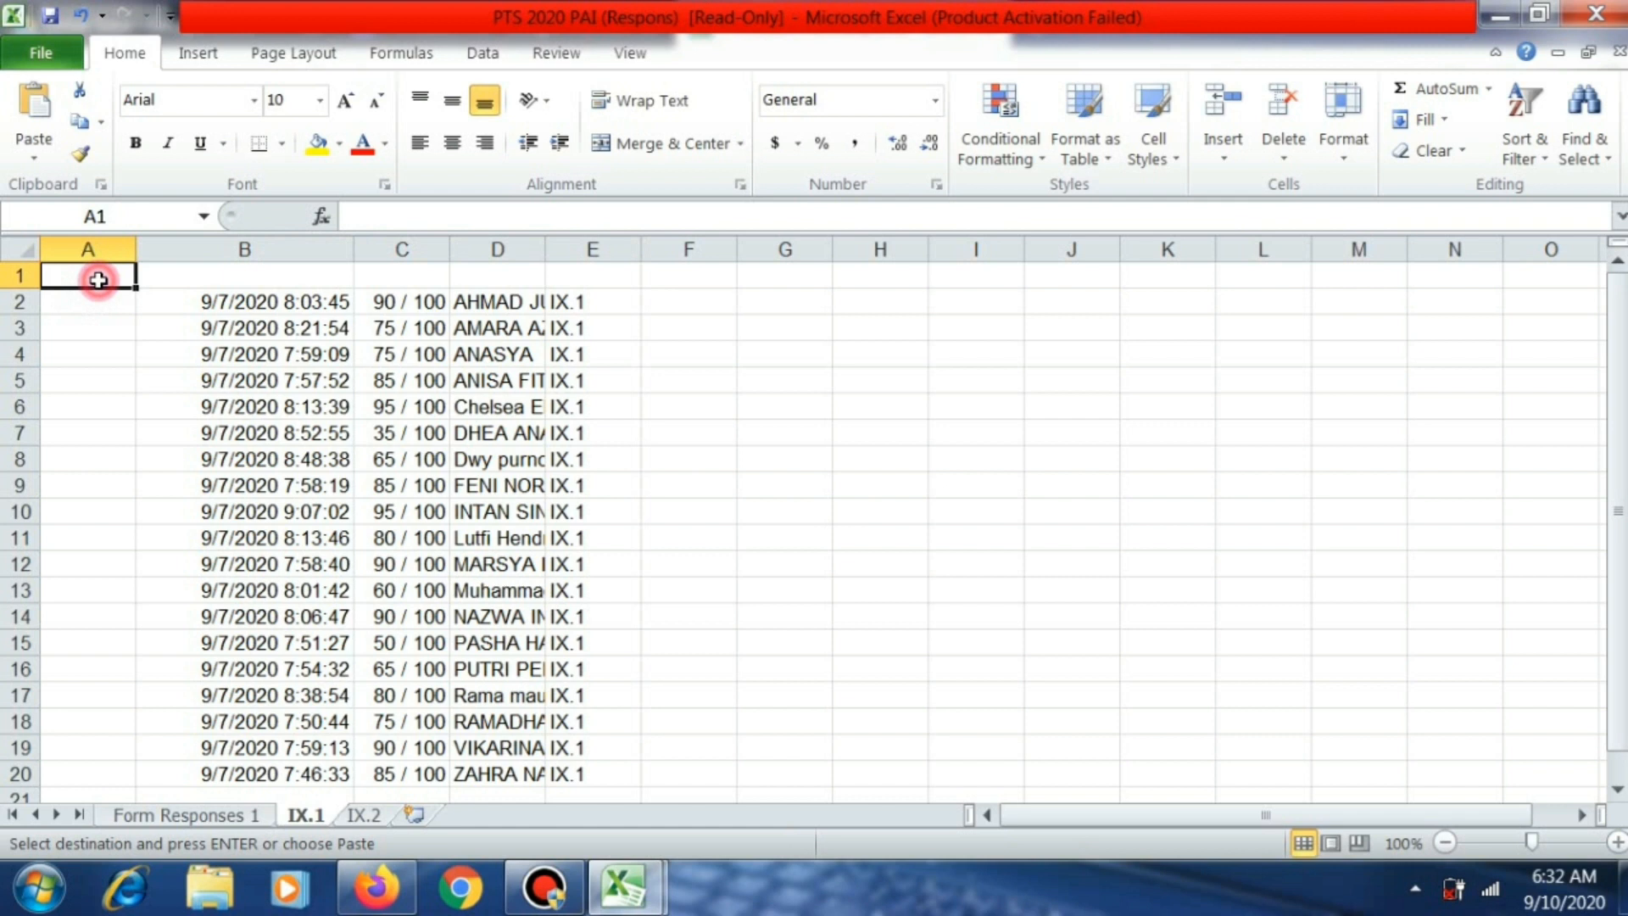
pyautogui.write('NO')
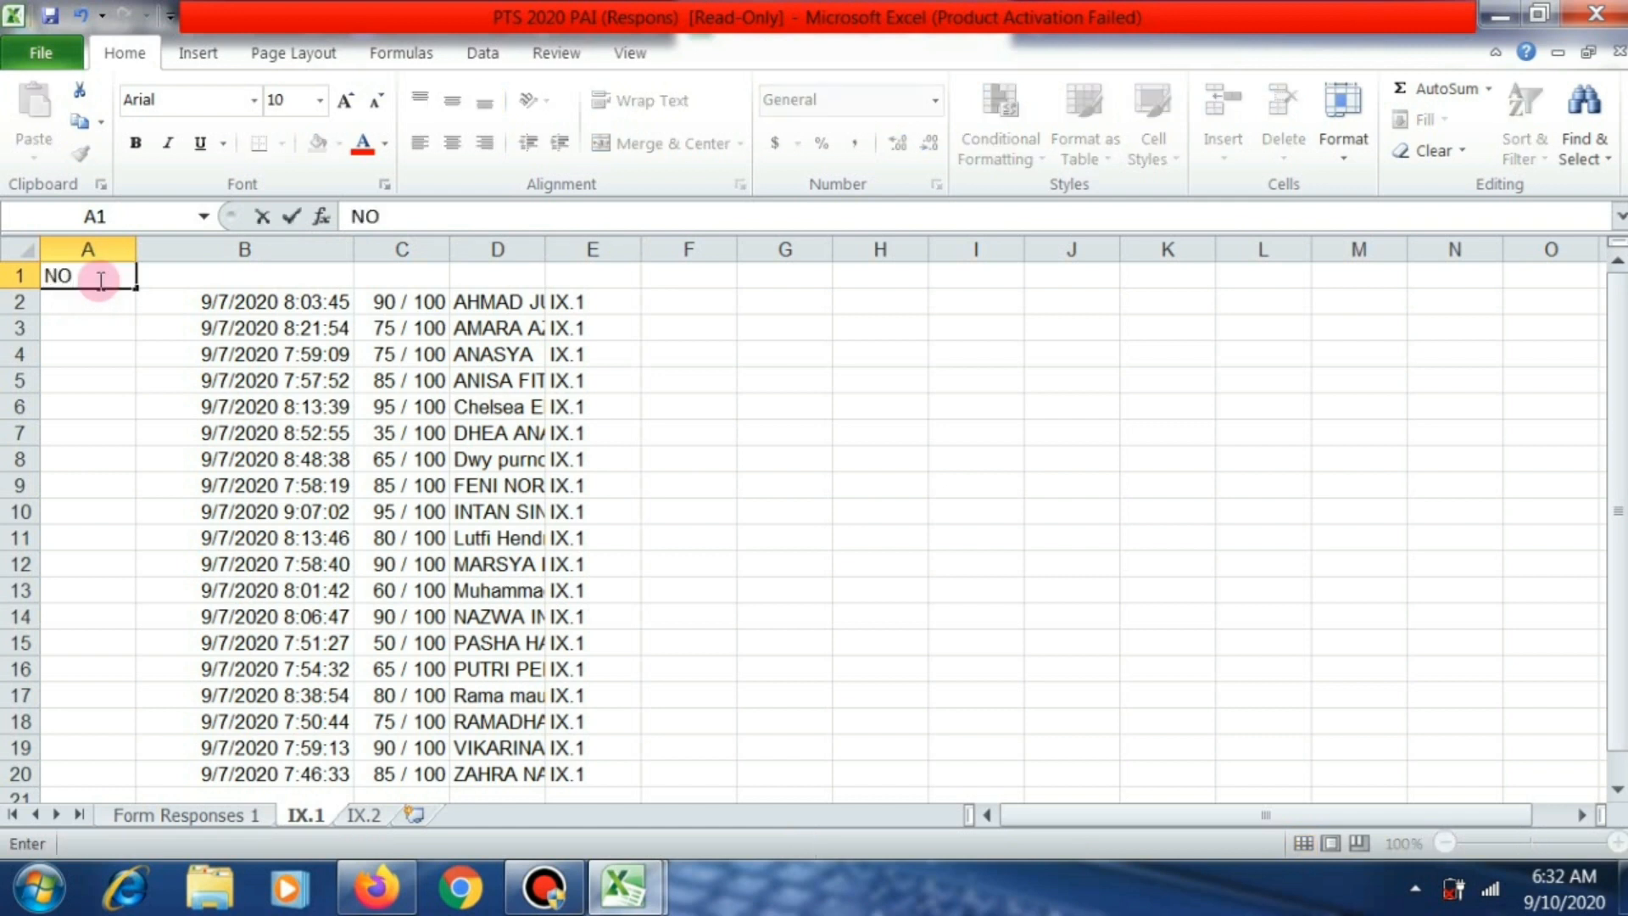
pyautogui.press('Tab')
pyautogui.write('T')
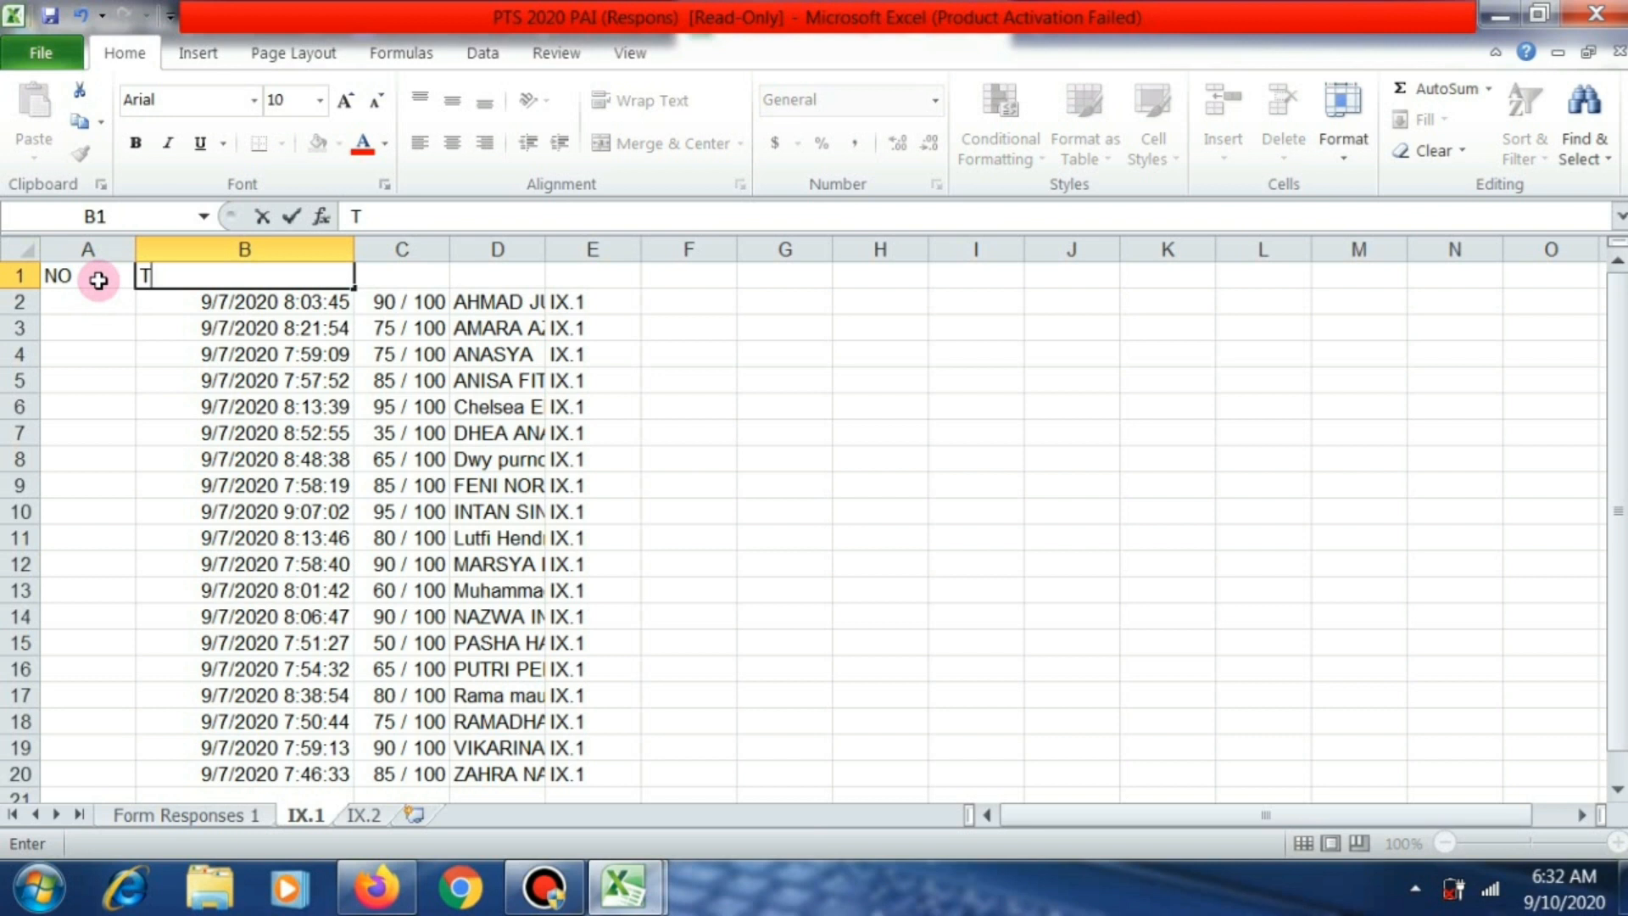
pyautogui.write('IME')
pyautogui.press('Tab')
pyautogui.write('S')
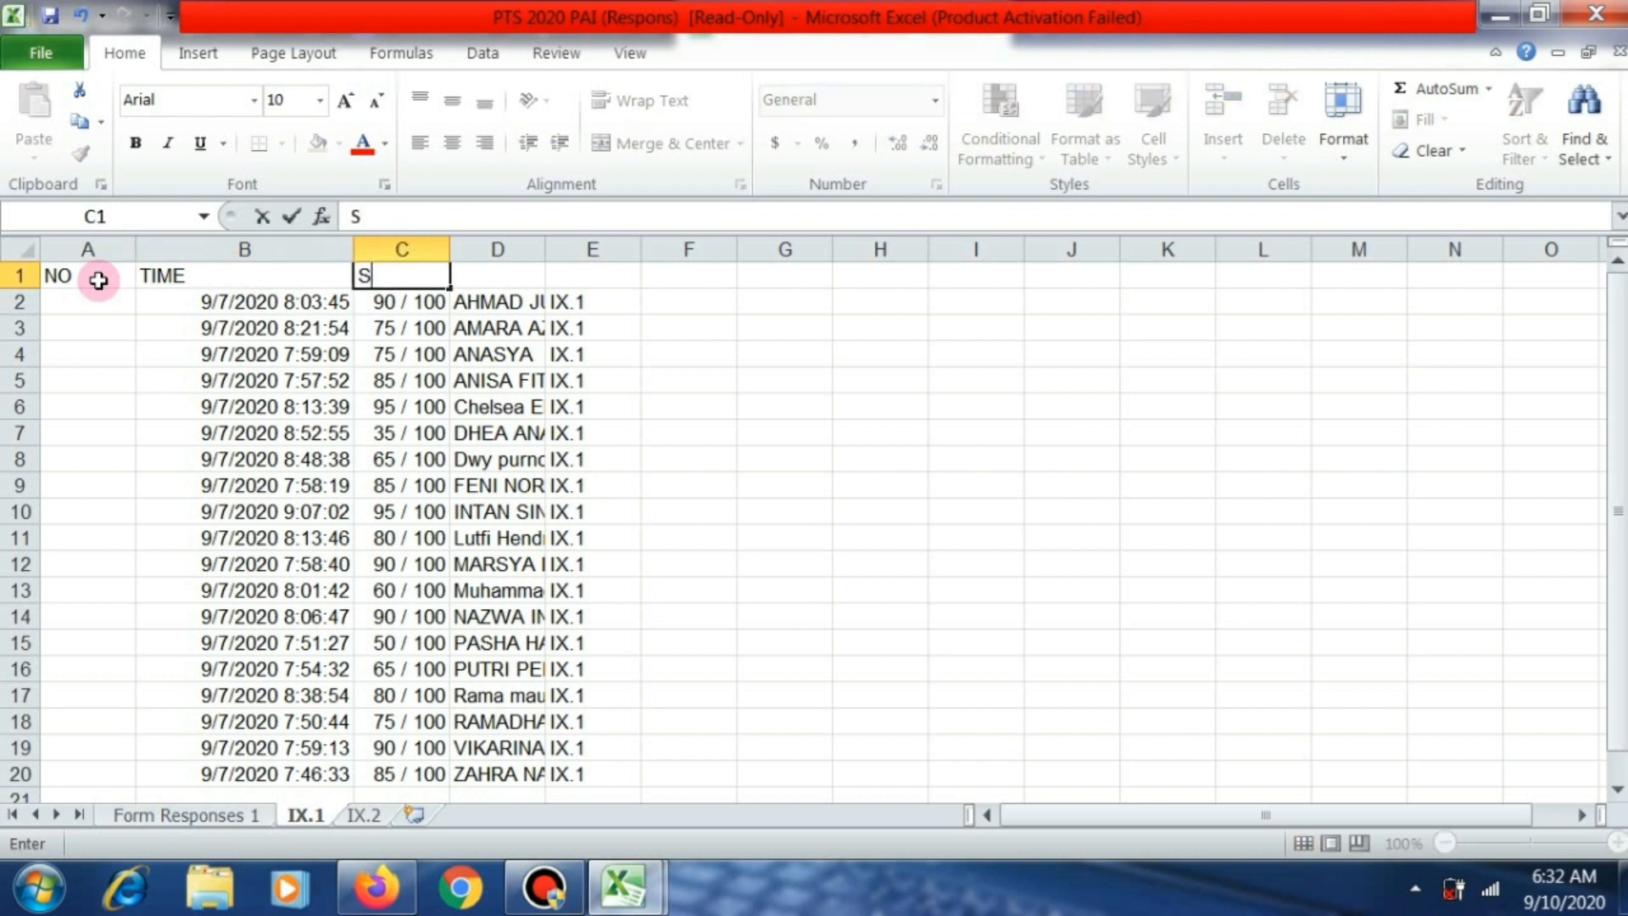
pyautogui.write('KOR')
pyautogui.press('Tab')
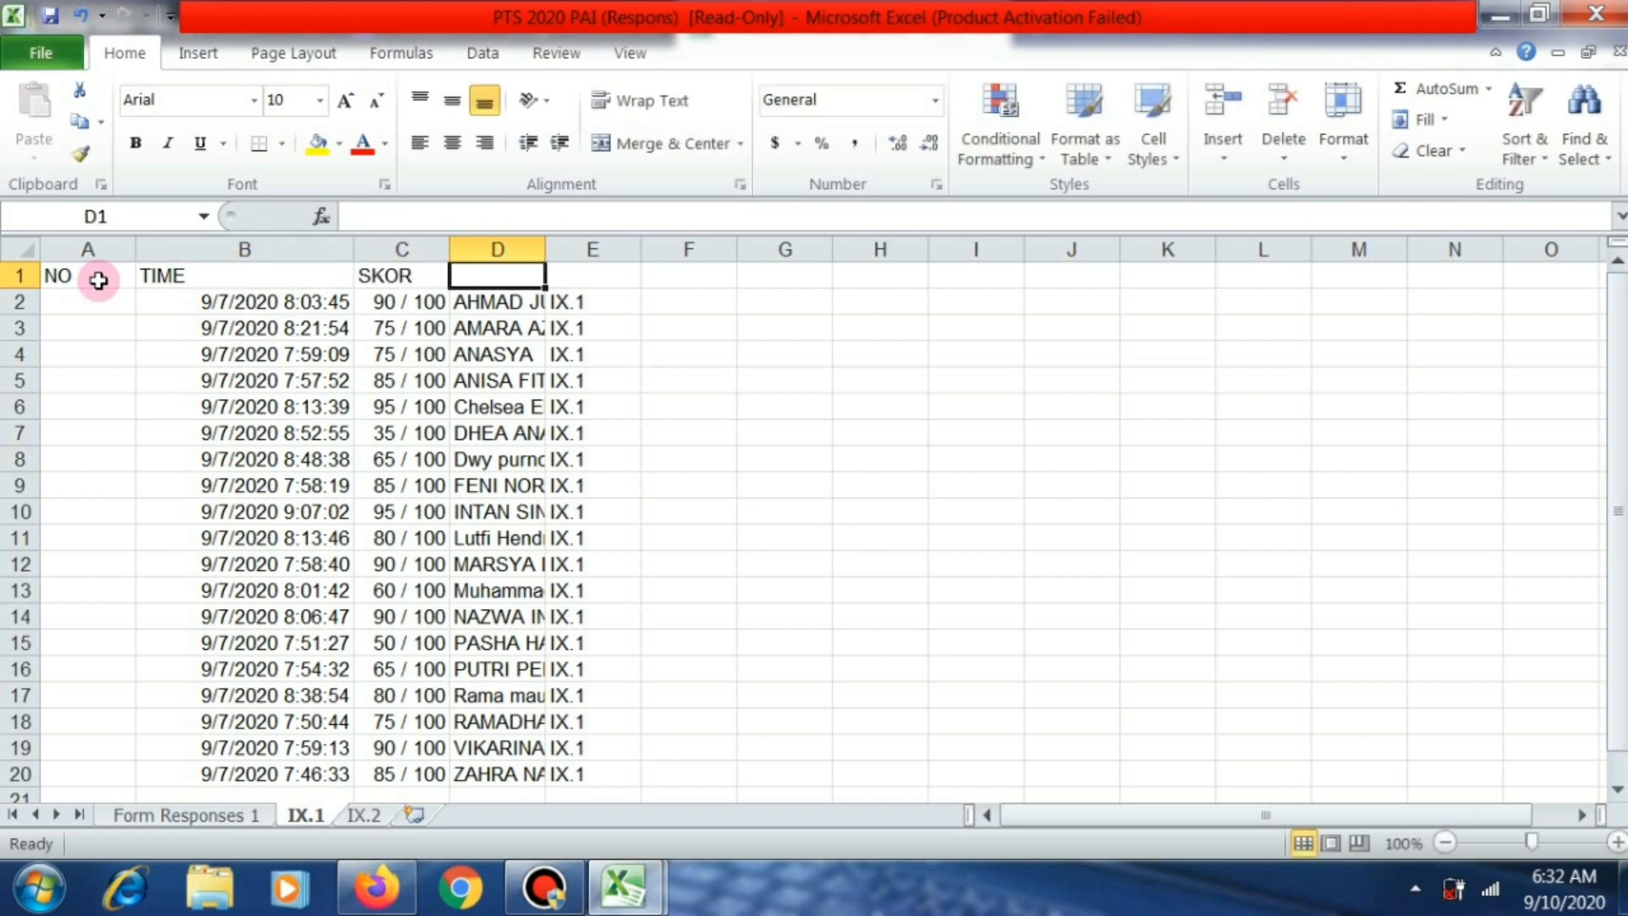
pyautogui.write('NAMA')
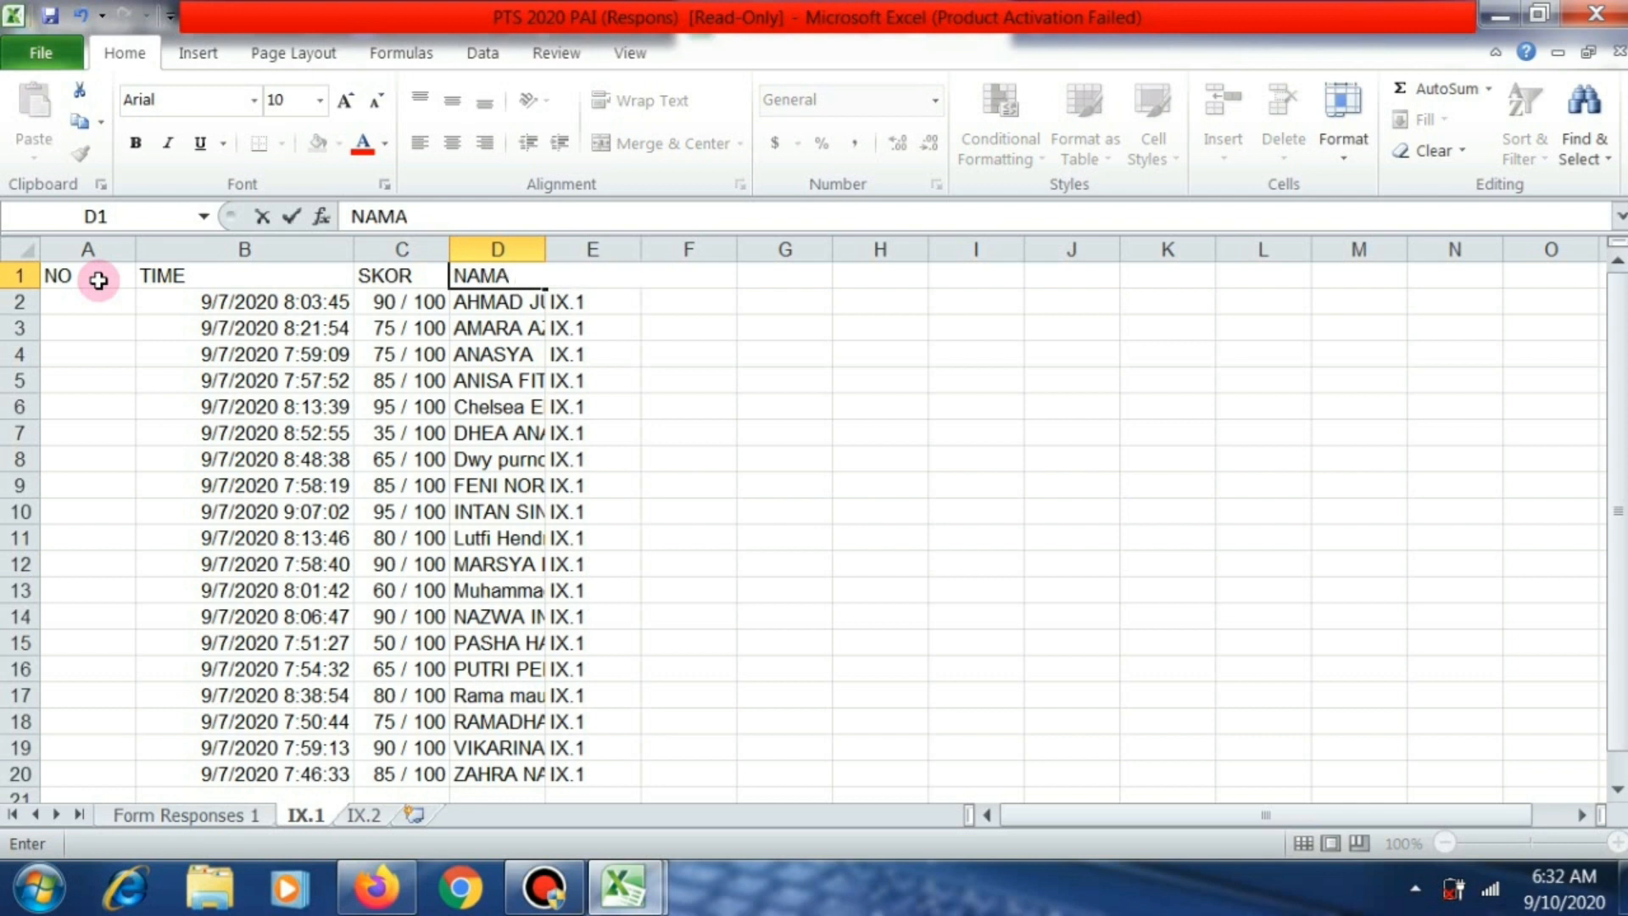
pyautogui.press('Tab')
pyautogui.write('KELAS')
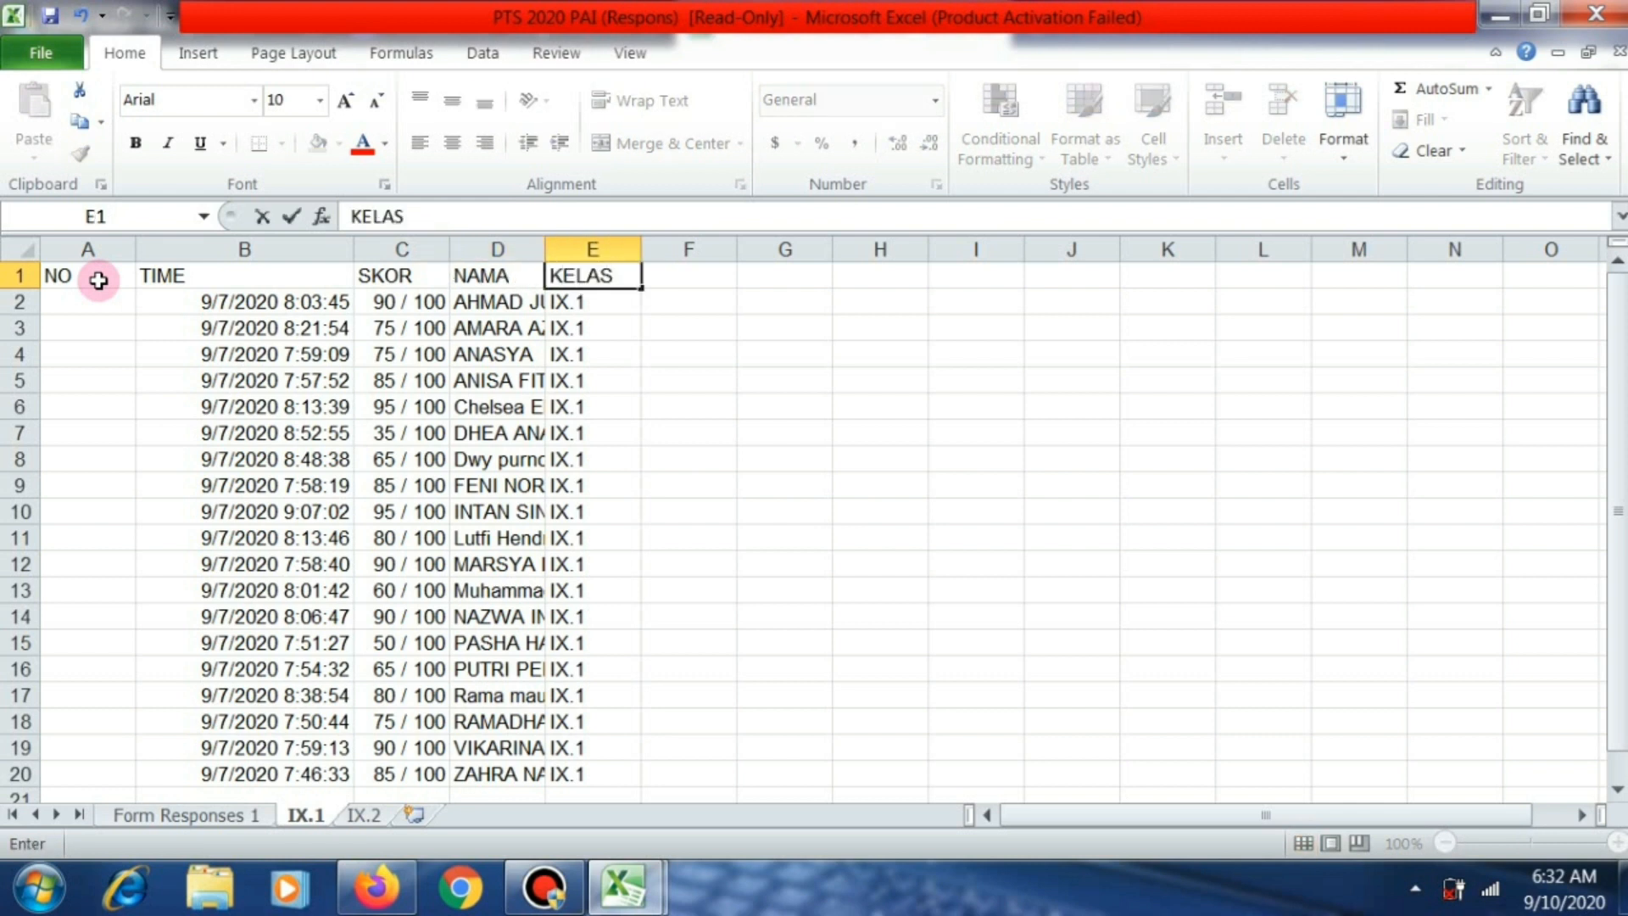
pyautogui.press('Return')
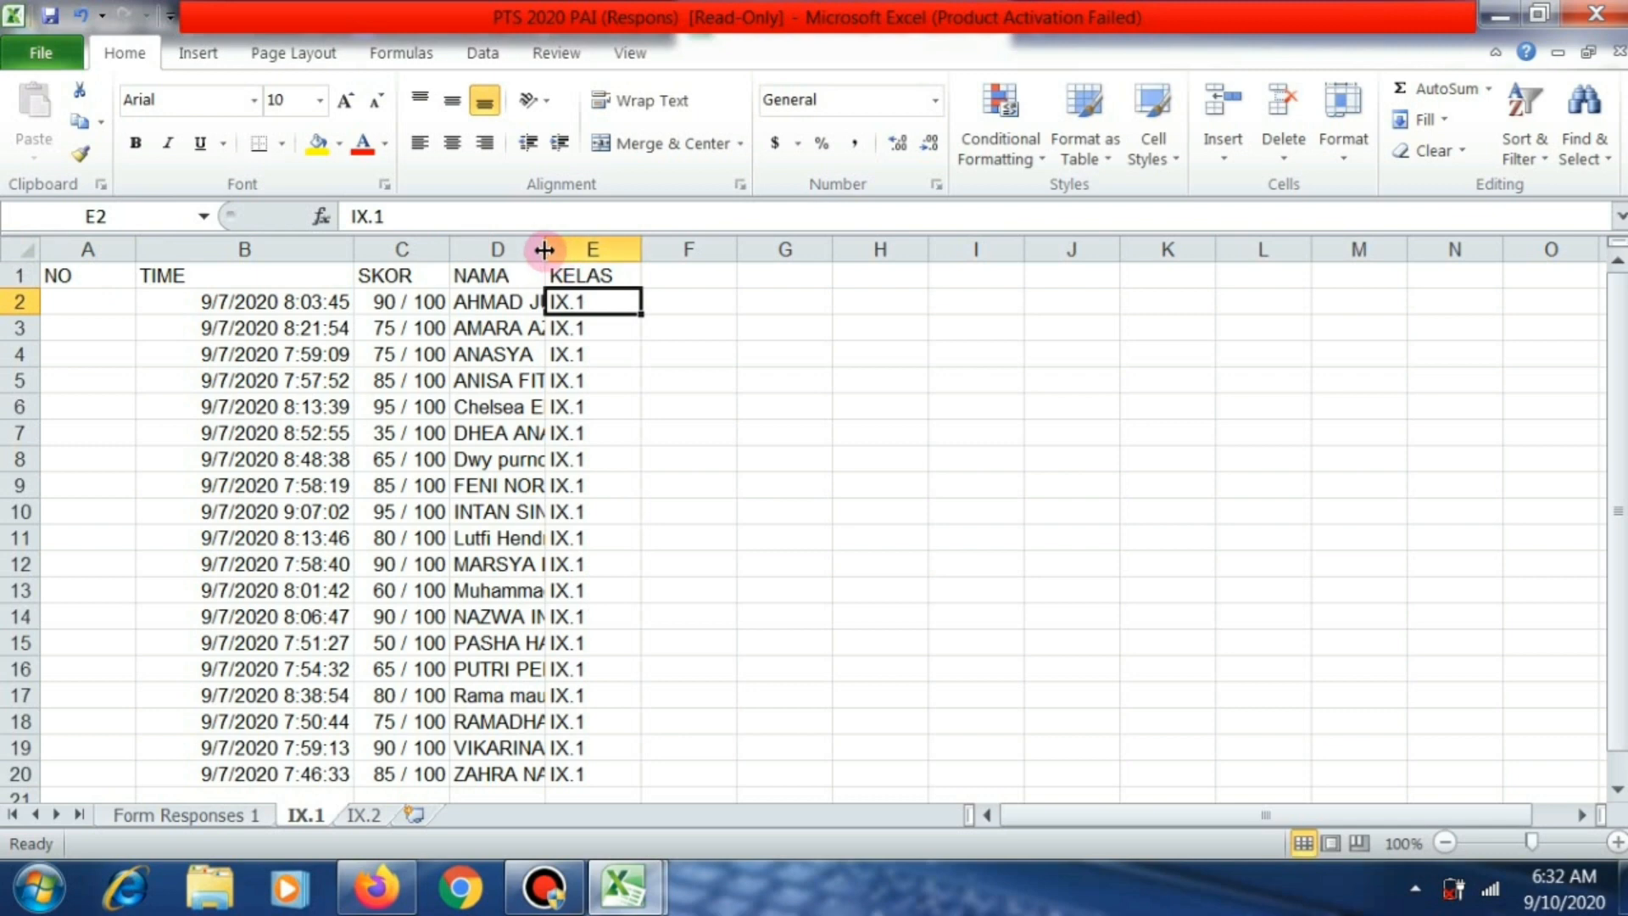
# Widen column D of the IX.1 sheet to fit the full names and narrow the NO column.
pyautogui.moveTo(547, 252); pyautogui.dragTo(743, 245)
pyautogui.click(709, 401)
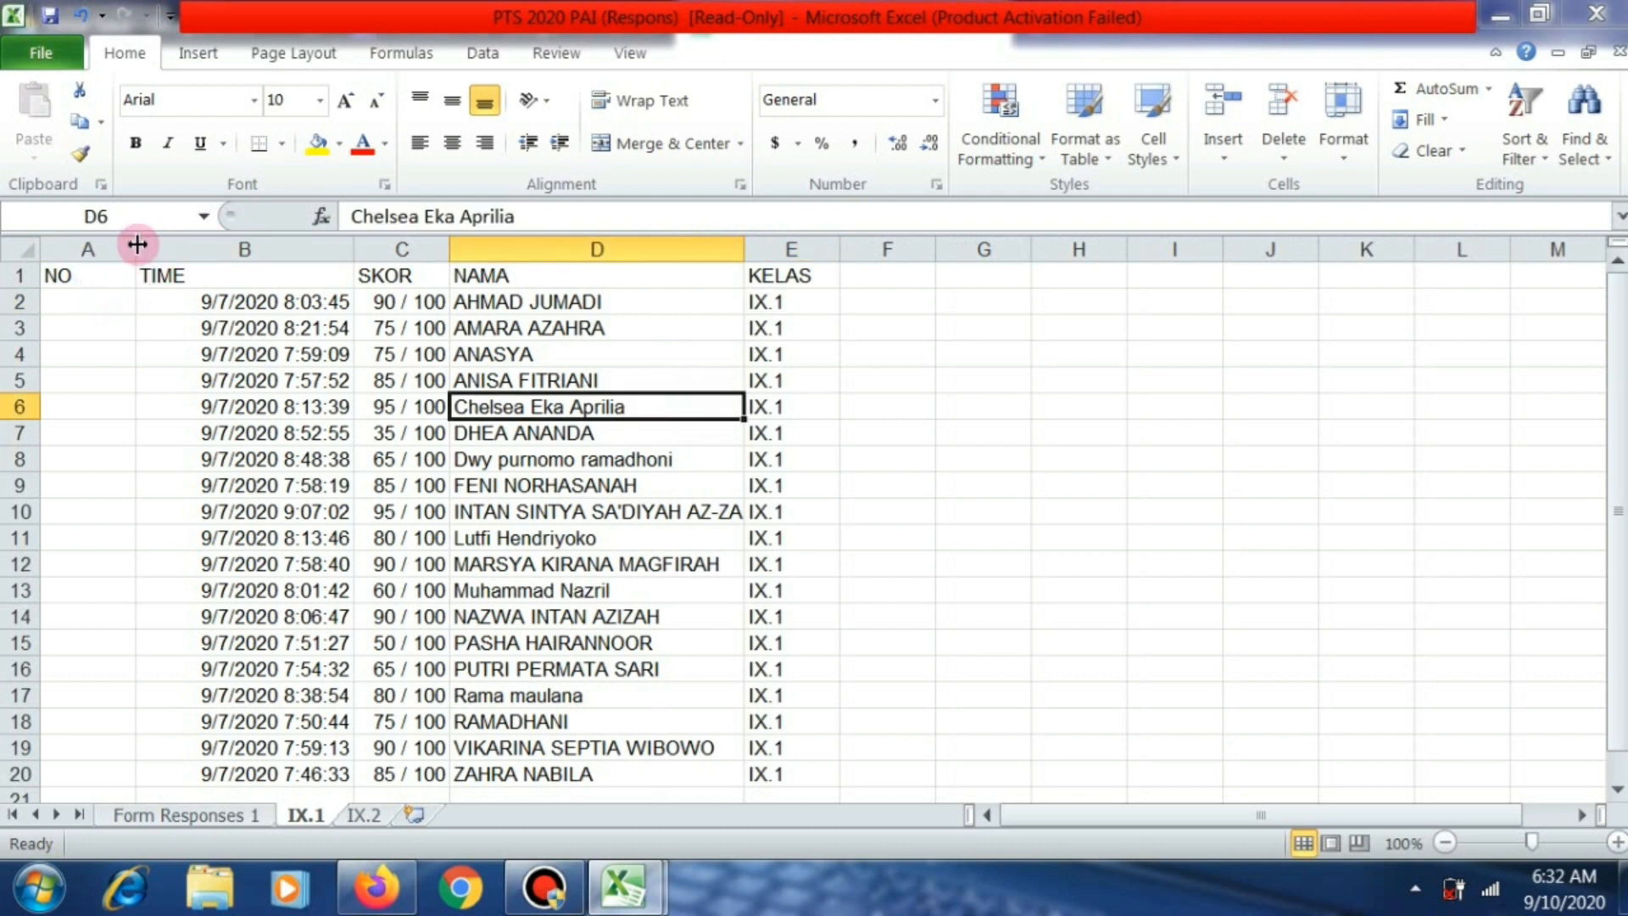
pyautogui.moveTo(137, 245); pyautogui.dragTo(106, 245)
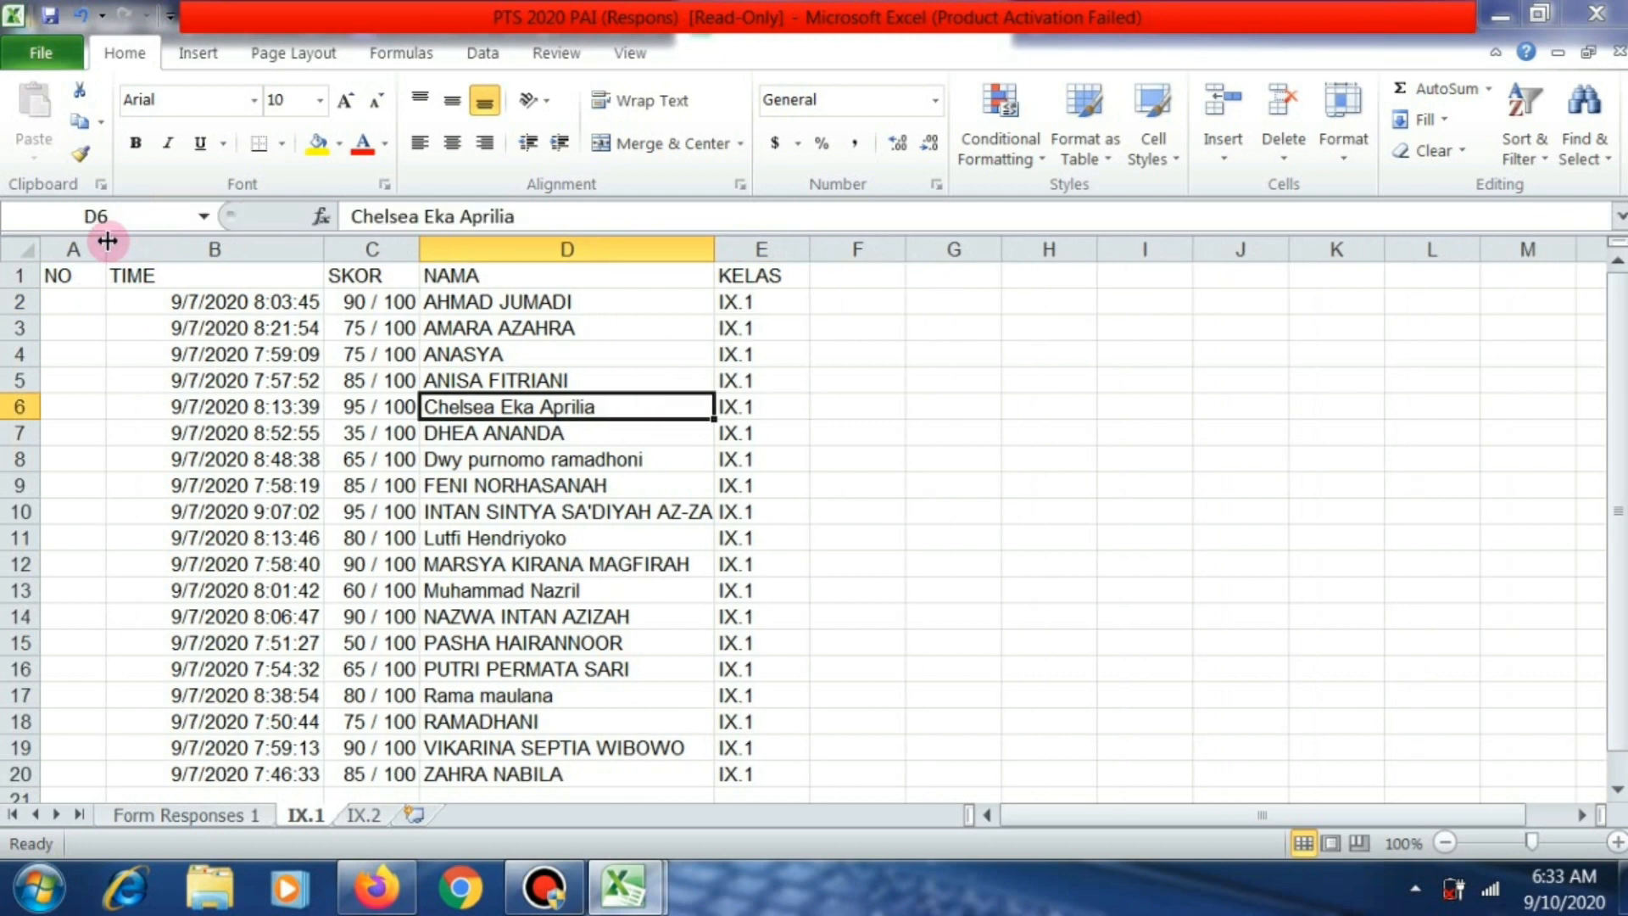
# Apply All Borders to the table range A1:E20 on the IX.1 sheet.
pyautogui.click(63, 277)
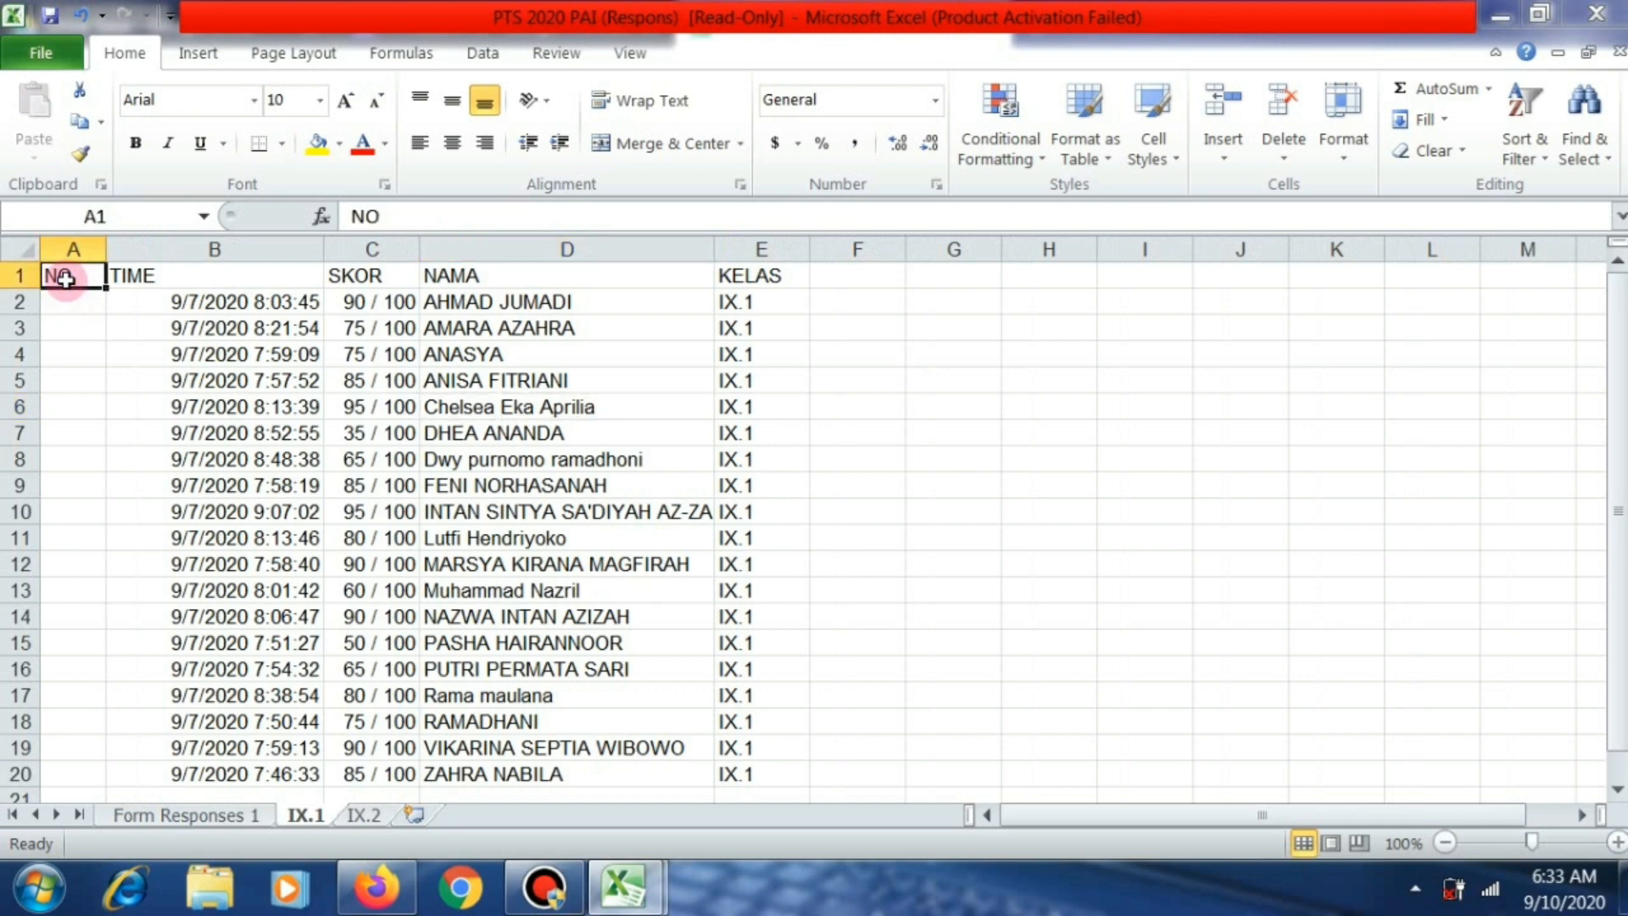
pyautogui.hotkey('shift', 'Right')
pyautogui.hotkey('shift', 'Right')
pyautogui.hotkey('shift', 'Right')
pyautogui.hotkey('shift', 'Right')
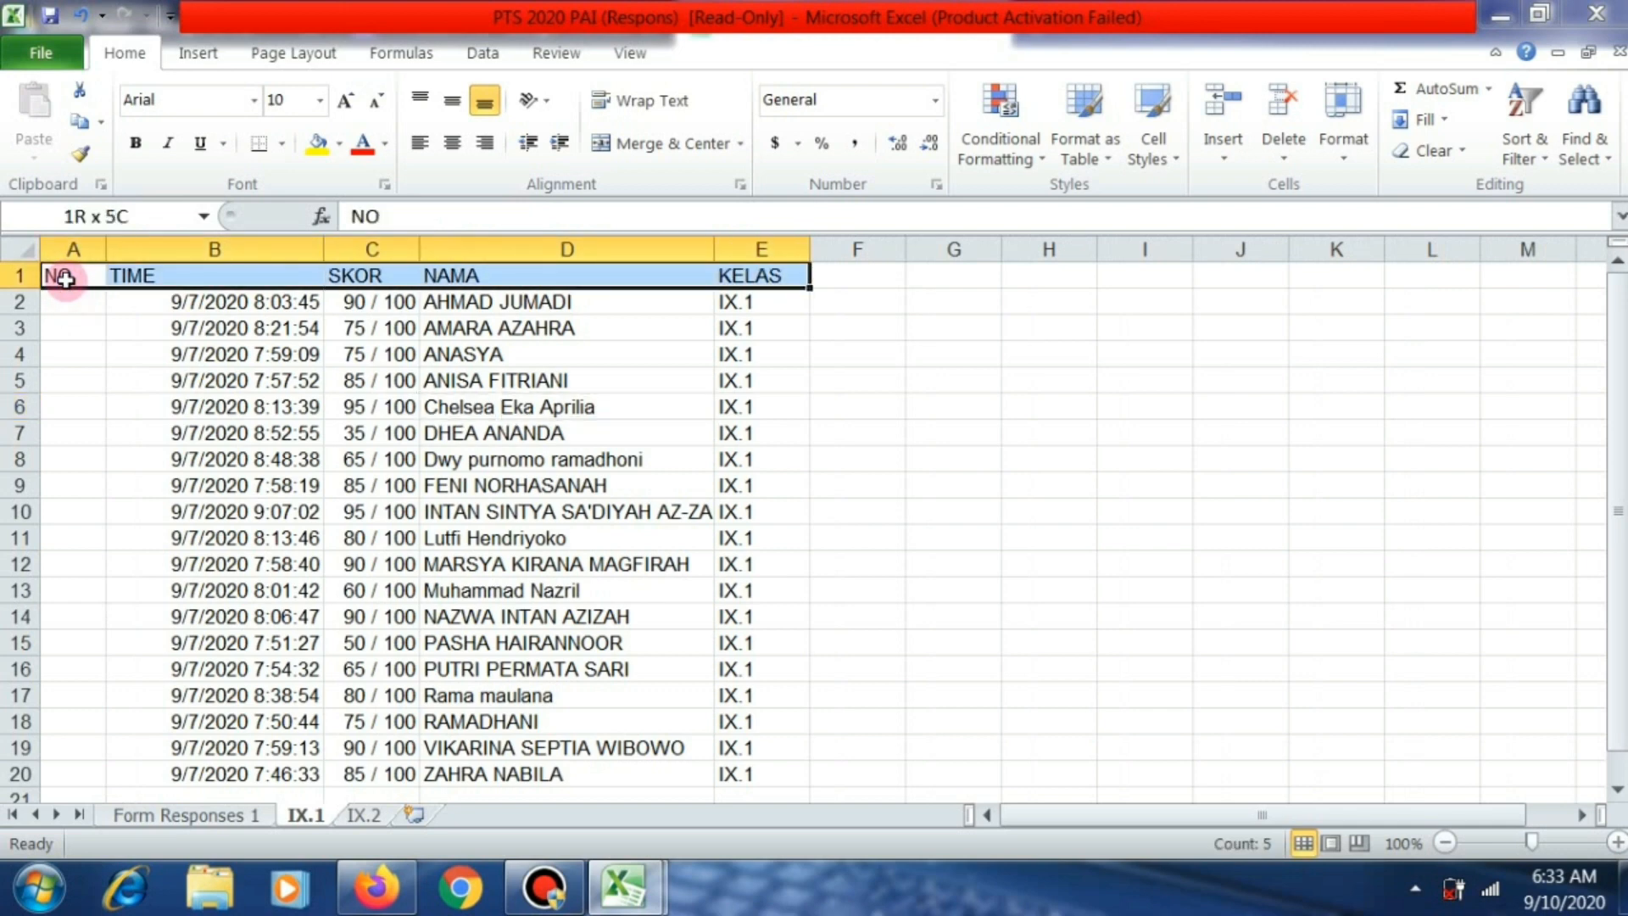
pyautogui.hotkey('shift', 'Down')
pyautogui.hotkey('shift', 'Down')
pyautogui.hotkey('shift', 'Down')
pyautogui.hotkey('shift', 'Down')
pyautogui.hotkey('shift', 'Down')
pyautogui.hotkey('shift', 'Down')
pyautogui.hotkey('shift', 'Down')
pyautogui.hotkey('shift', 'Down')
pyautogui.hotkey('shift', 'Down')
pyautogui.hotkey('shift', 'Down')
pyautogui.hotkey('shift', 'Down')
pyautogui.hotkey('shift', 'Down')
pyautogui.hotkey('shift', 'Down')
pyautogui.hotkey('shift', 'Down')
pyautogui.hotkey('shift', 'Down')
pyautogui.hotkey('shift', 'Down')
pyautogui.hotkey('shift', 'Down')
pyautogui.hotkey('shift', 'Down')
pyautogui.hotkey('shift', 'Down')
pyautogui.hotkey('shift', 'Down')
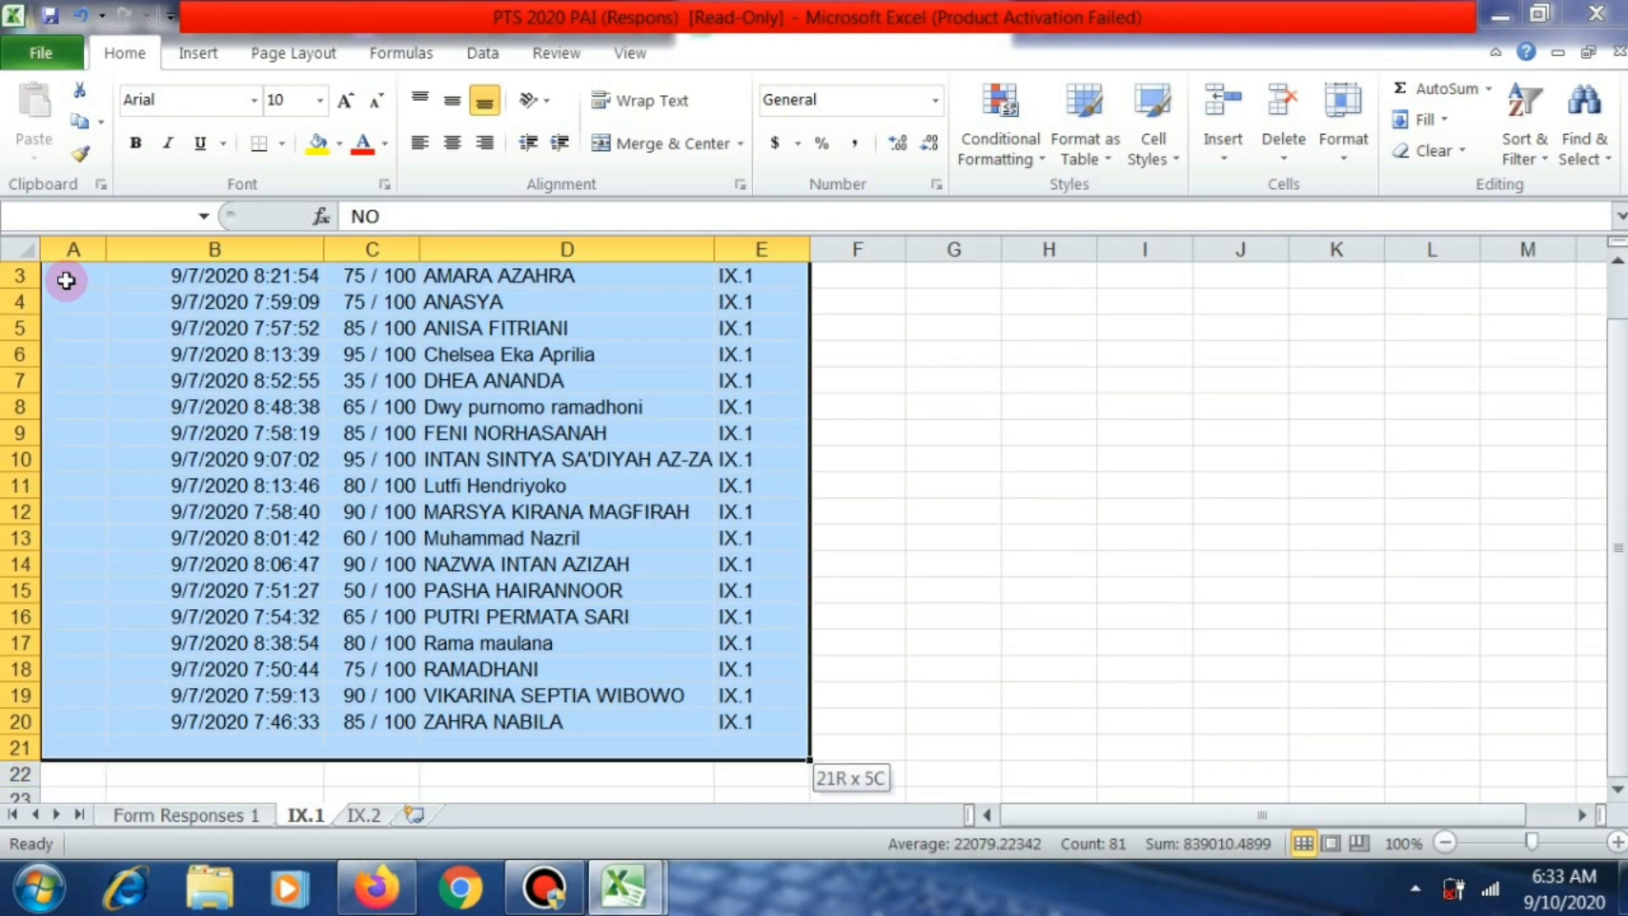
pyautogui.hotkey('shift', 'Up')
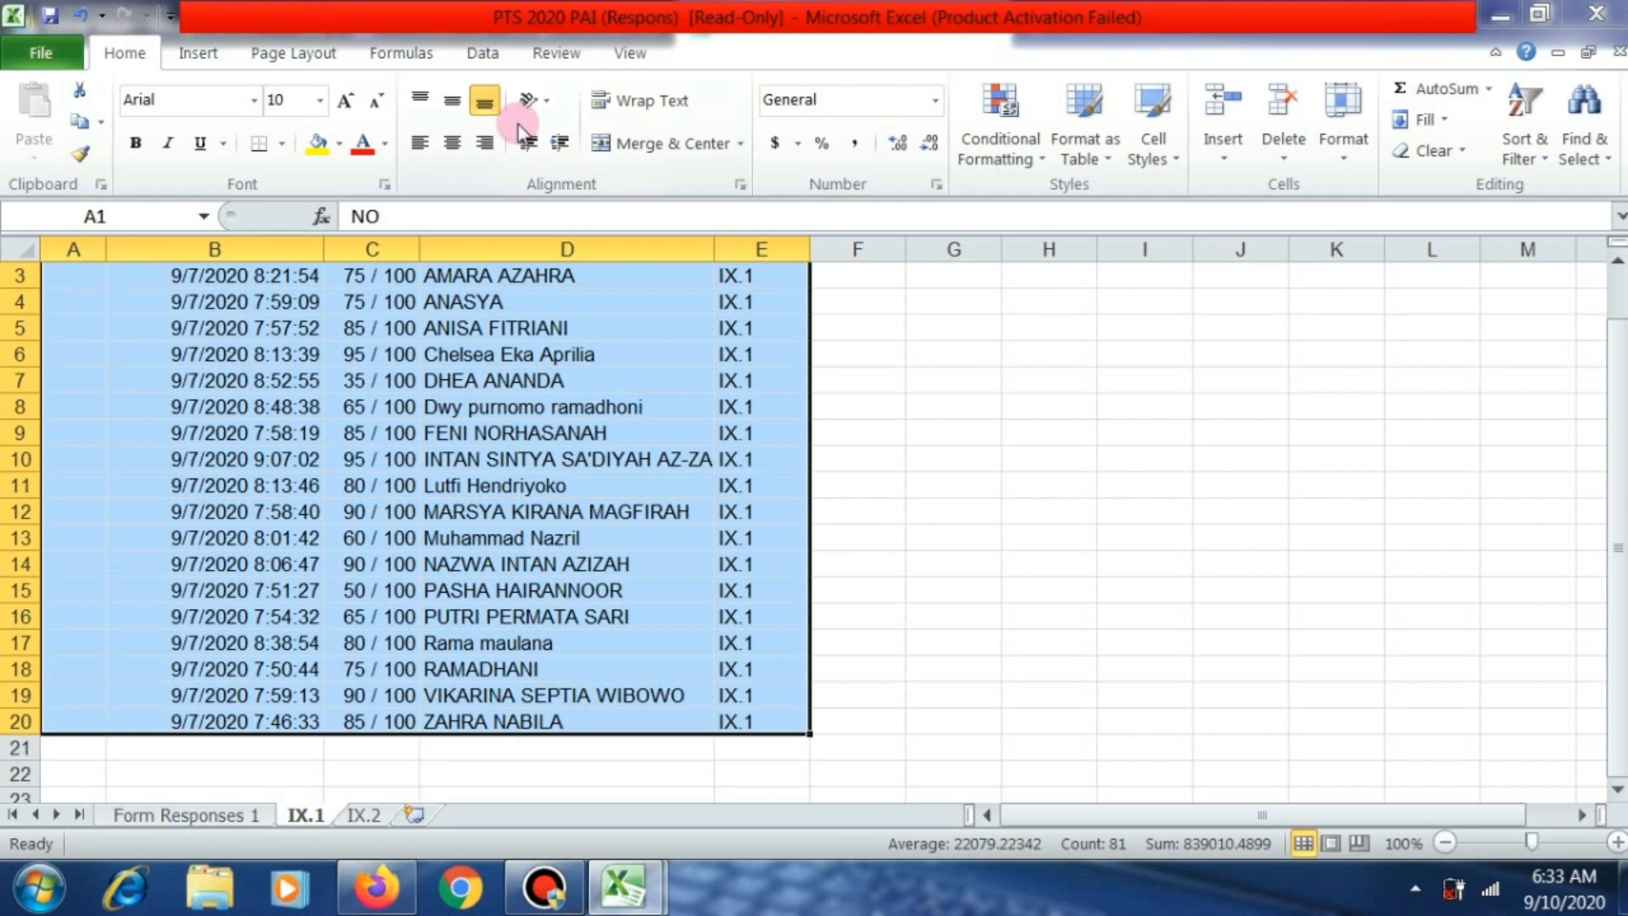
pyautogui.click(282, 146)
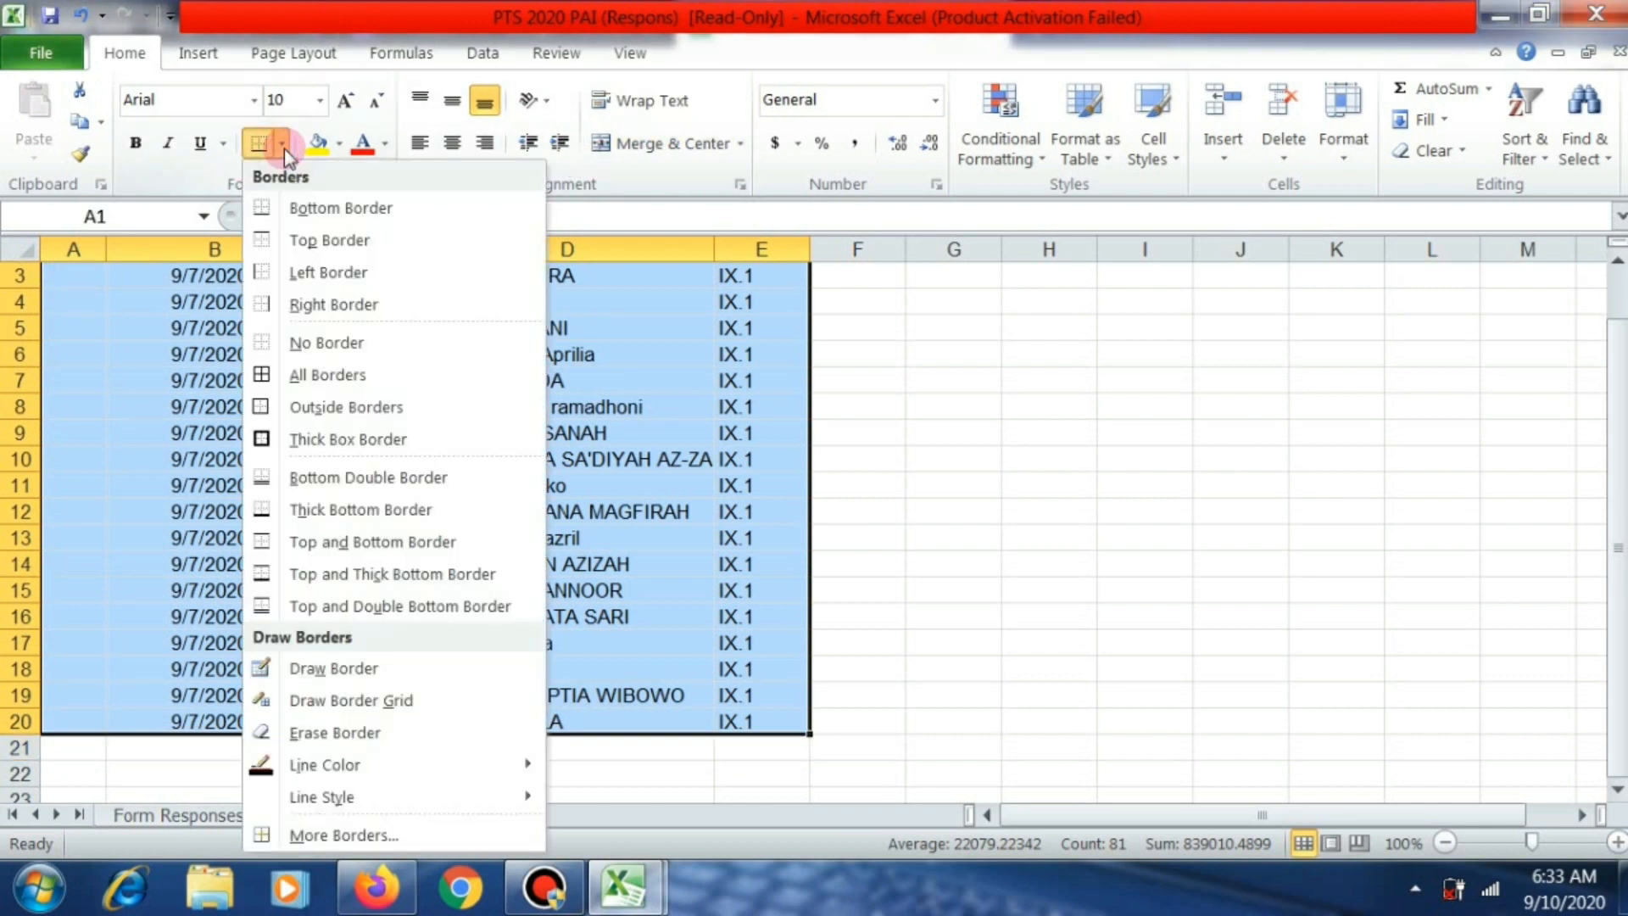
pyautogui.click(272, 366)
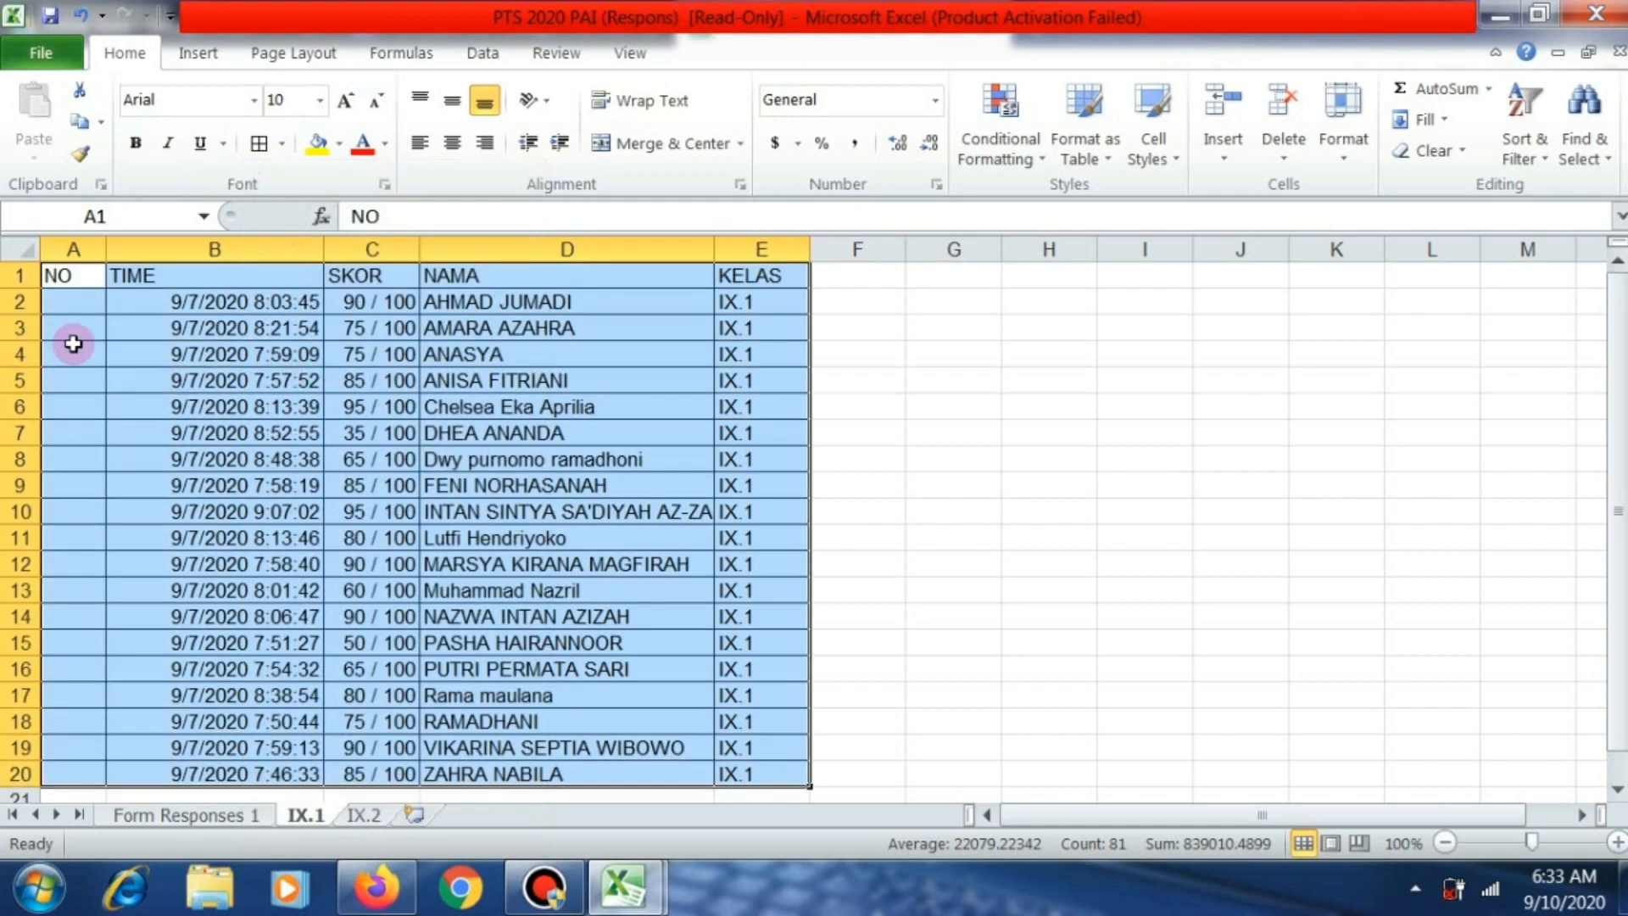
# Number the rows in A2:A20 by entering 1 and 2 and filling the series down to 19, and centre the numbers.
pyautogui.click(73, 343)
pyautogui.click(77, 303)
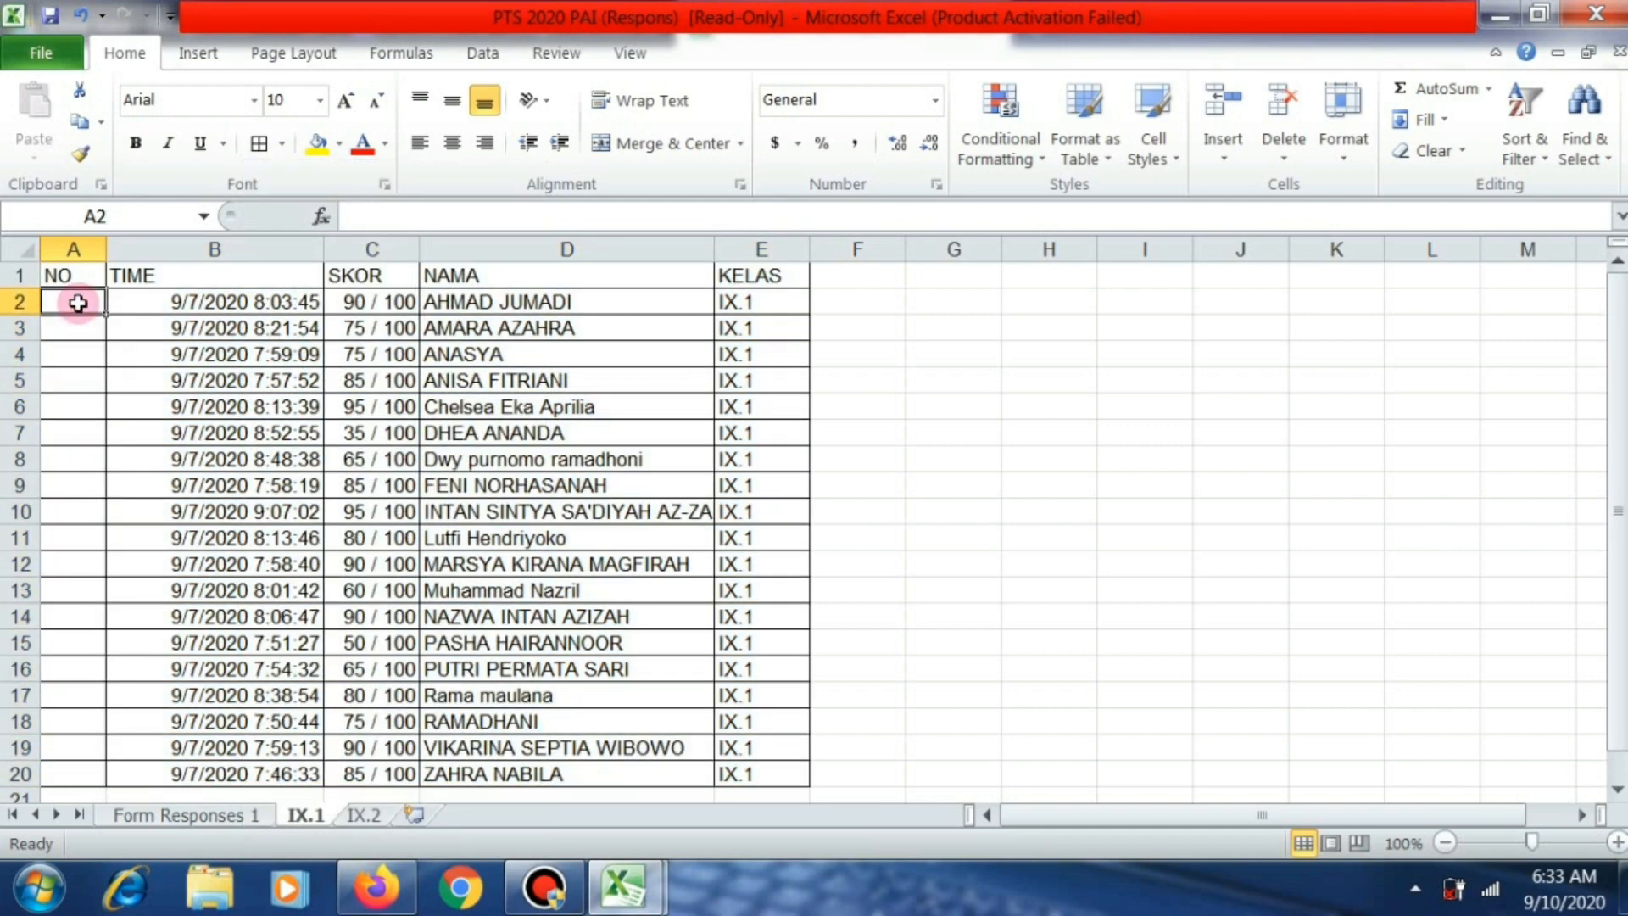
pyautogui.write('1')
pyautogui.press('Return')
pyautogui.write('2')
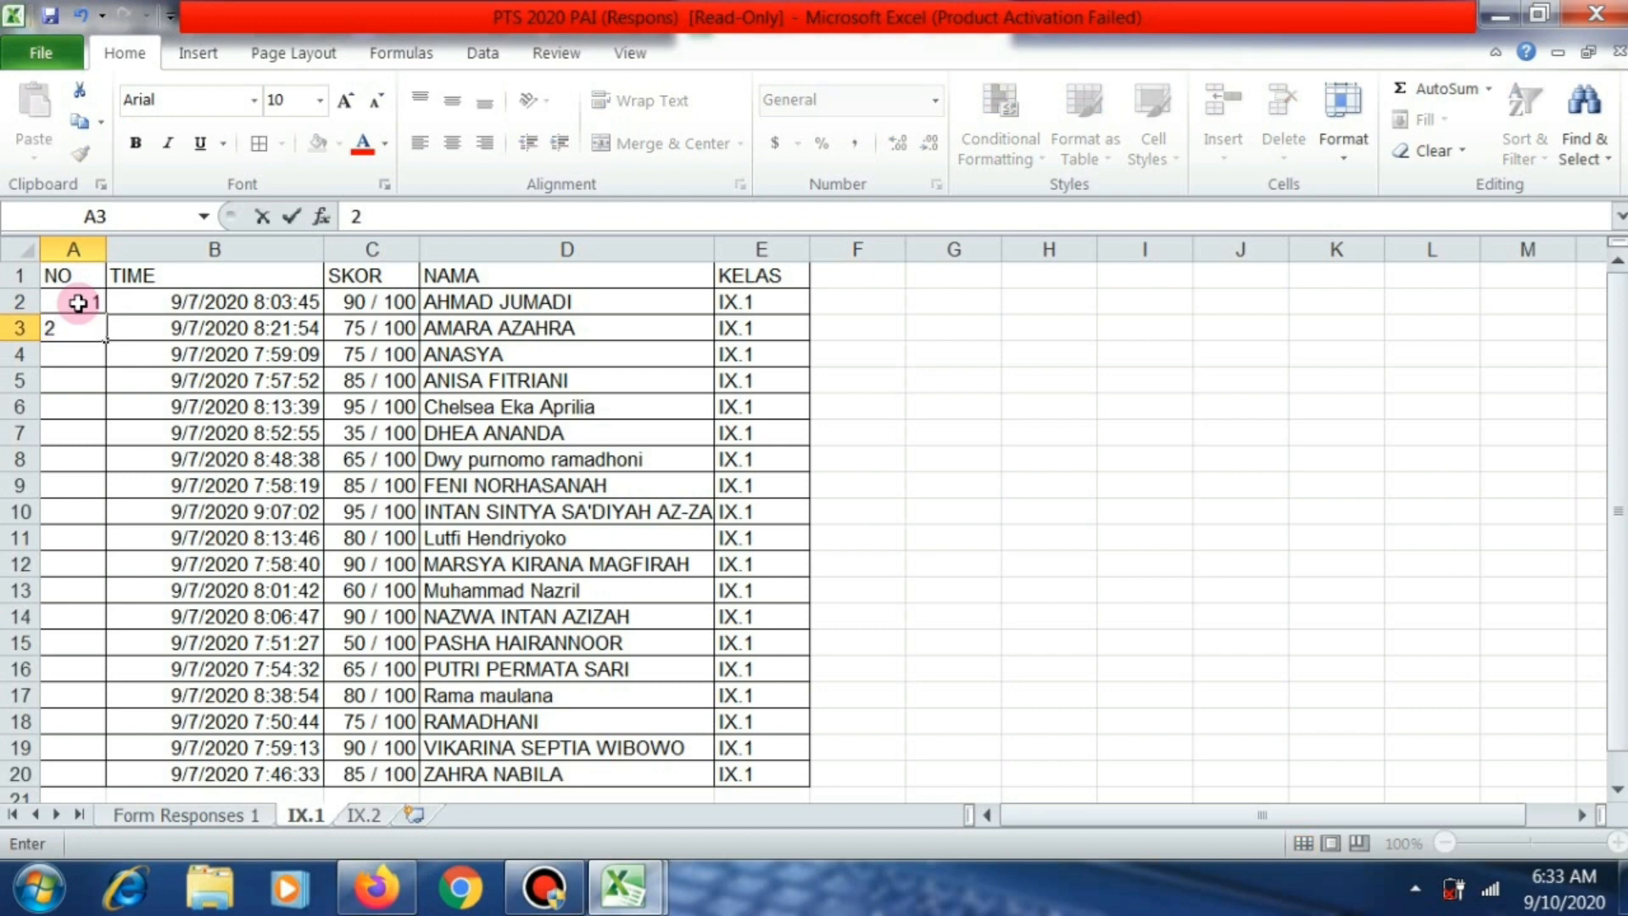
pyautogui.press('Return')
pyautogui.press('Up')
pyautogui.press('Up')
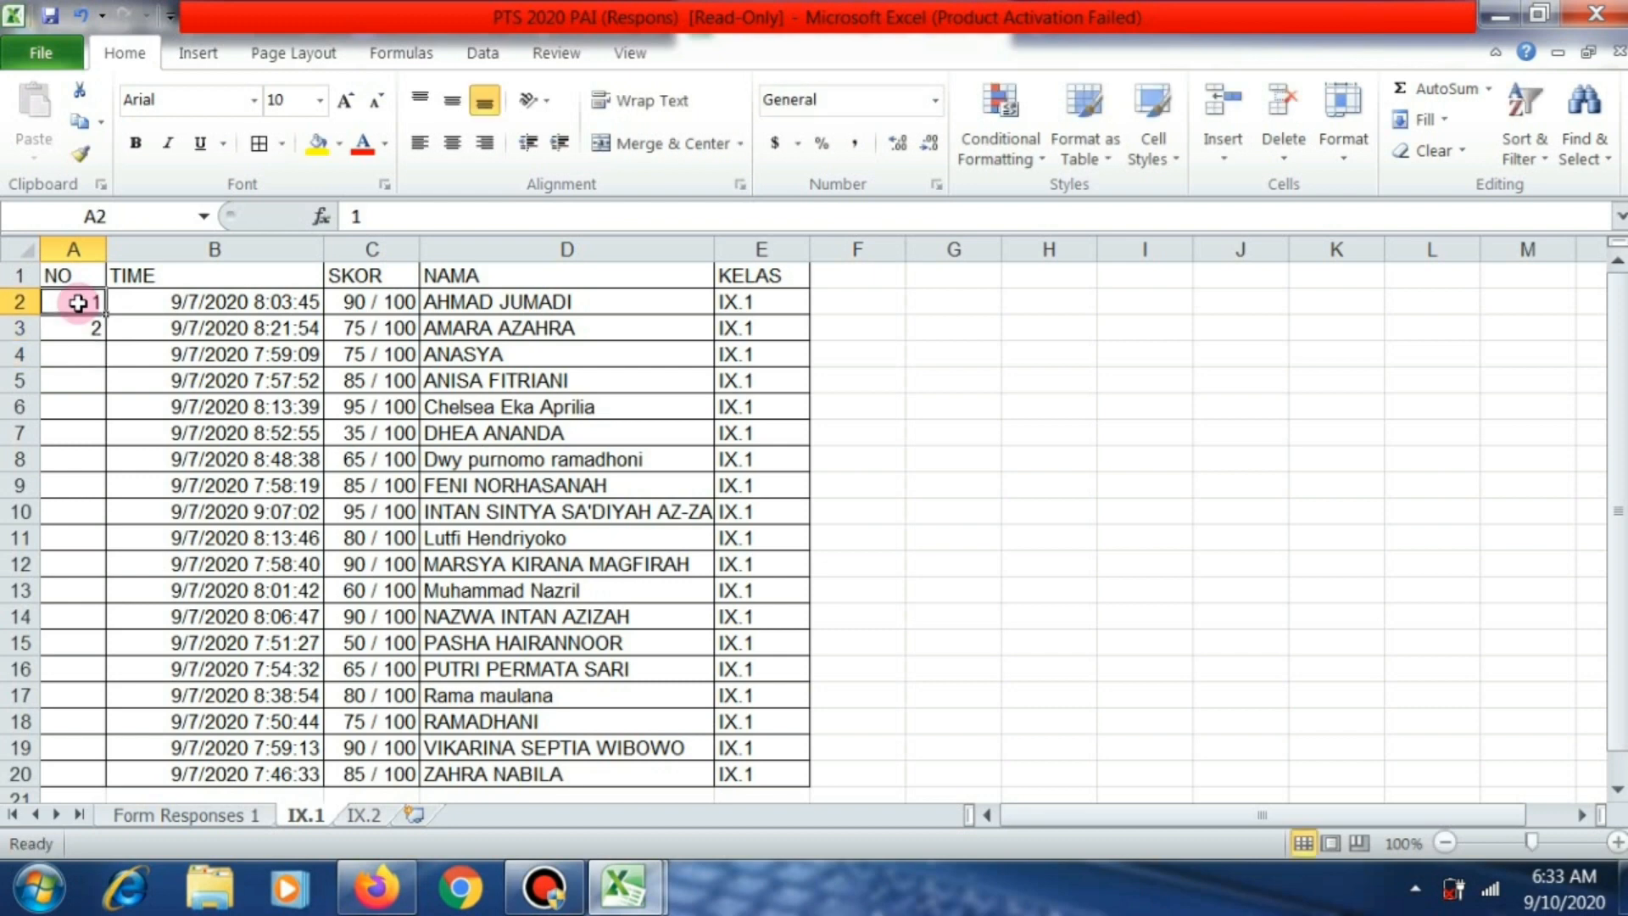
pyautogui.hotkey('shift', 'Down')
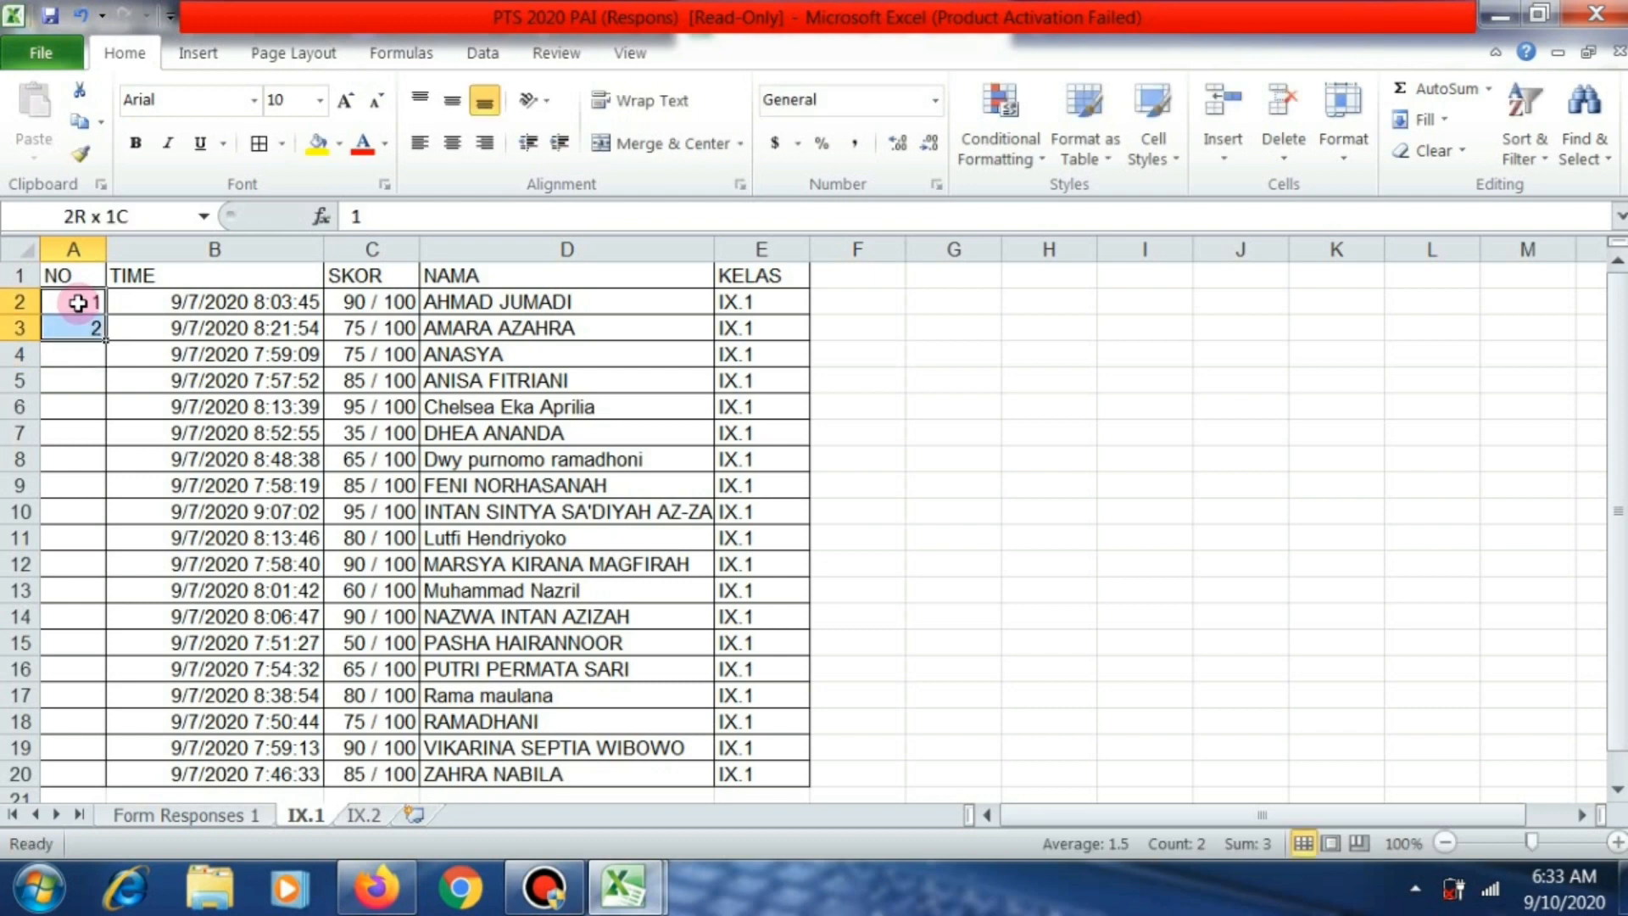
pyautogui.doubleClick(107, 341)
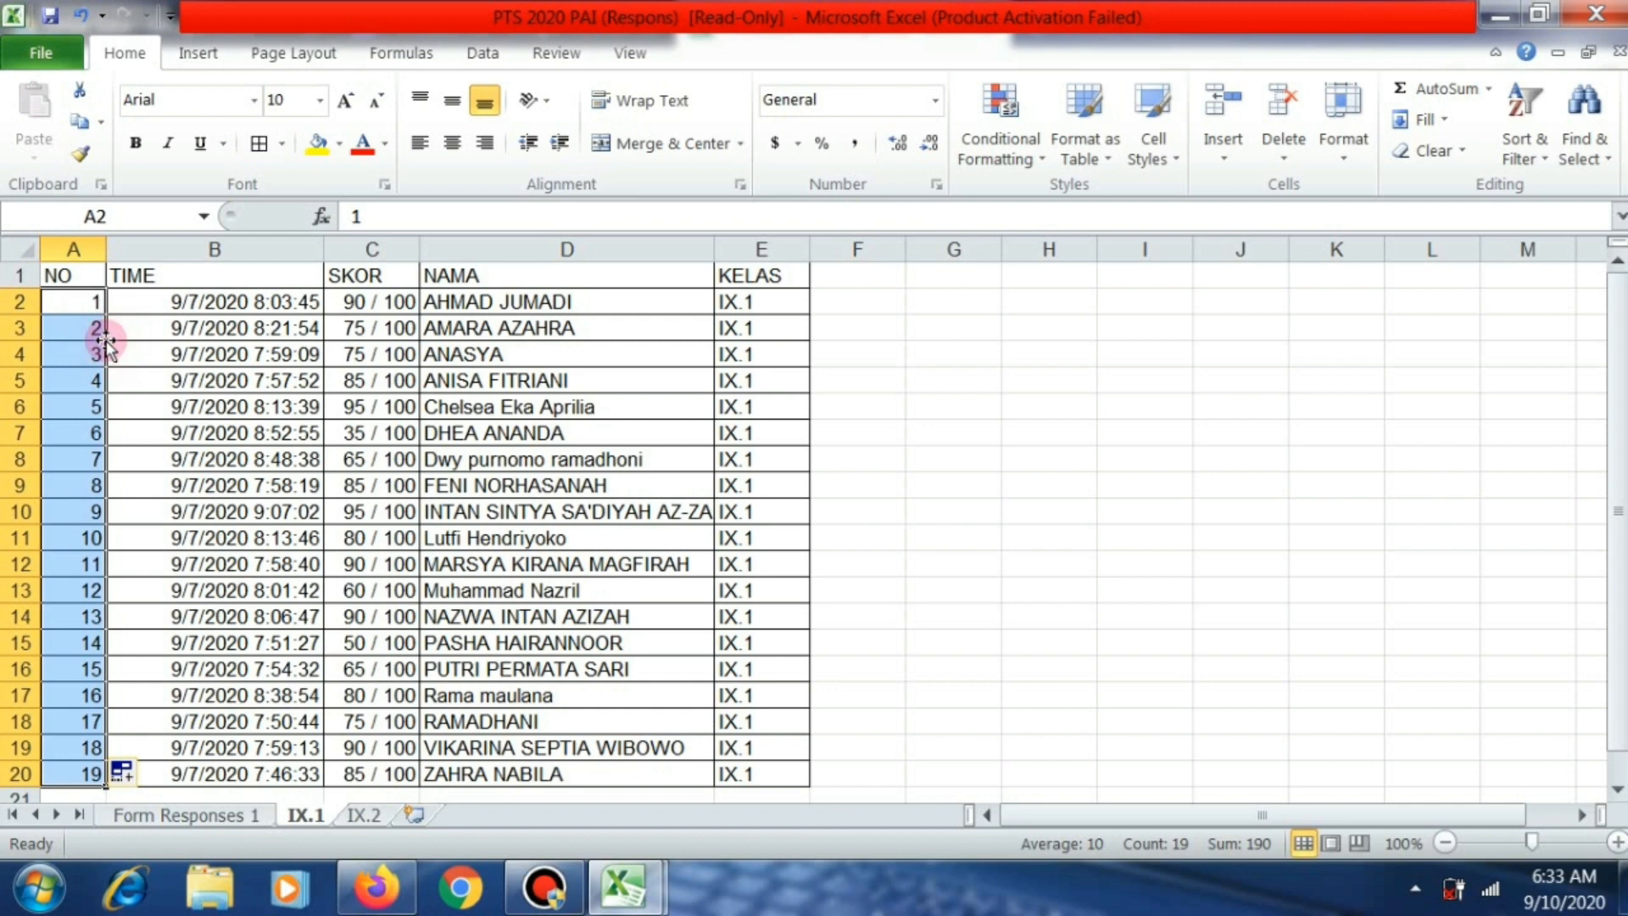
pyautogui.click(458, 145)
pyautogui.click(429, 530)
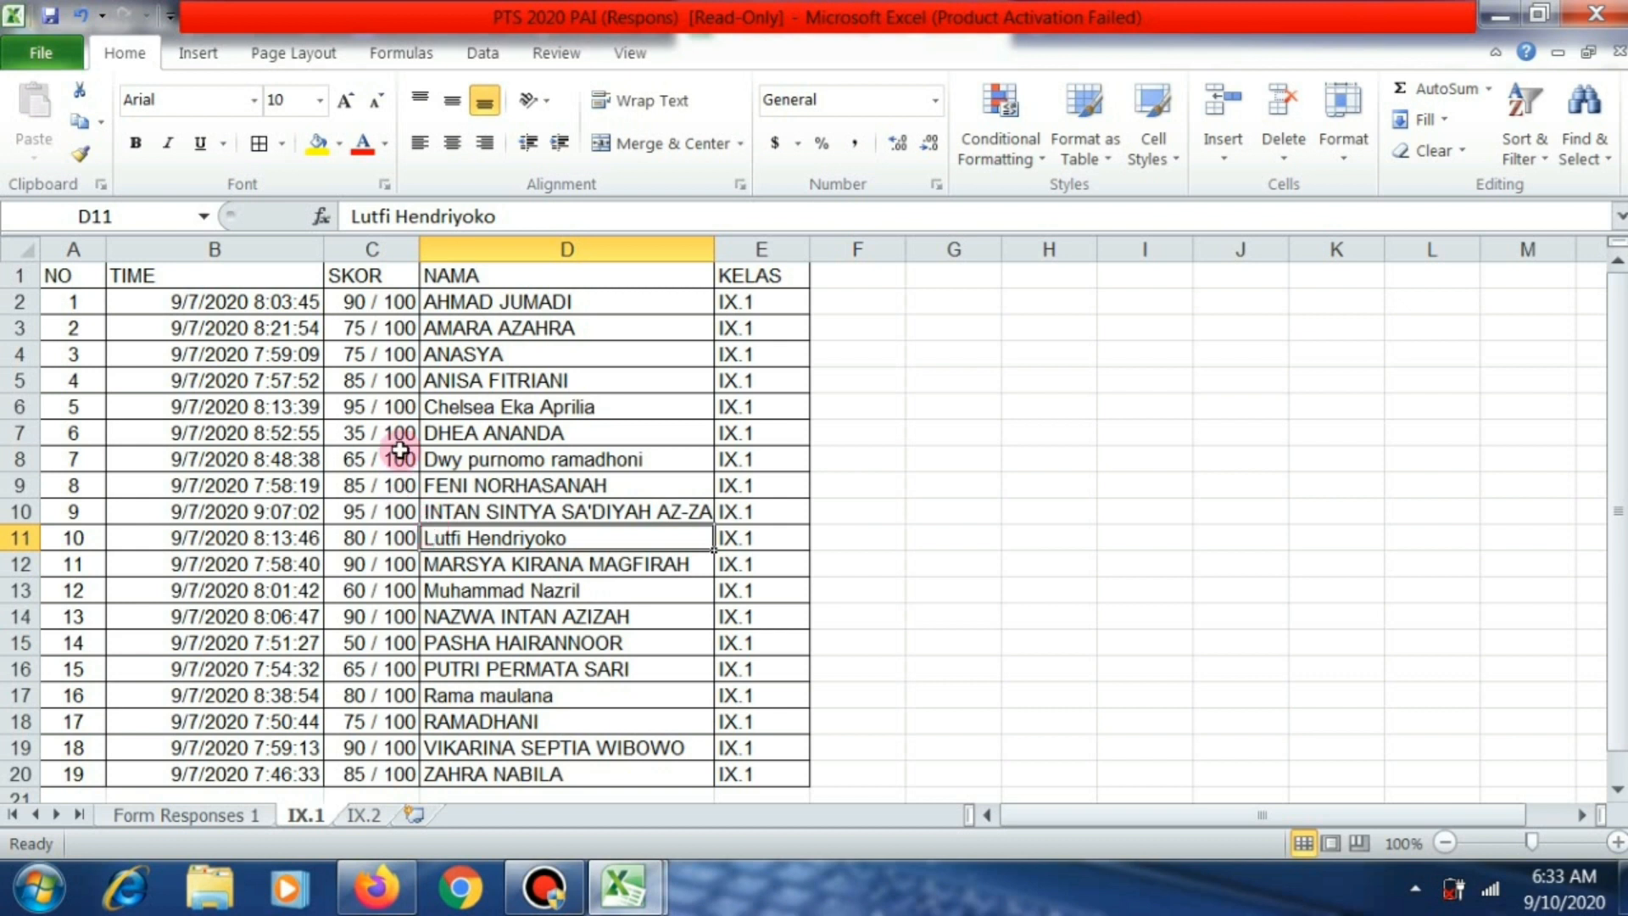
pyautogui.click(434, 434)
pyautogui.press('Up')
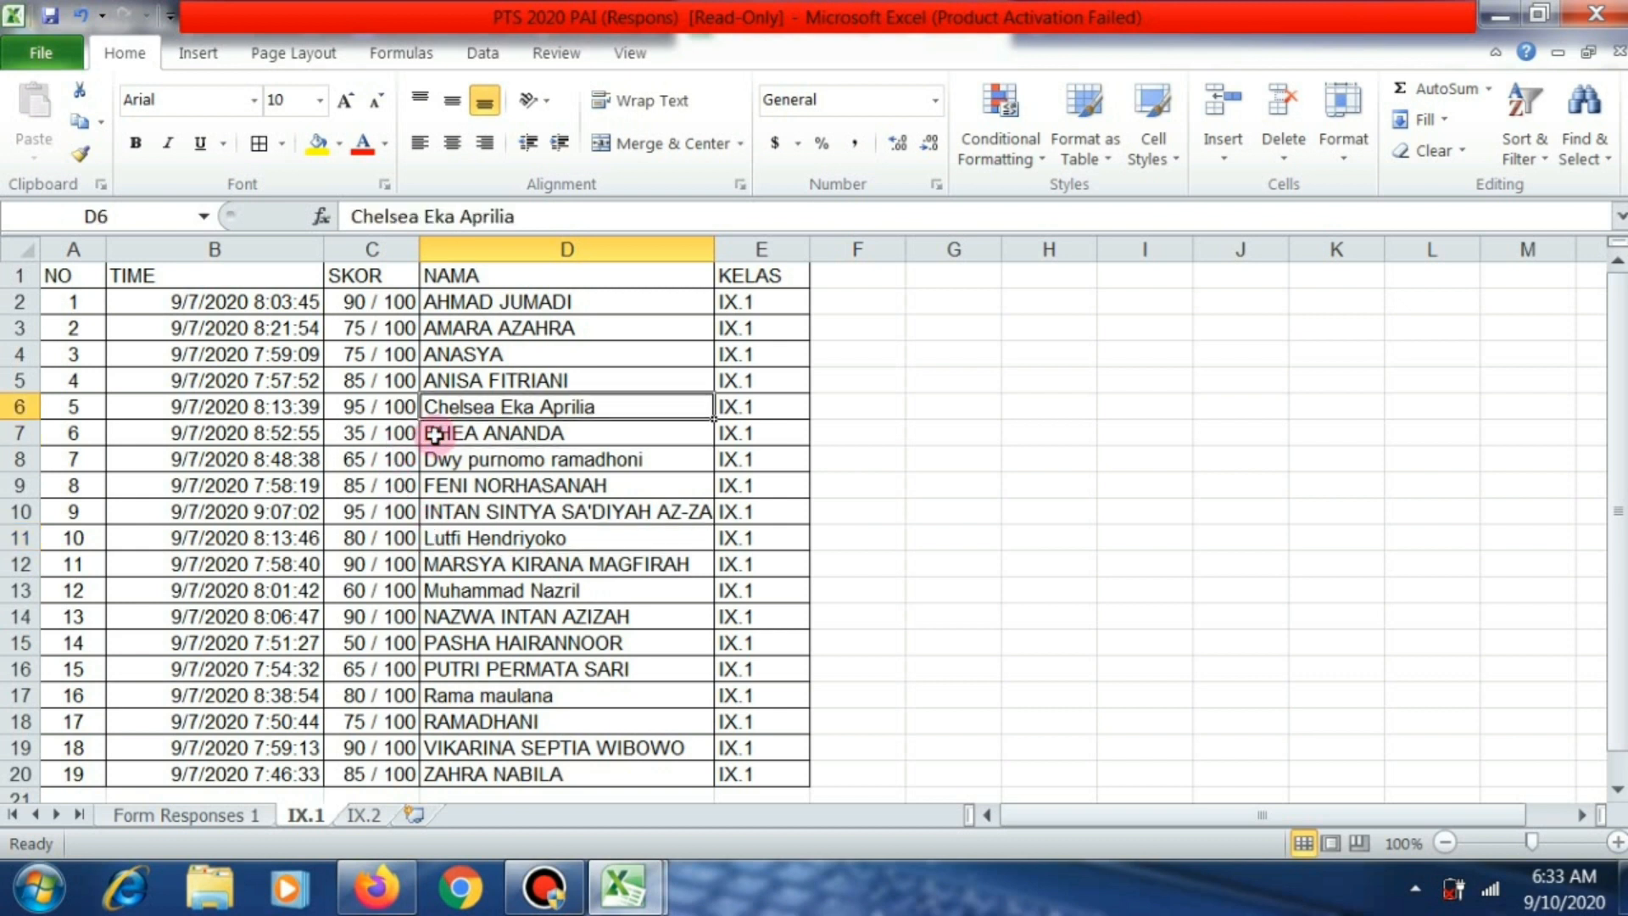
pyautogui.press('Up')
pyautogui.press('Up')
pyautogui.press('Up')
pyautogui.press('Up')
pyautogui.press('Up')
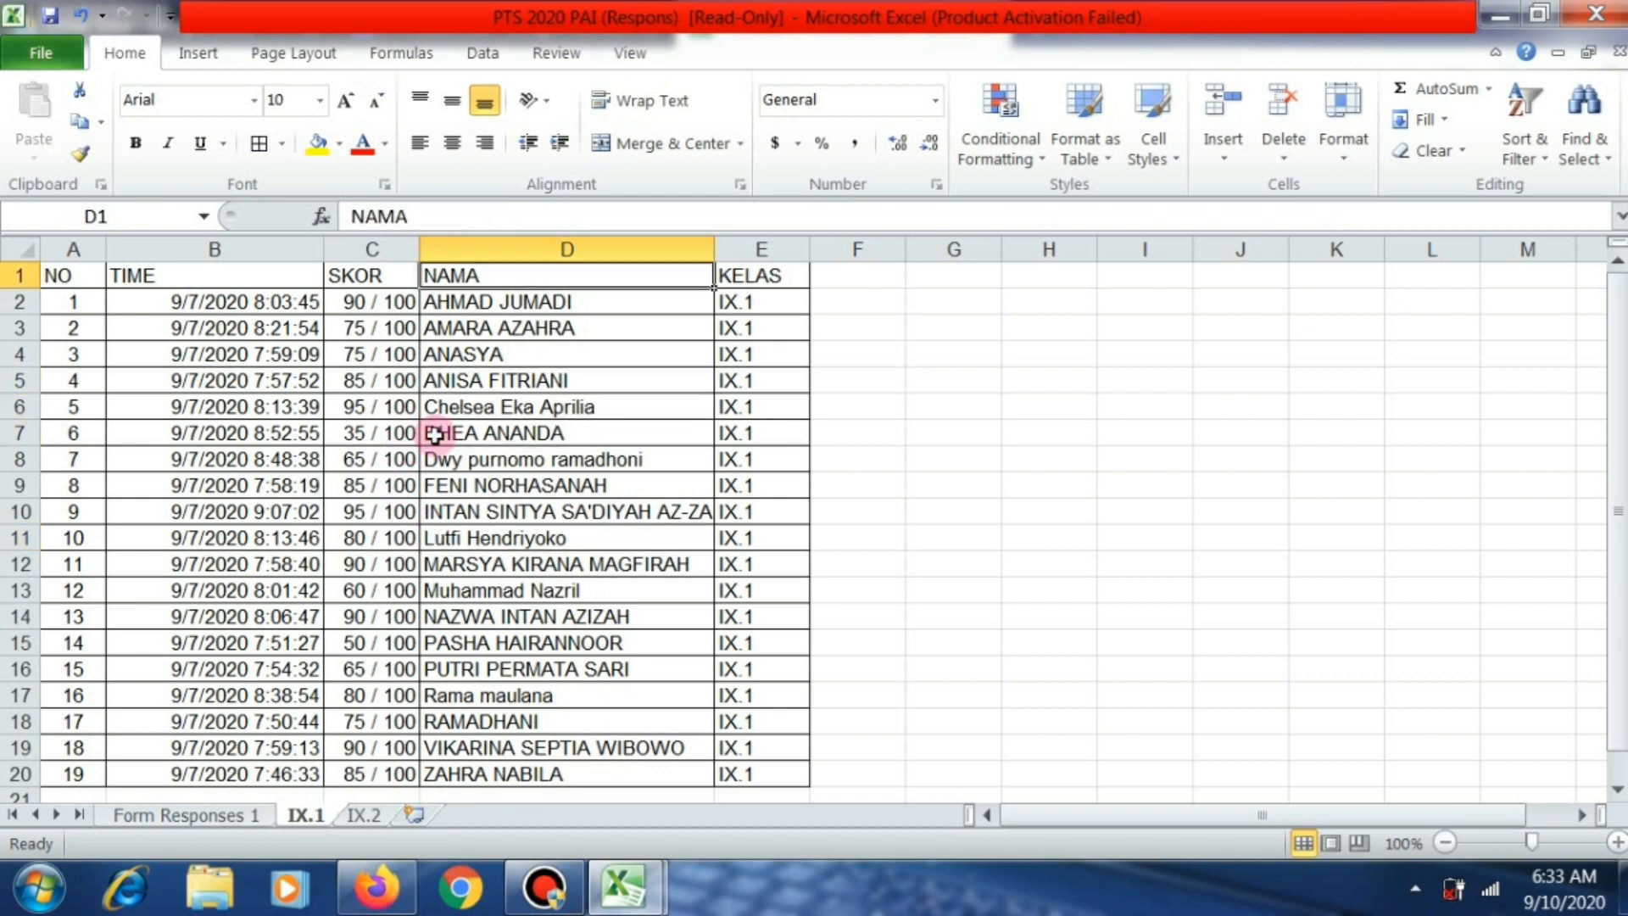
pyautogui.press('Left')
pyautogui.press('Left')
pyautogui.press('Left')
pyautogui.press('Right')
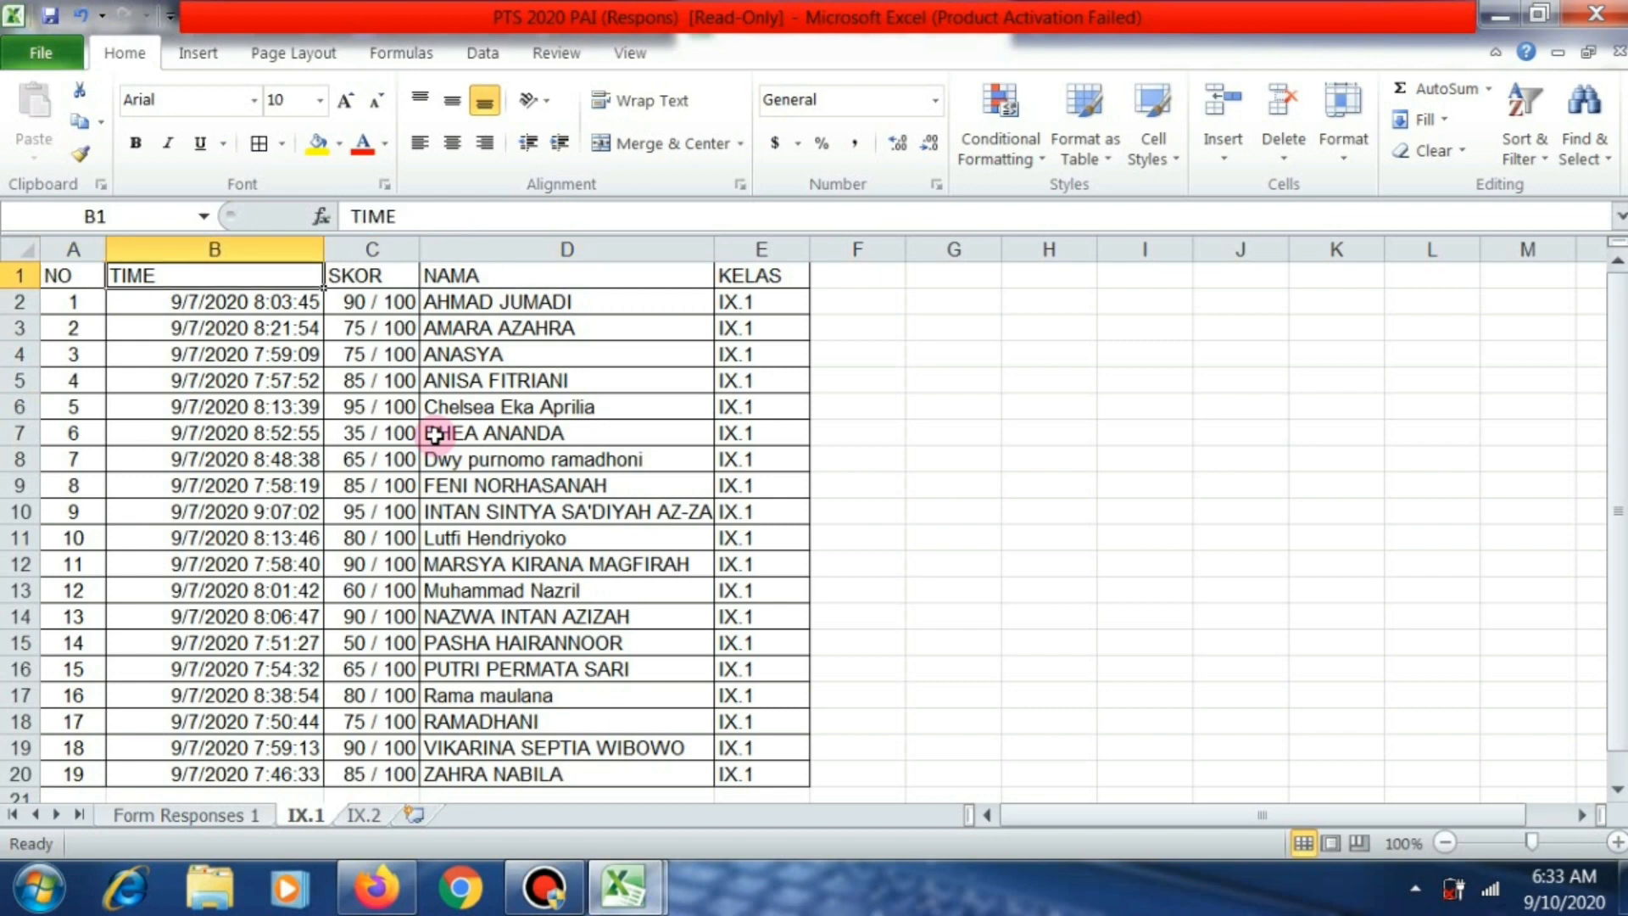
pyautogui.press('Right')
pyautogui.press('Right')
pyautogui.press('Right')
pyautogui.press('Right')
pyautogui.press('Right')
pyautogui.press('Right')
pyautogui.press('Right')
pyautogui.press('Right')
pyautogui.press('Left')
pyautogui.press('Left')
pyautogui.press('Left')
pyautogui.press('Left')
pyautogui.press('Left')
pyautogui.press('Left')
pyautogui.press('Left')
pyautogui.press('Left')
pyautogui.press('Left')
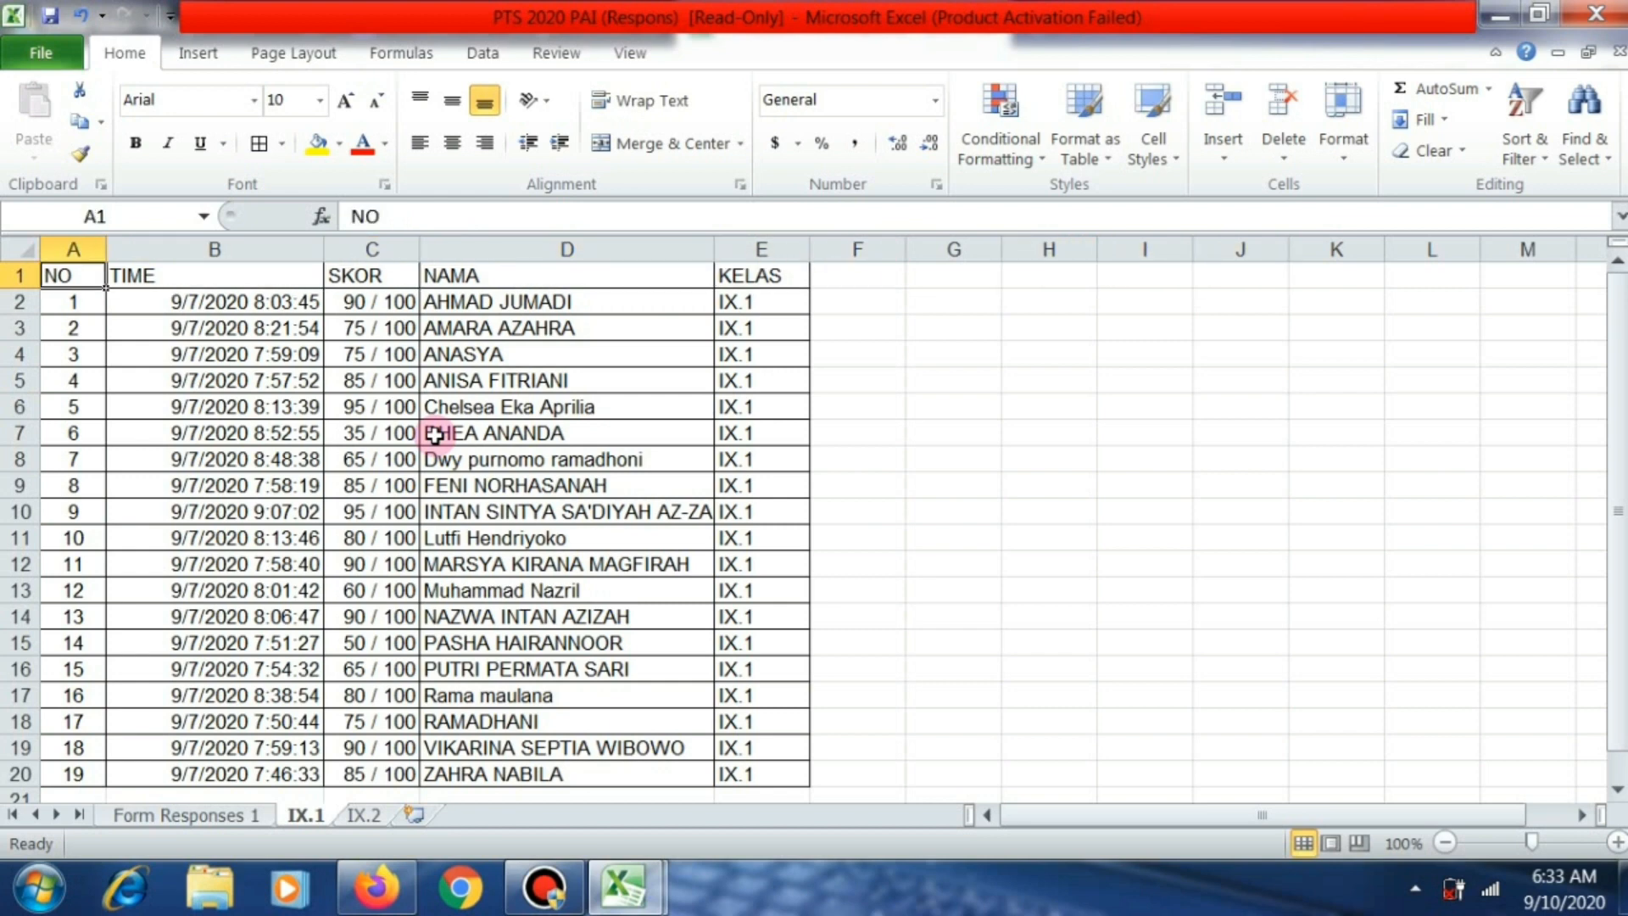
pyautogui.press('Right')
pyautogui.press('Right')
pyautogui.press('Right')
pyautogui.press('Right')
pyautogui.press('Right')
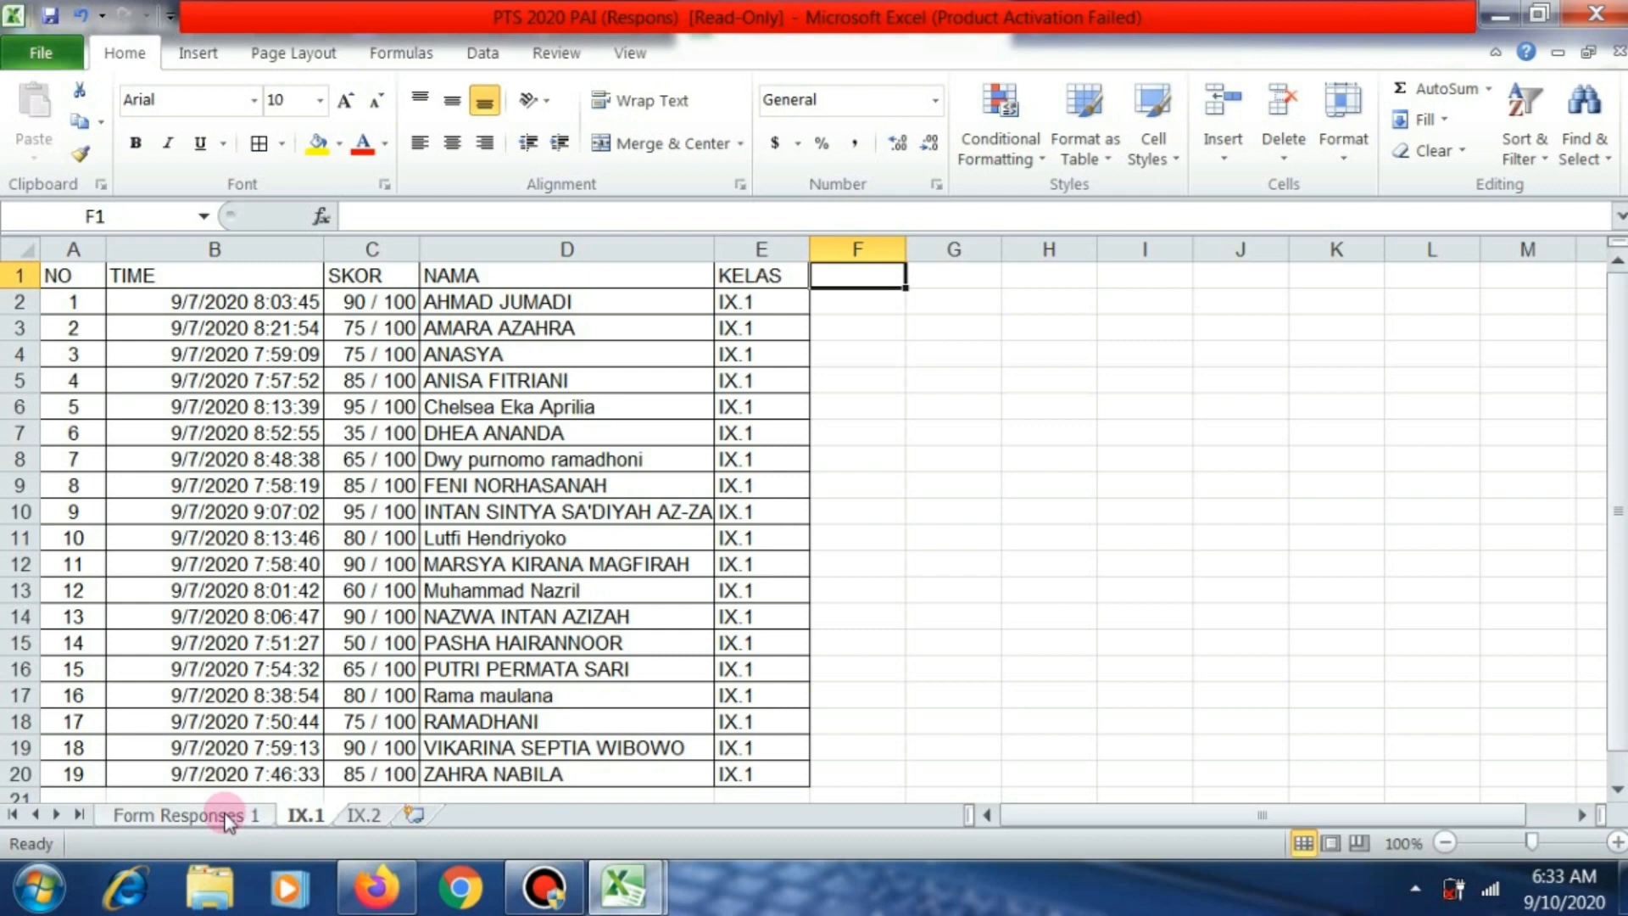
# Add four more blank worksheets after the IX.2 sheet.
pyautogui.click(410, 816)
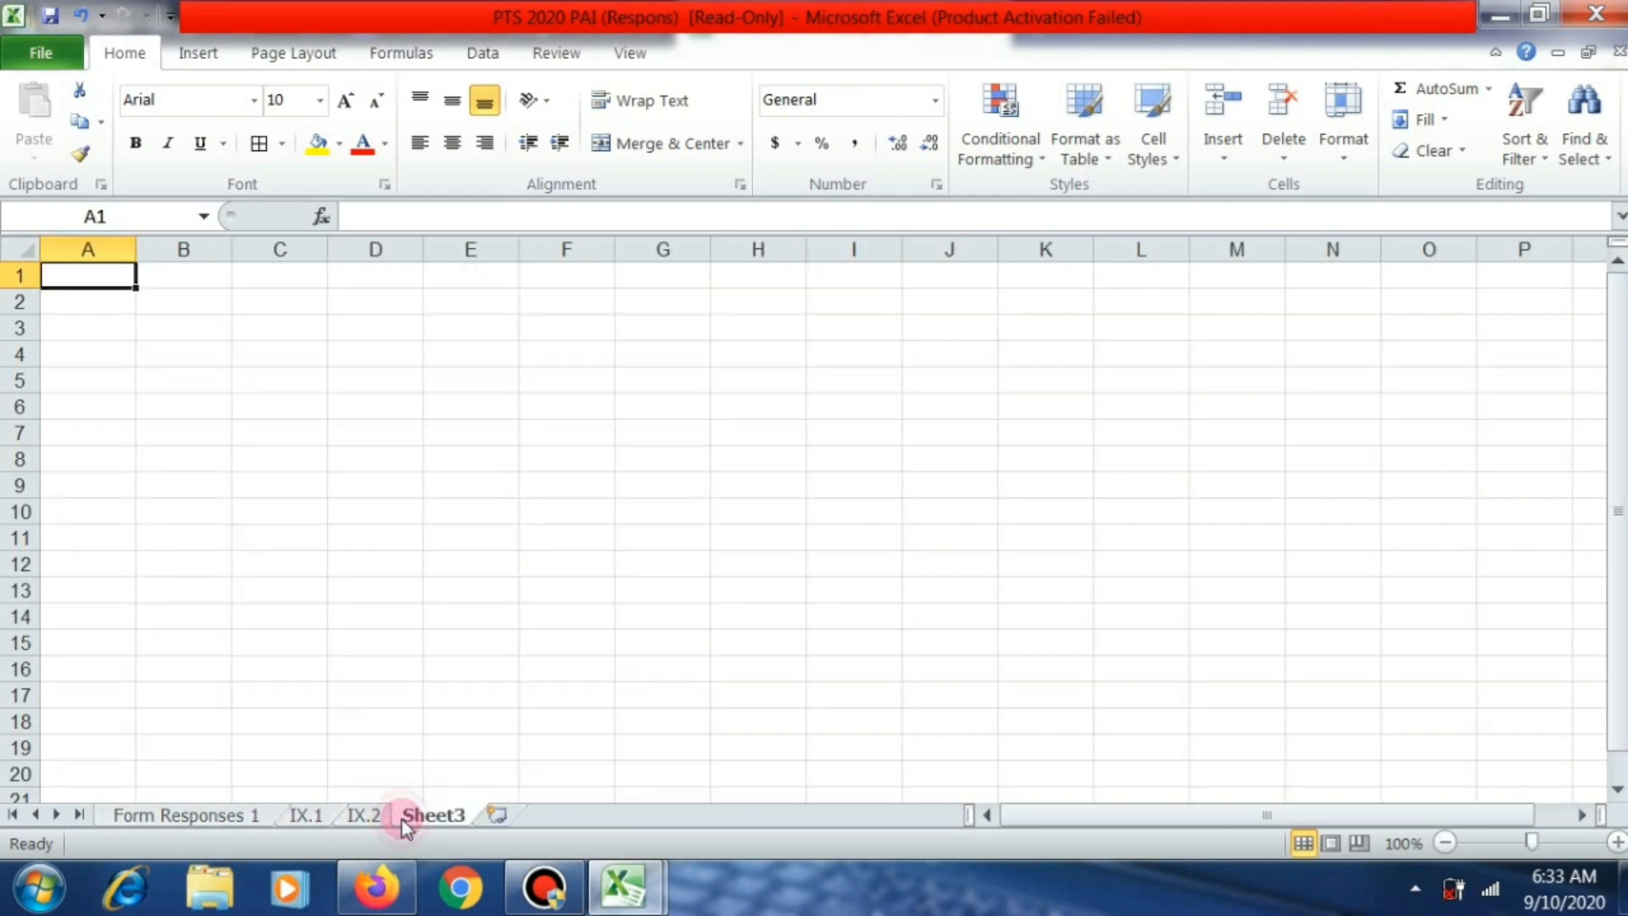
pyautogui.click(497, 817)
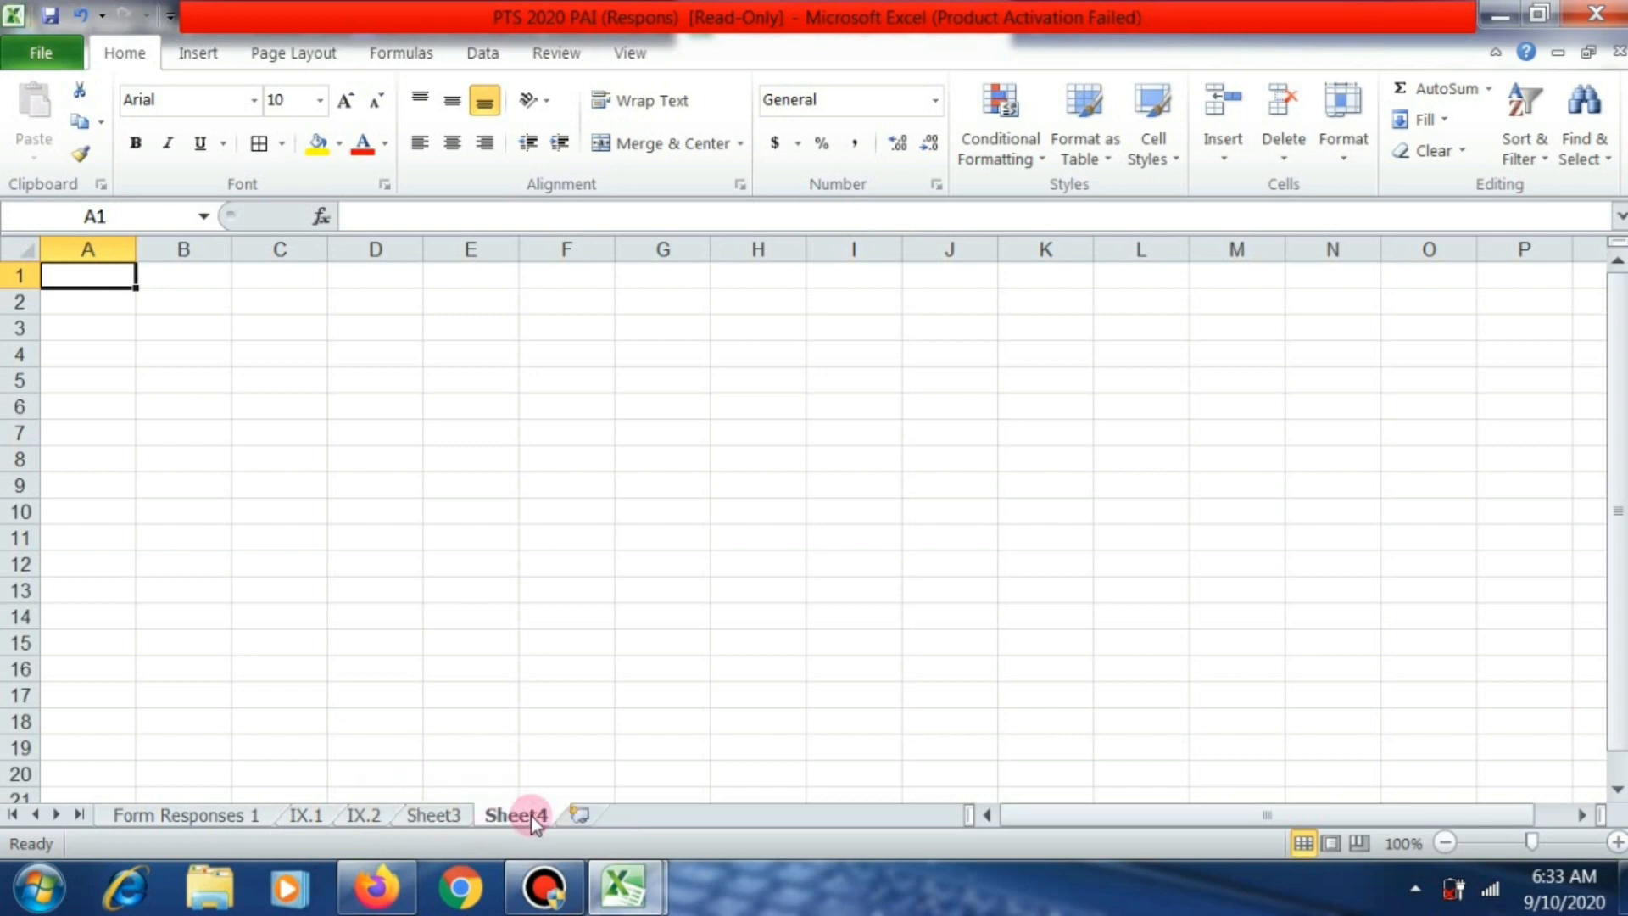
pyautogui.click(575, 817)
pyautogui.click(662, 816)
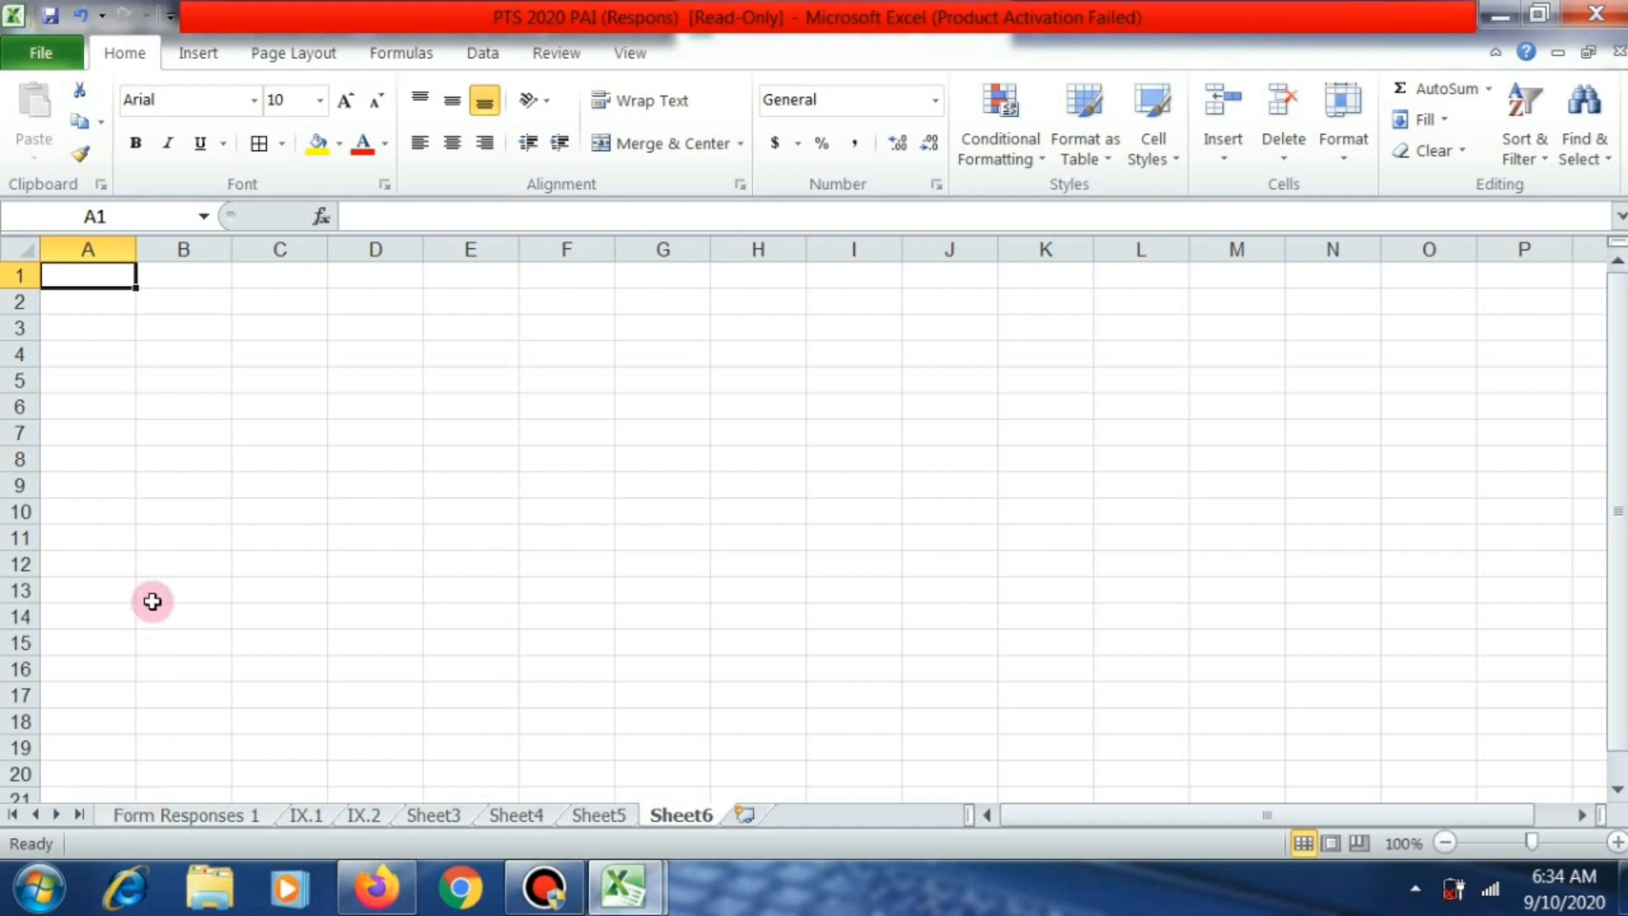
# Return to the IX.1 sheet and start saving the workbook under the file name REKAP KELAS IX.1.
pyautogui.click(304, 816)
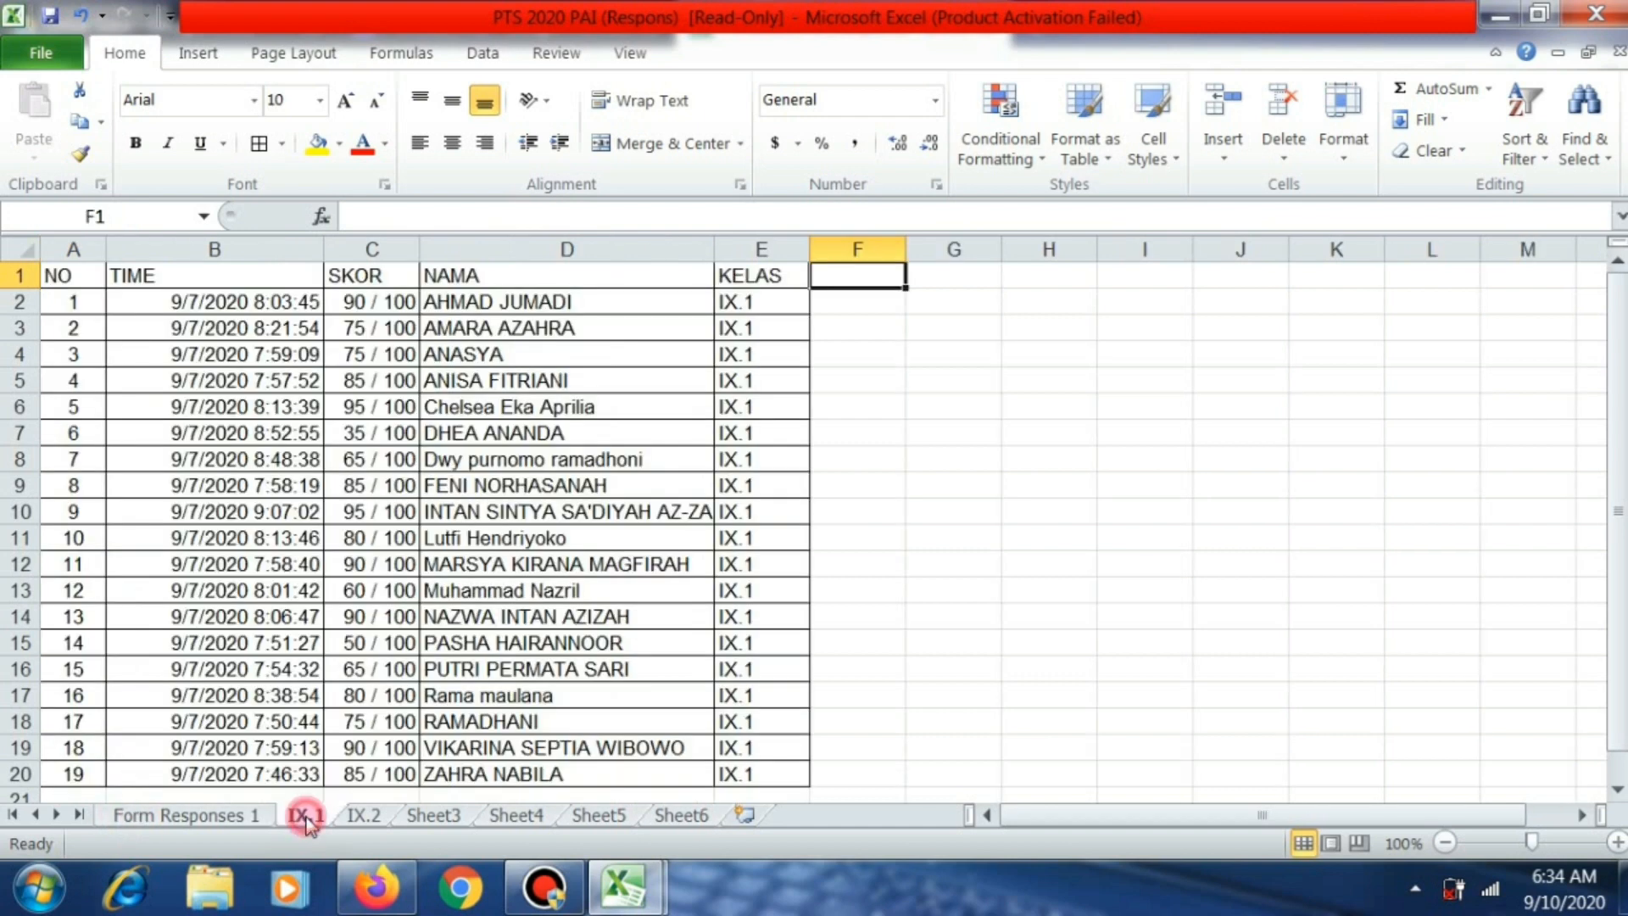
pyautogui.click(211, 473)
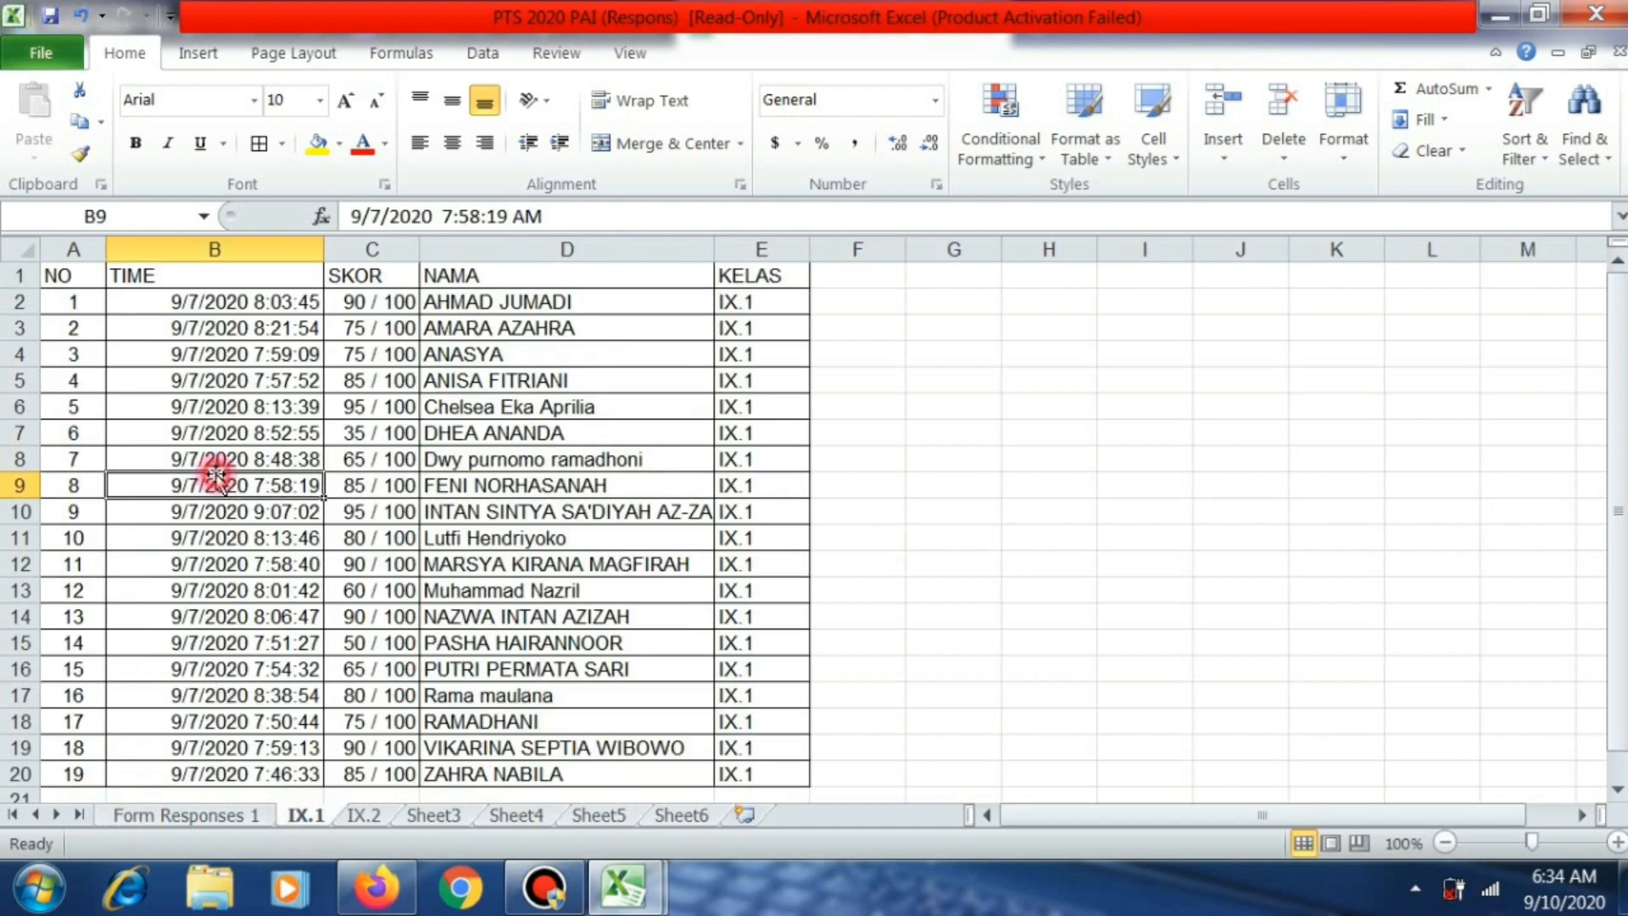
pyautogui.click(840, 325)
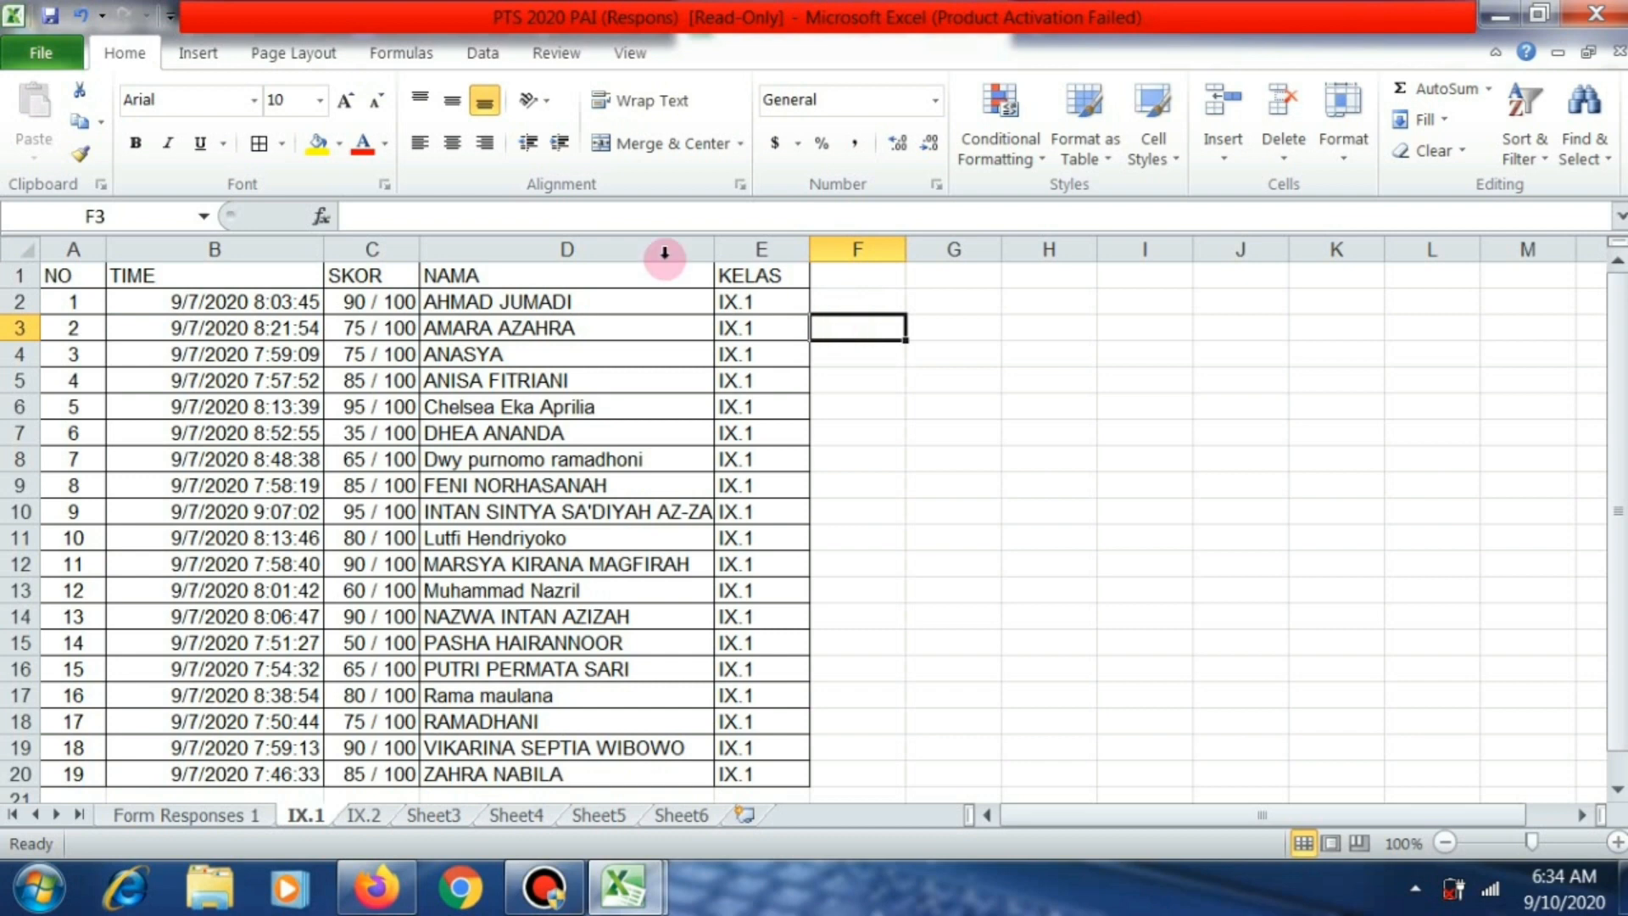
pyautogui.click(52, 58)
pyautogui.click(82, 138)
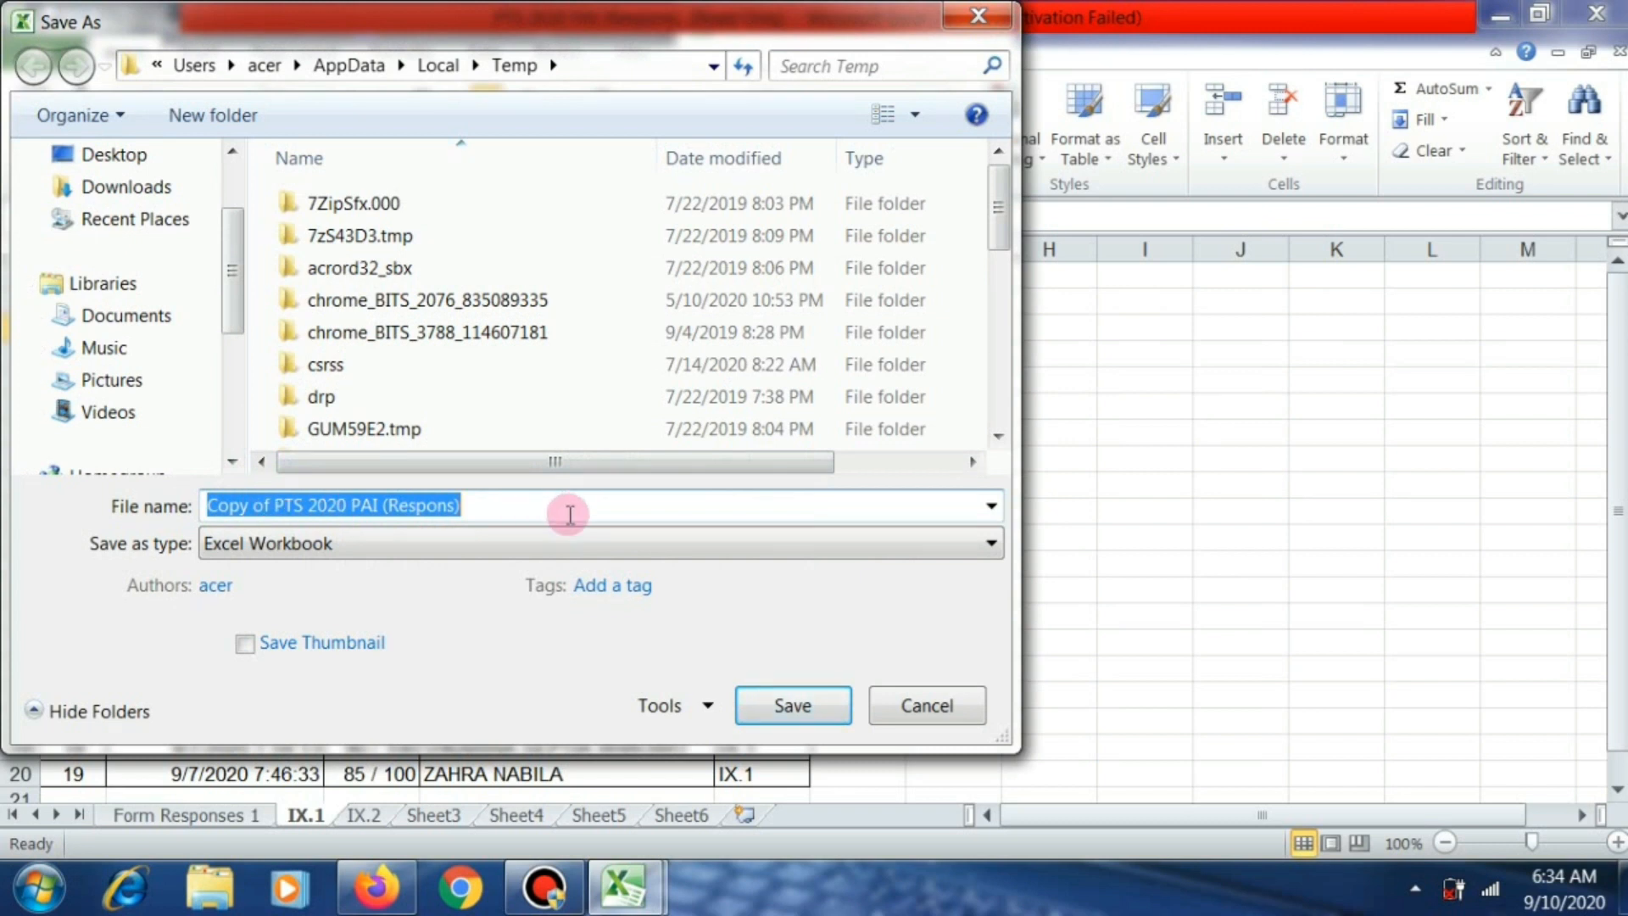
pyautogui.press('BackSpace')
pyautogui.write('KE')
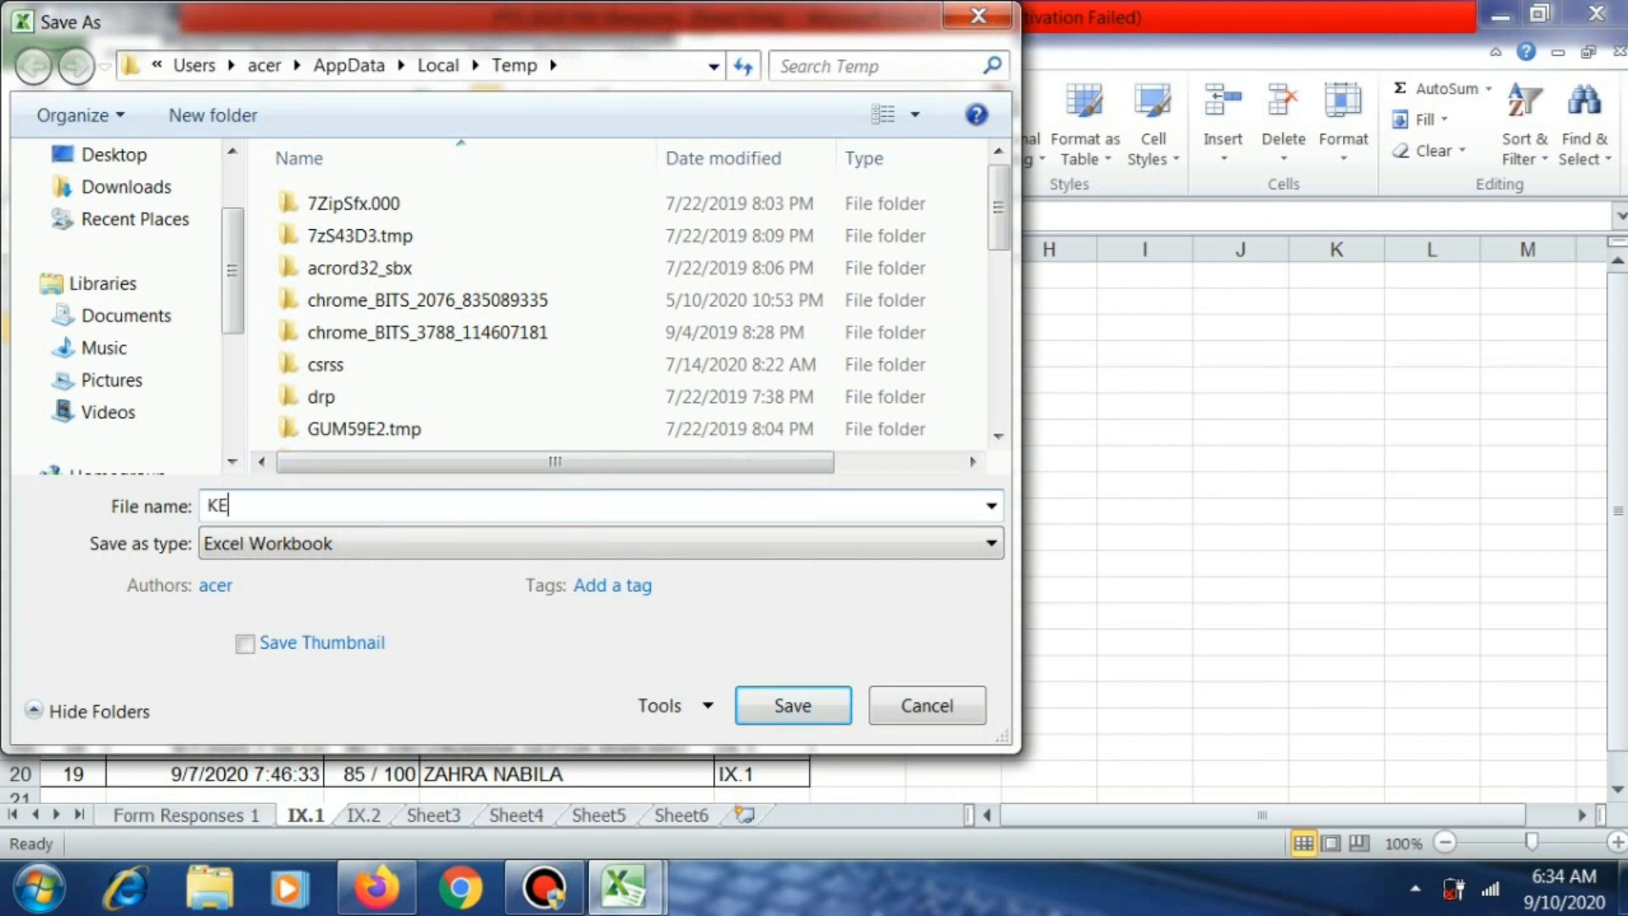
pyautogui.write('LAS ')
pyautogui.write('IX')
pyautogui.write(' REKAP')
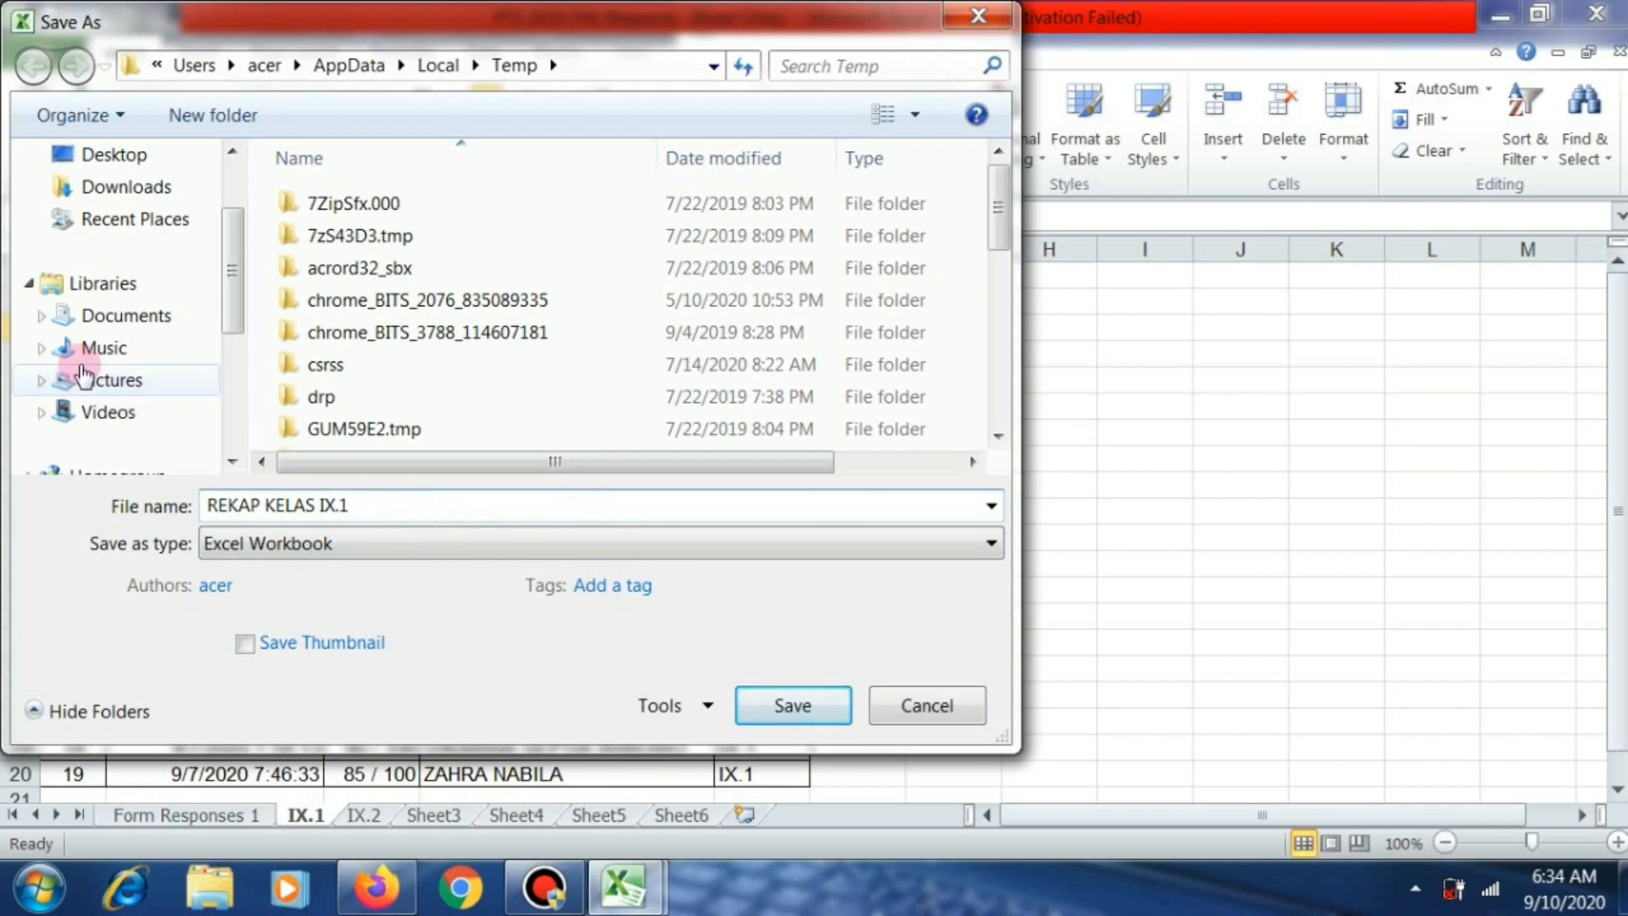
# Save the workbook REKAP KELAS IX.1 into the baru folder on Local Disk (D:).
pyautogui.click(228, 360)
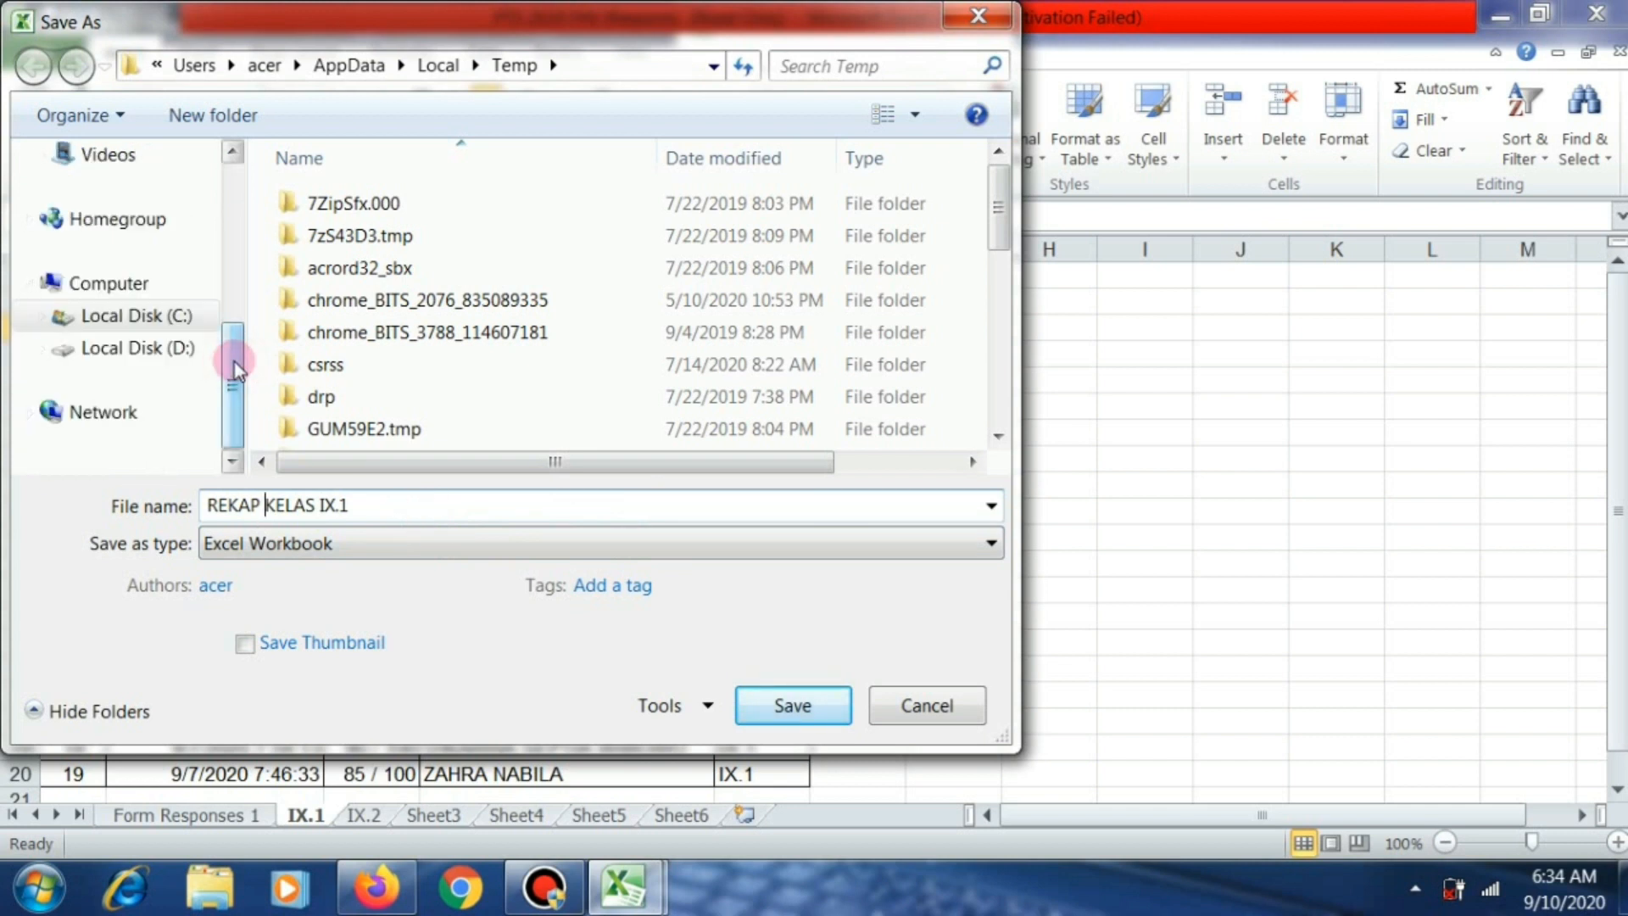
pyautogui.click(169, 353)
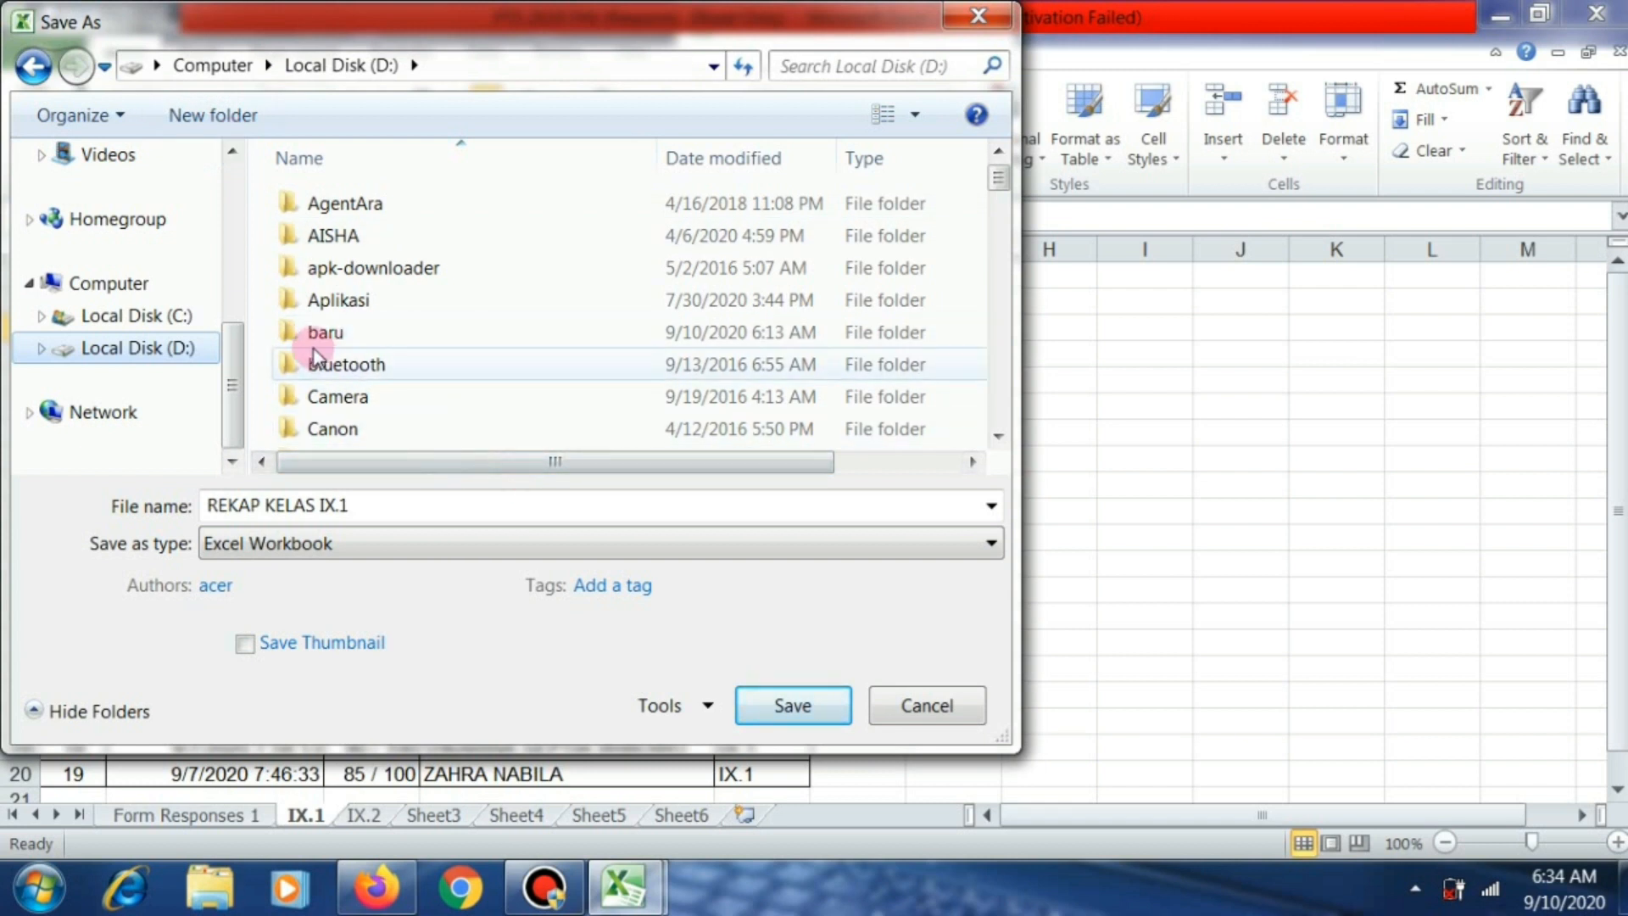
pyautogui.moveTo(1004, 440); pyautogui.dragTo(1004, 440)
pyautogui.click(1003, 440)
pyautogui.click(1004, 440)
pyautogui.click(1004, 440)
pyautogui.click(1003, 440)
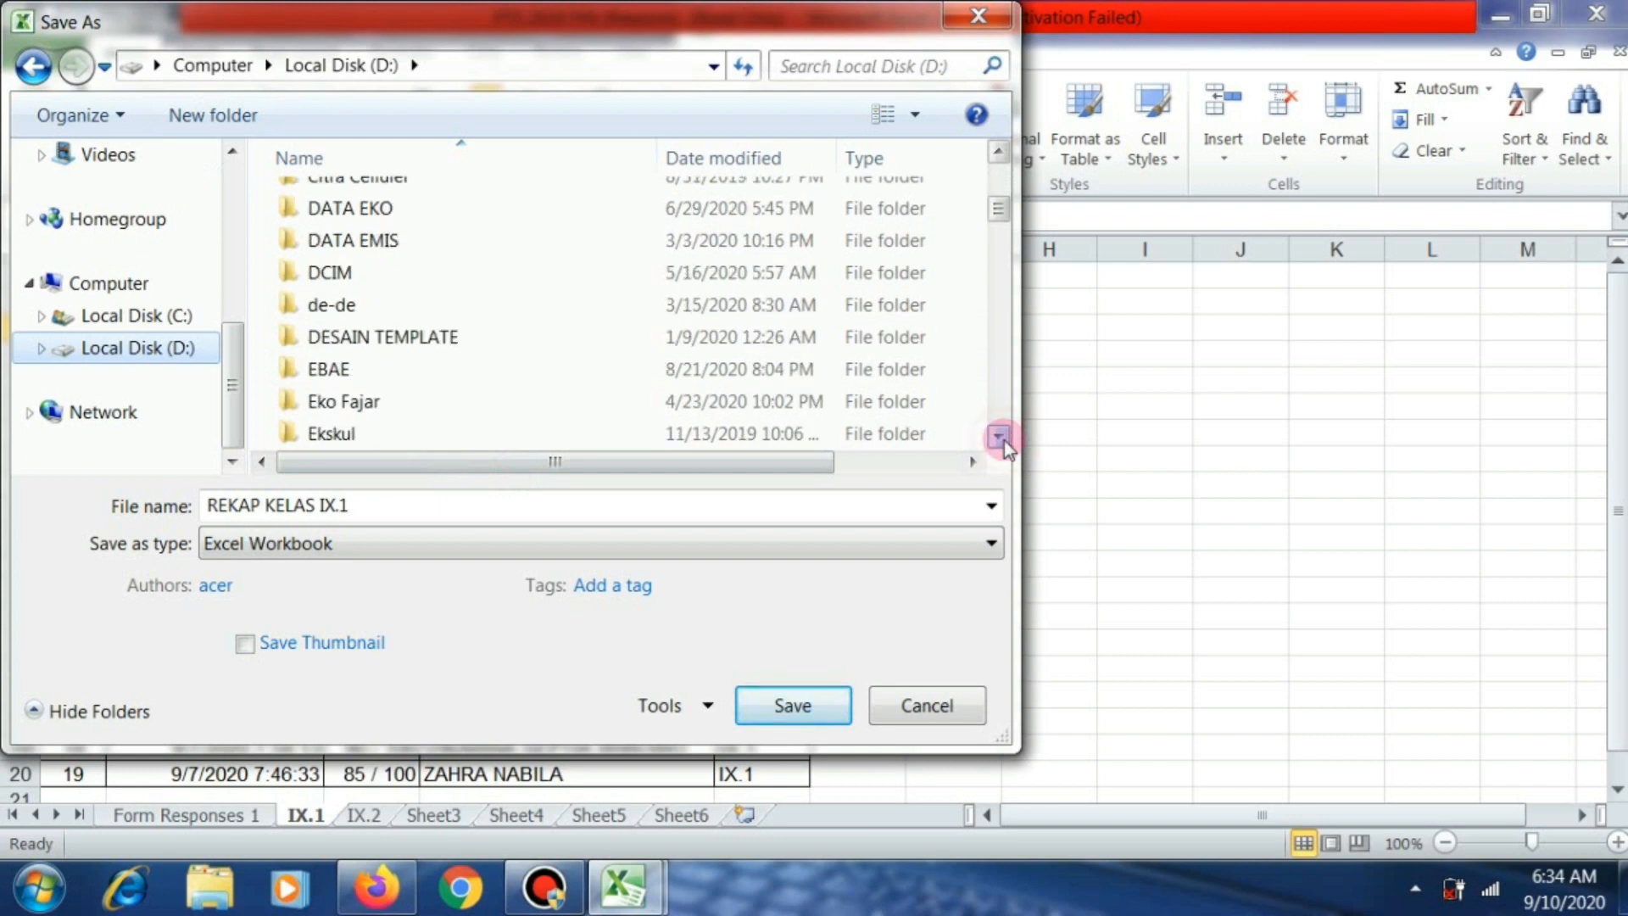
pyautogui.click(1004, 440)
pyautogui.click(1003, 440)
pyautogui.click(1003, 440)
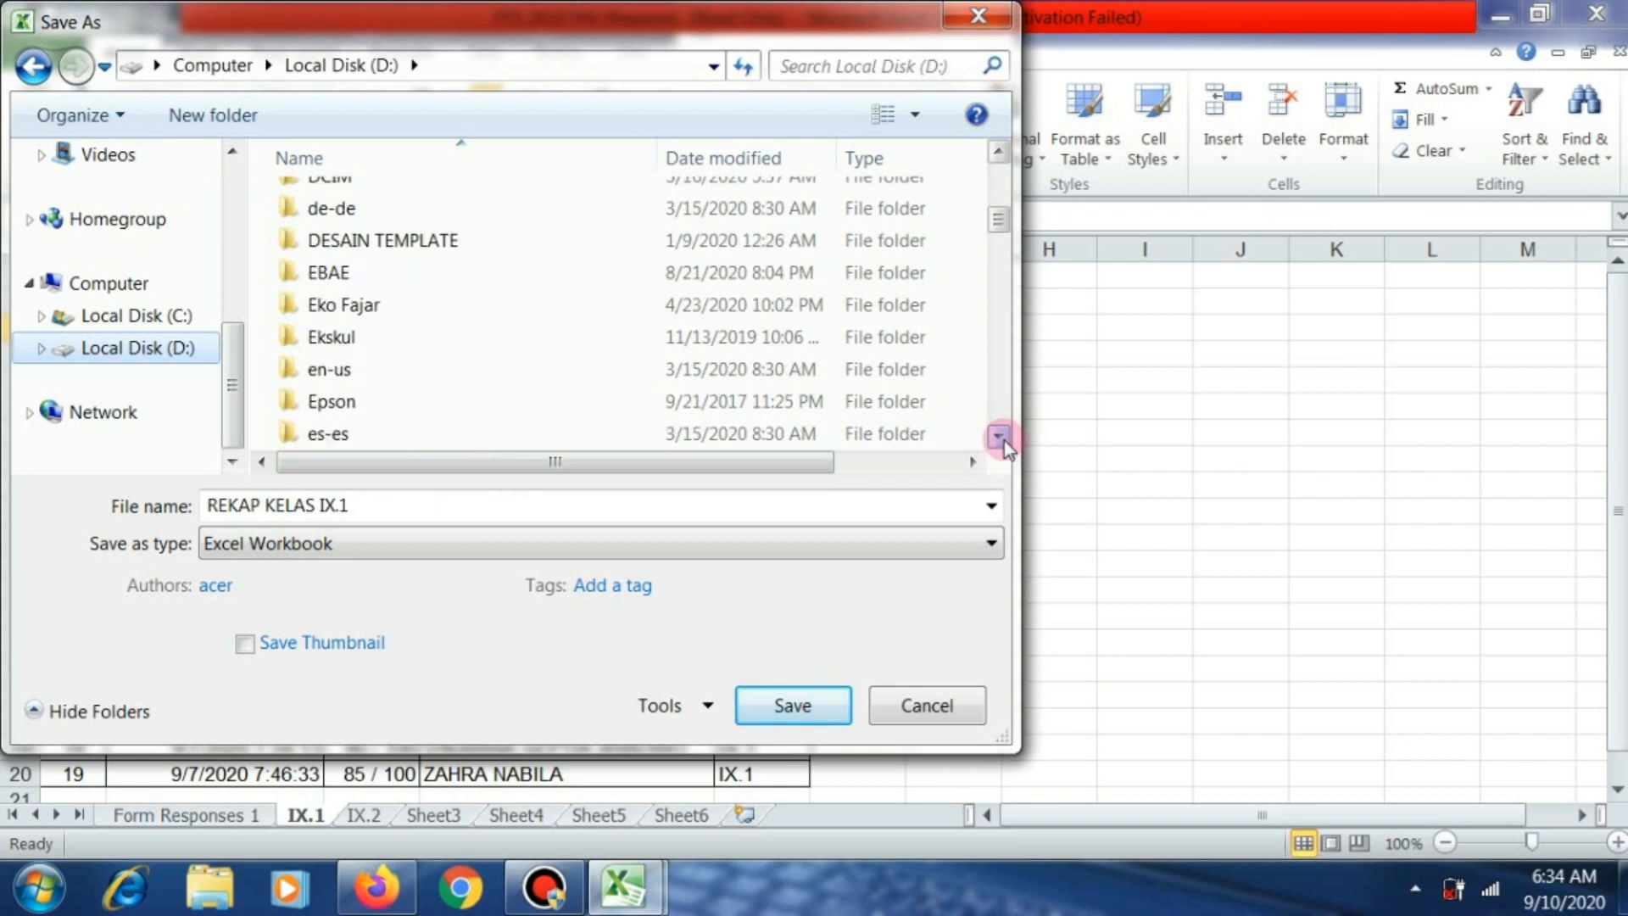
pyautogui.moveTo(1003, 441); pyautogui.dragTo(1004, 441)
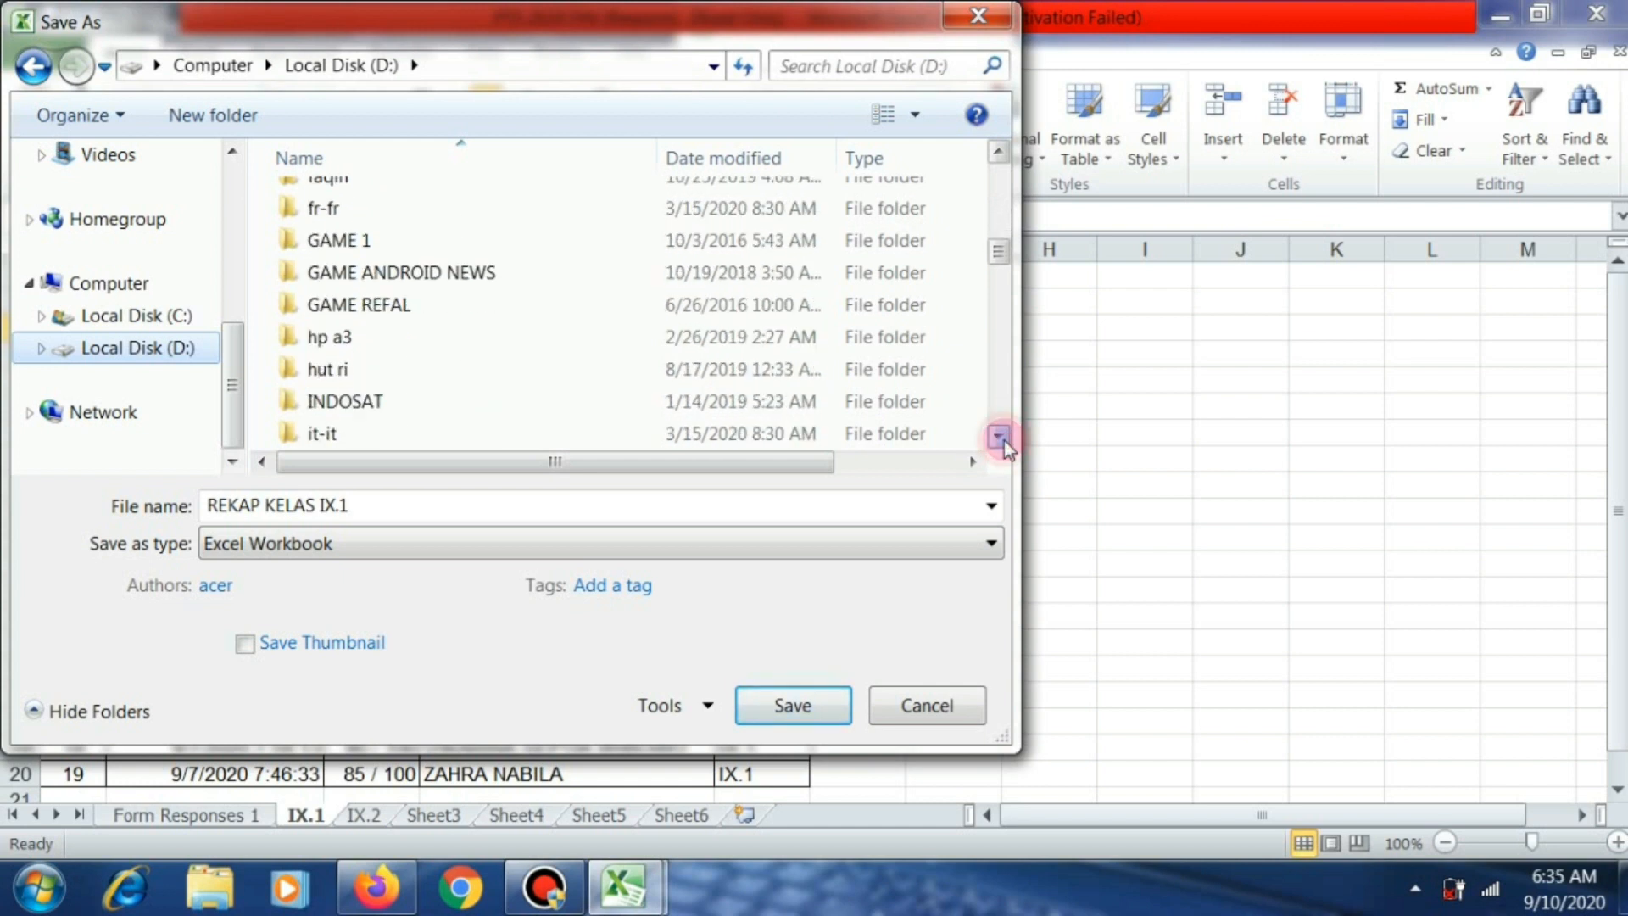
pyautogui.click(1000, 185)
pyautogui.click(1000, 185)
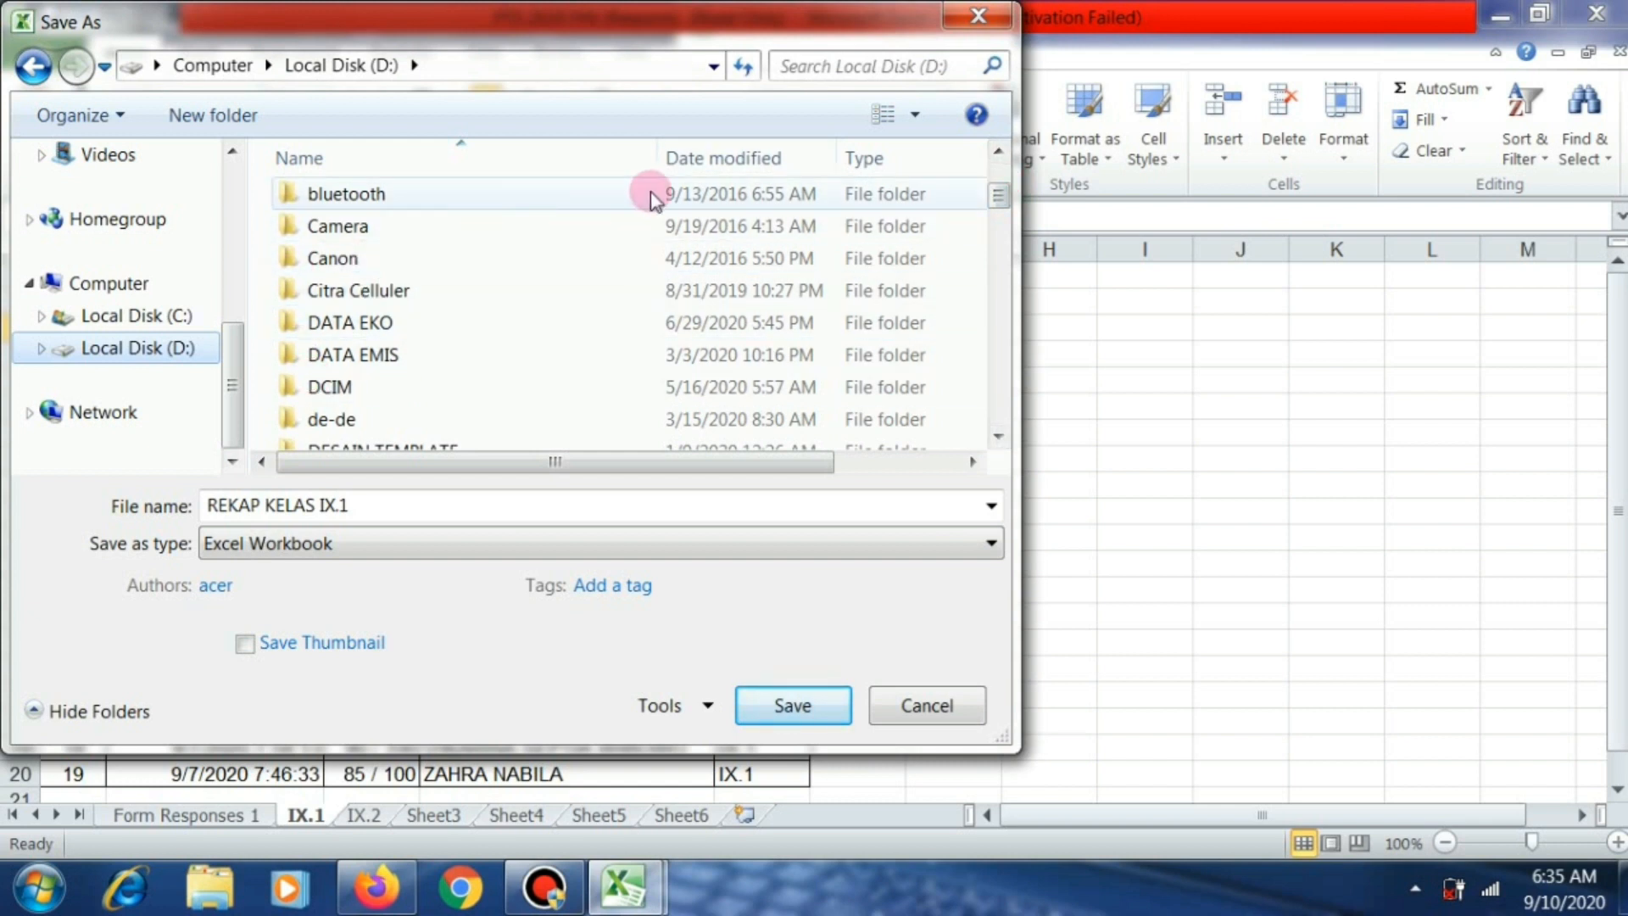
pyautogui.doubleClick(998, 150)
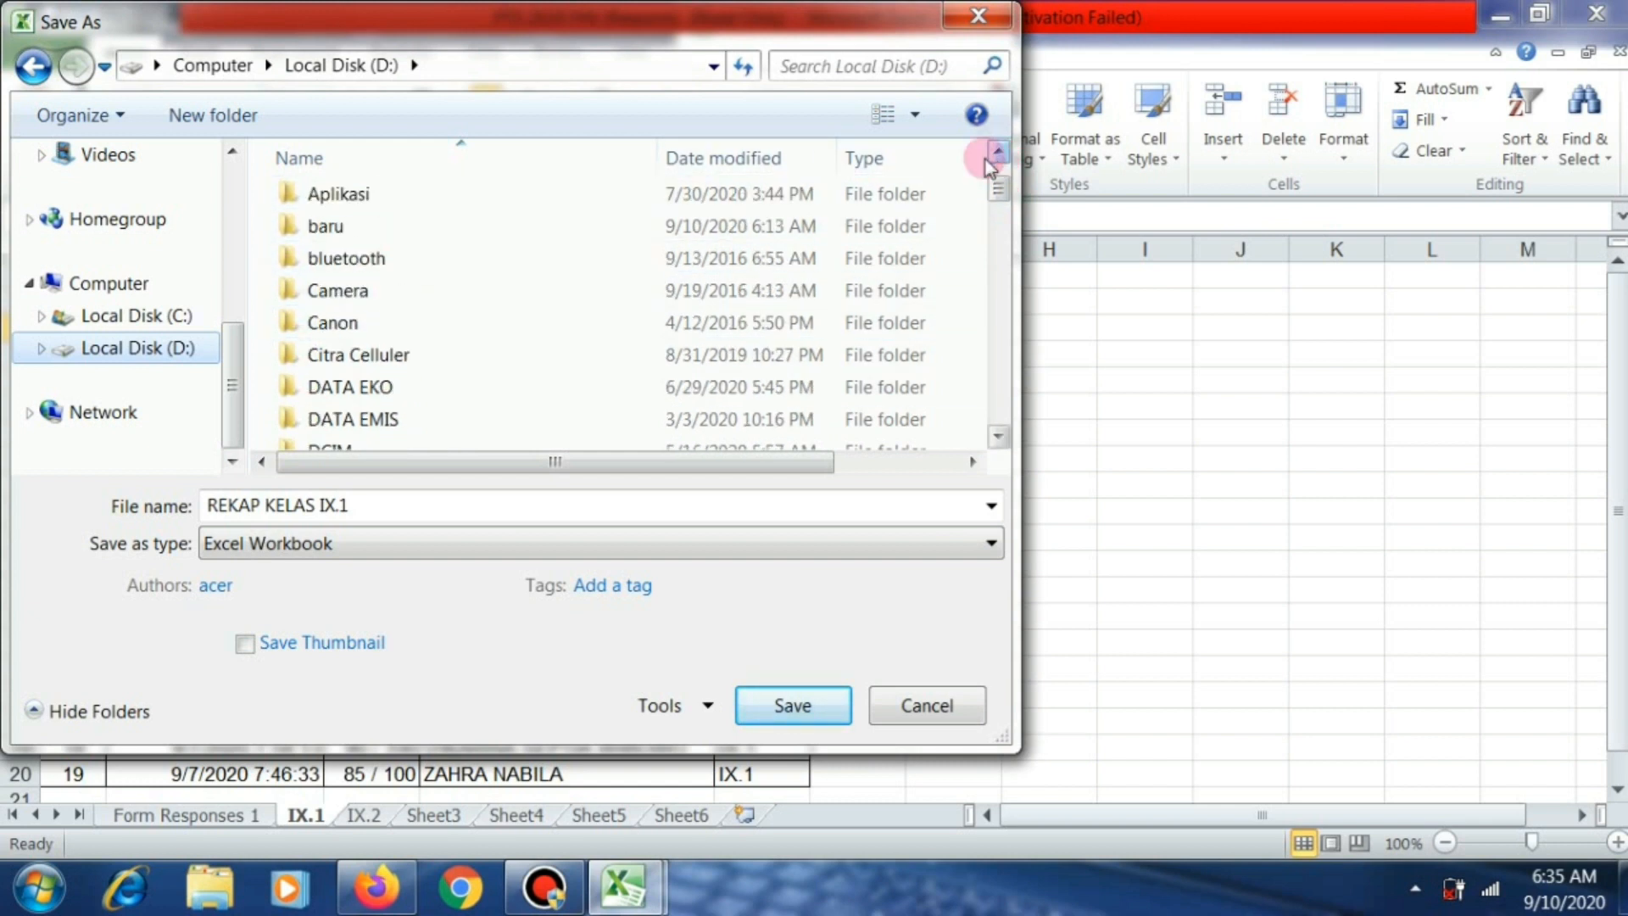
pyautogui.doubleClick(338, 229)
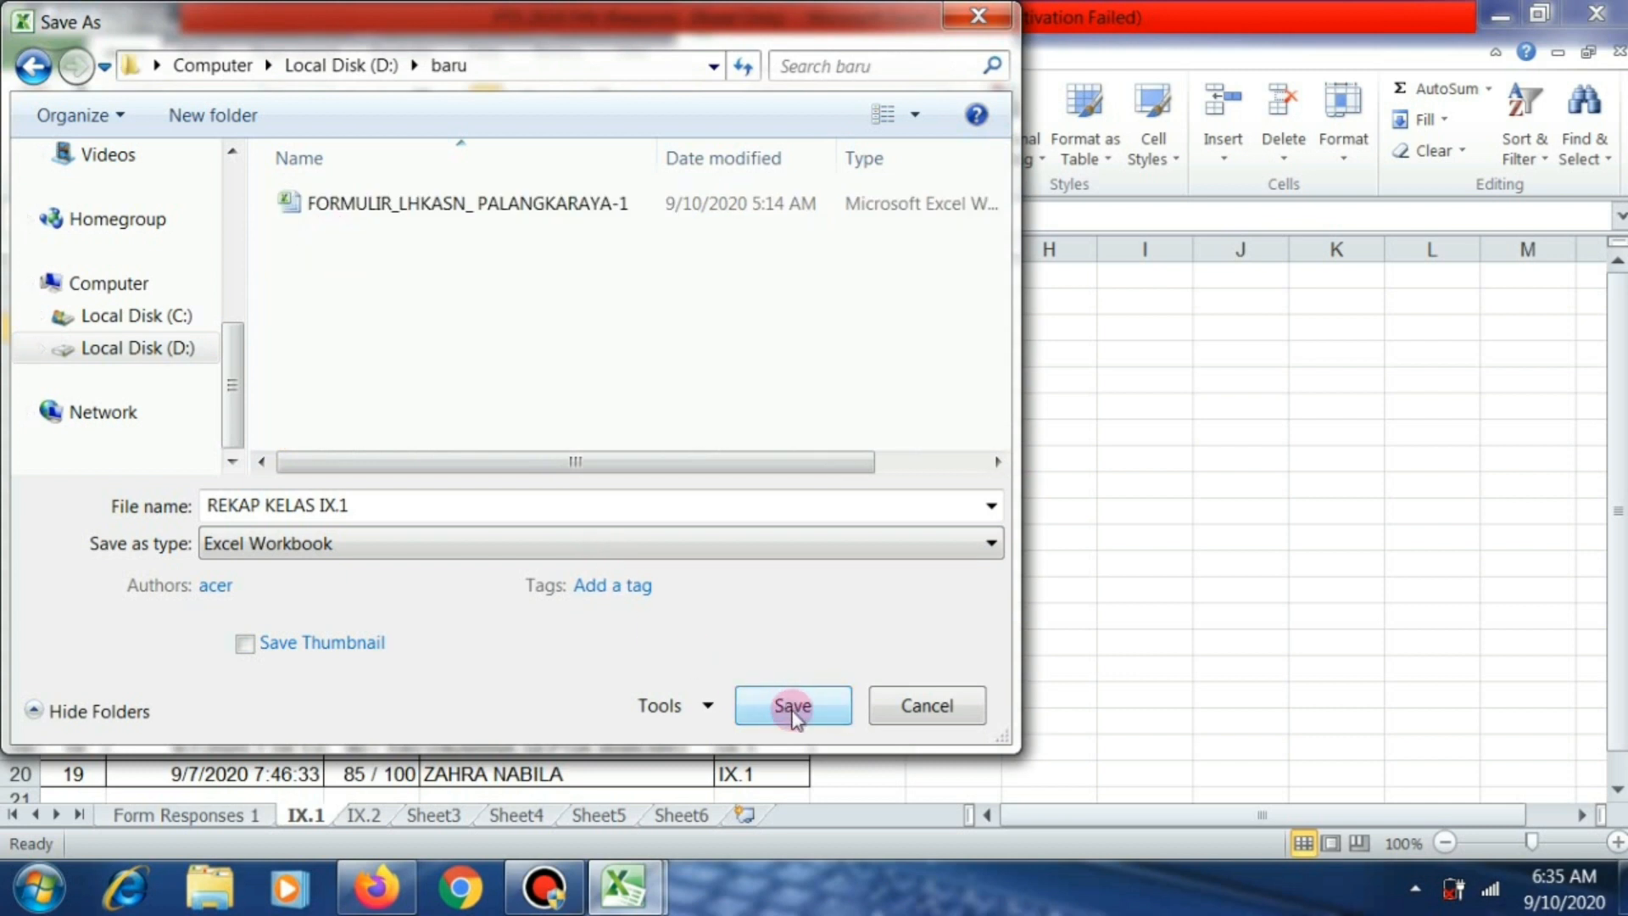
pyautogui.click(792, 709)
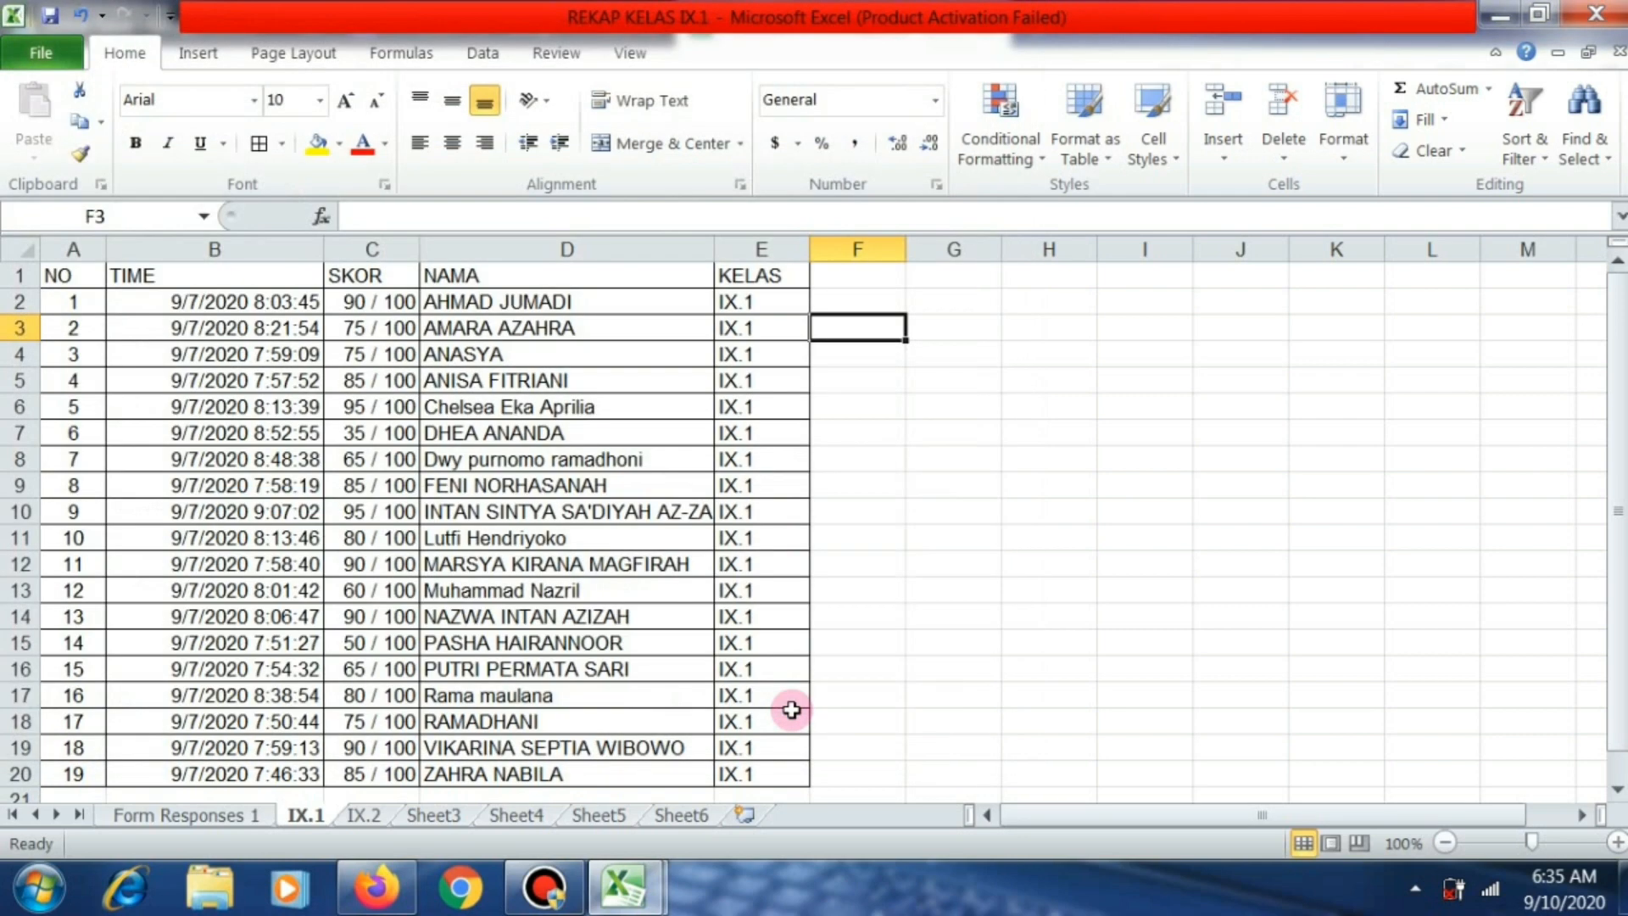
# Close both workbooks, discarding the changes to Copy of PTS 2020 PAI (Respons), and close the browser with all its tabs.
pyautogui.click(897, 591)
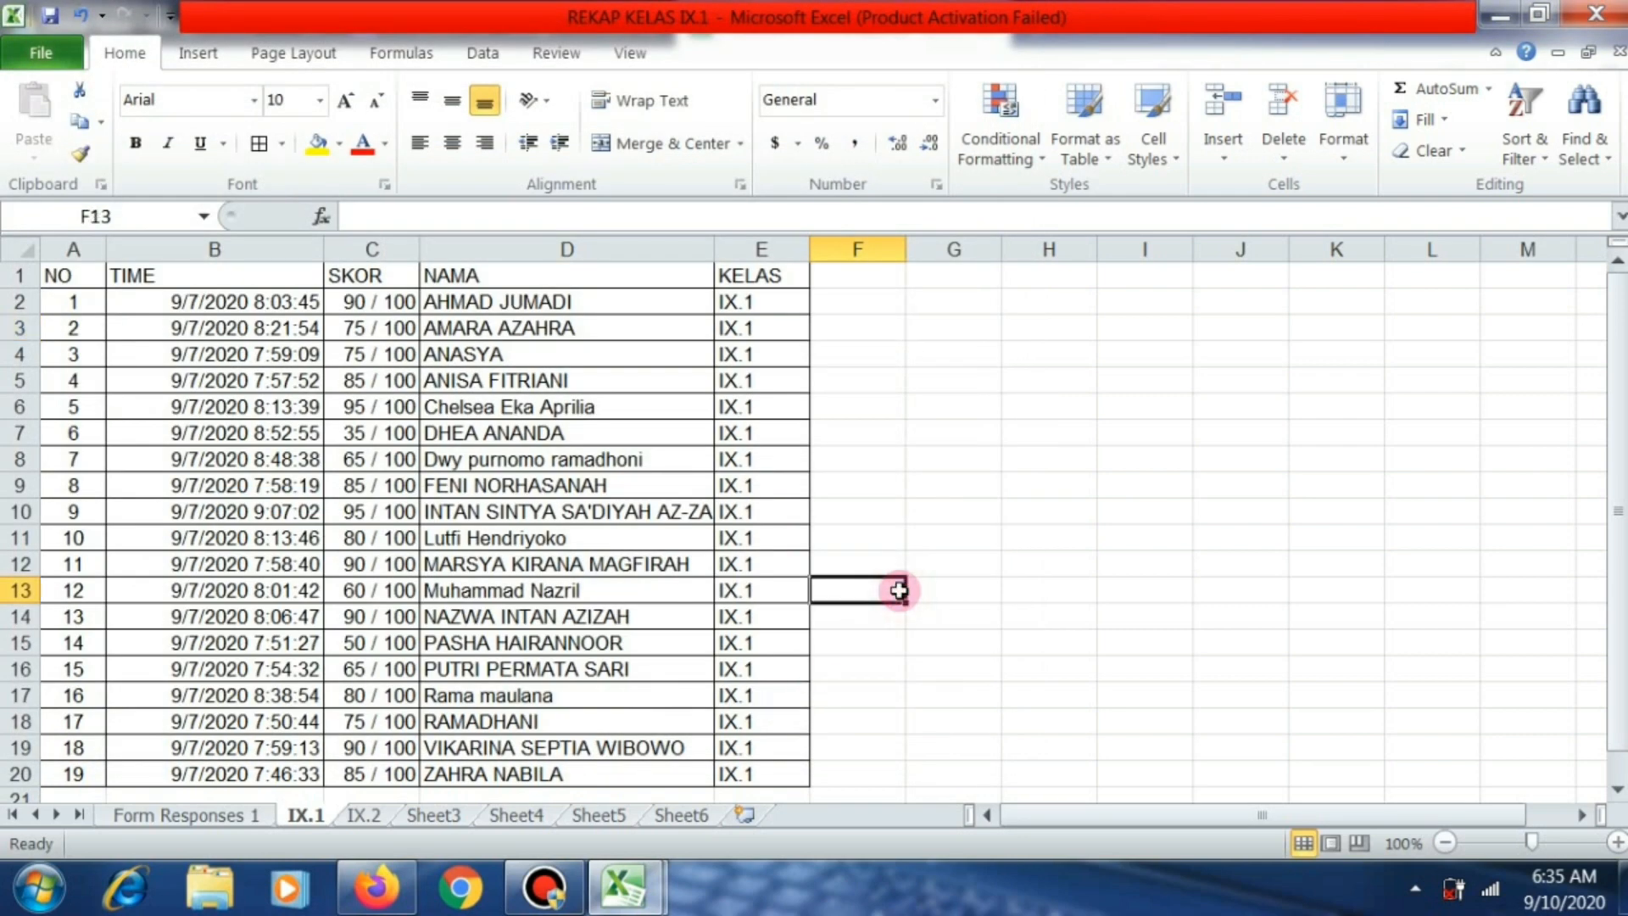
pyautogui.click(1620, 11)
pyautogui.click(1621, 12)
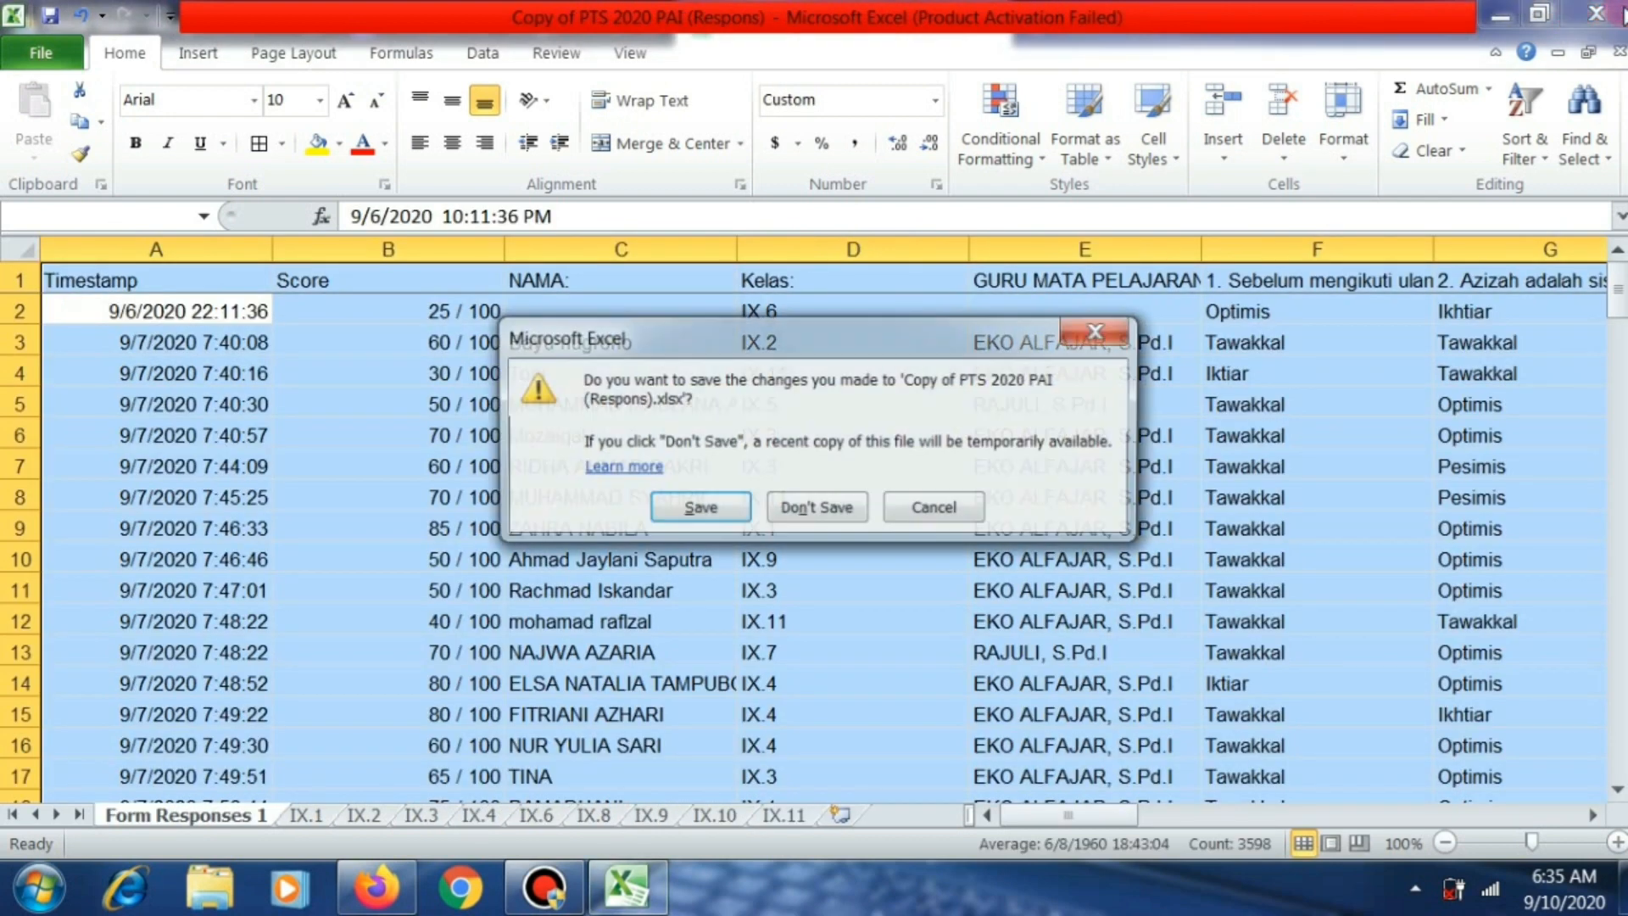
pyautogui.click(811, 507)
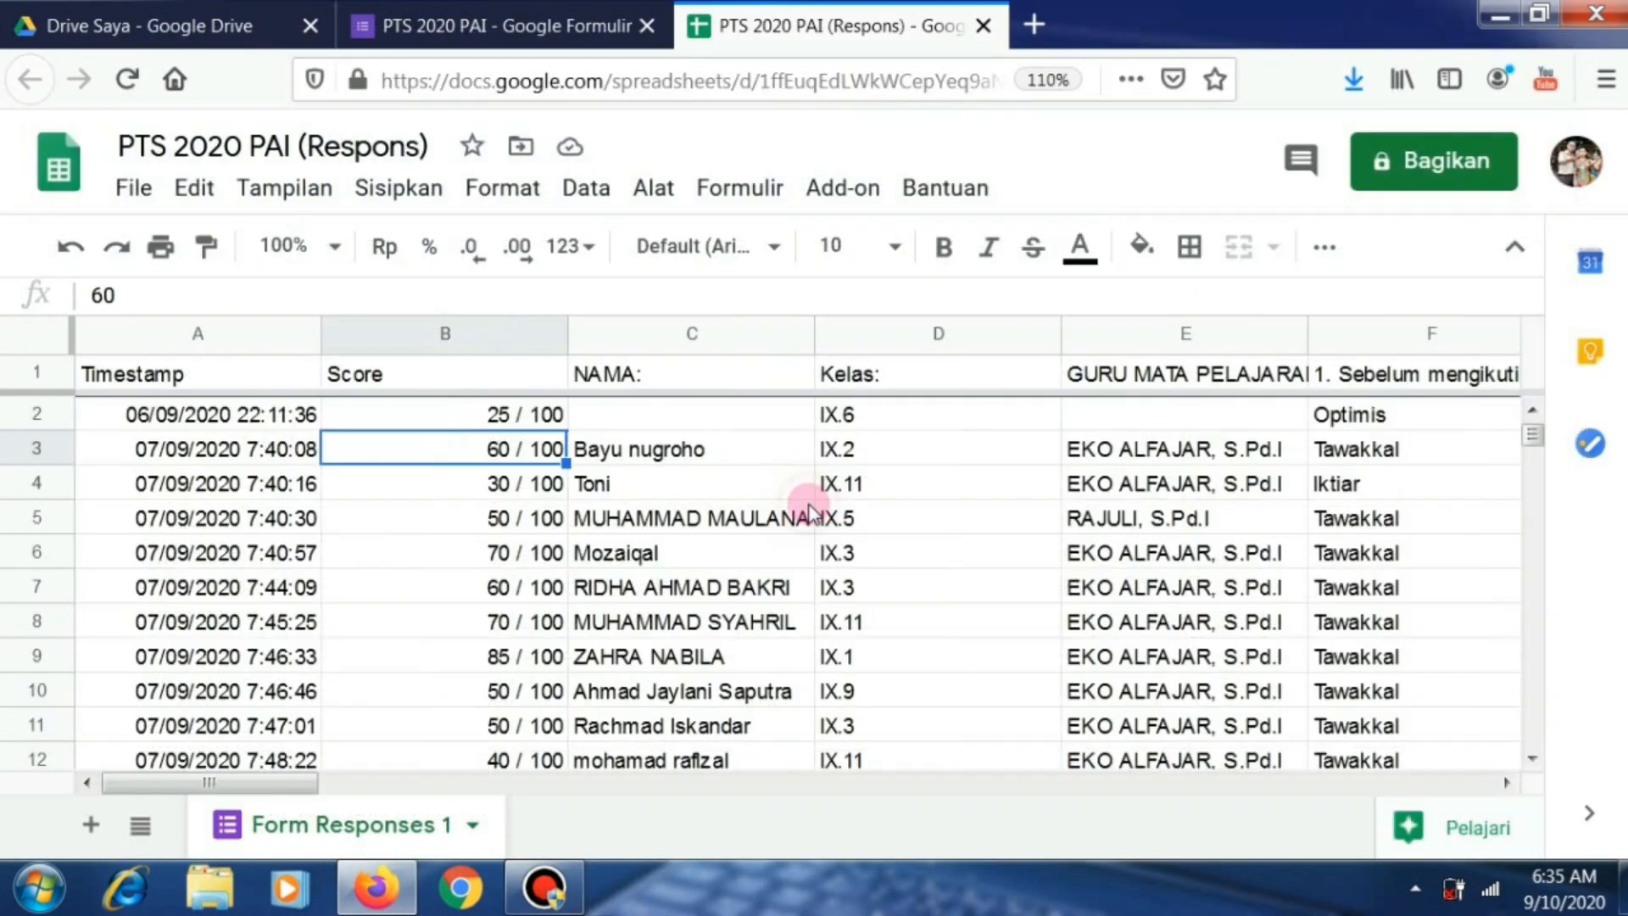
pyautogui.click(1619, 22)
pyautogui.click(736, 499)
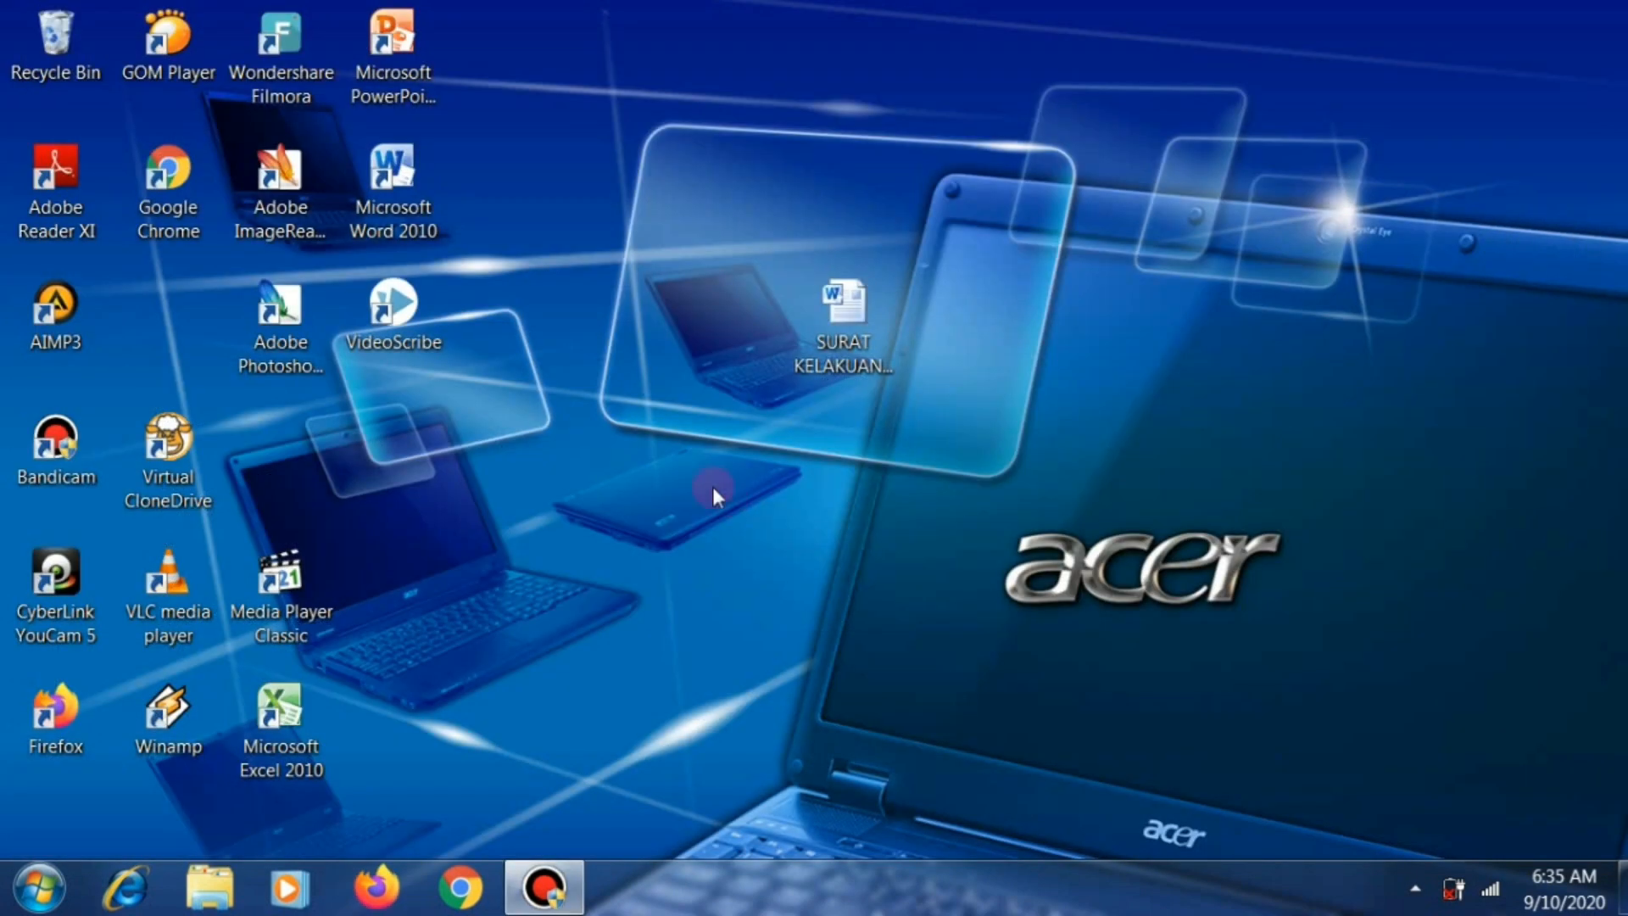
# Reopen REKAP KELAS IX.1 from the baru folder on Local Disk (D:), dismiss the activation wizard and maximize the workbook window.
pyautogui.click(217, 890)
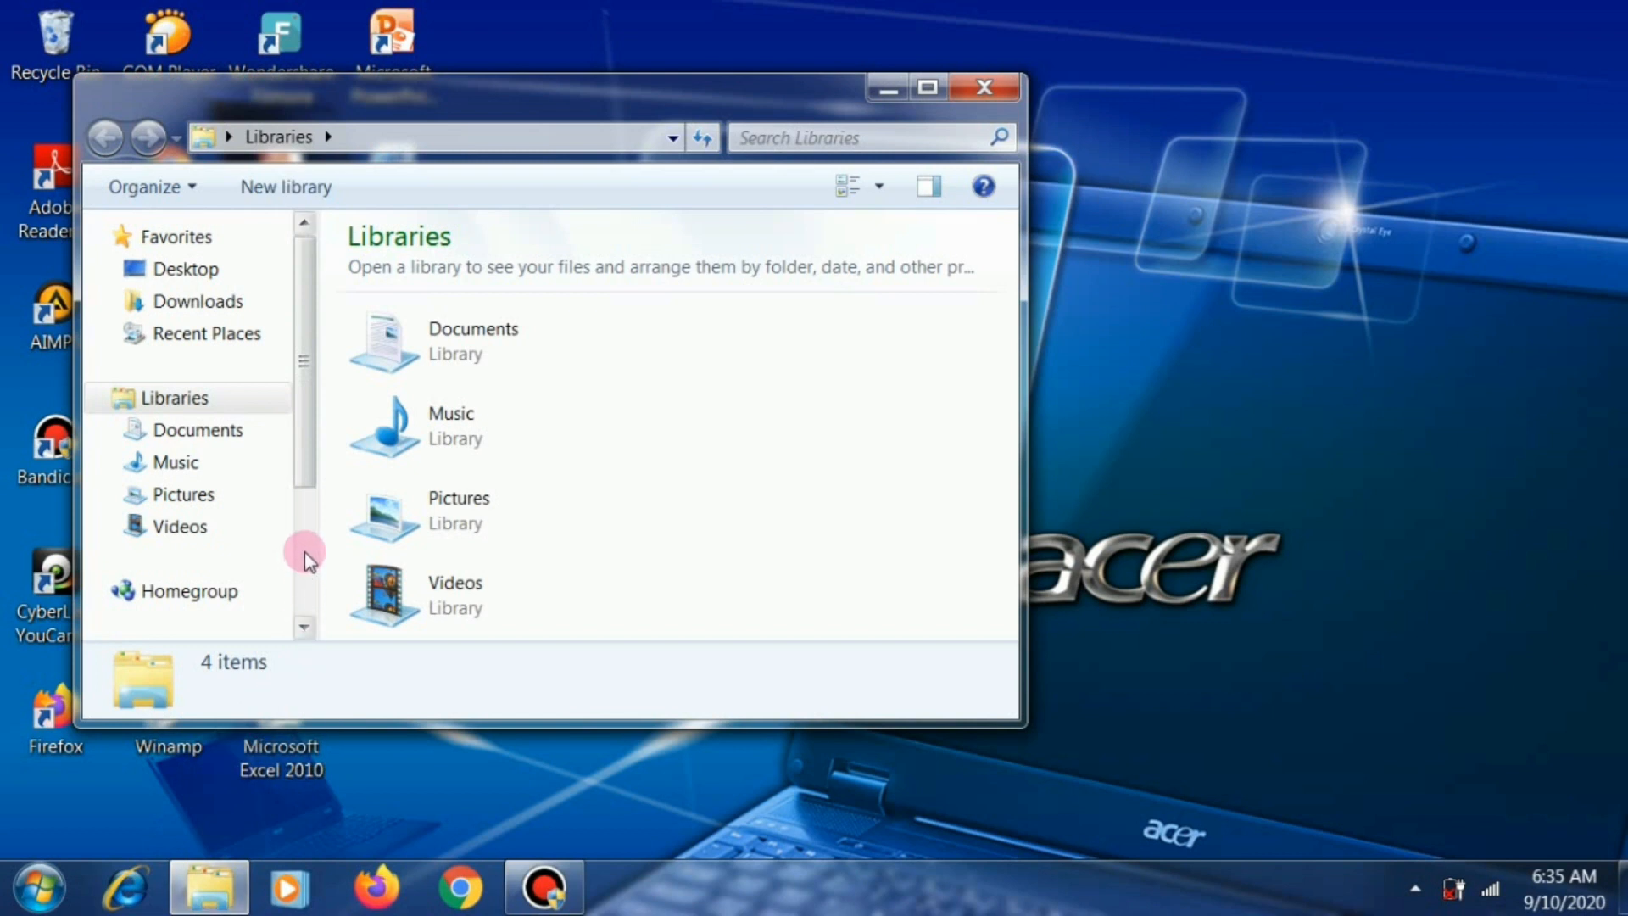
pyautogui.scroll(-2, 302, 552)
pyautogui.click(244, 517)
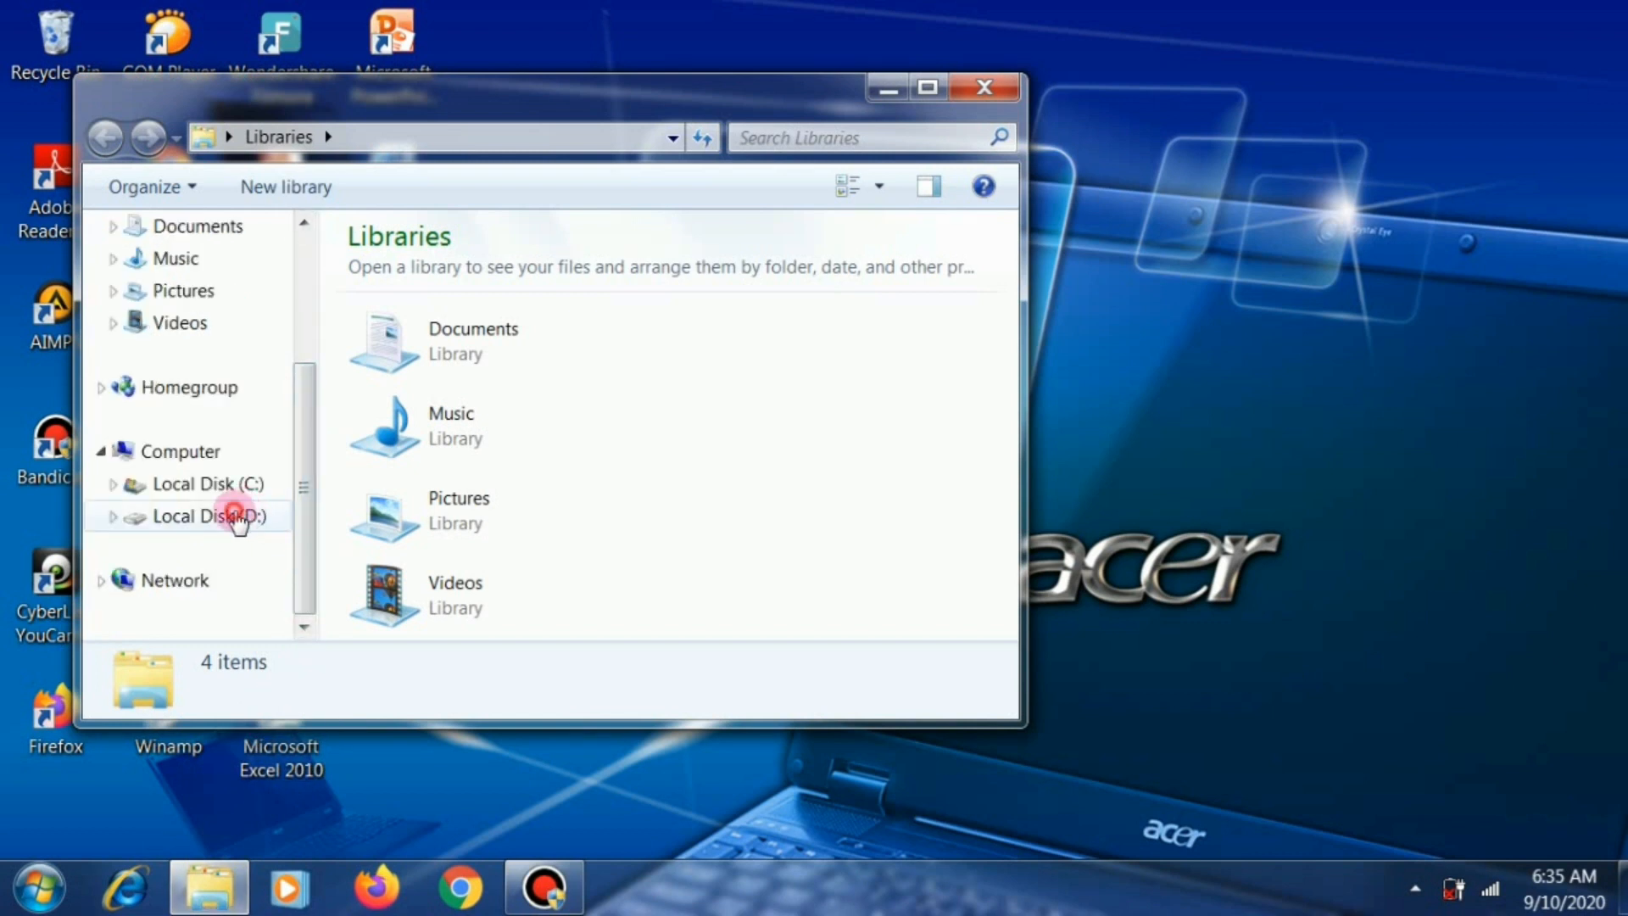
pyautogui.click(398, 405)
pyautogui.doubleClick(410, 413)
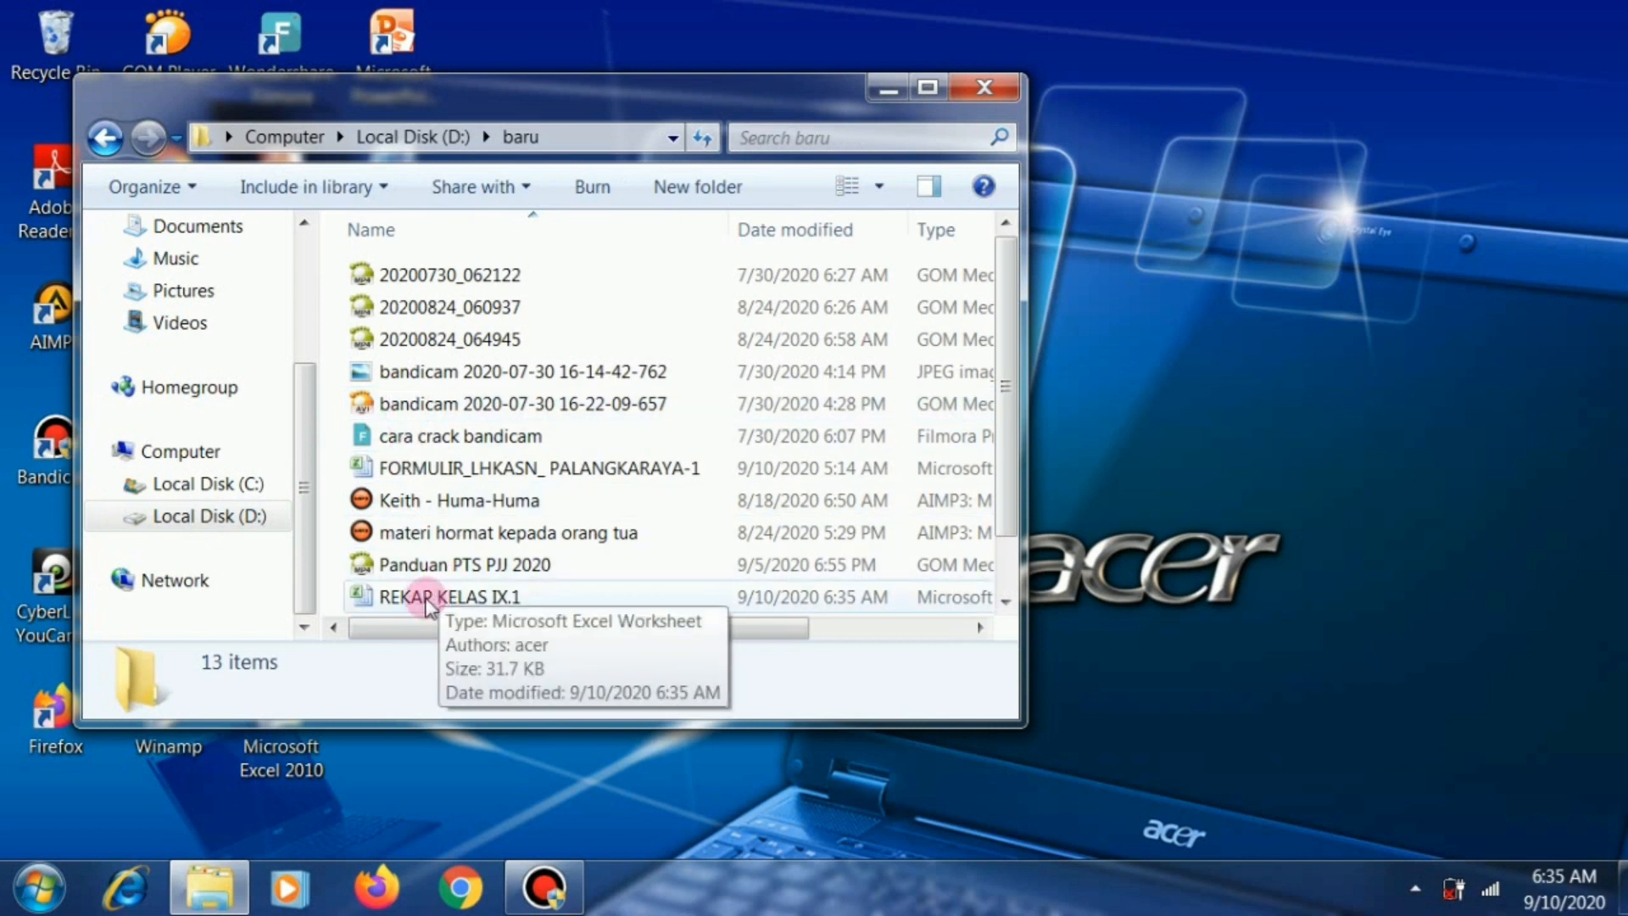
pyautogui.click(427, 599)
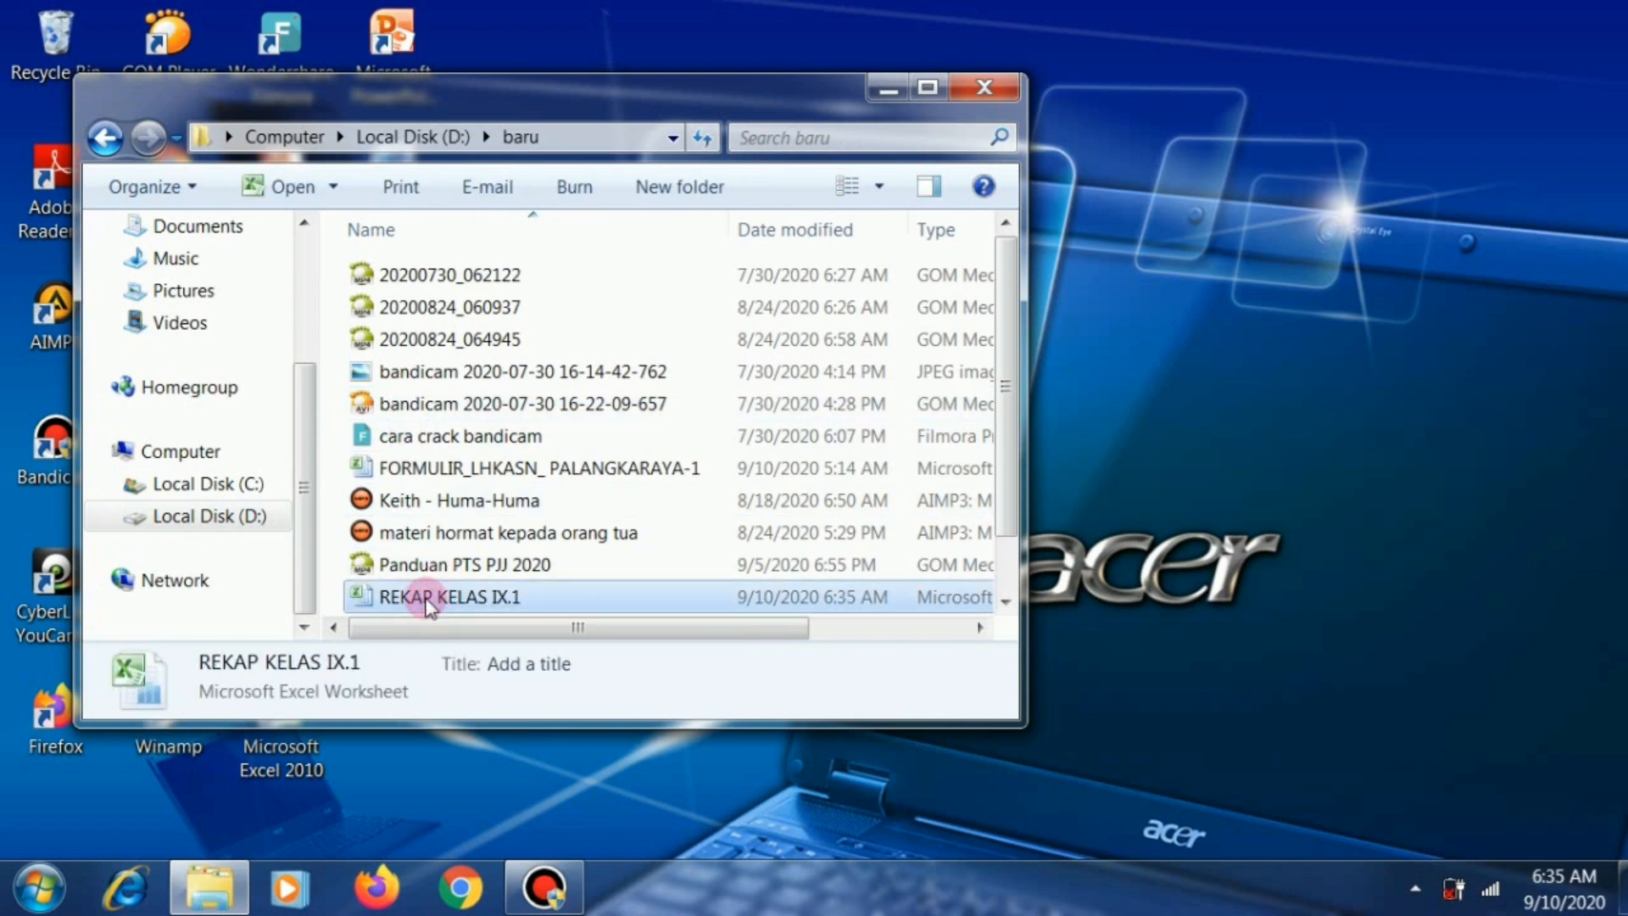
pyautogui.click(278, 180)
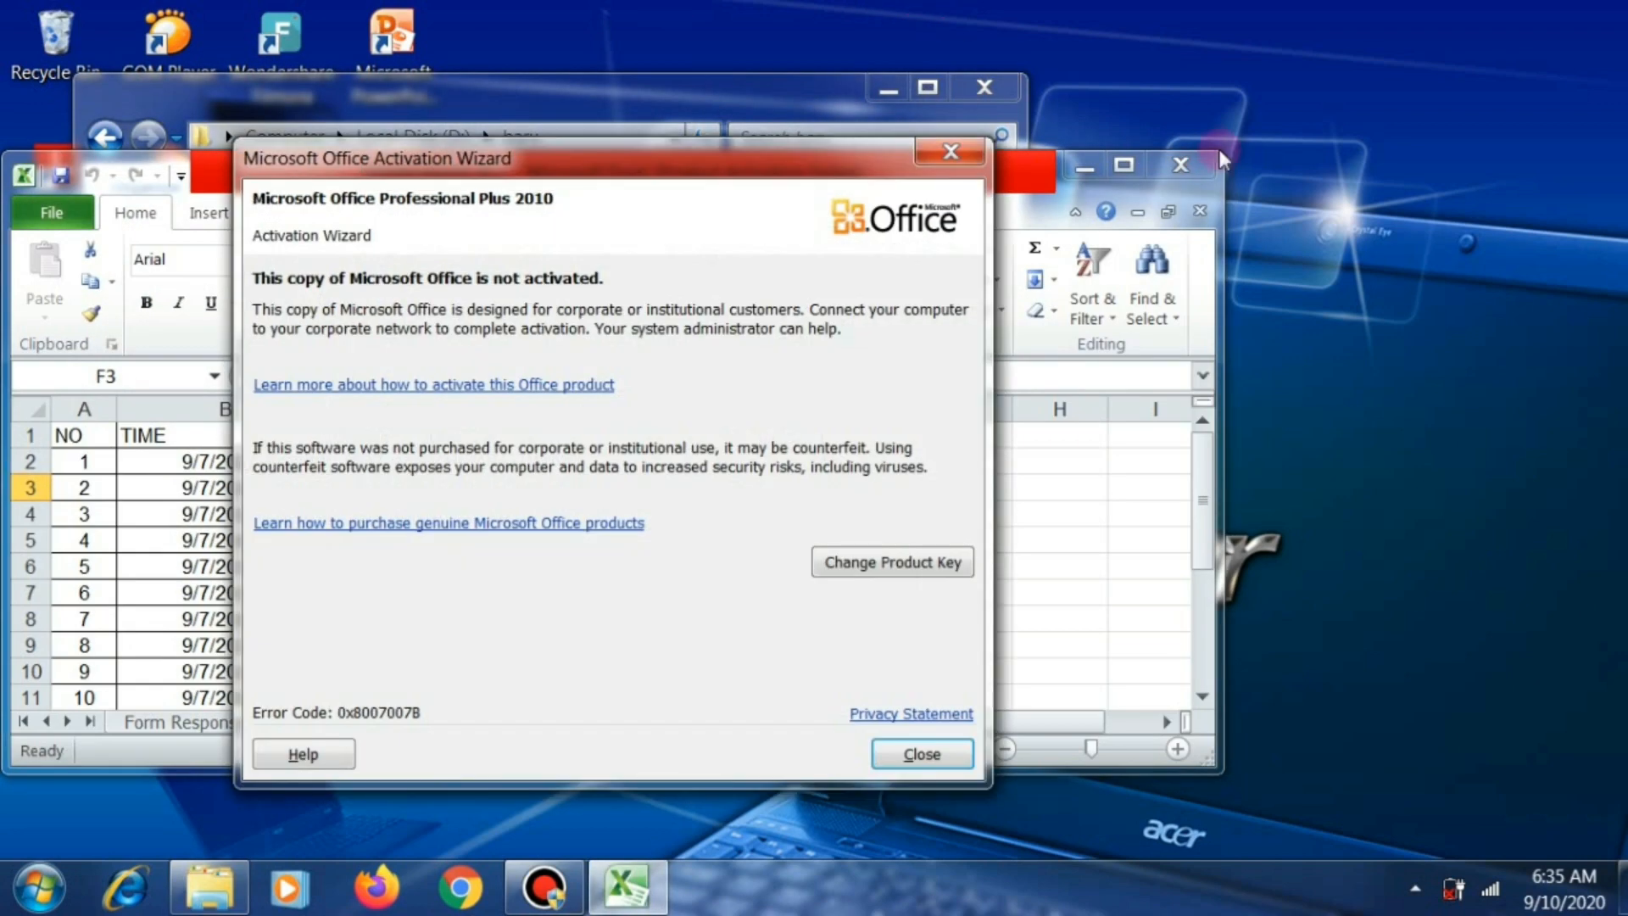
pyautogui.click(948, 158)
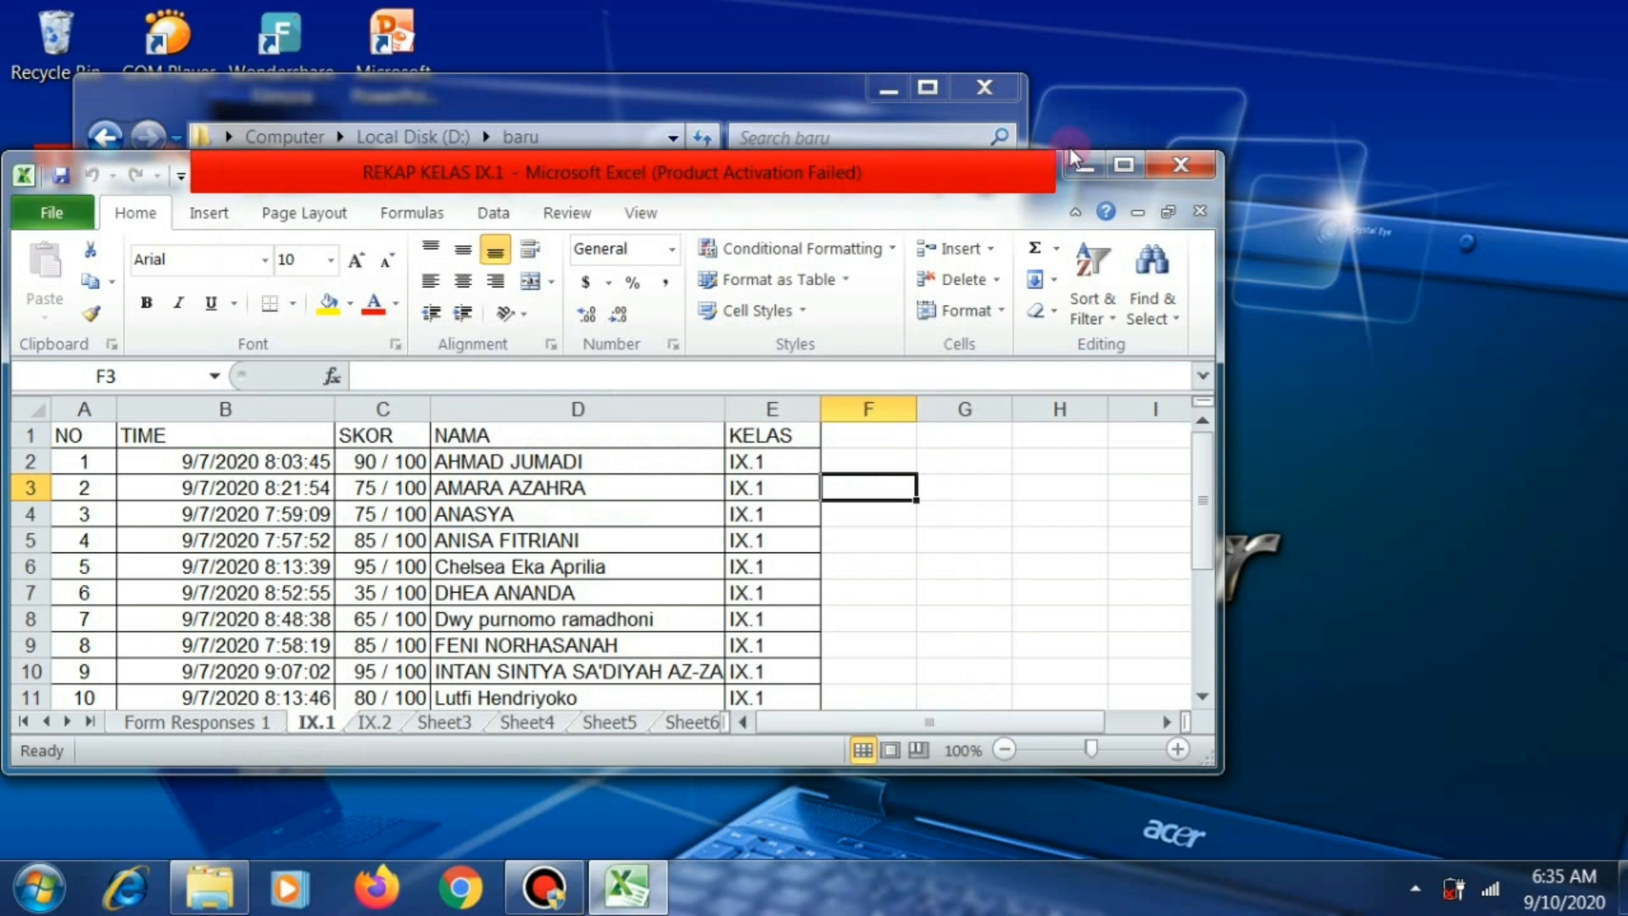
pyautogui.click(1125, 166)
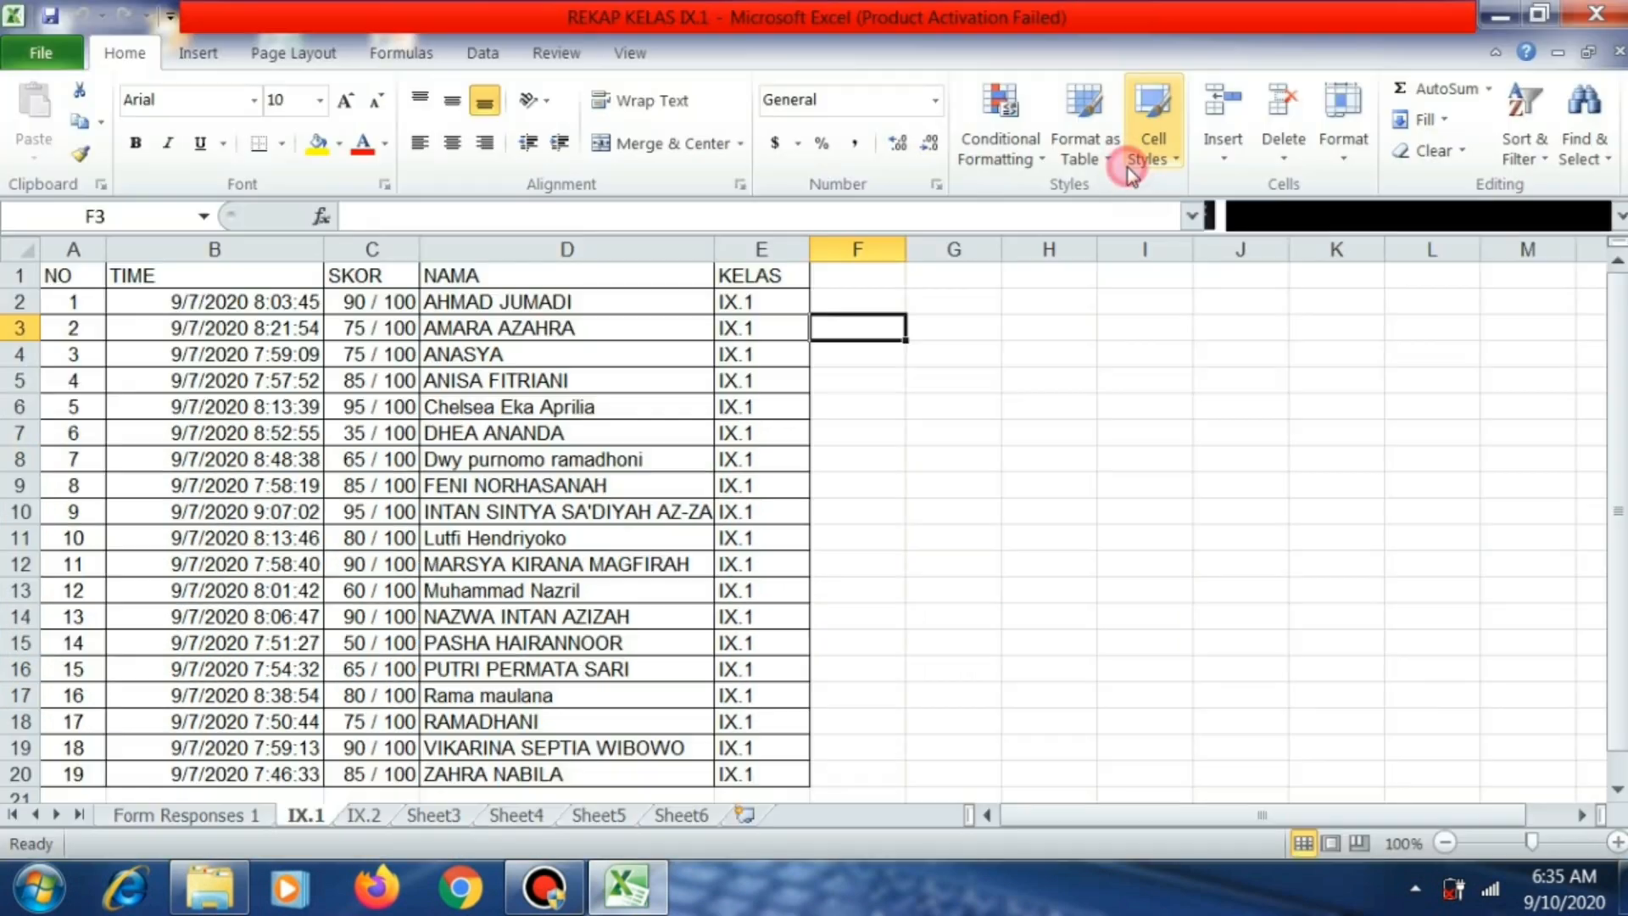
# Look through the numbers, times, scores, names and classes in the saved IX.1 sheet.
pyautogui.click(556, 458)
pyautogui.press('Up')
pyautogui.press('Up')
pyautogui.press('Up')
pyautogui.press('Up')
pyautogui.press('Up')
pyautogui.press('Up')
pyautogui.press('Up')
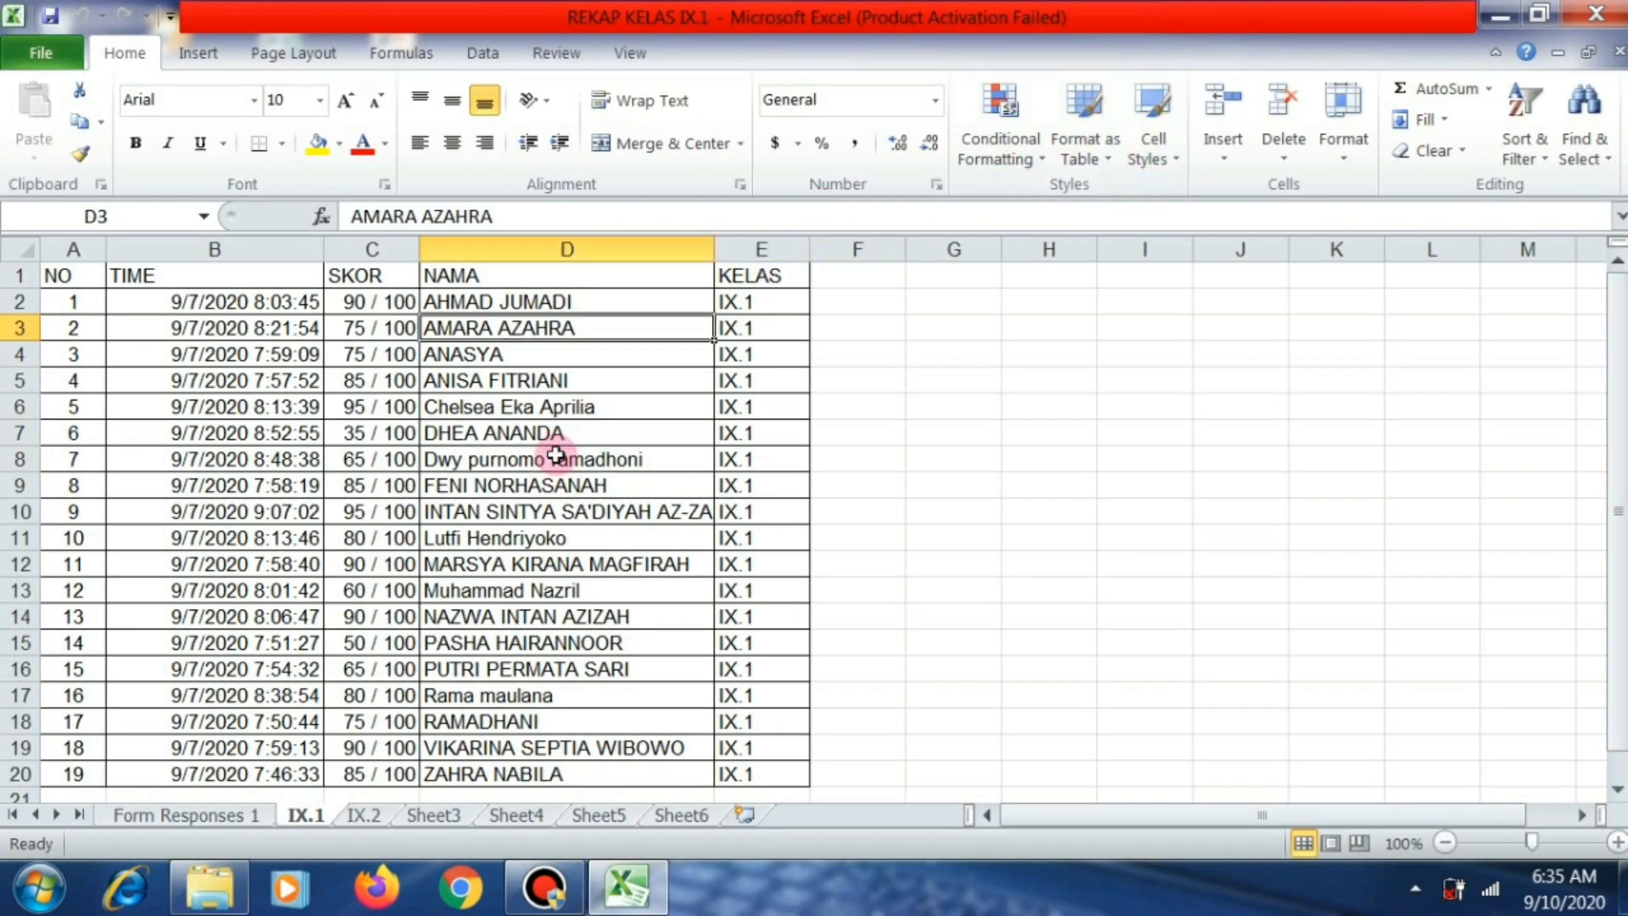
pyautogui.press('Left')
pyautogui.press('Left')
pyautogui.press('Left')
pyautogui.press('Down')
pyautogui.press('Down')
pyautogui.press('Down')
pyautogui.press('Down')
pyautogui.press('Down')
pyautogui.press('Down')
pyautogui.press('Down')
pyautogui.press('Down')
pyautogui.press('Down')
pyautogui.press('Down')
pyautogui.press('Down')
pyautogui.press('Down')
pyautogui.press('Down')
pyautogui.press('Down')
pyautogui.press('Down')
pyautogui.press('Down')
pyautogui.press('Down')
pyautogui.press('Down')
pyautogui.press('Down')
pyautogui.press('Down')
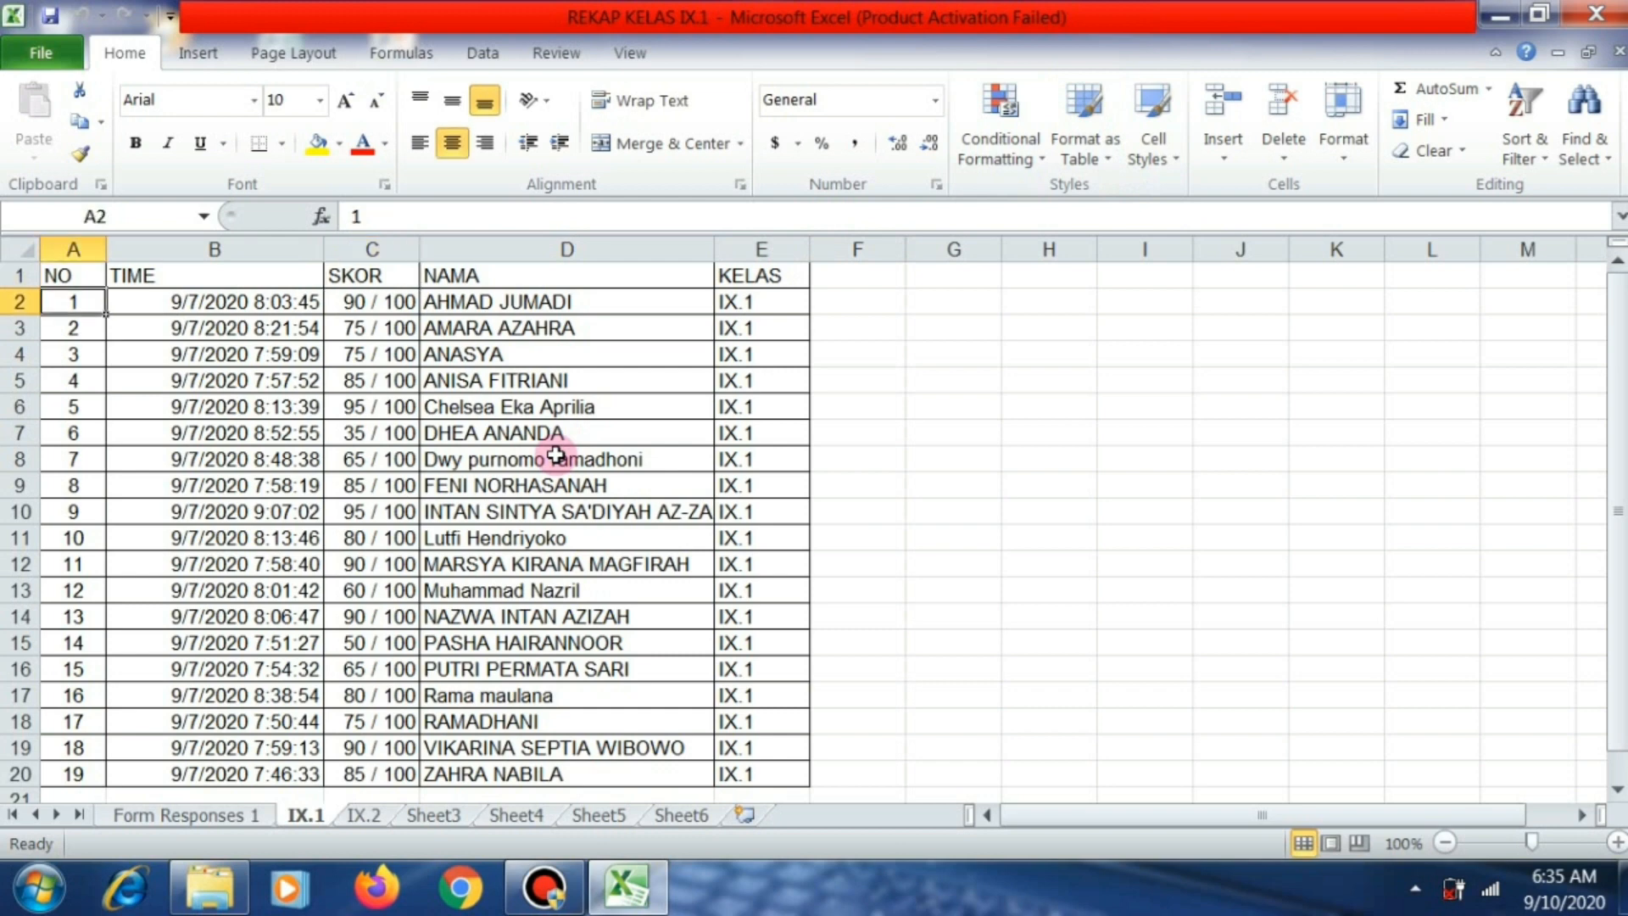
pyautogui.press('Up')
pyautogui.press('Up')
pyautogui.press('Up')
pyautogui.press('Up')
pyautogui.press('Up')
pyautogui.press('Up')
pyautogui.press('Up')
pyautogui.press('Up')
pyautogui.press('Up')
pyautogui.press('Up')
pyautogui.press('Up')
pyautogui.press('Up')
pyautogui.press('Up')
pyautogui.press('Up')
pyautogui.press('Up')
pyautogui.press('Up')
pyautogui.press('Up')
pyautogui.press('Up')
pyautogui.press('Up')
pyautogui.press('Up')
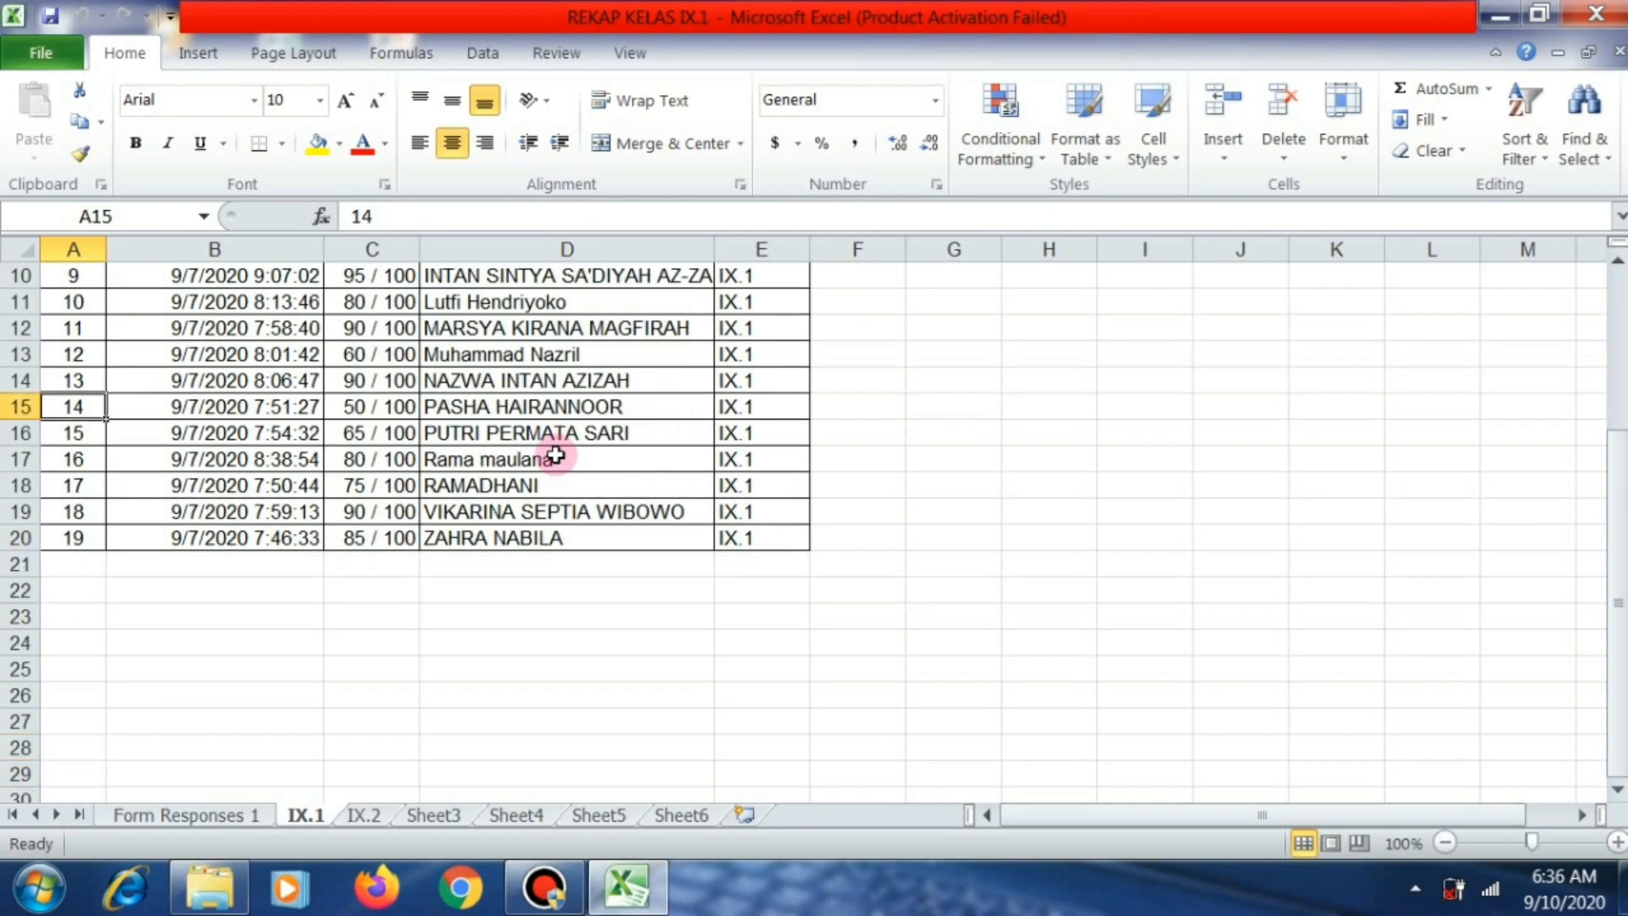
pyautogui.press('Right')
pyautogui.press('Right')
pyautogui.press('Right')
pyautogui.press('Right')
pyautogui.press('Right')
pyautogui.press('Right')
pyautogui.press('Right')
pyautogui.press('Right')
pyautogui.press('Right')
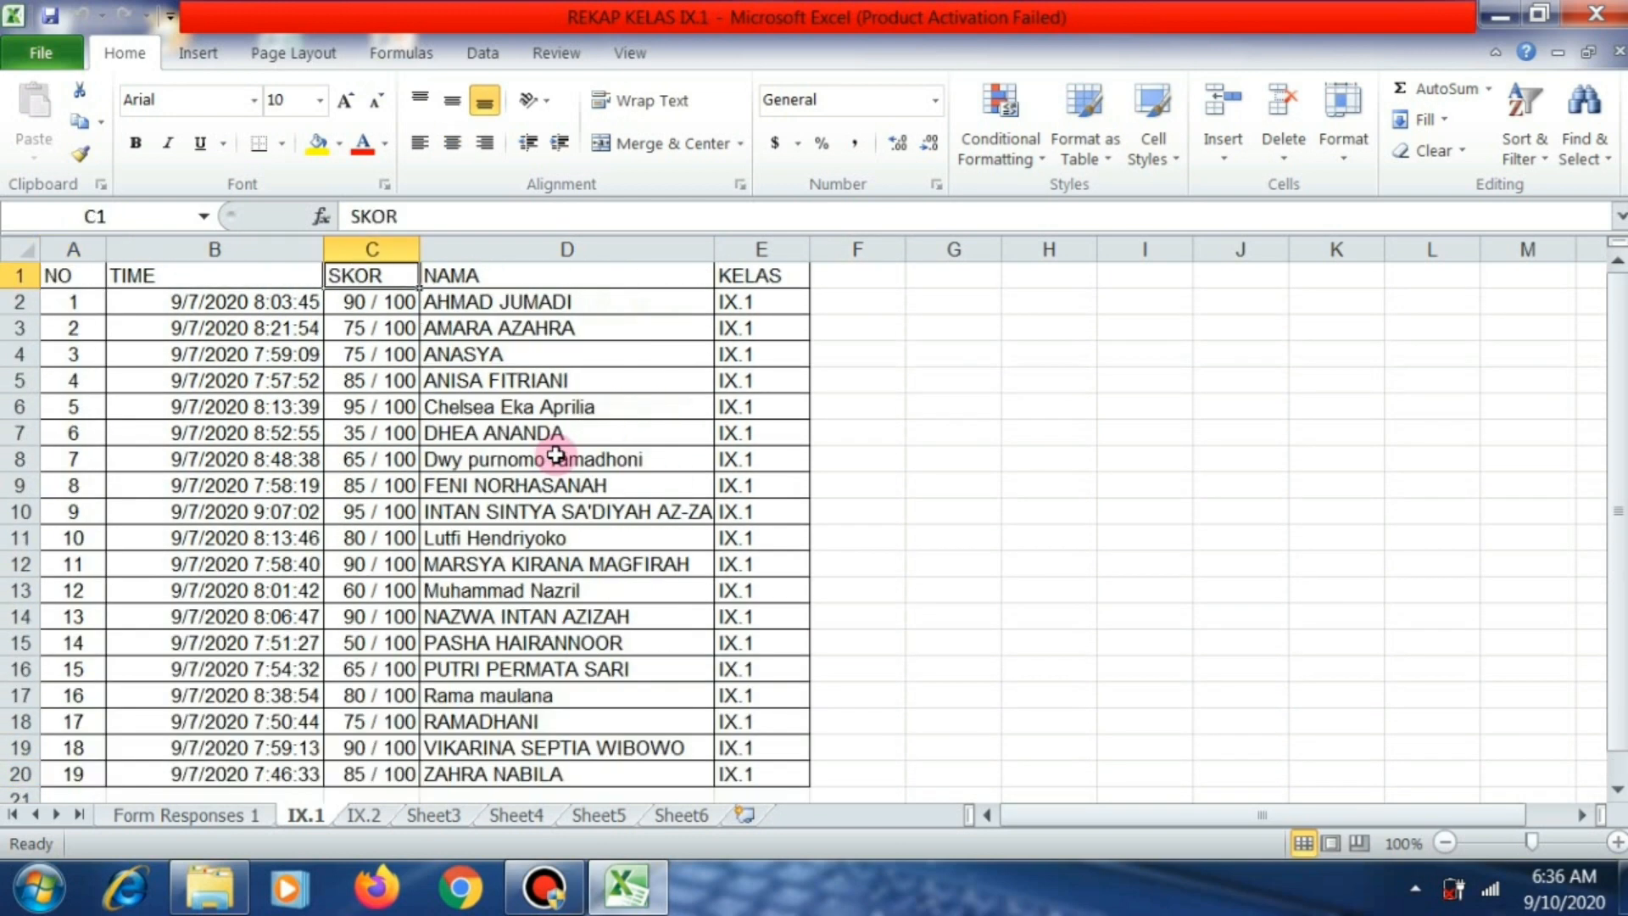
pyautogui.click(382, 543)
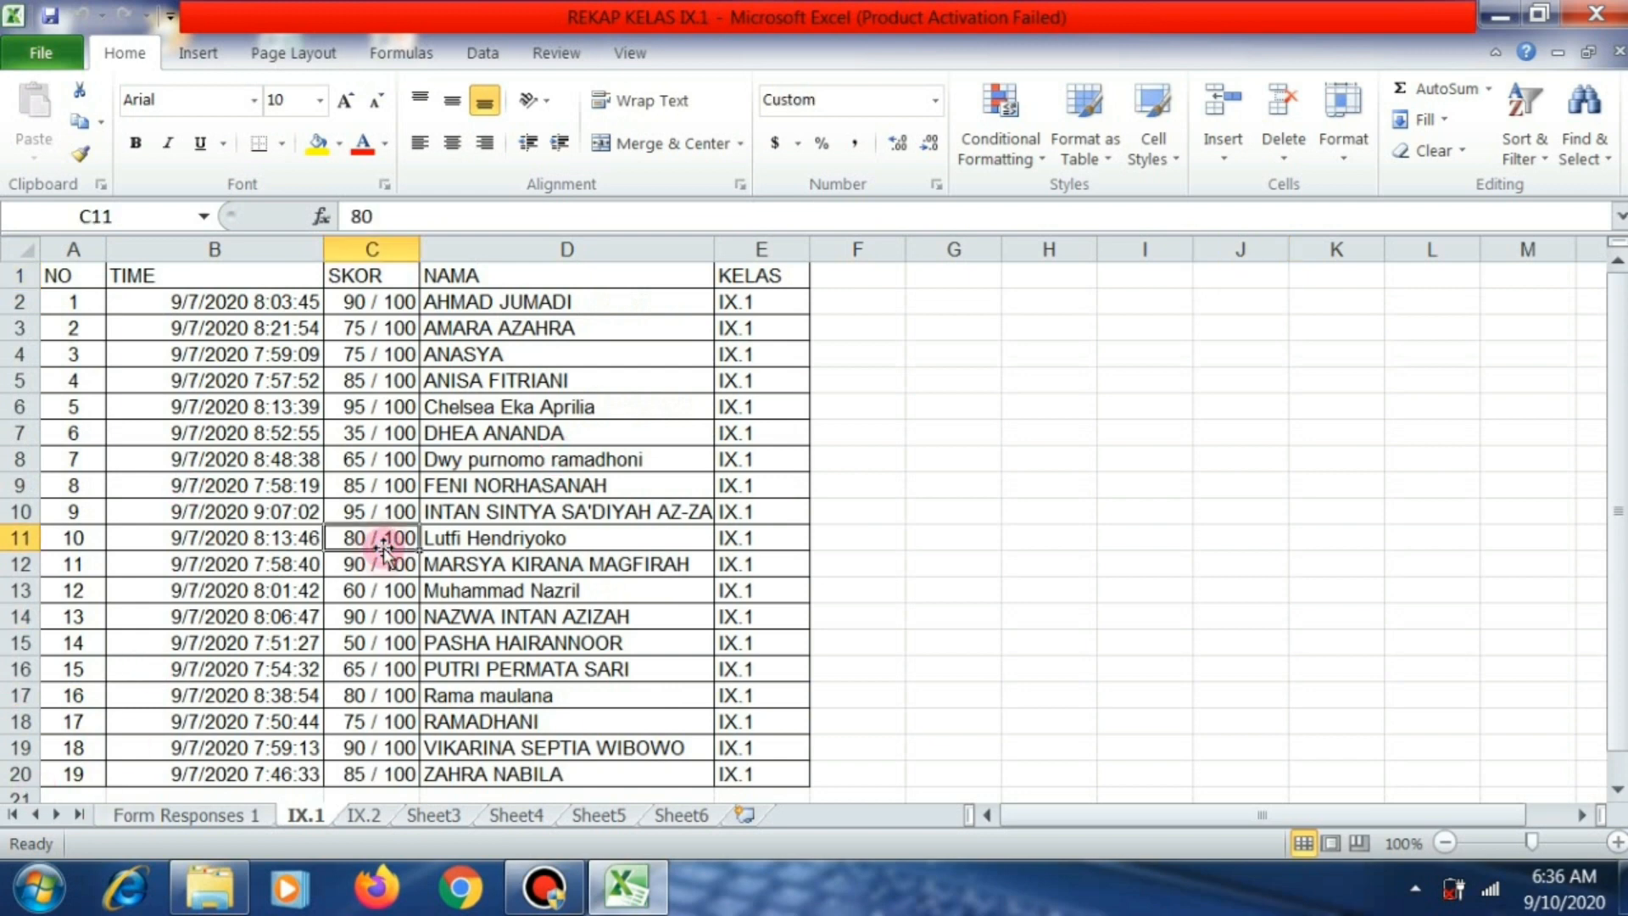
# Examine the sorted responses in the Form Responses 1 sheet, from the IX.1 and IX.10 records down past the last filled row.
pyautogui.click(185, 819)
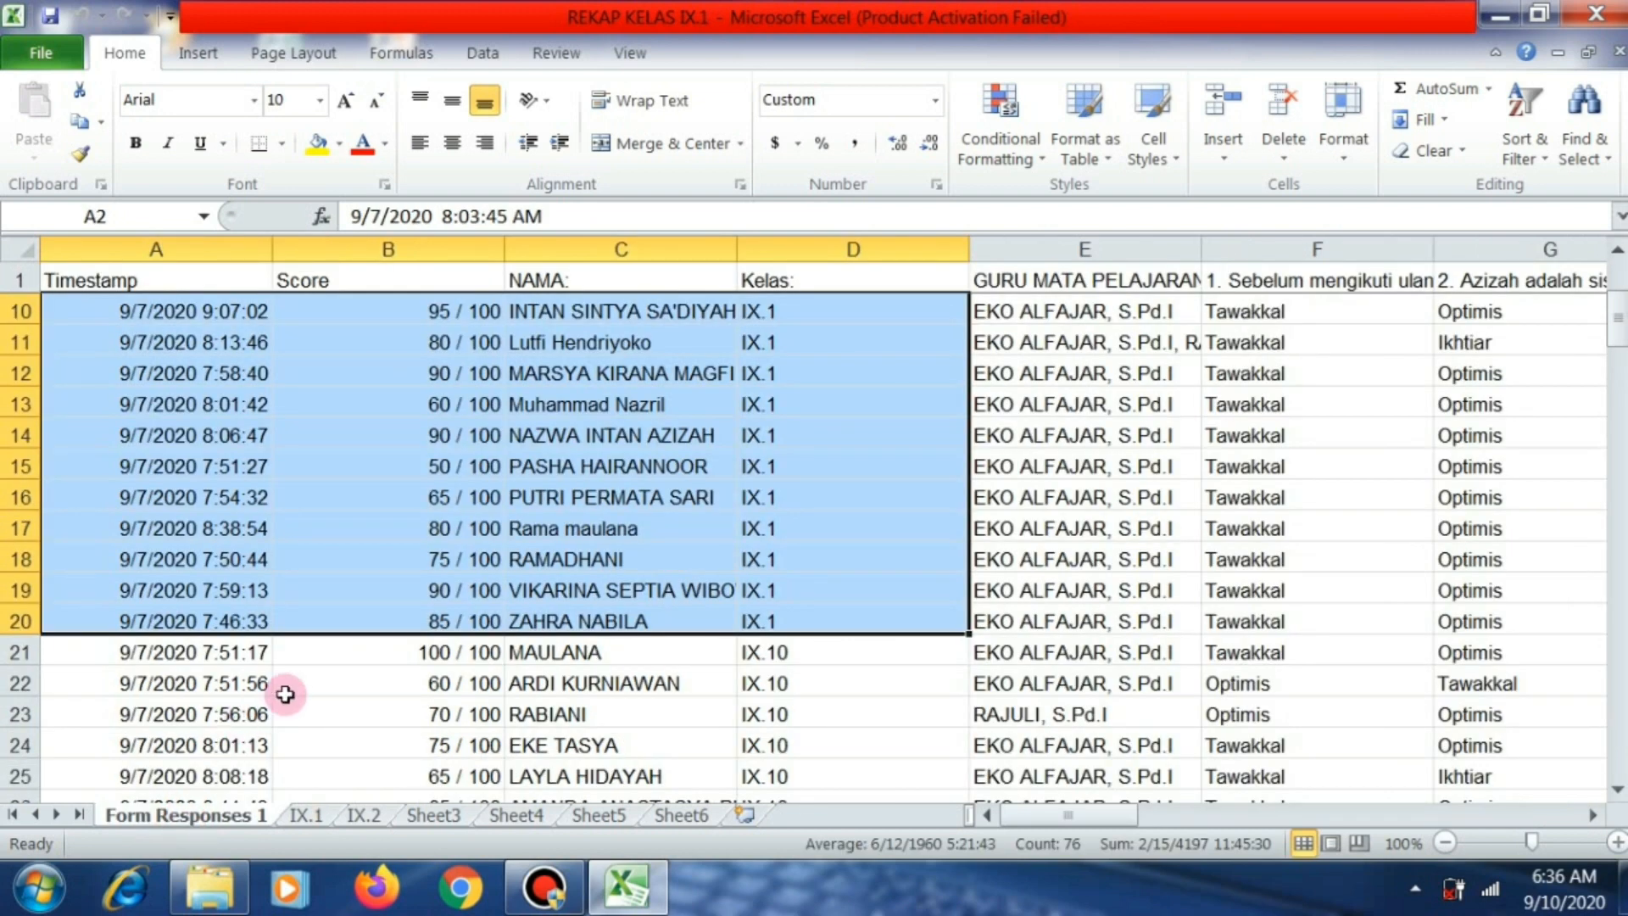
pyautogui.click(286, 686)
pyautogui.click(212, 652)
pyautogui.press('Down')
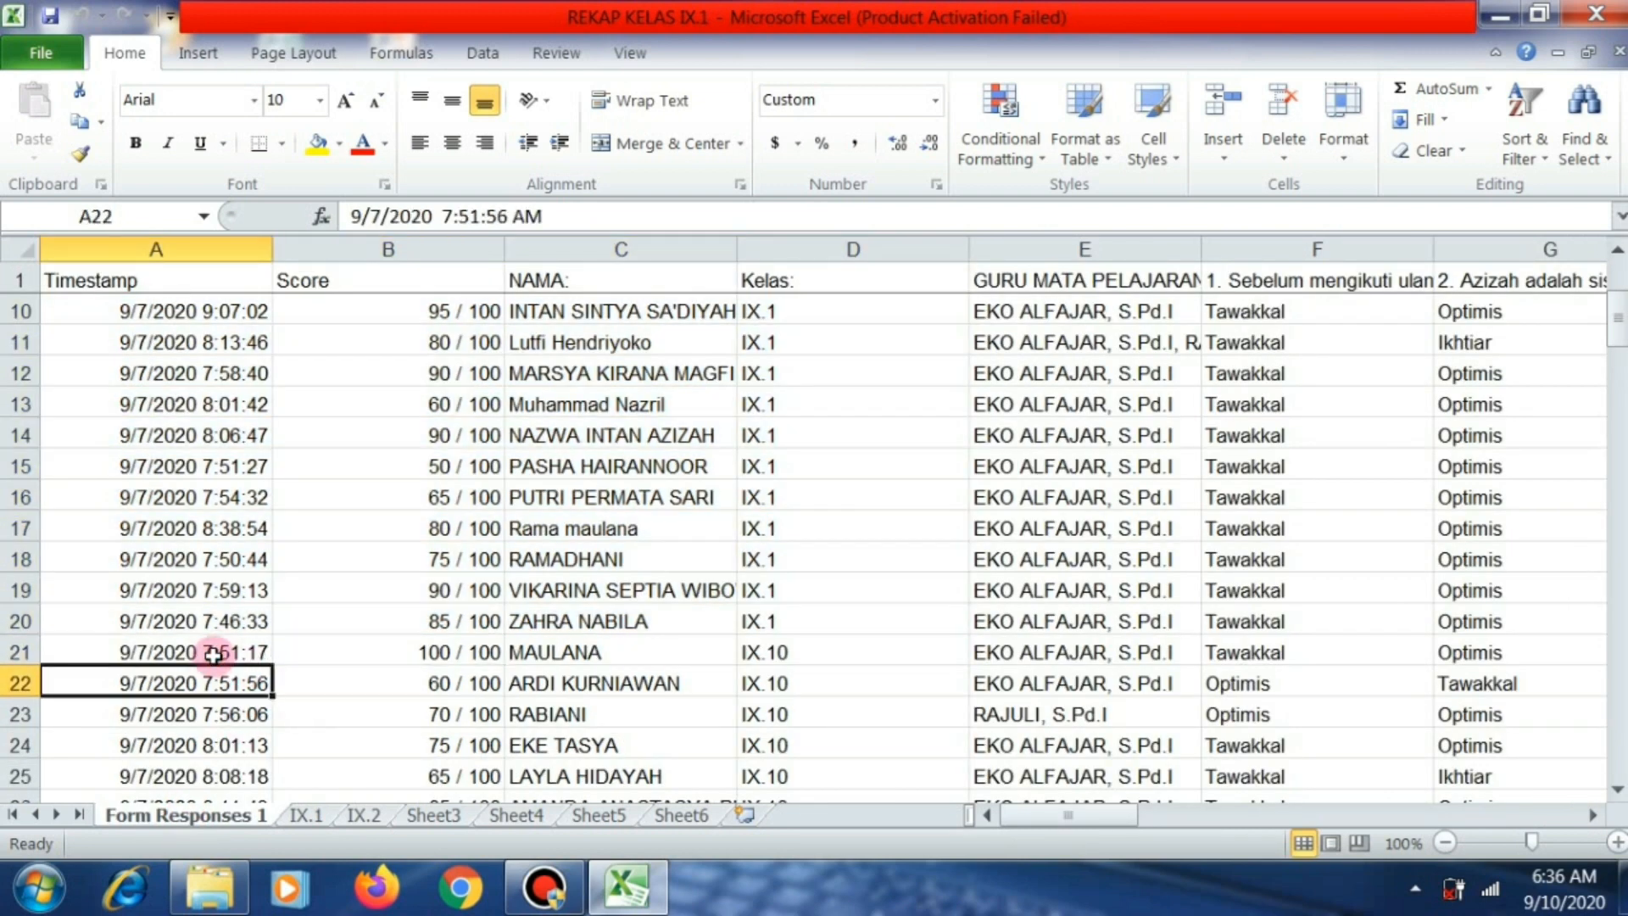
pyautogui.press('Down')
pyautogui.press('Down')
pyautogui.press('Down')
pyautogui.press('Down')
pyautogui.press('Down')
pyautogui.press('Down')
pyautogui.press('Down')
pyautogui.press('Down')
pyautogui.press('Down')
pyautogui.press('Down')
pyautogui.press('Down')
pyautogui.press('Down')
pyautogui.press('Down')
pyautogui.press('Down')
pyautogui.press('Down')
pyautogui.press('Down')
pyautogui.press('Down')
pyautogui.press('Down')
pyautogui.press('Down')
pyautogui.press('Down')
pyautogui.press('Down')
pyautogui.press('Down')
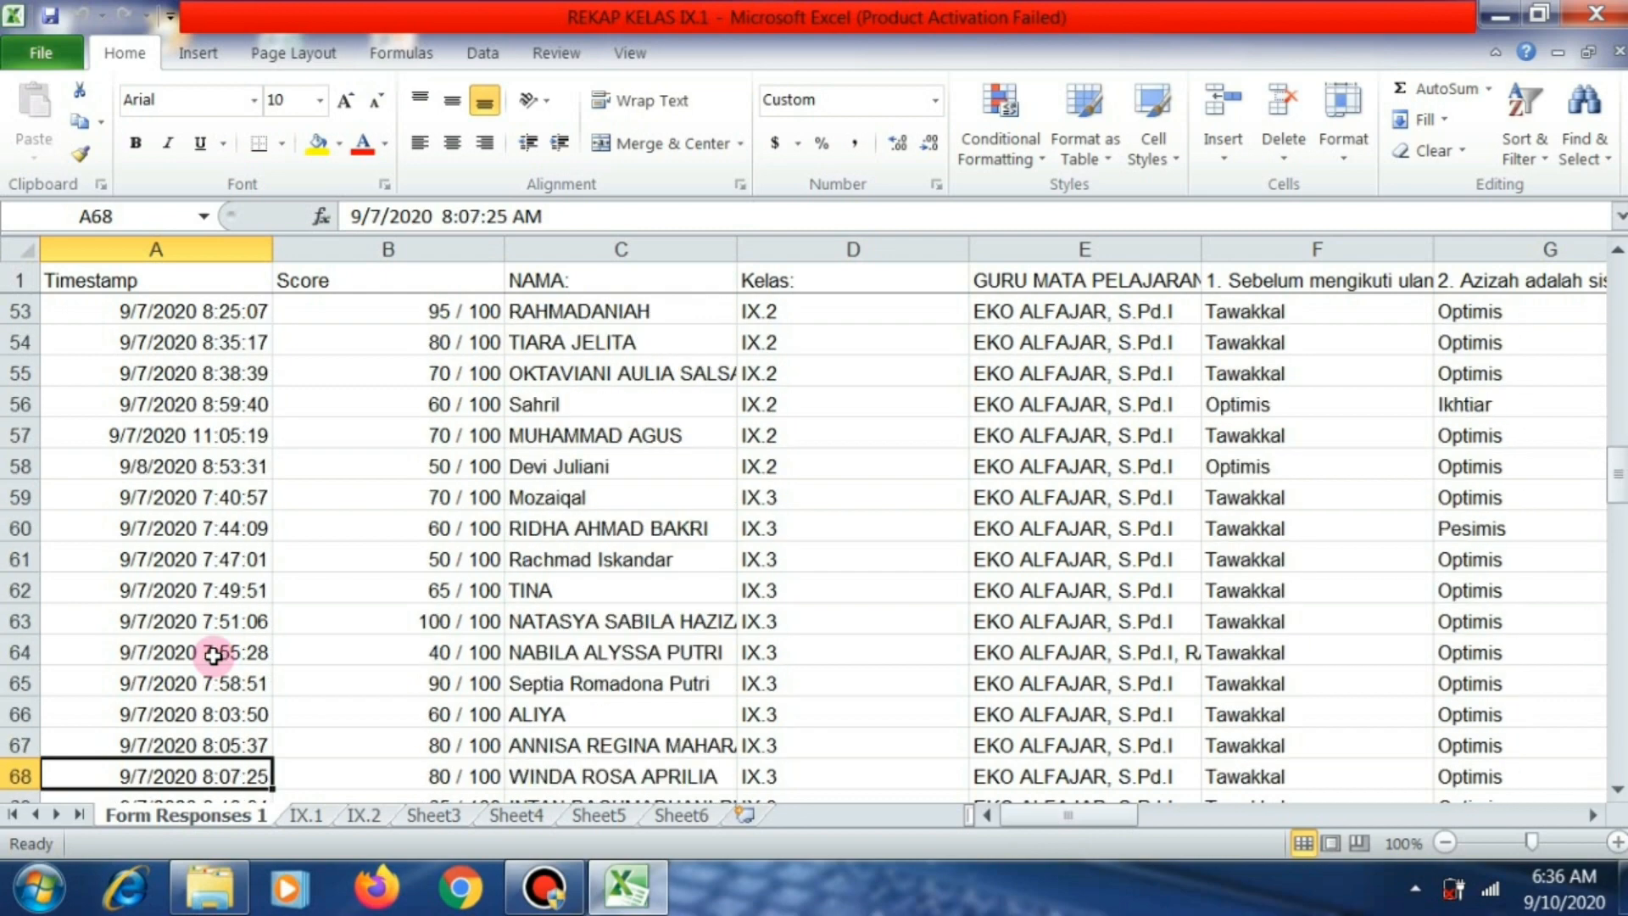
pyautogui.press('Down')
pyautogui.press('Down')
pyautogui.press('Down')
pyautogui.press('Down')
pyautogui.press('Down')
pyautogui.press('Down')
pyautogui.press('Down')
pyautogui.press('Down')
pyautogui.press('Down')
pyautogui.press('Down')
pyautogui.press('Down')
pyautogui.press('Down')
pyautogui.press('Down')
pyautogui.press('Down')
pyautogui.press('Down')
pyautogui.press('Down')
pyautogui.press('Down')
pyautogui.press('Down')
pyautogui.press('Down')
pyautogui.press('Down')
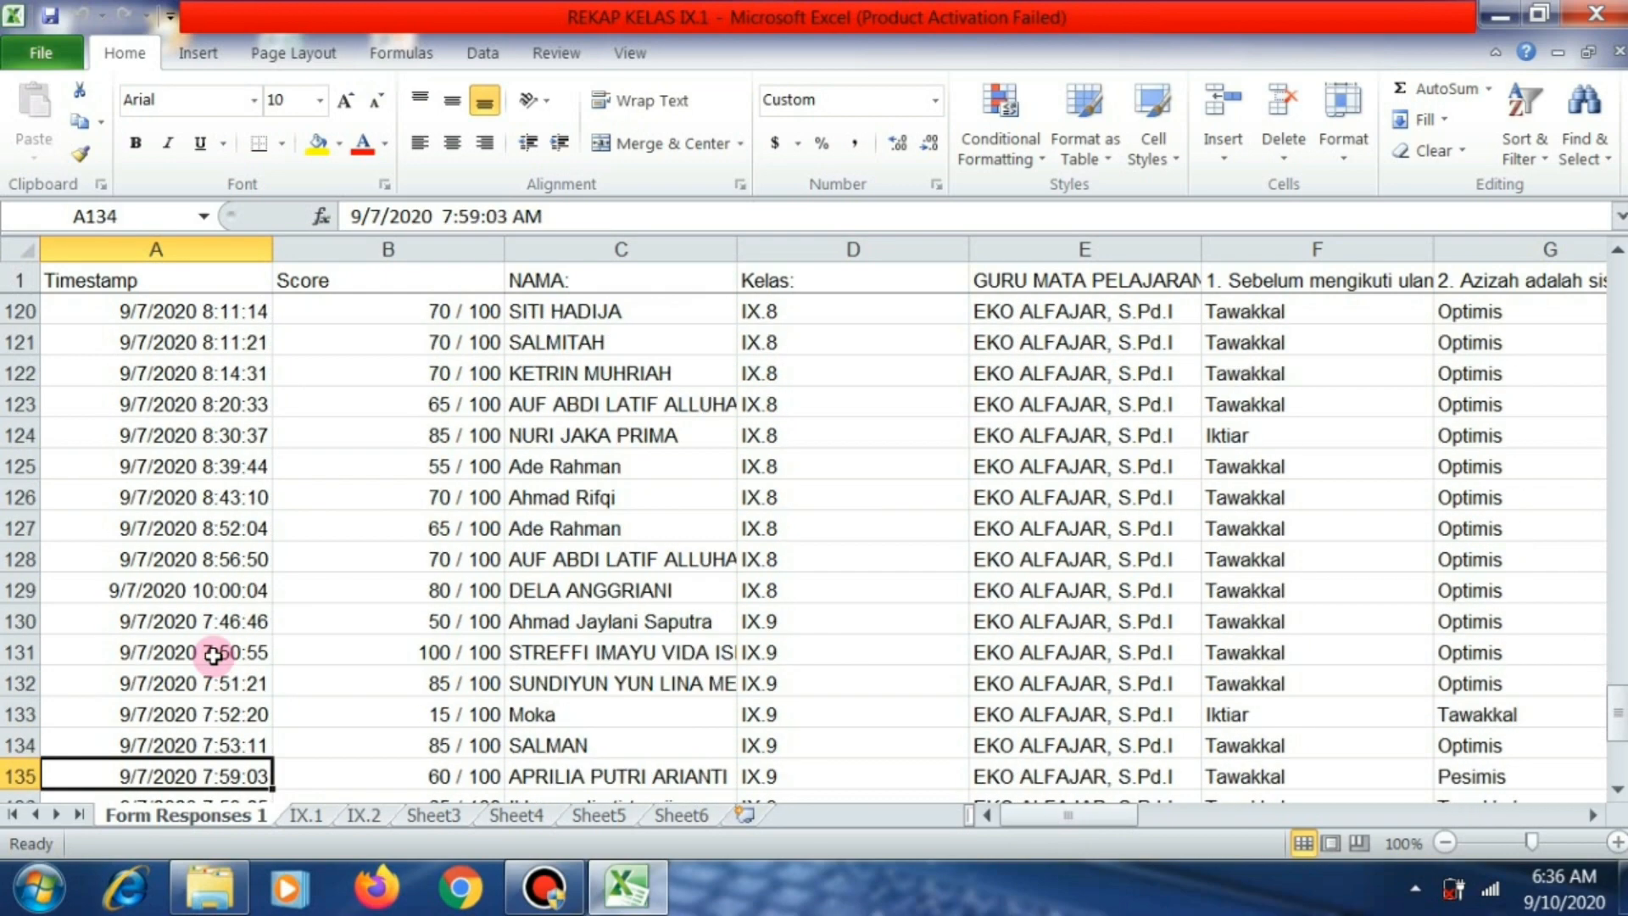
pyautogui.press('Down')
pyautogui.press('Down')
pyautogui.press('Down')
pyautogui.press('Down')
pyautogui.press('Down')
pyautogui.press('Down')
pyautogui.press('Down')
pyautogui.press('Down')
# Review the Form Responses 1 records in reverse, from the empty rows below the data back up to the IX.1 entries.
pyautogui.press('Up')
pyautogui.press('Up')
pyautogui.press('Up')
pyautogui.press('Up')
pyautogui.press('Up')
pyautogui.press('Up')
pyautogui.press('Up')
pyautogui.press('Up')
pyautogui.press('Up')
pyautogui.press('Up')
pyautogui.press('Up')
pyautogui.press('Up')
pyautogui.press('Up')
pyautogui.press('Up')
pyautogui.press('Up')
pyautogui.press('Up')
pyautogui.press('Up')
pyautogui.press('Up')
pyautogui.press('Up')
pyautogui.press('Up')
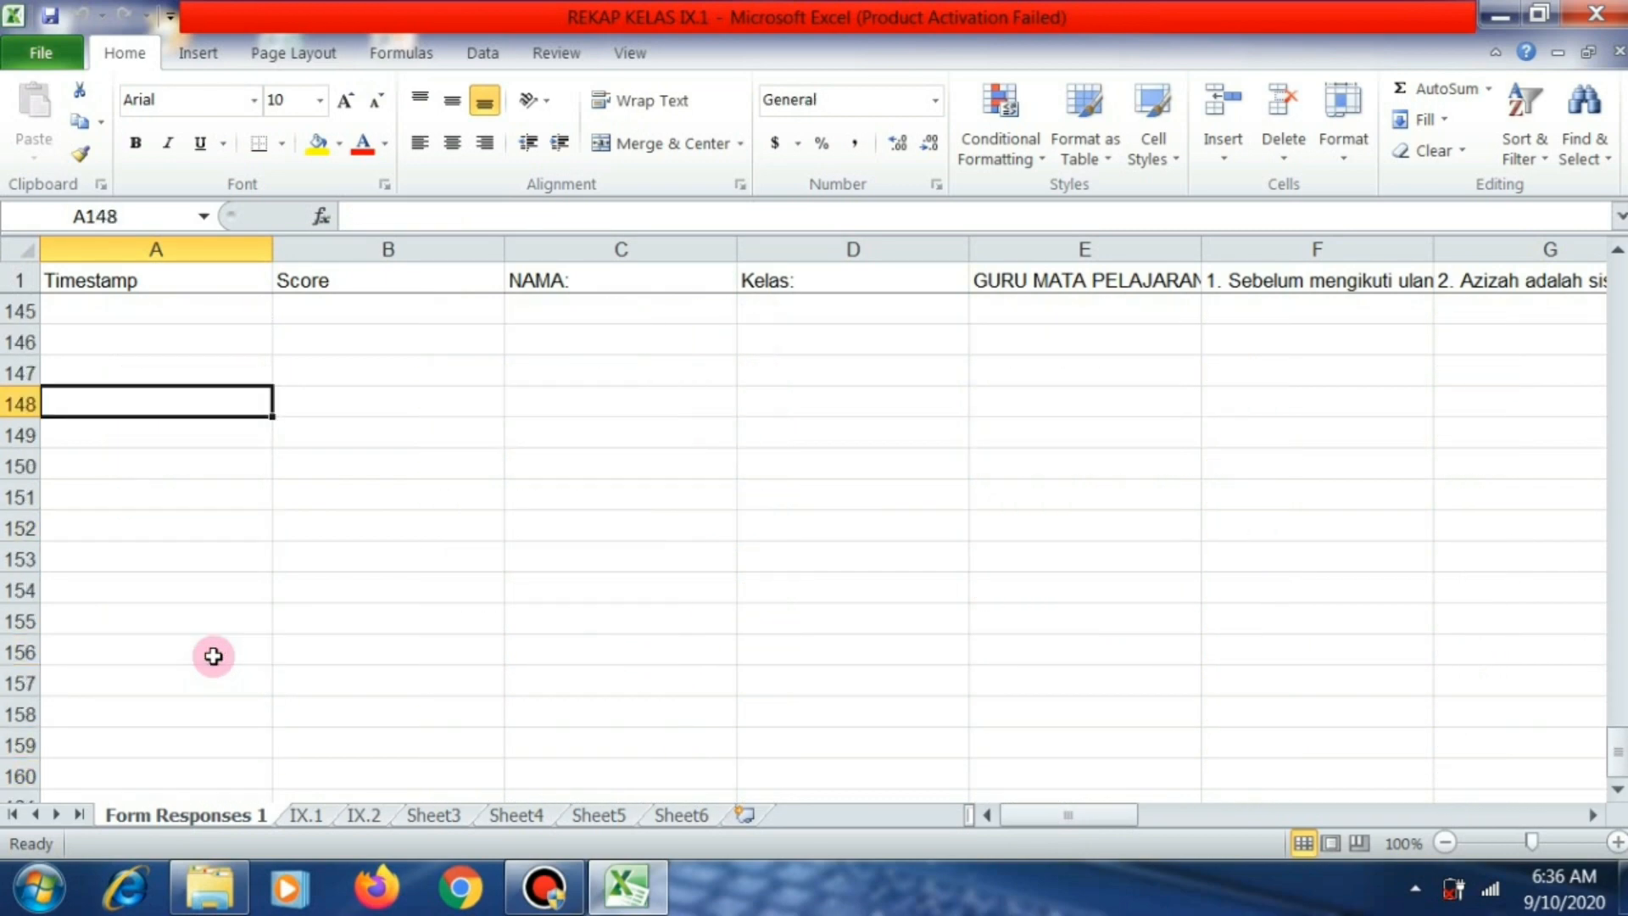
pyautogui.press('Up')
pyautogui.press('Up')
pyautogui.press('Up')
pyautogui.press('Up')
pyautogui.press('Up')
pyautogui.press('Up')
pyautogui.press('Up')
pyautogui.press('Up')
pyautogui.press('Up')
pyautogui.press('Up')
pyautogui.press('Up')
pyautogui.press('Up')
pyautogui.press('Up')
pyautogui.press('Up')
pyautogui.press('Up')
pyautogui.press('Up')
pyautogui.press('Up')
pyautogui.press('Up')
pyautogui.press('Up')
pyautogui.press('Up')
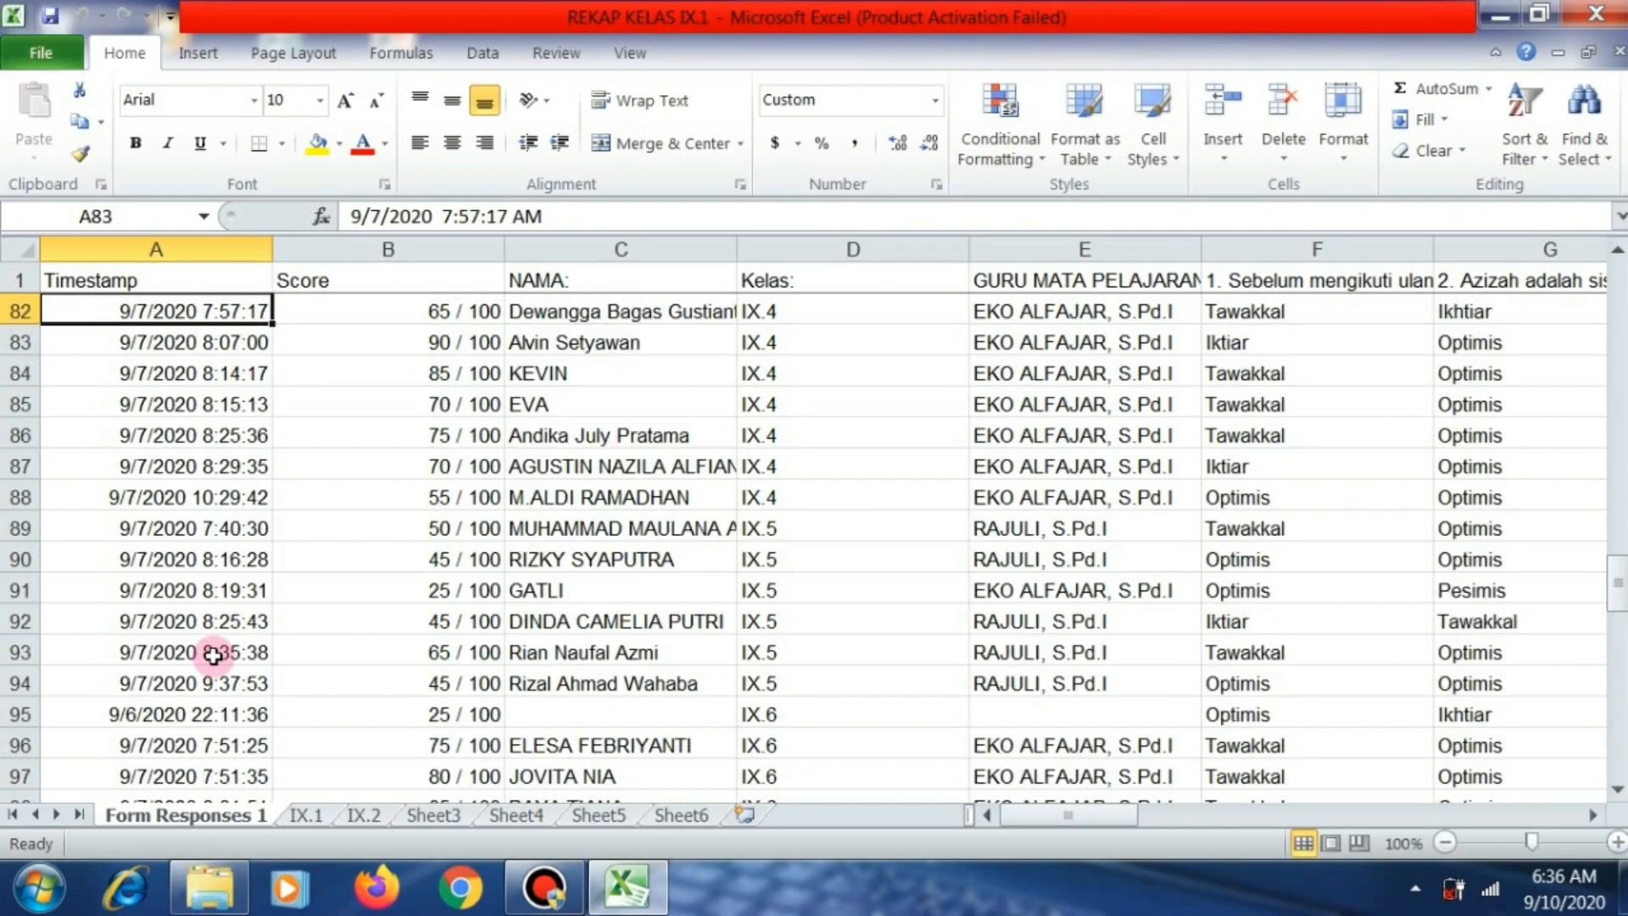
pyautogui.press('Up')
pyautogui.press('Up')
pyautogui.press('Up')
pyautogui.press('Up')
pyautogui.press('Up')
pyautogui.press('Up')
pyautogui.press('Up')
pyautogui.press('Up')
pyautogui.press('Up')
pyautogui.press('Up')
pyautogui.press('Up')
pyautogui.press('Up')
pyautogui.press('Up')
pyautogui.press('Up')
pyautogui.press('Up')
pyautogui.press('Up')
pyautogui.press('Up')
pyautogui.press('Up')
pyautogui.press('Up')
pyautogui.press('Up')
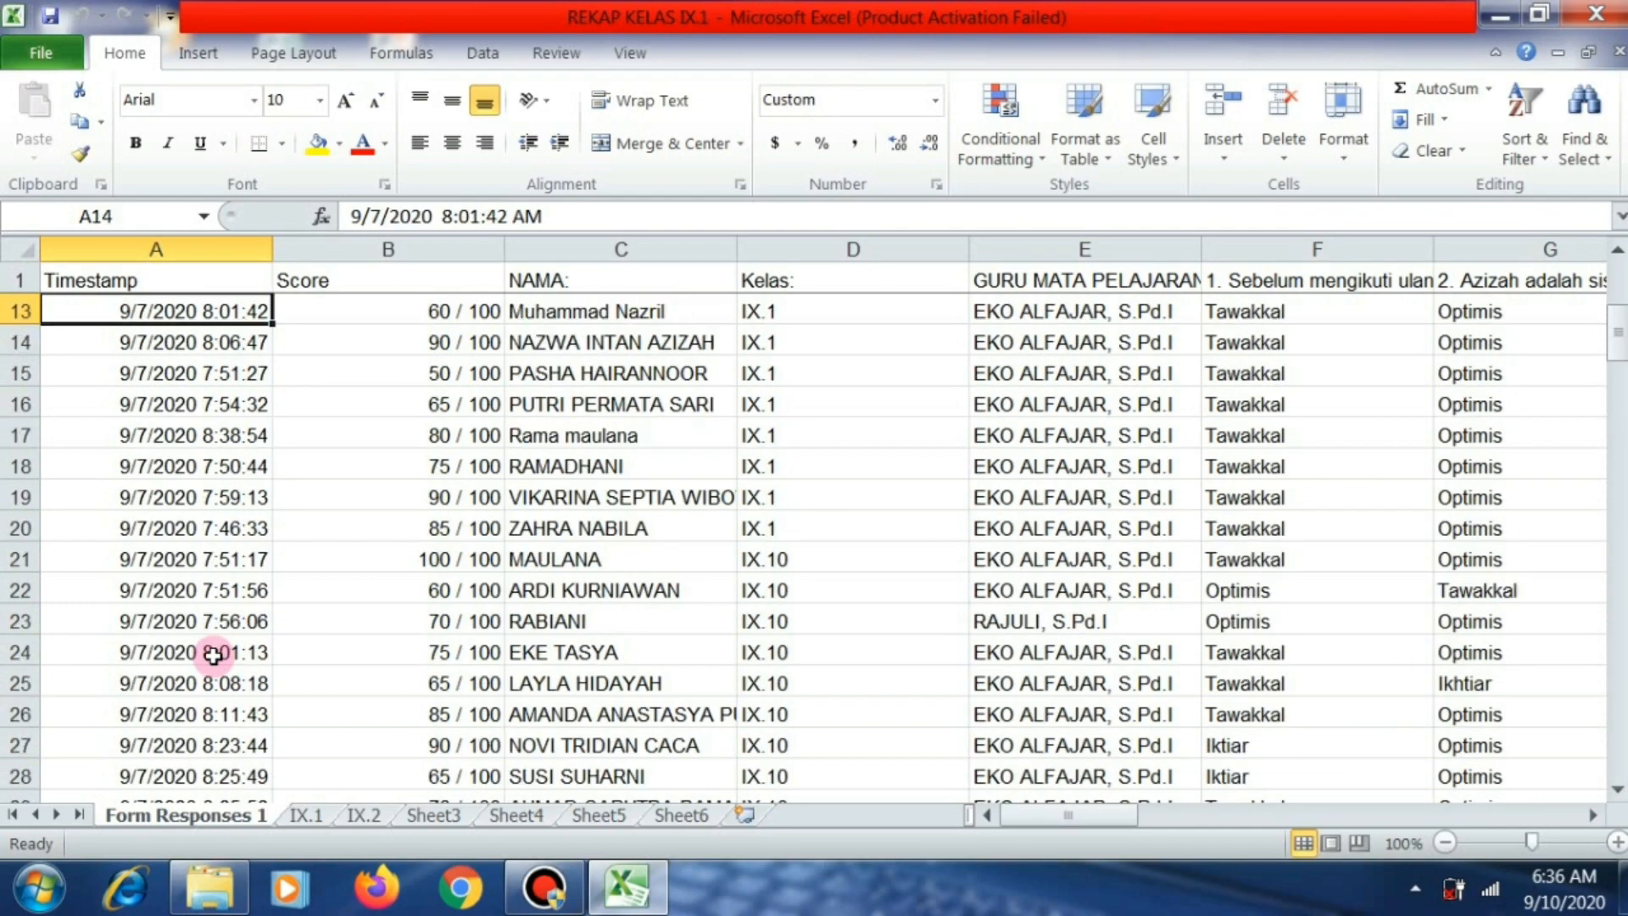